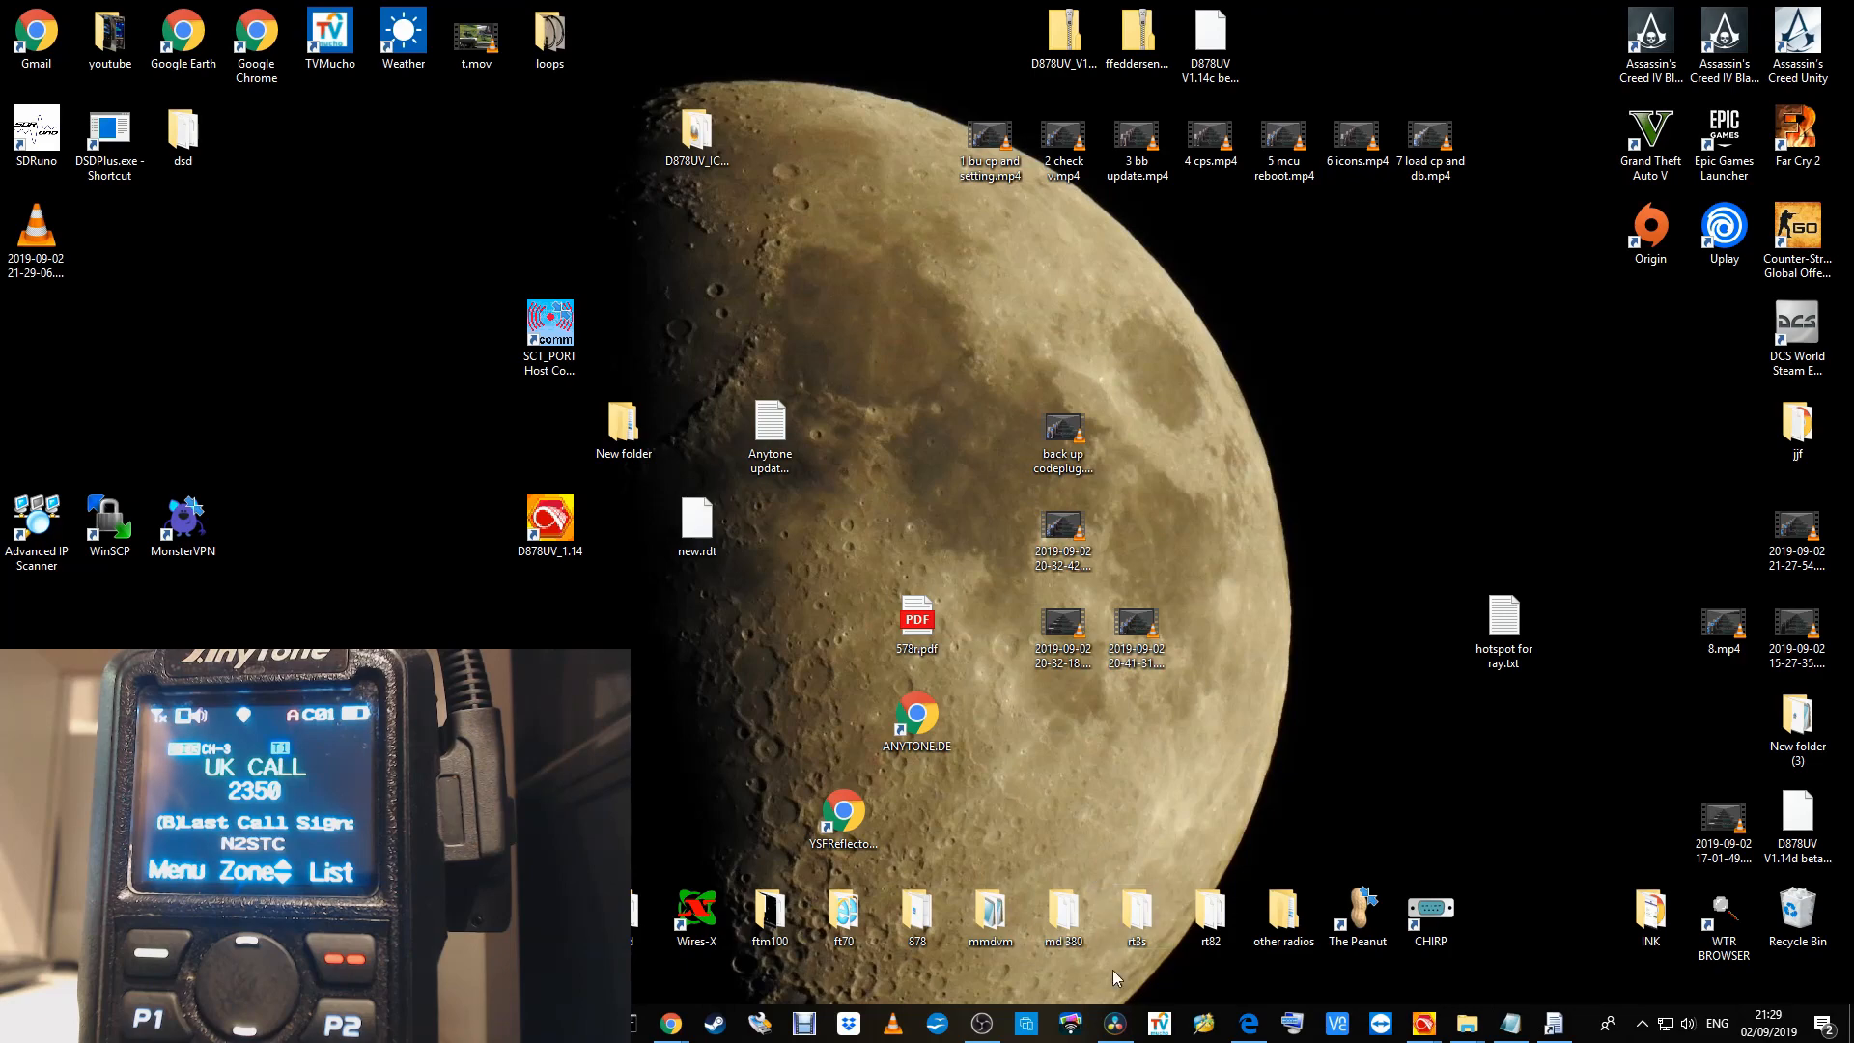
mouse_move(1117, 1027)
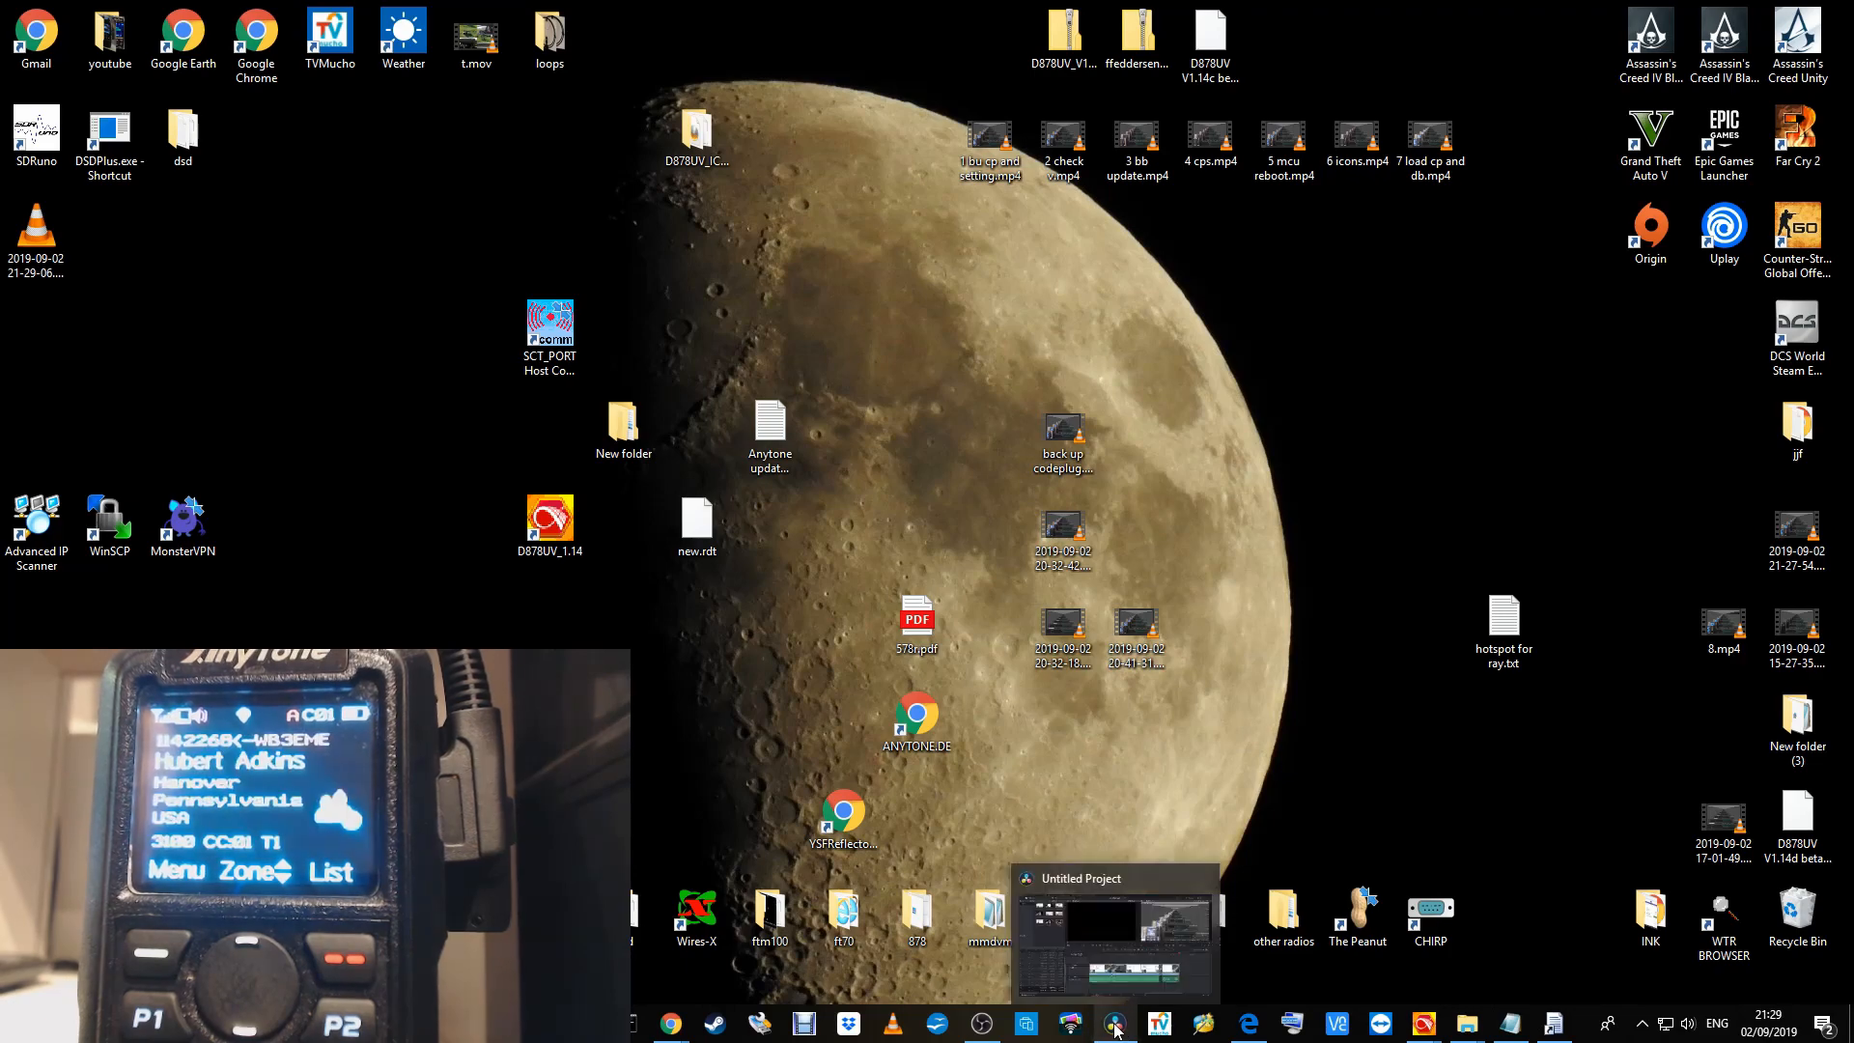
click(1117, 1027)
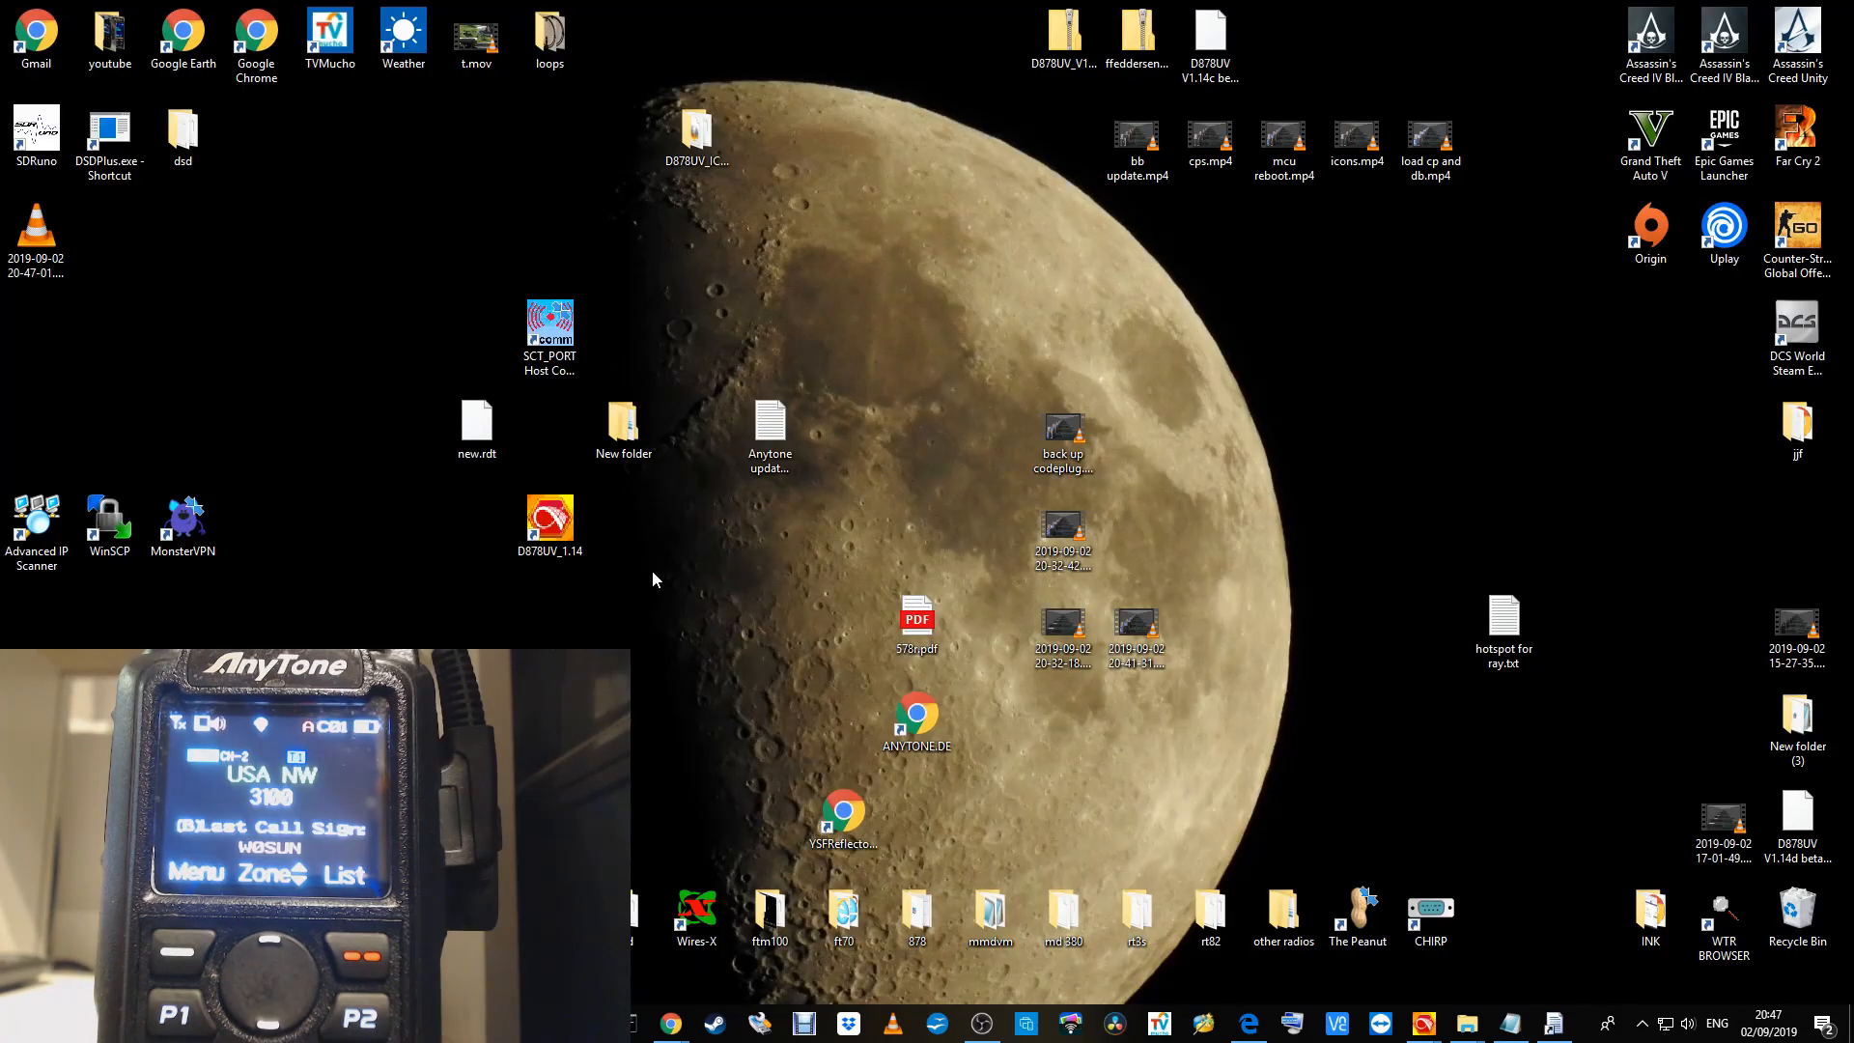
- Open the D878UV_1.14 radio programming software from the desktop
double_click(548, 523)
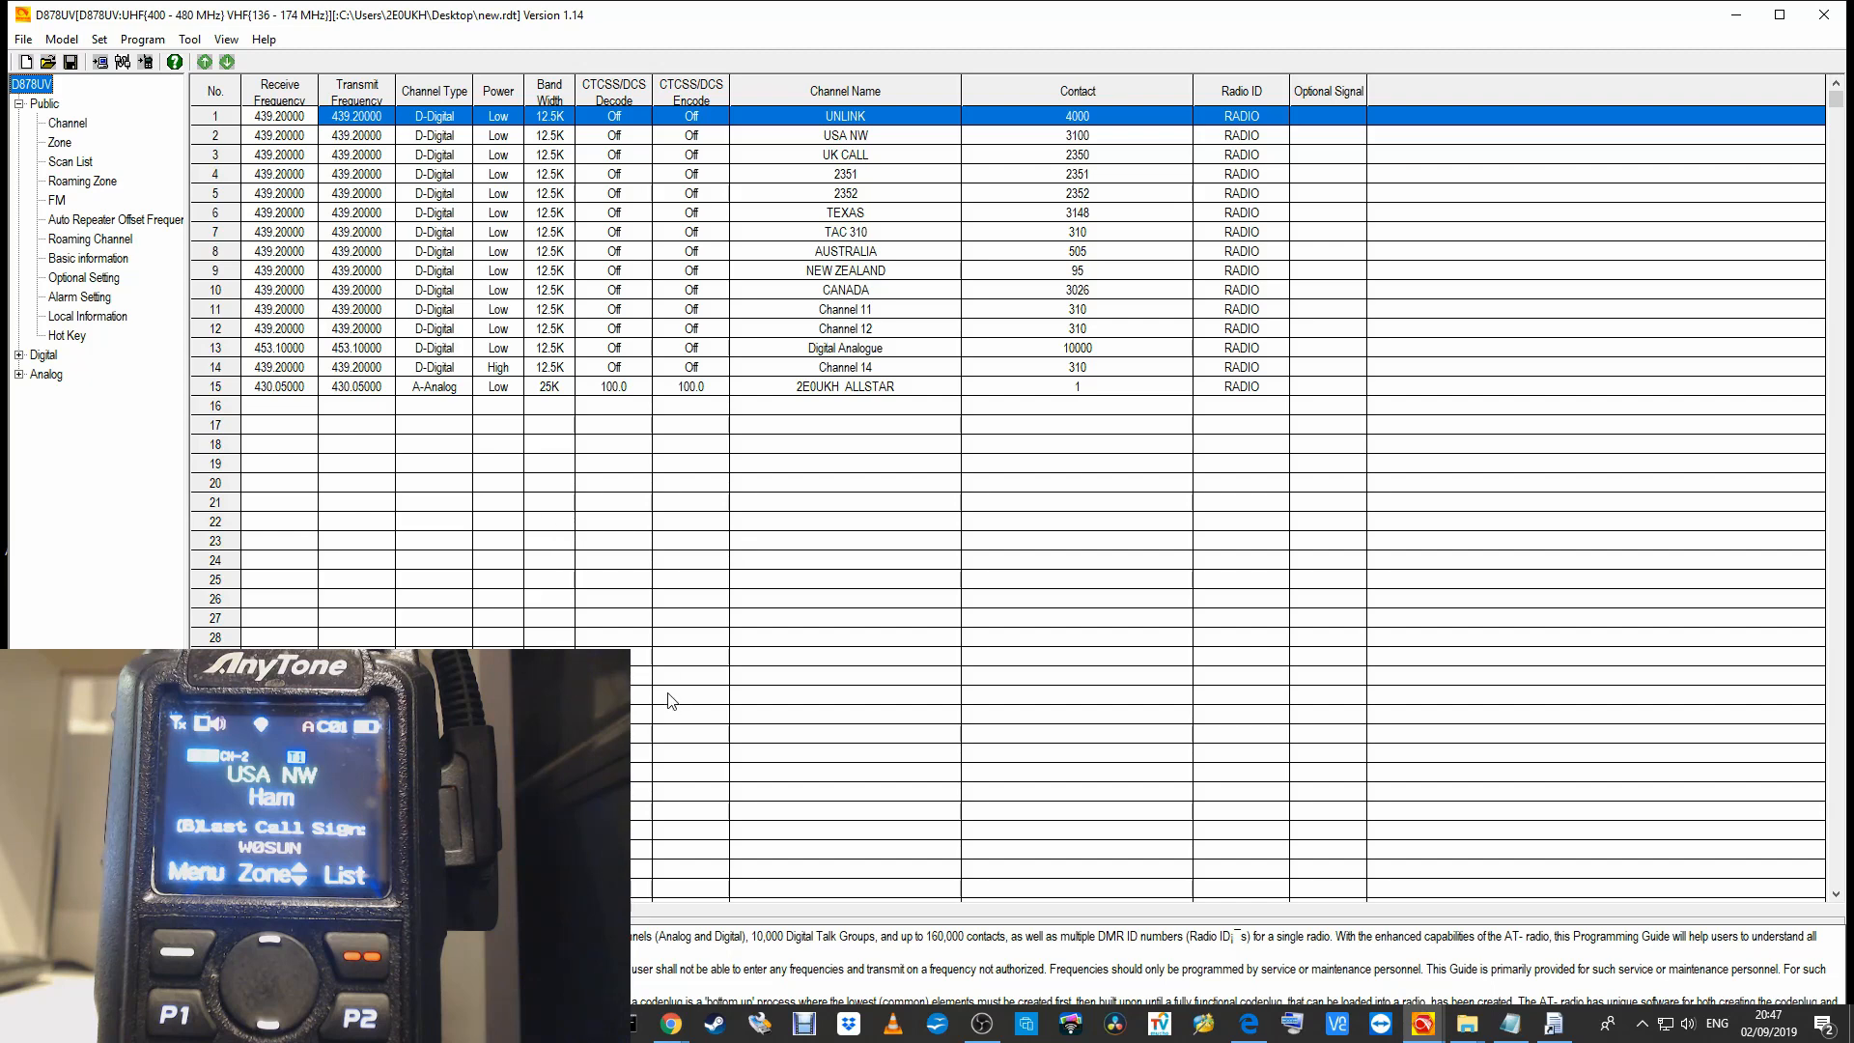
click(982, 1024)
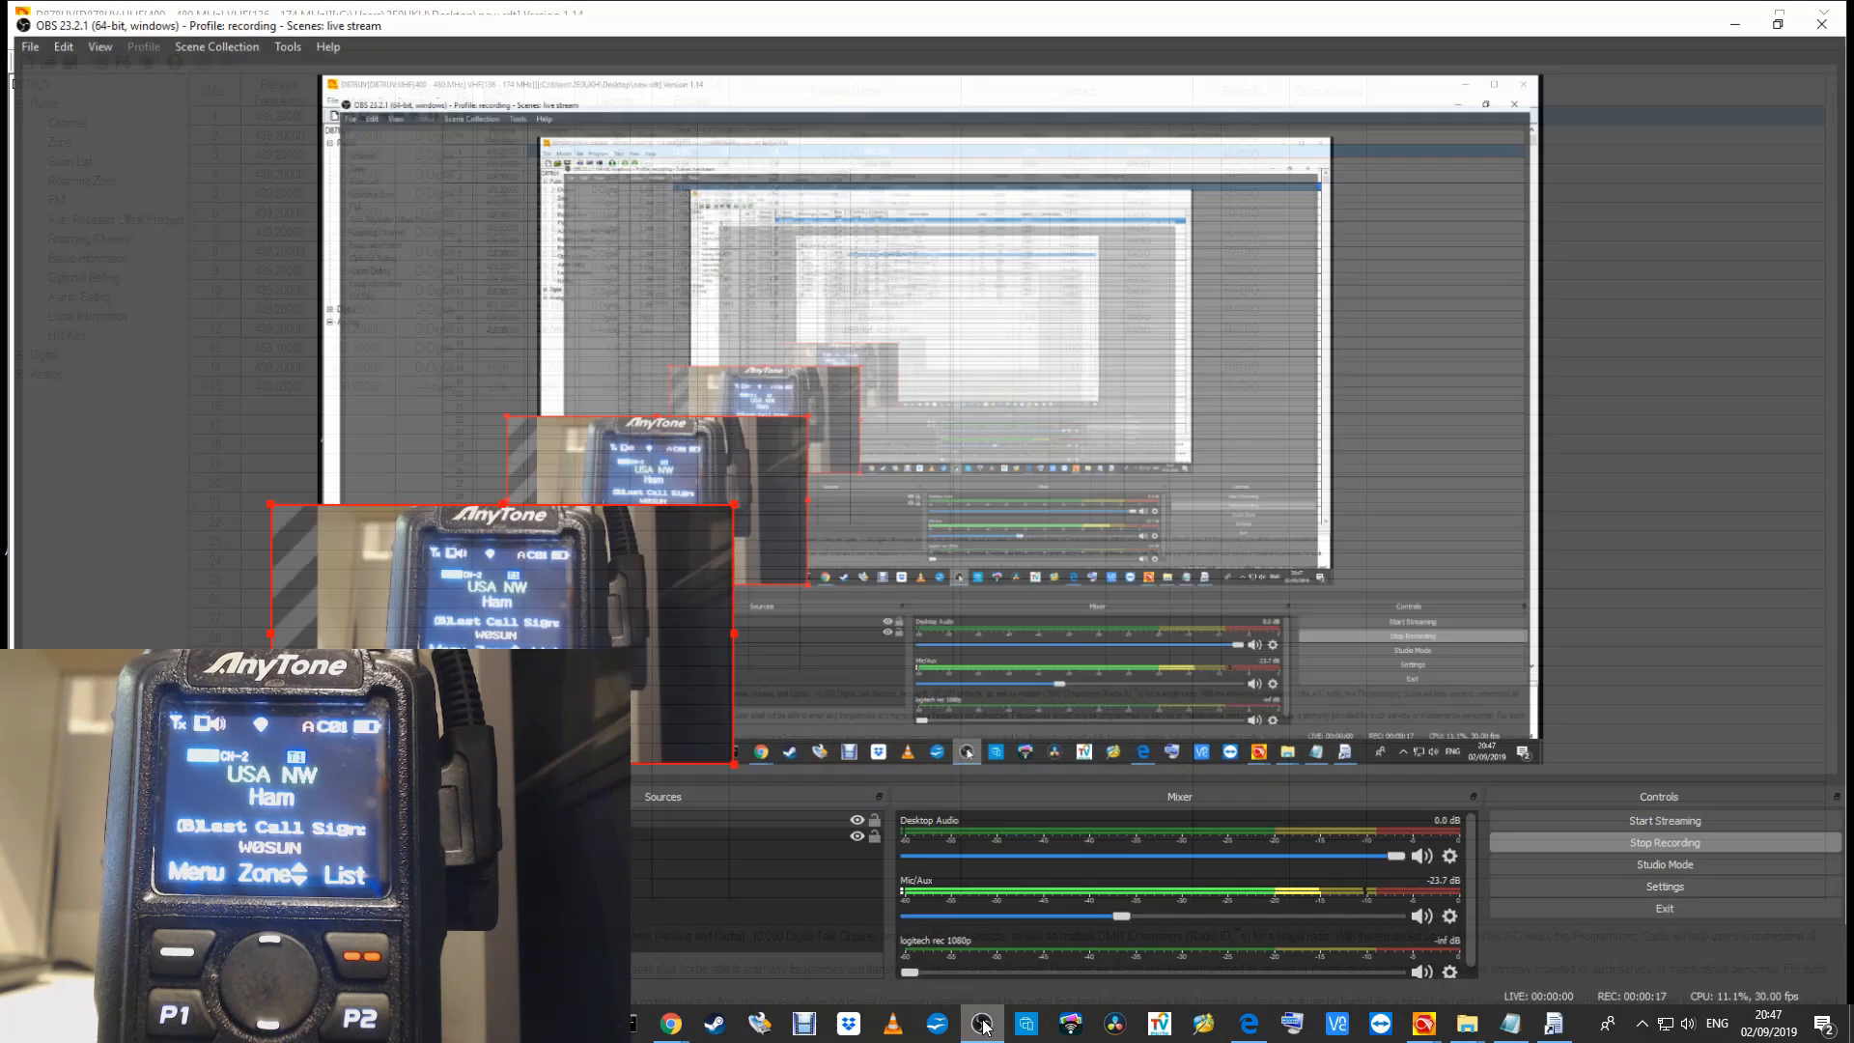
click(982, 1024)
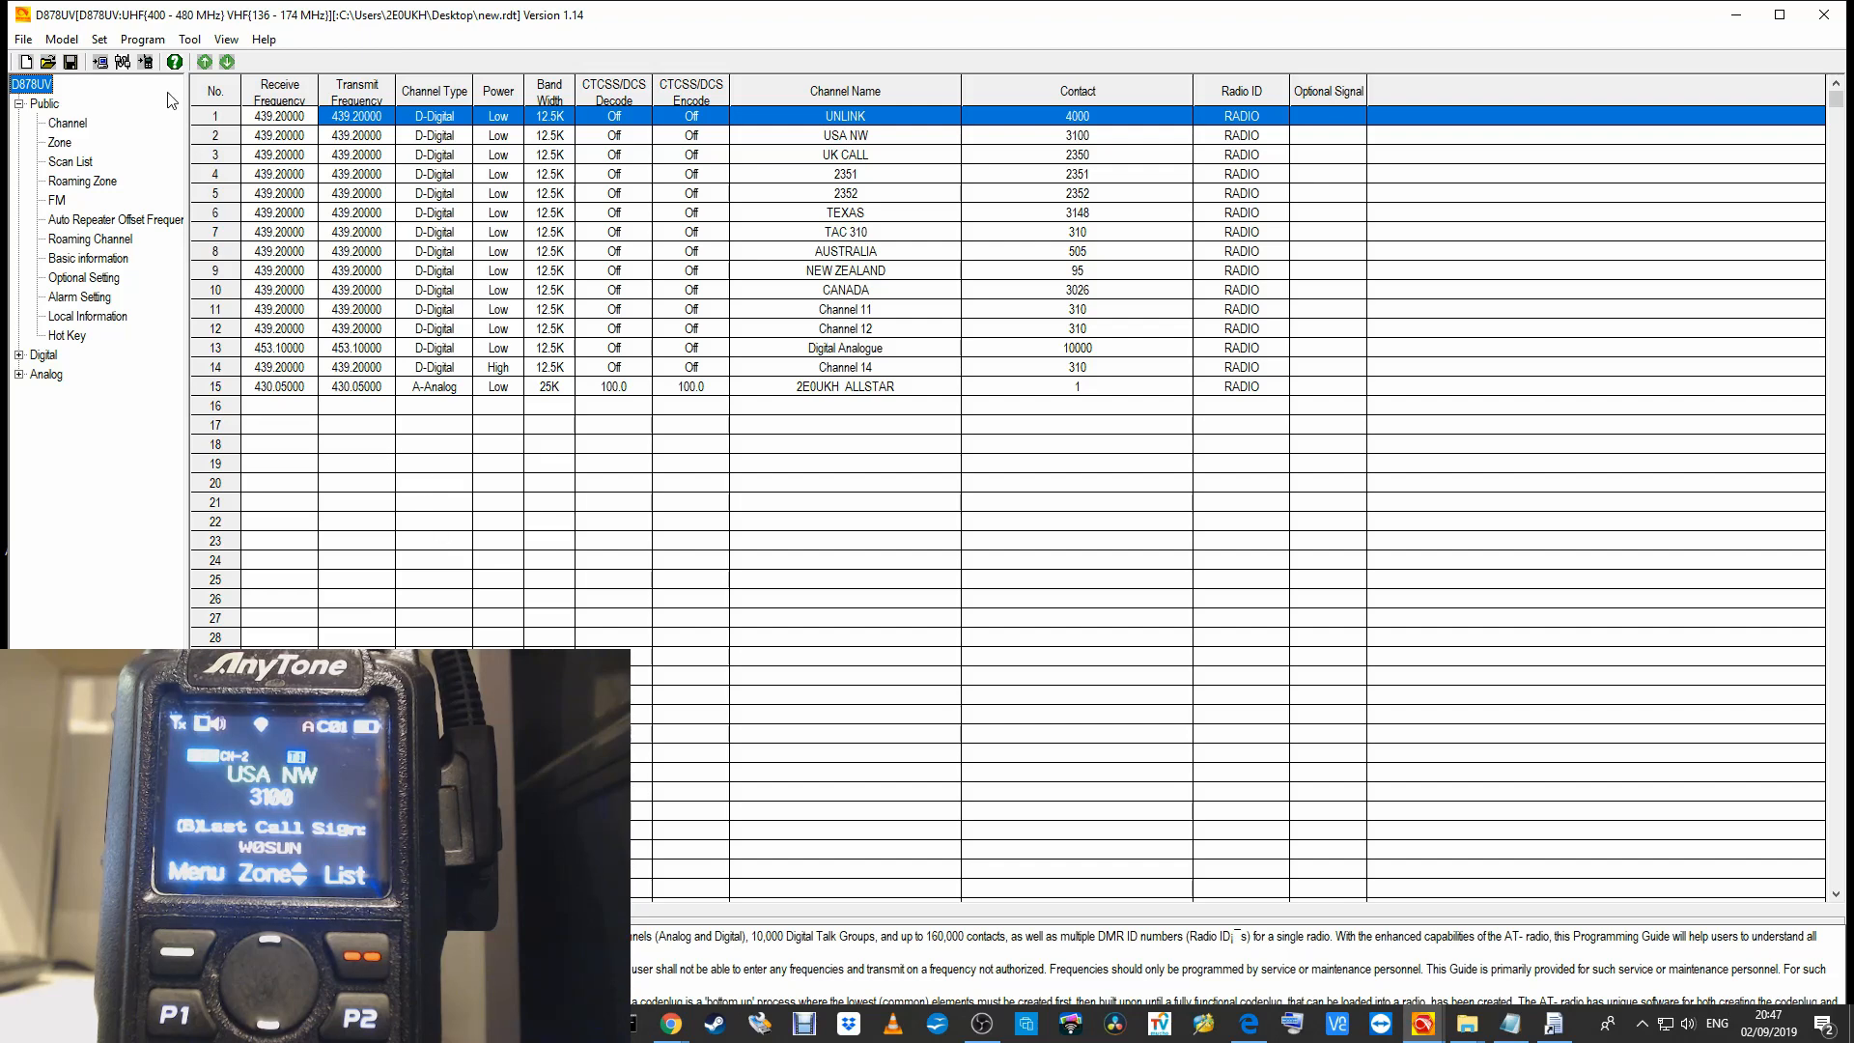
- Keep COM4 as the communication port and try to read the Other Data from the radio
click(100, 39)
click(125, 58)
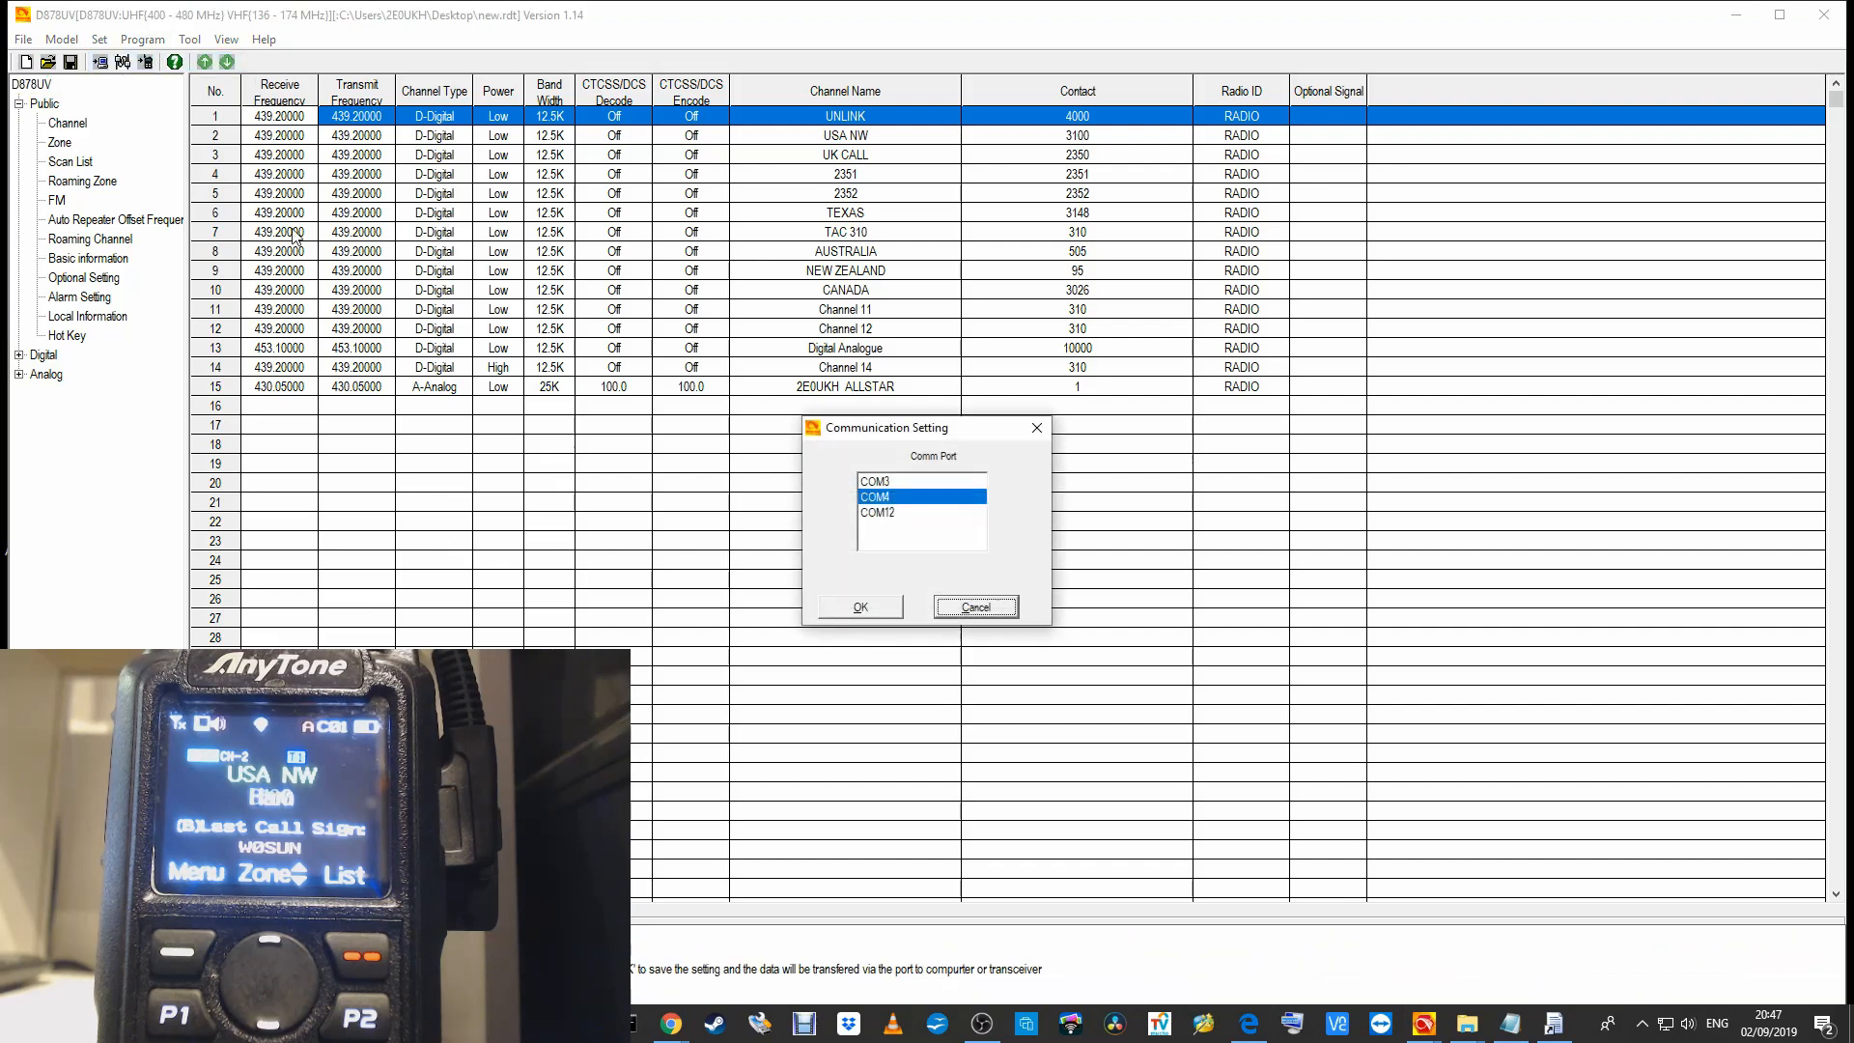
click(850, 605)
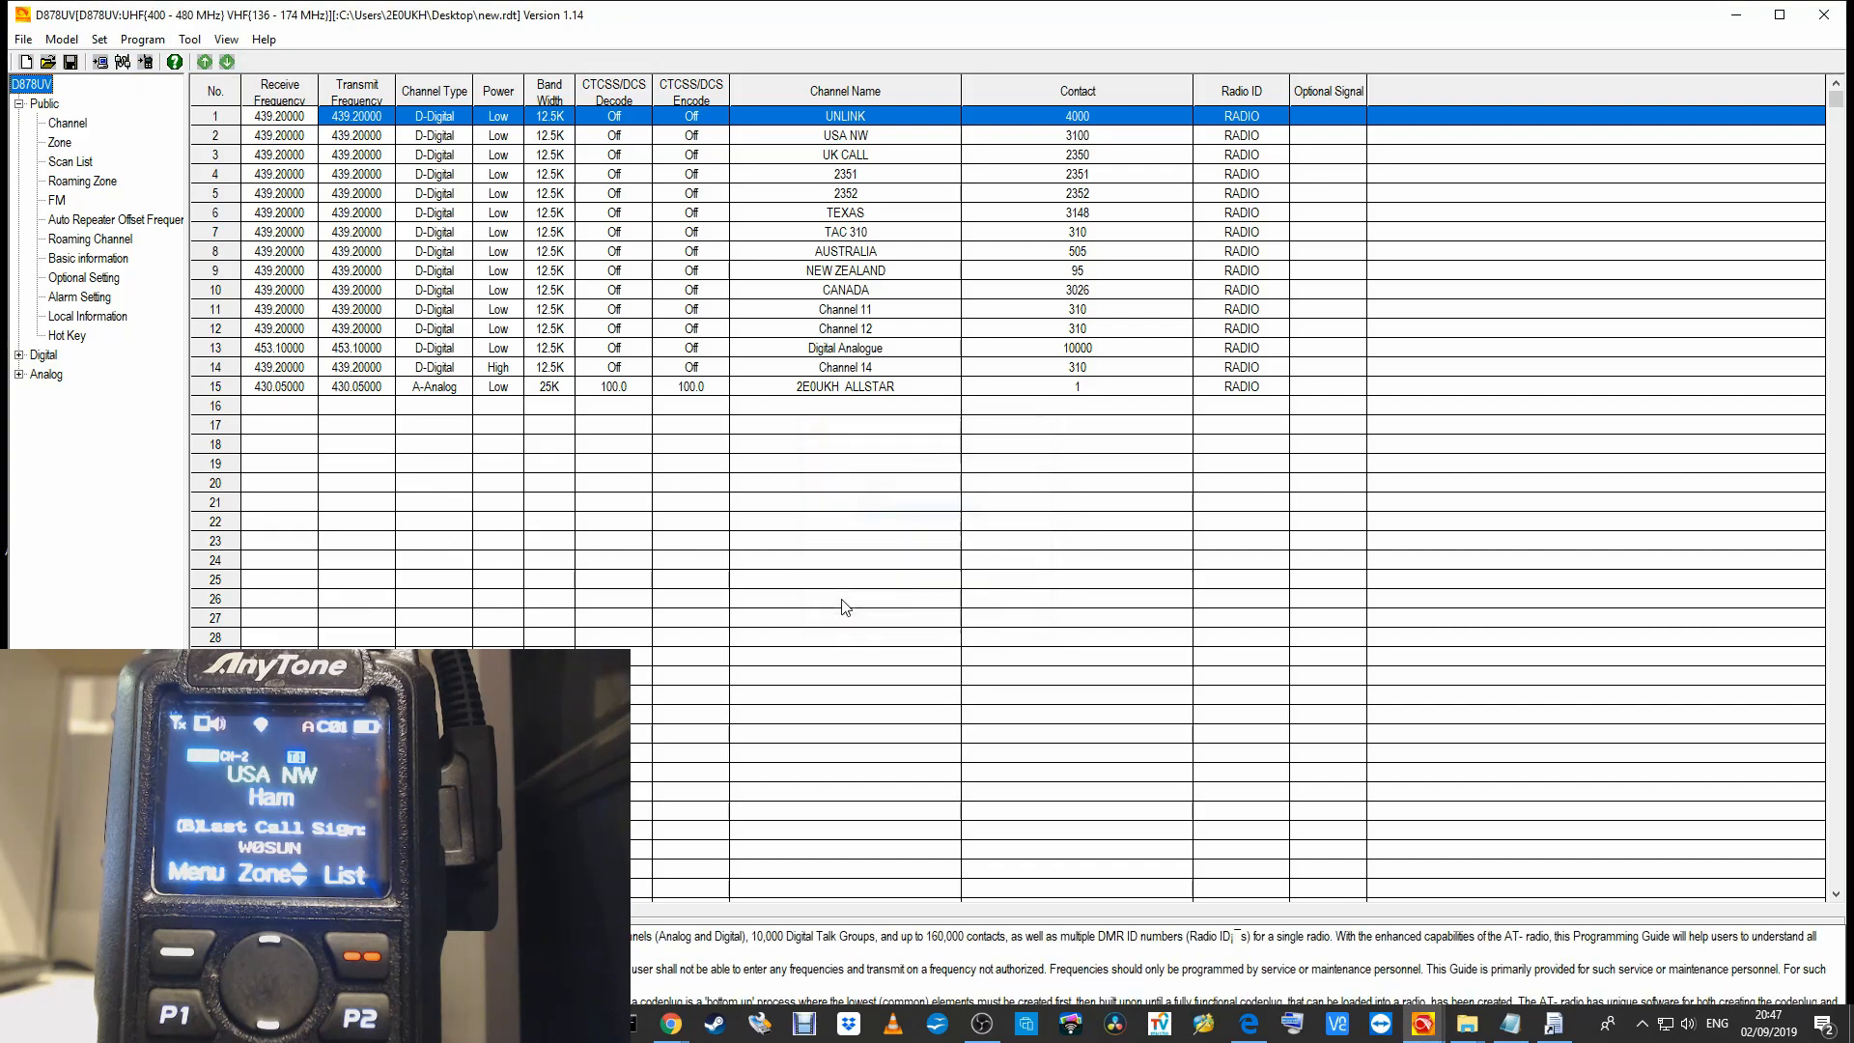
click(143, 44)
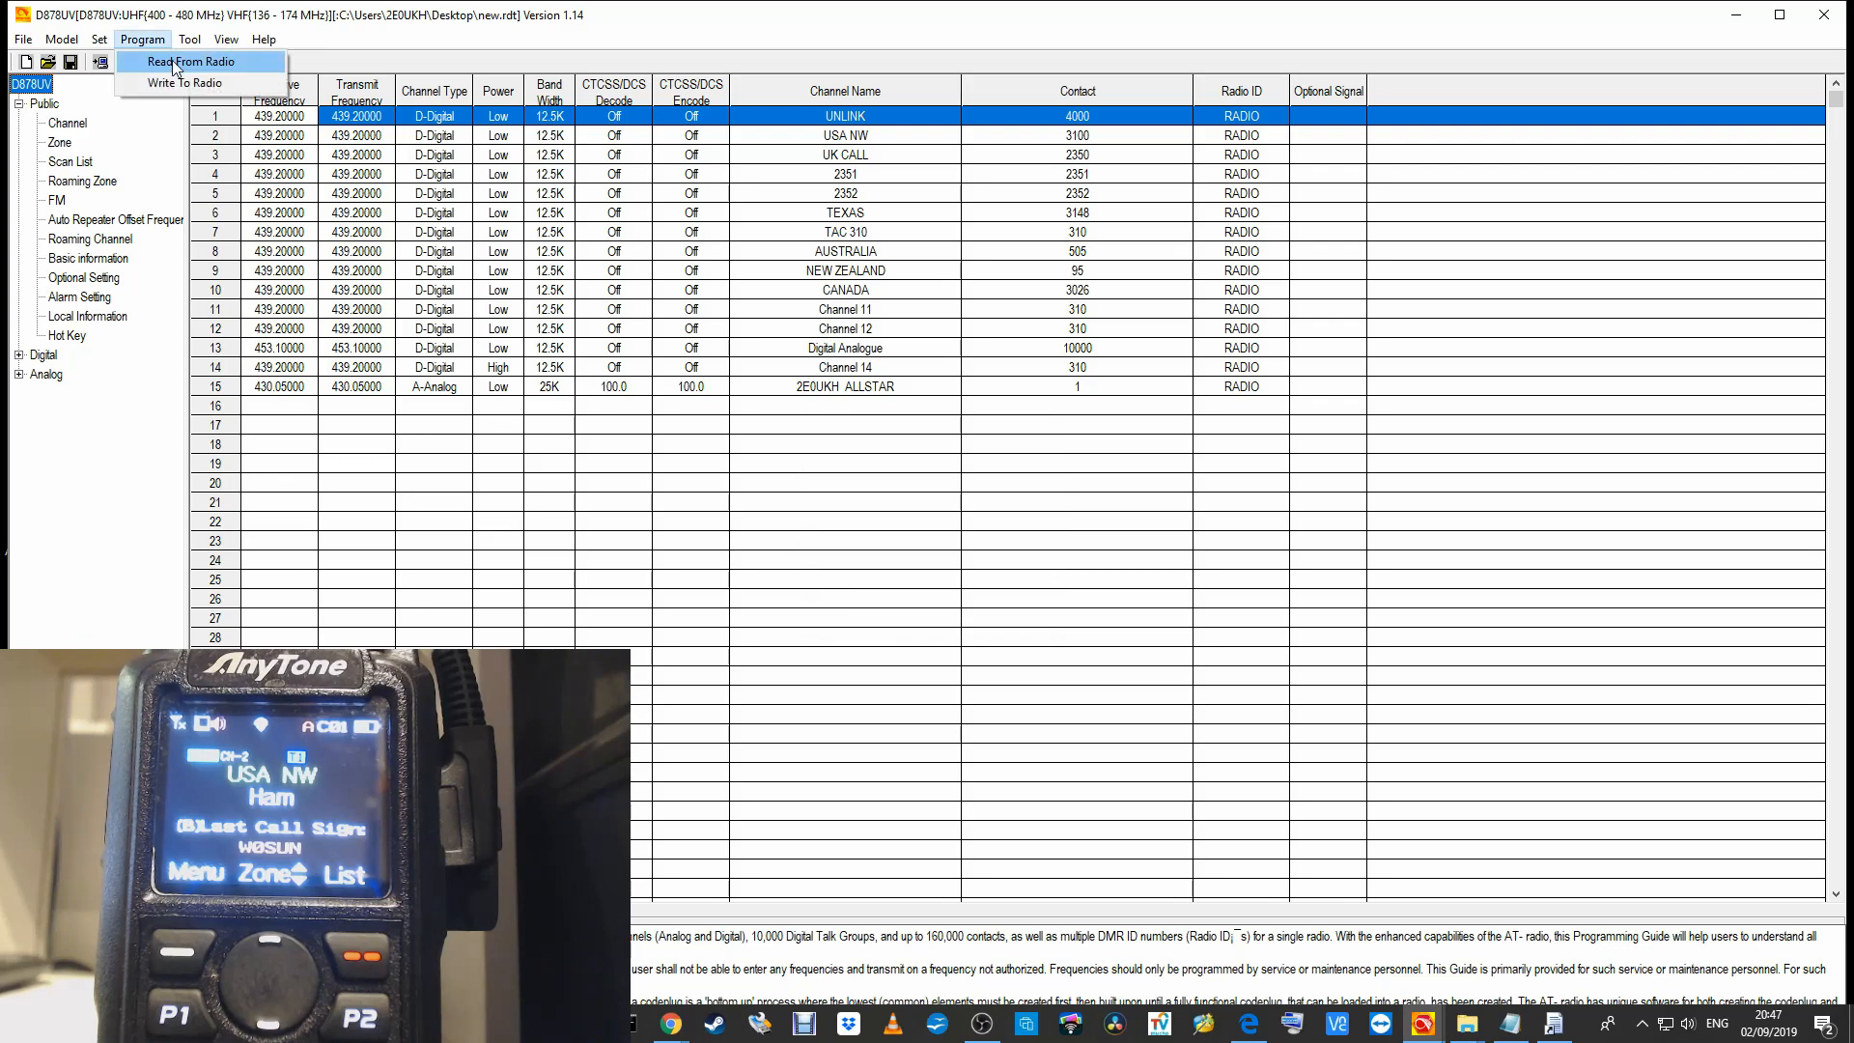
click(175, 61)
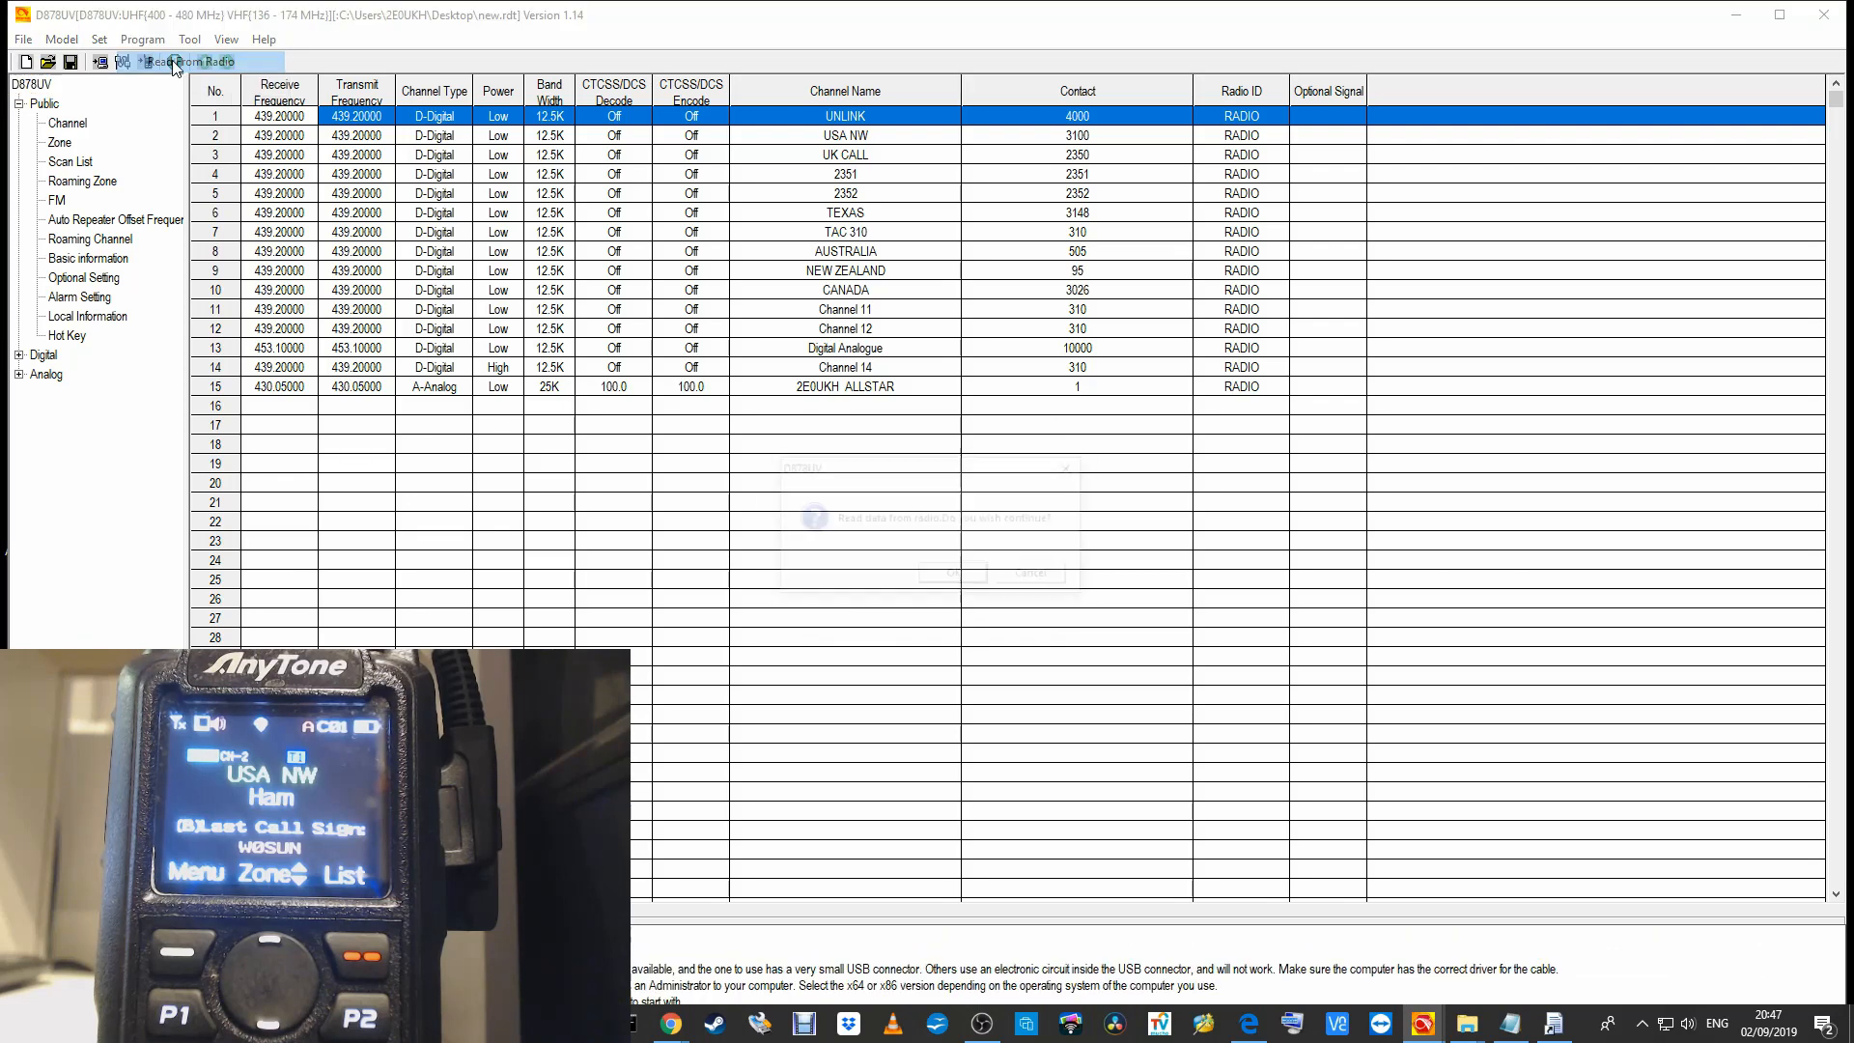
click(953, 576)
click(908, 575)
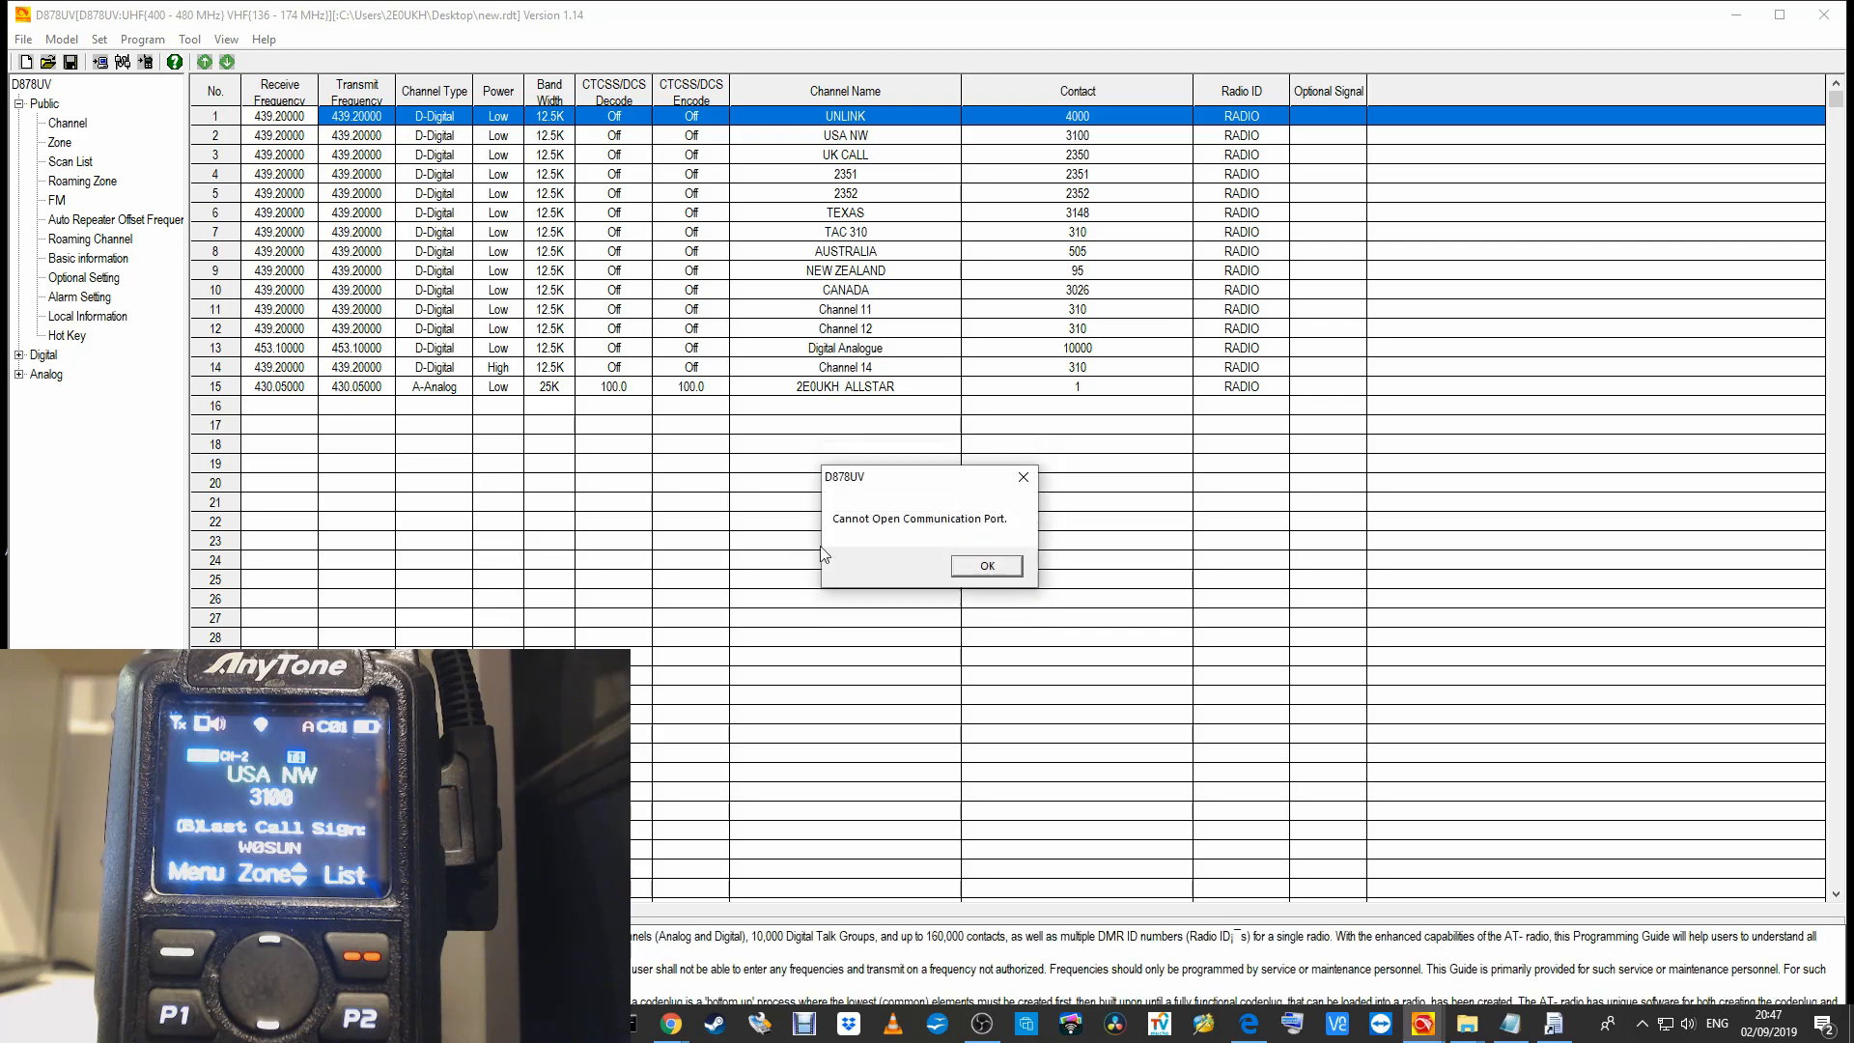
click(970, 568)
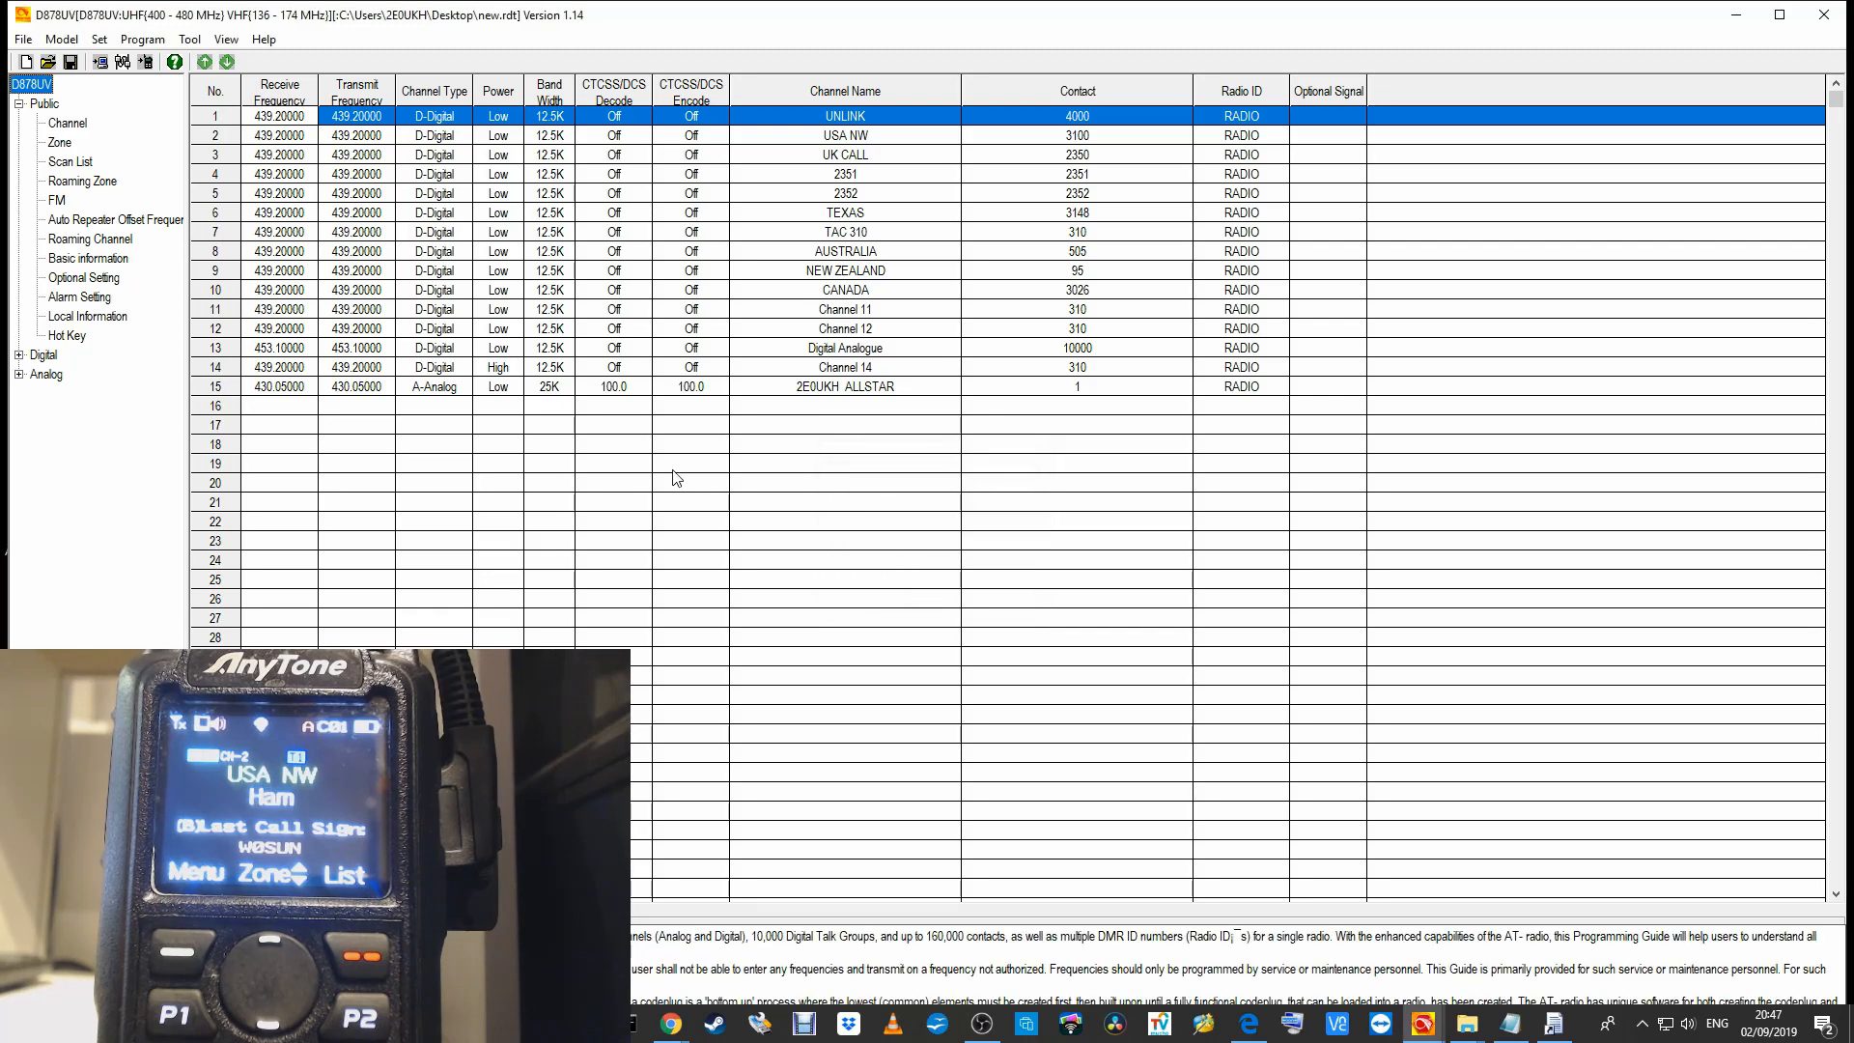
- Set the communication port for the radio to COM12
click(100, 40)
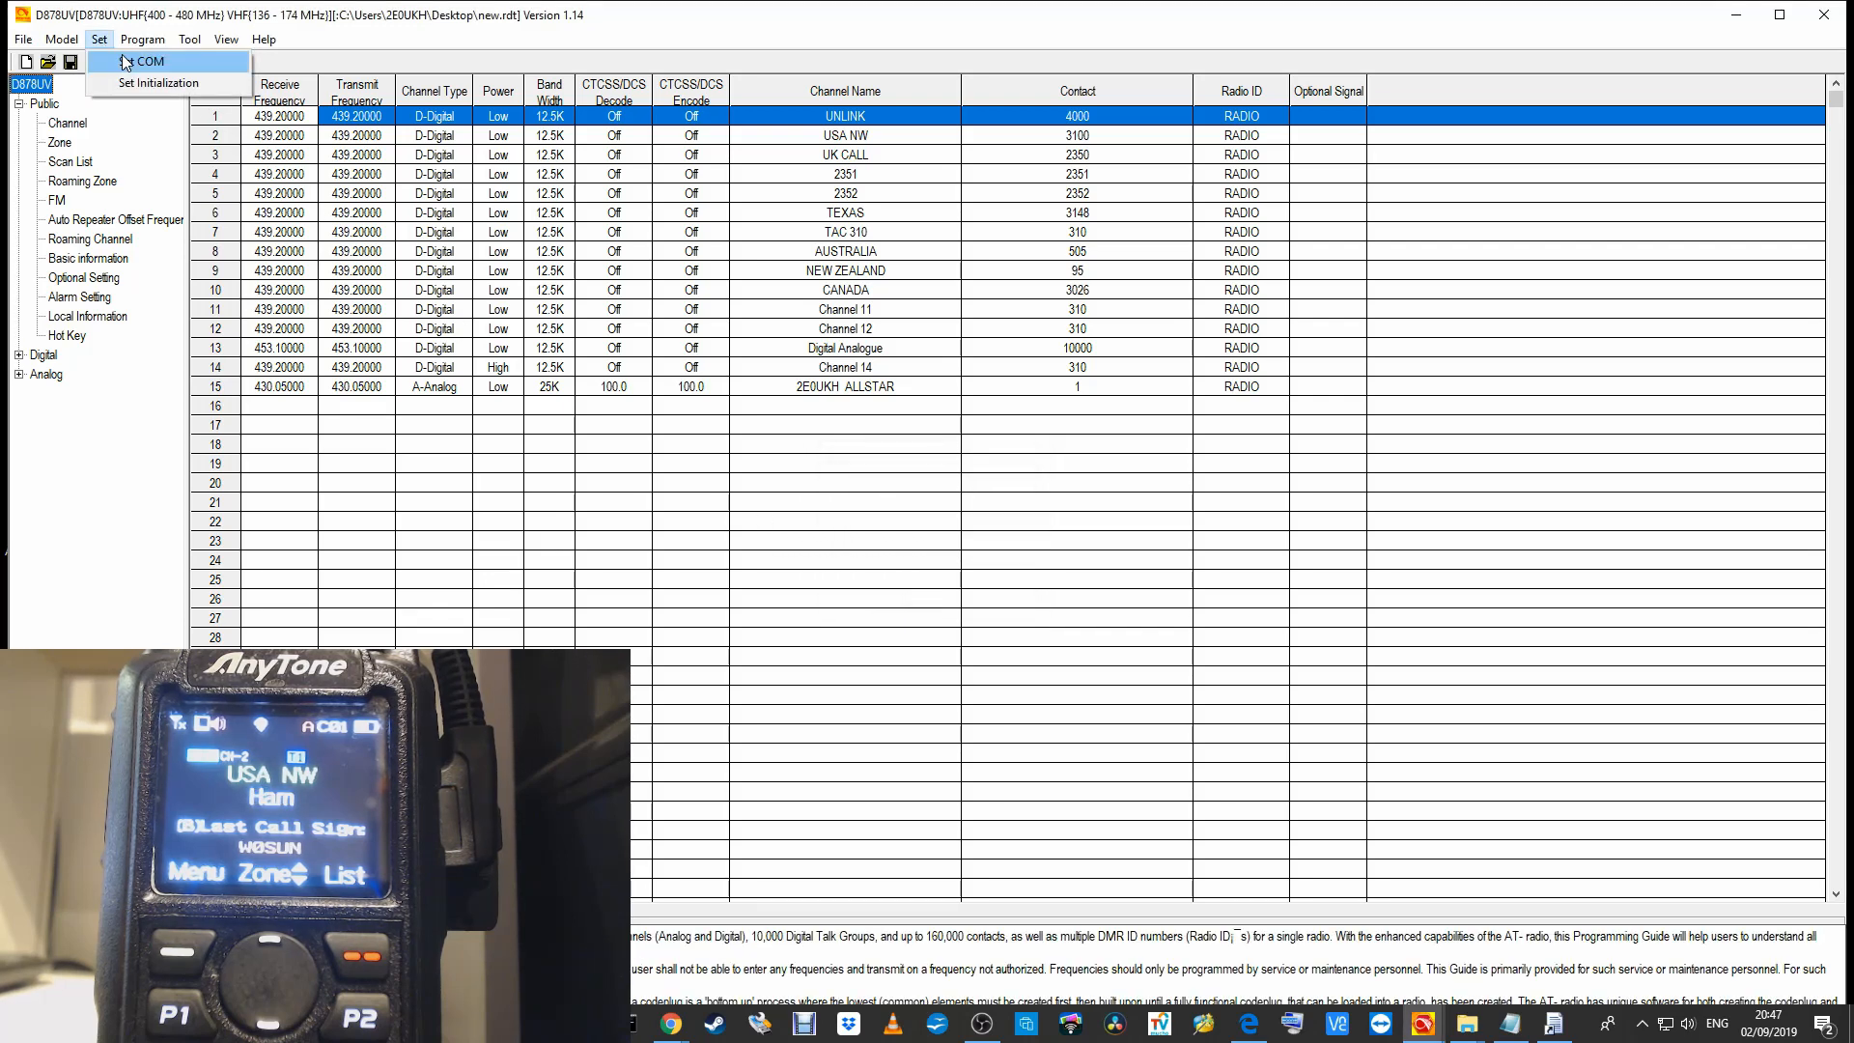
click(138, 61)
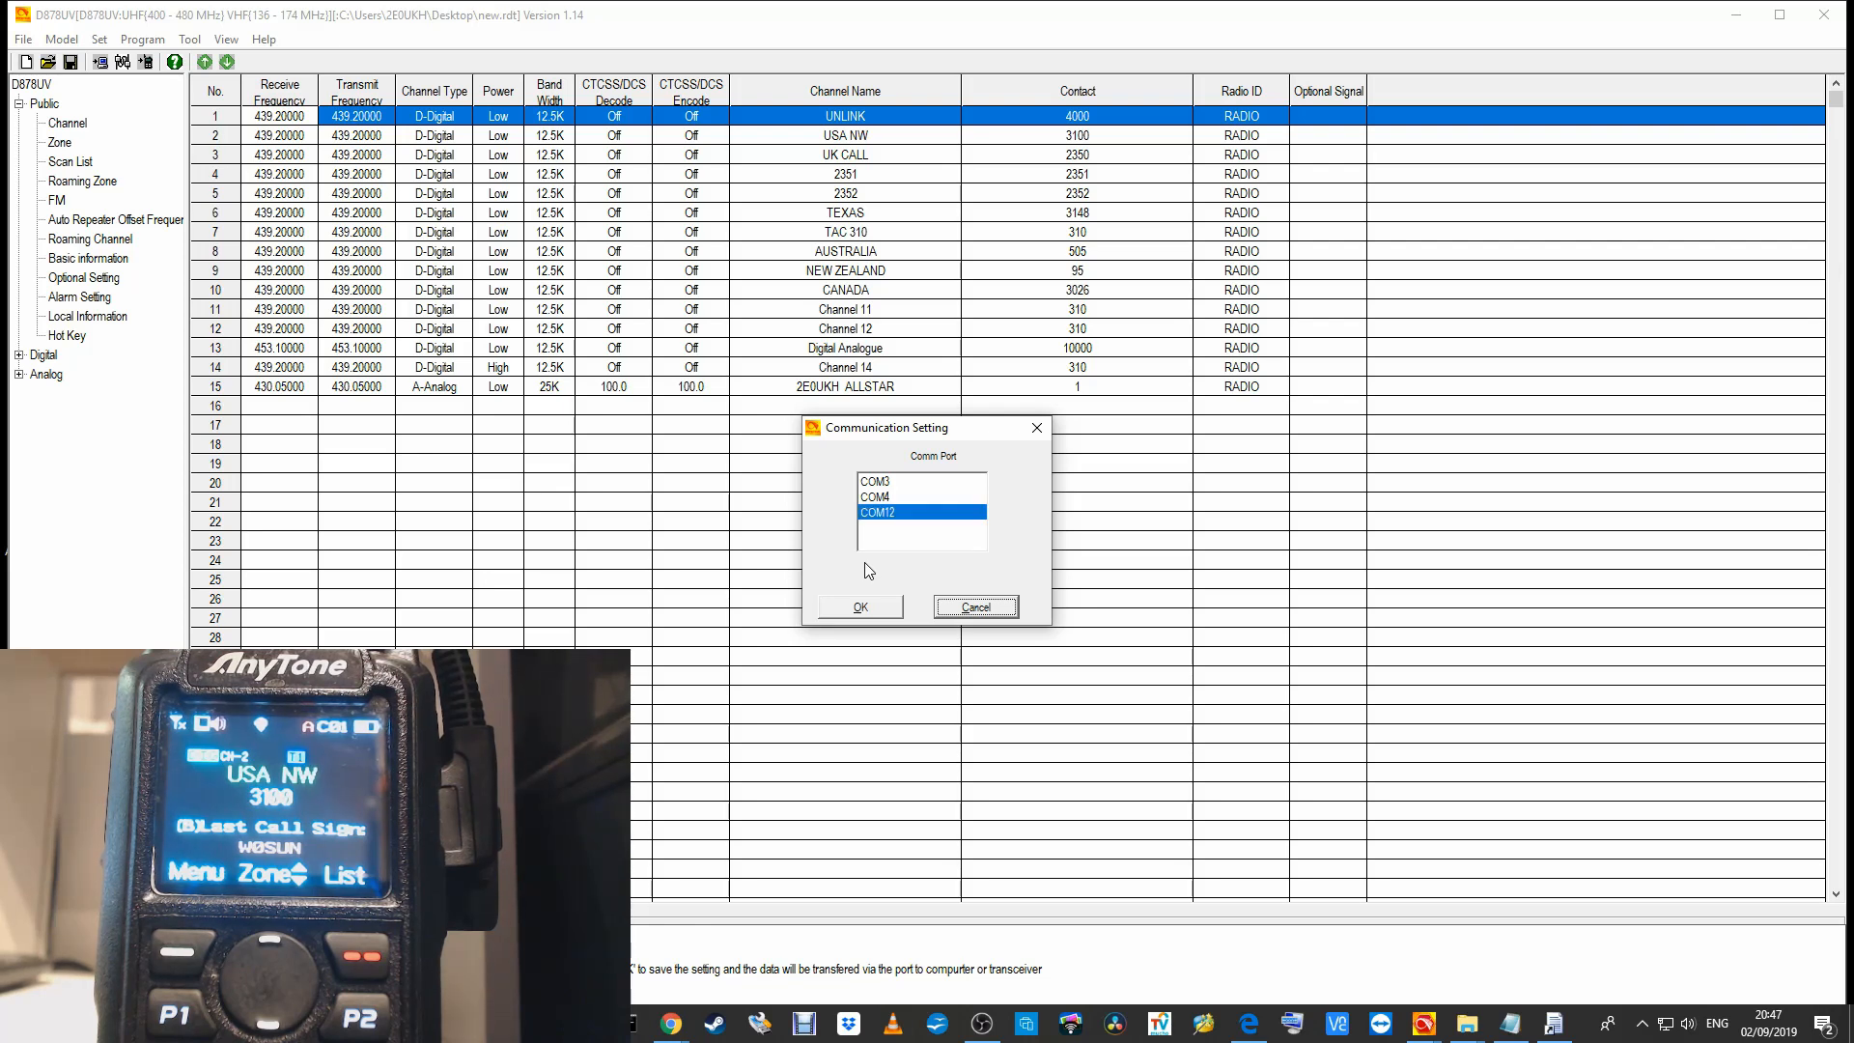
click(859, 612)
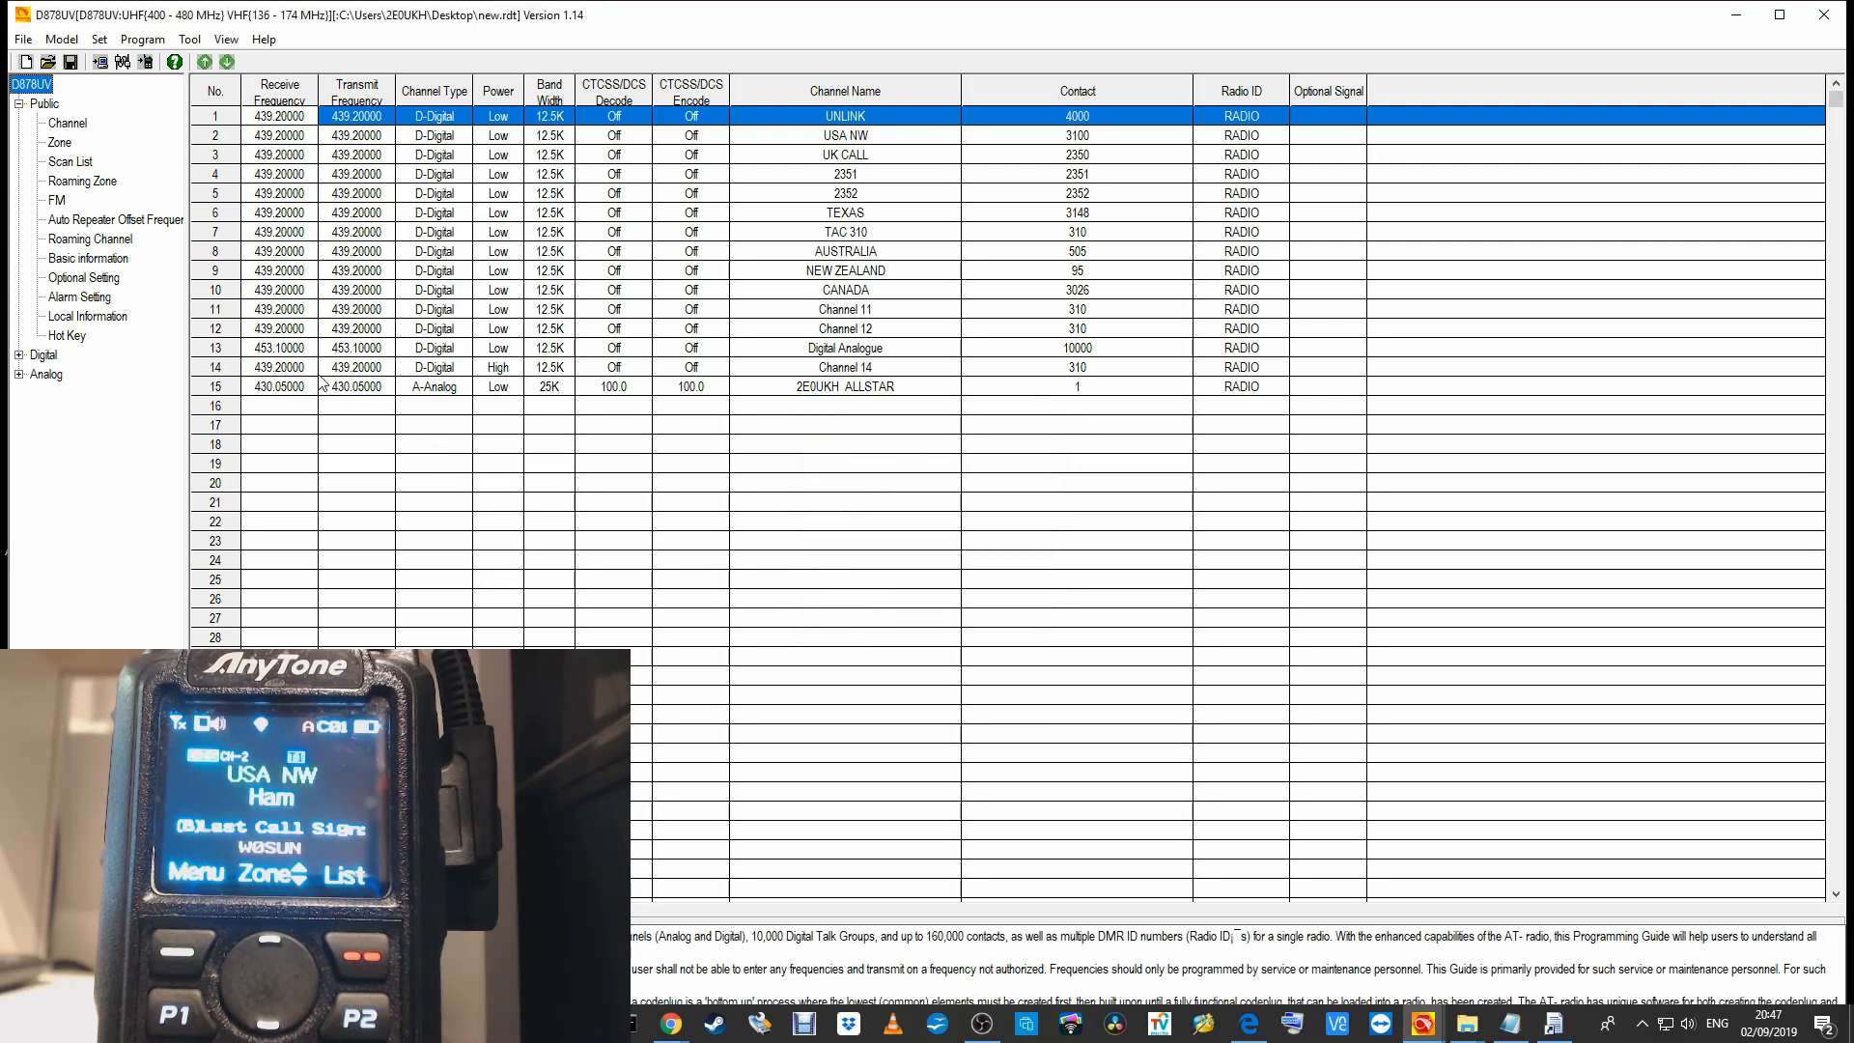
- Read the codeplug from the radio with only Other Data included and Digital Contact List left out
click(143, 40)
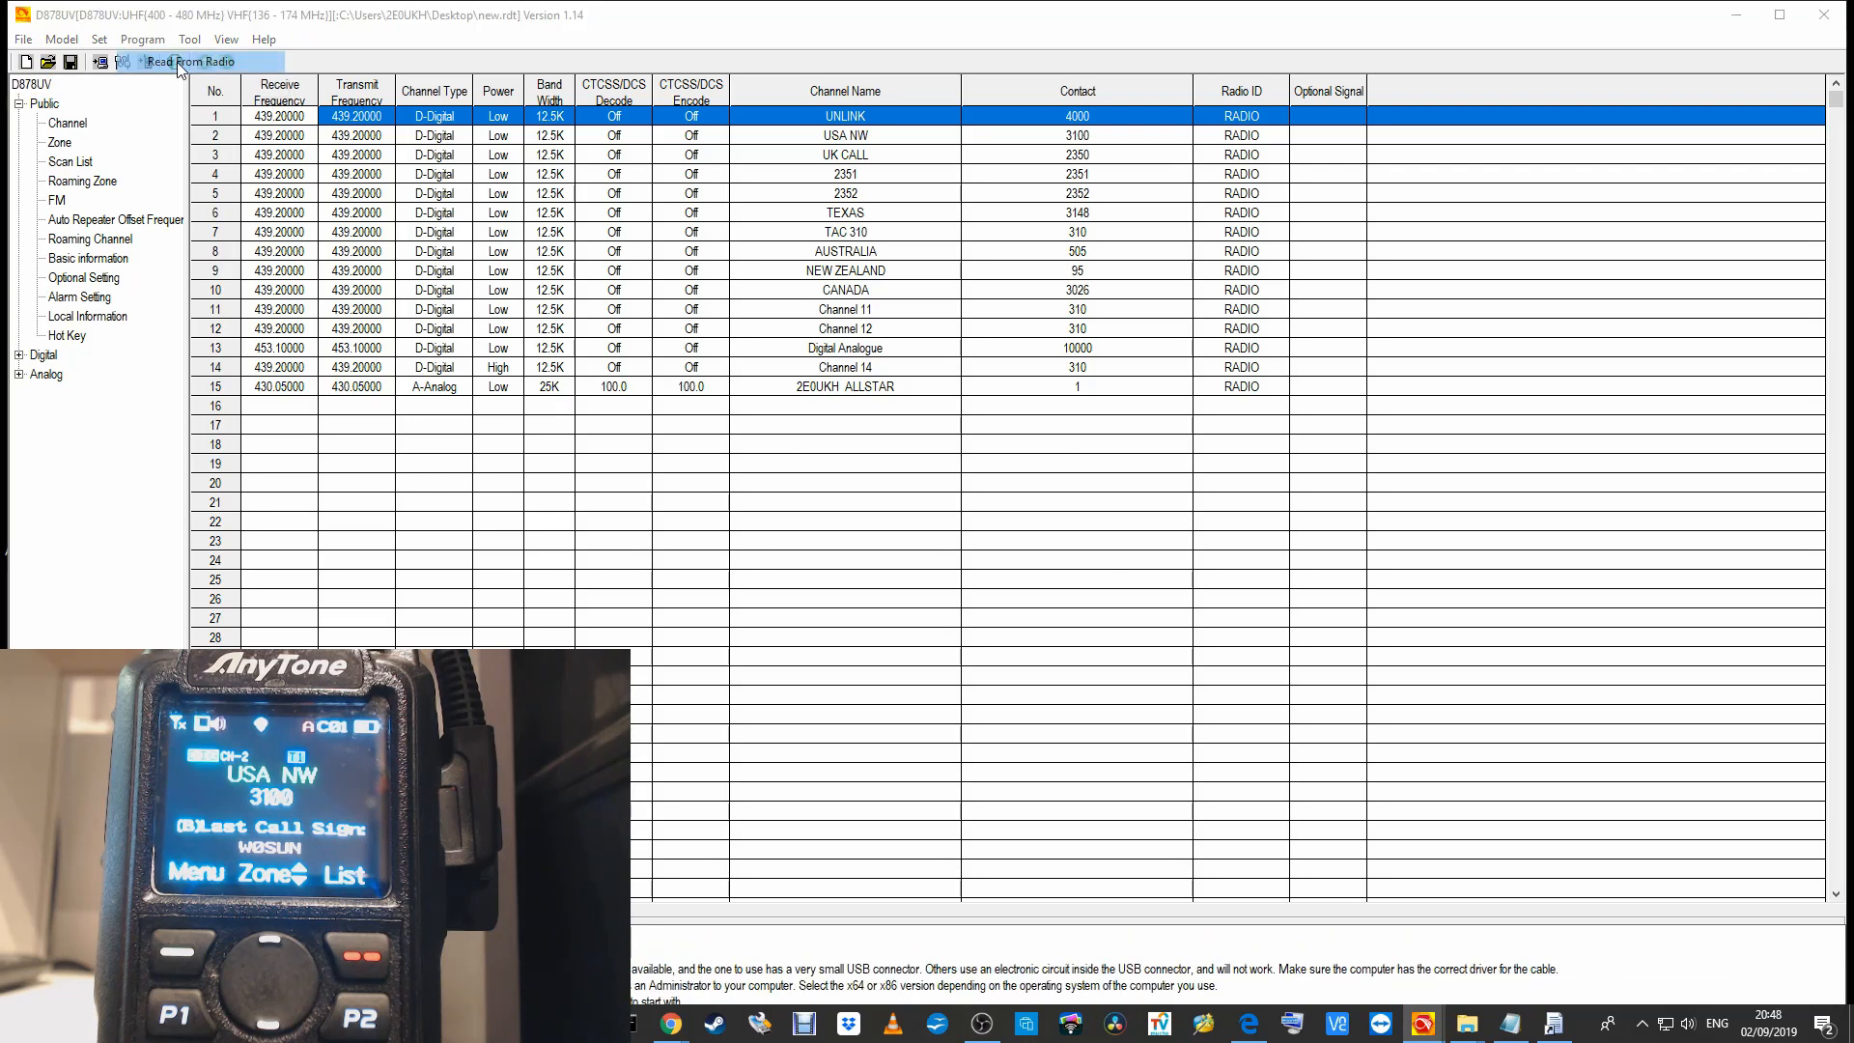
click(159, 60)
click(954, 576)
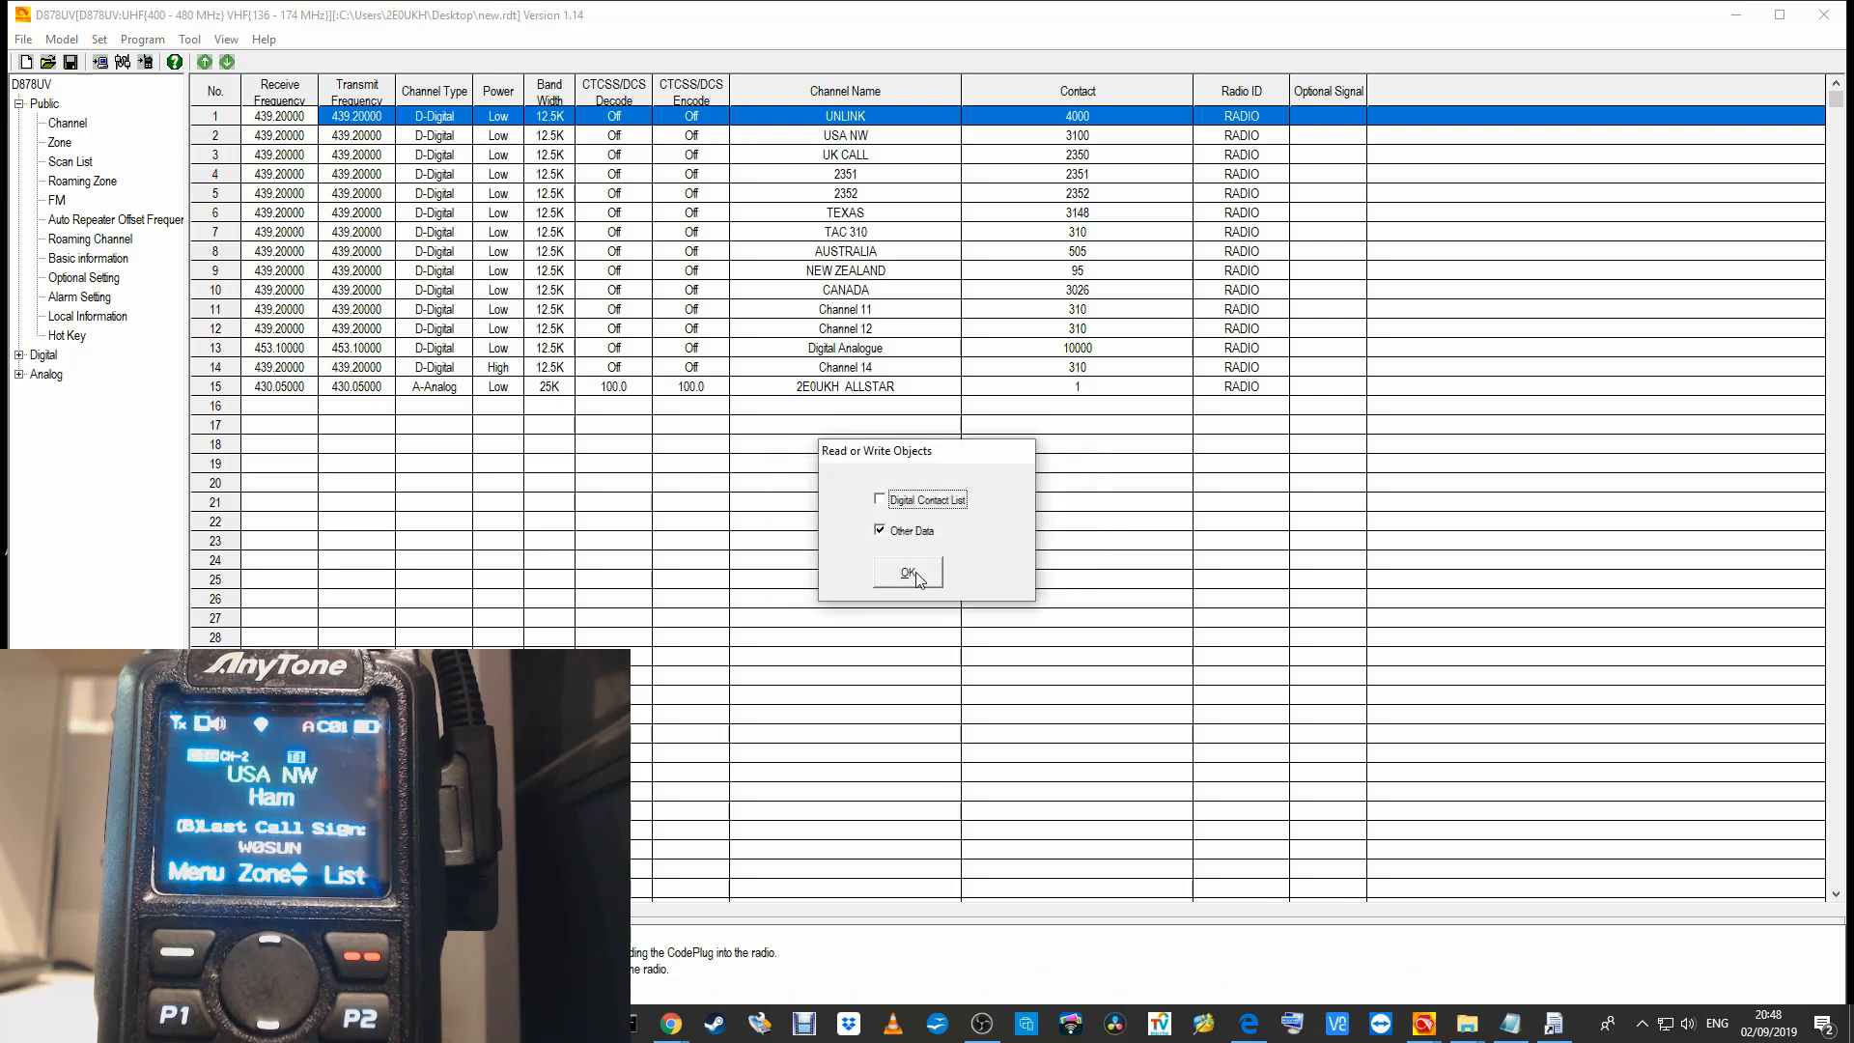
click(909, 576)
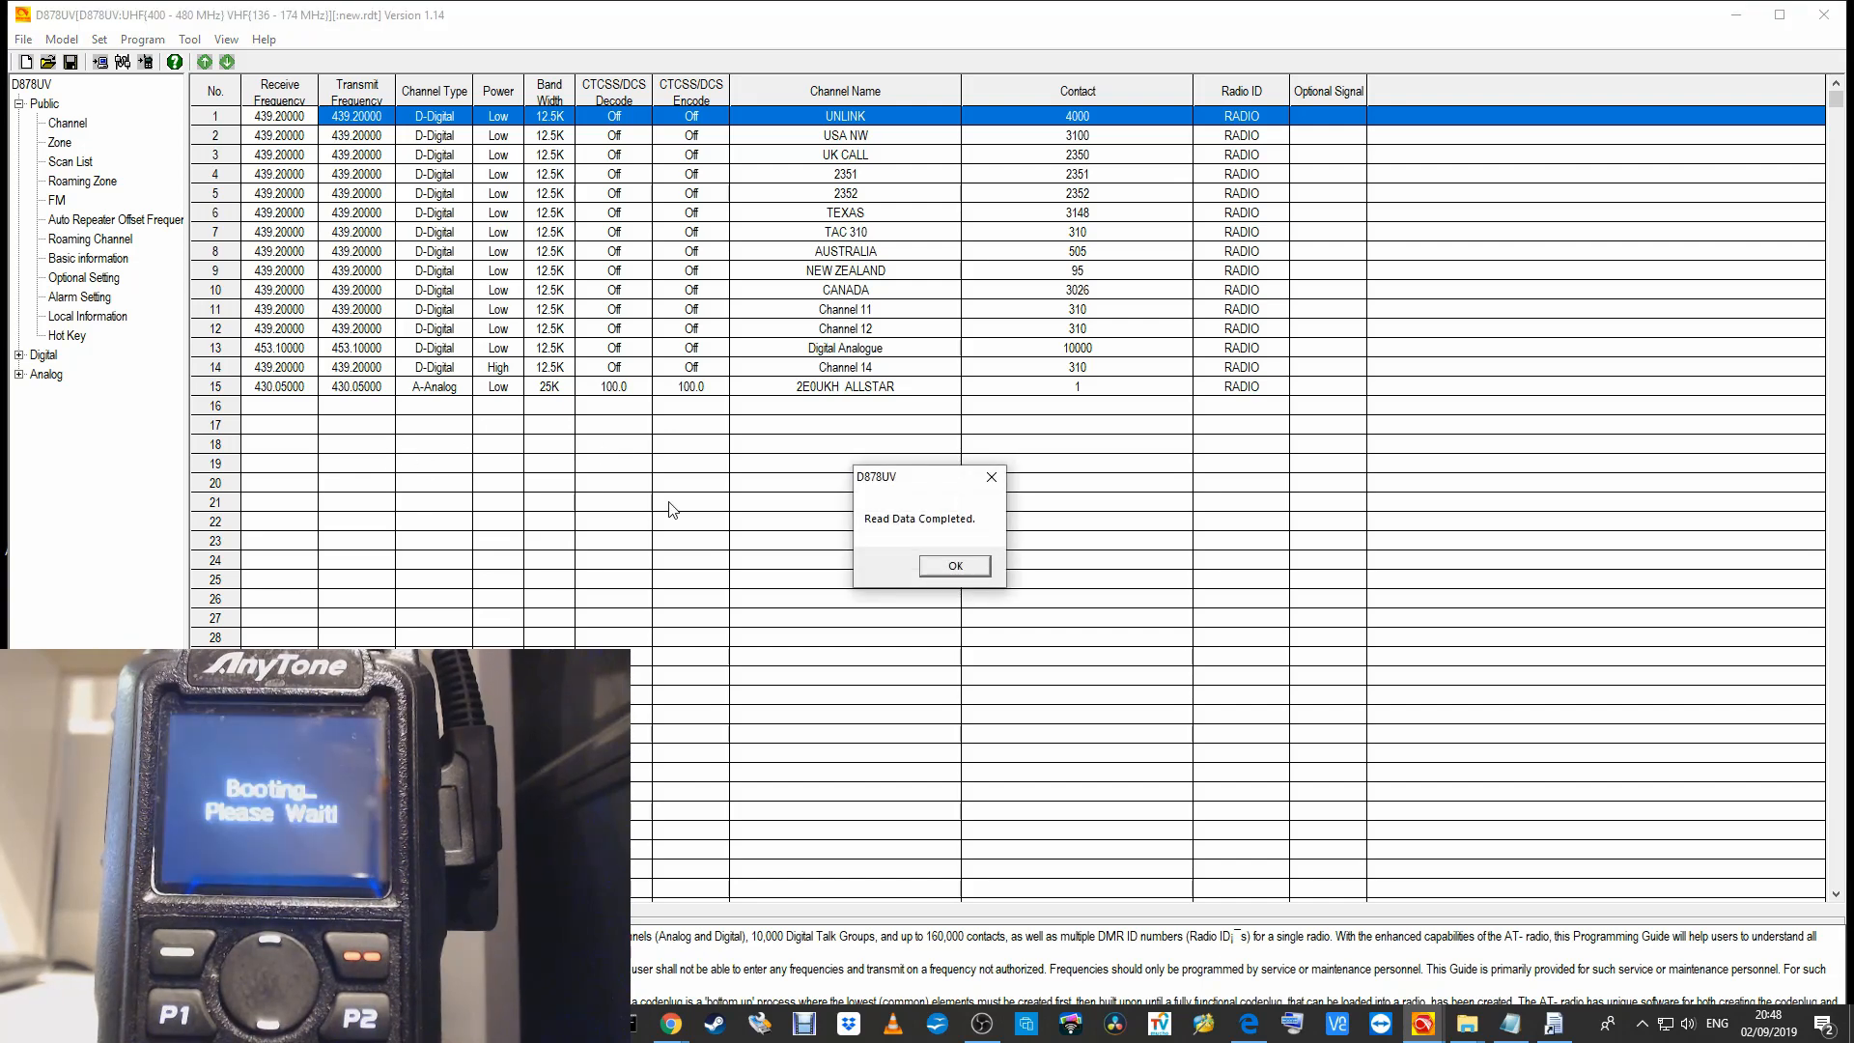
click(937, 567)
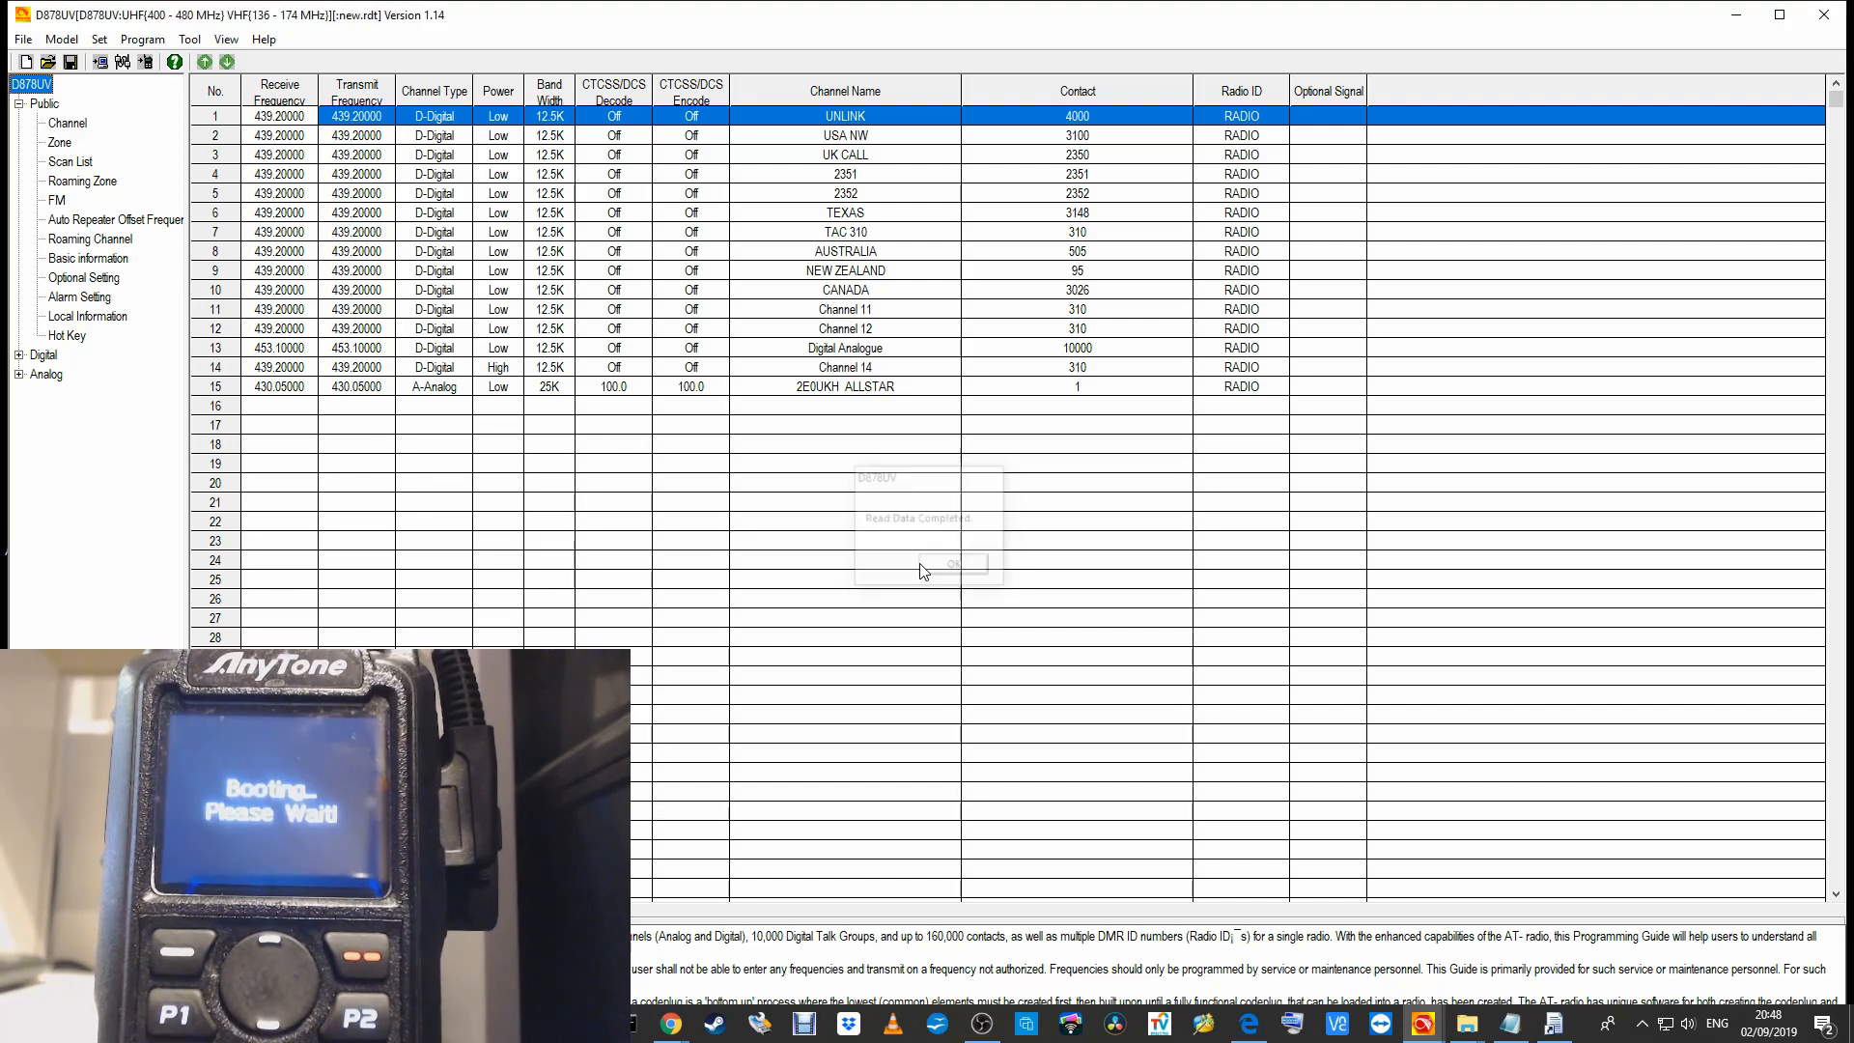
- Set Startup Reset to On in the power-on options of the Optional Setting dialog and apply it
double_click(85, 277)
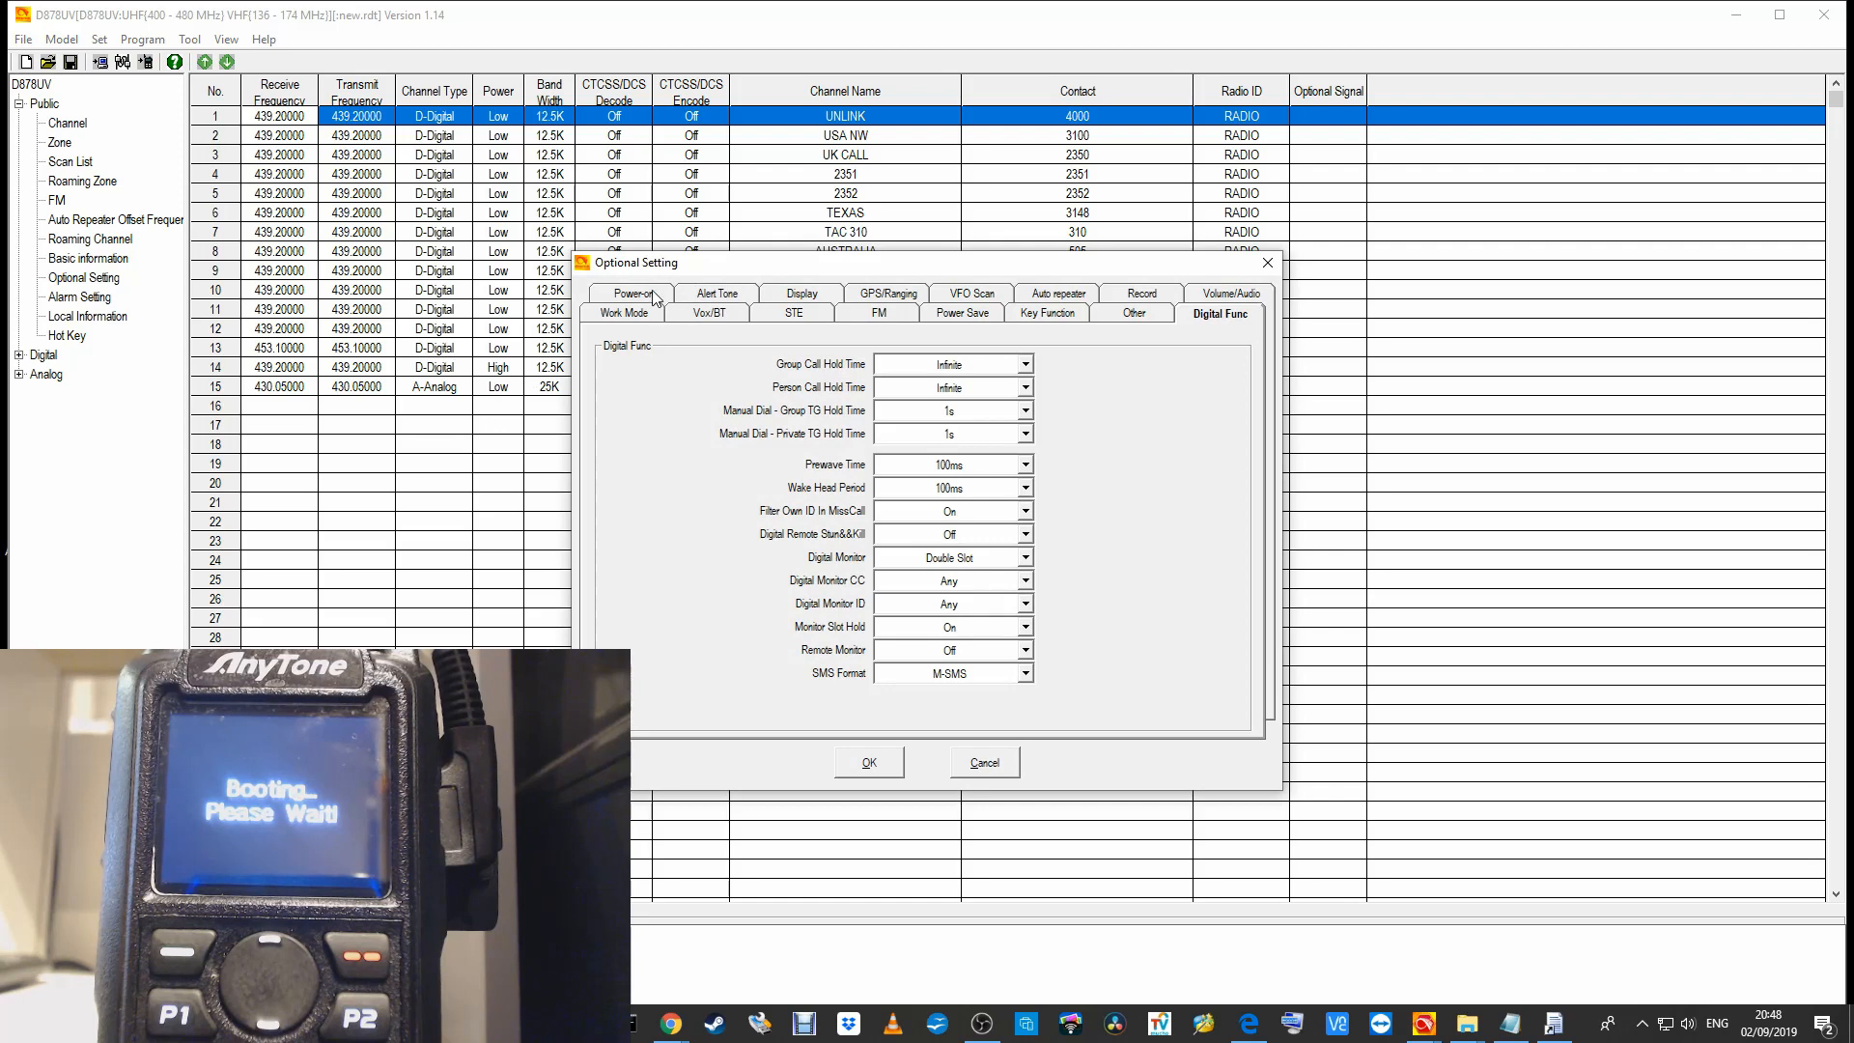
click(653, 296)
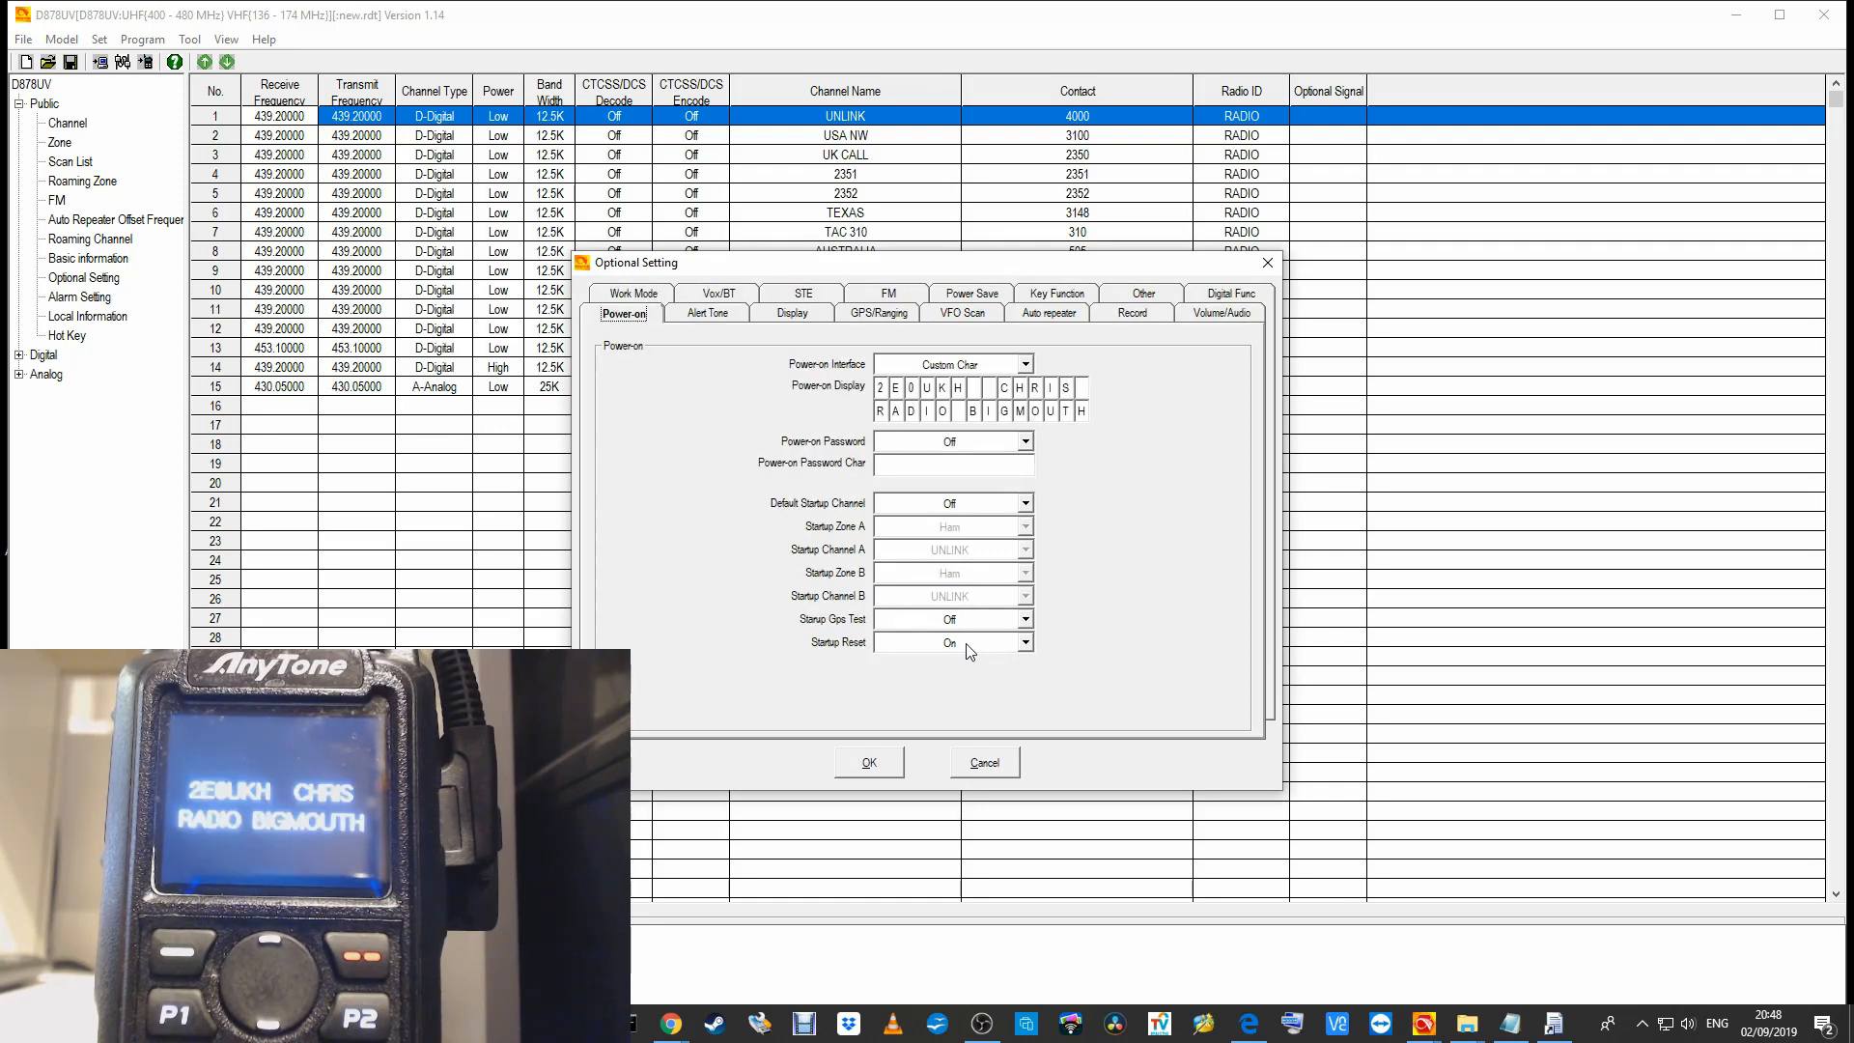
click(1022, 645)
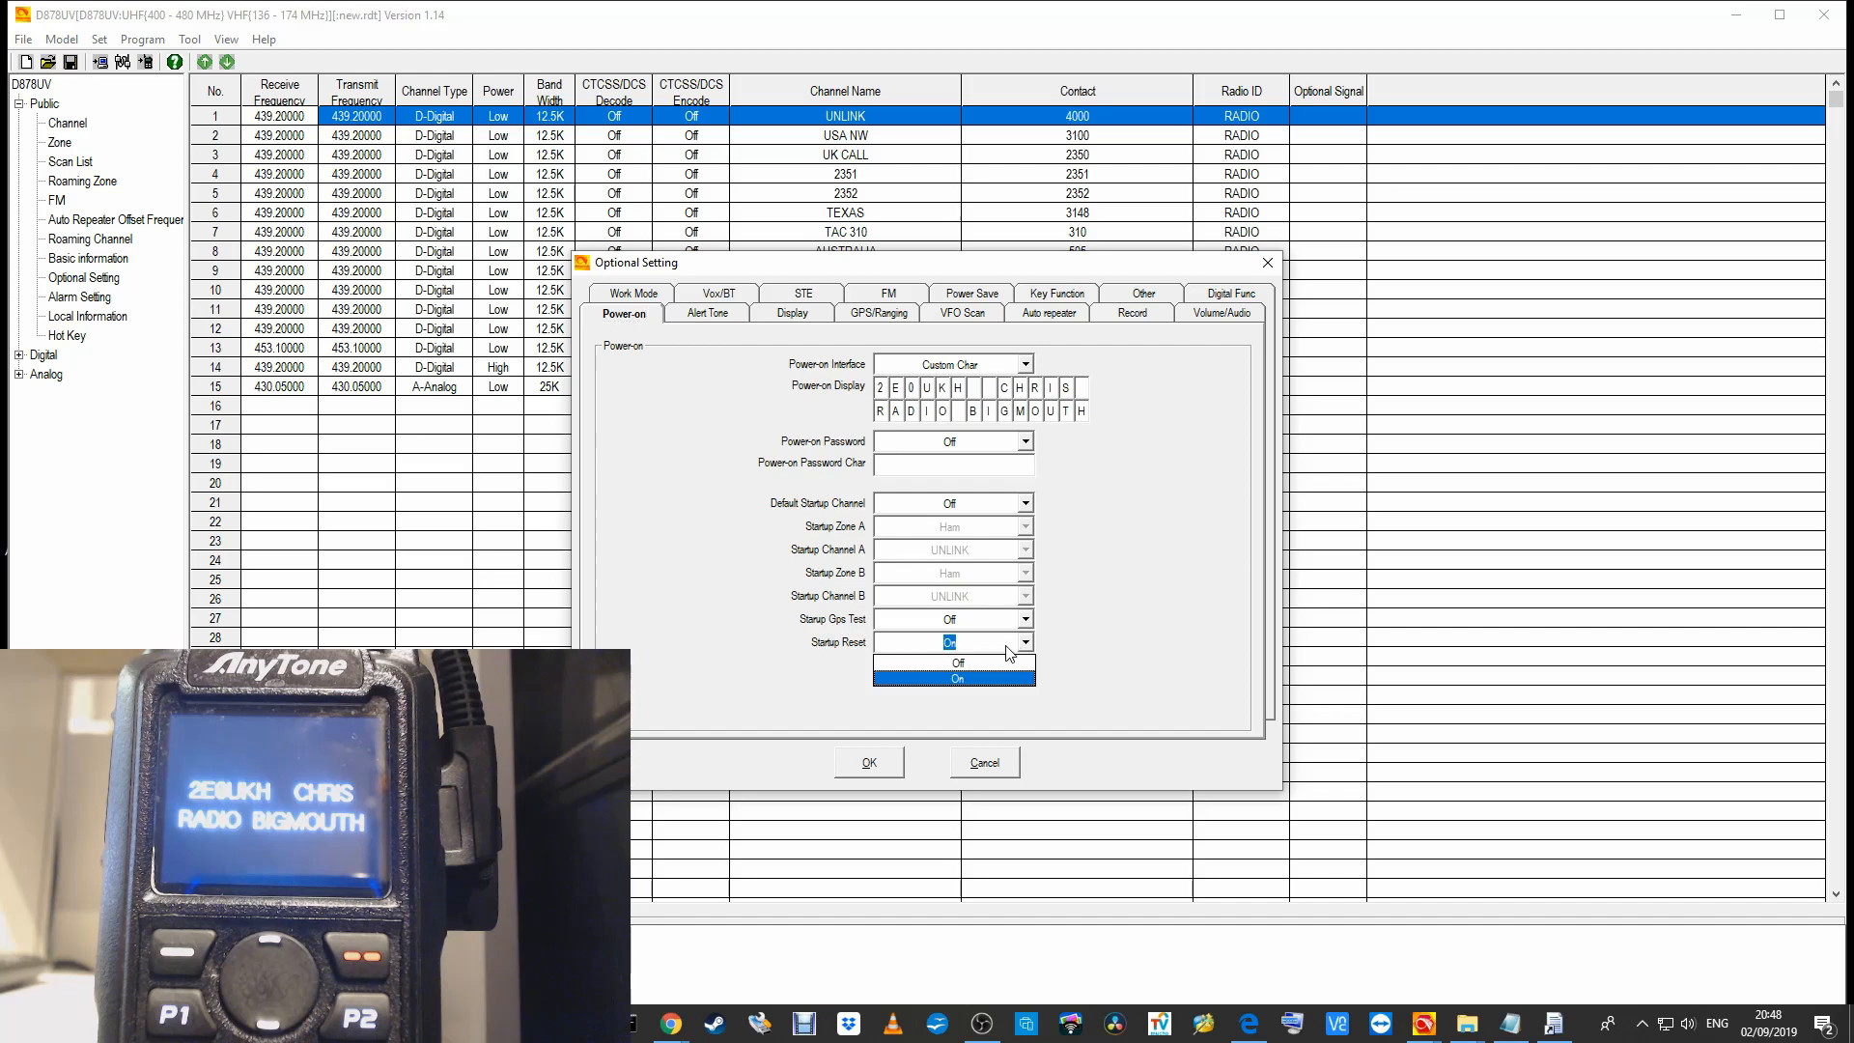
click(966, 679)
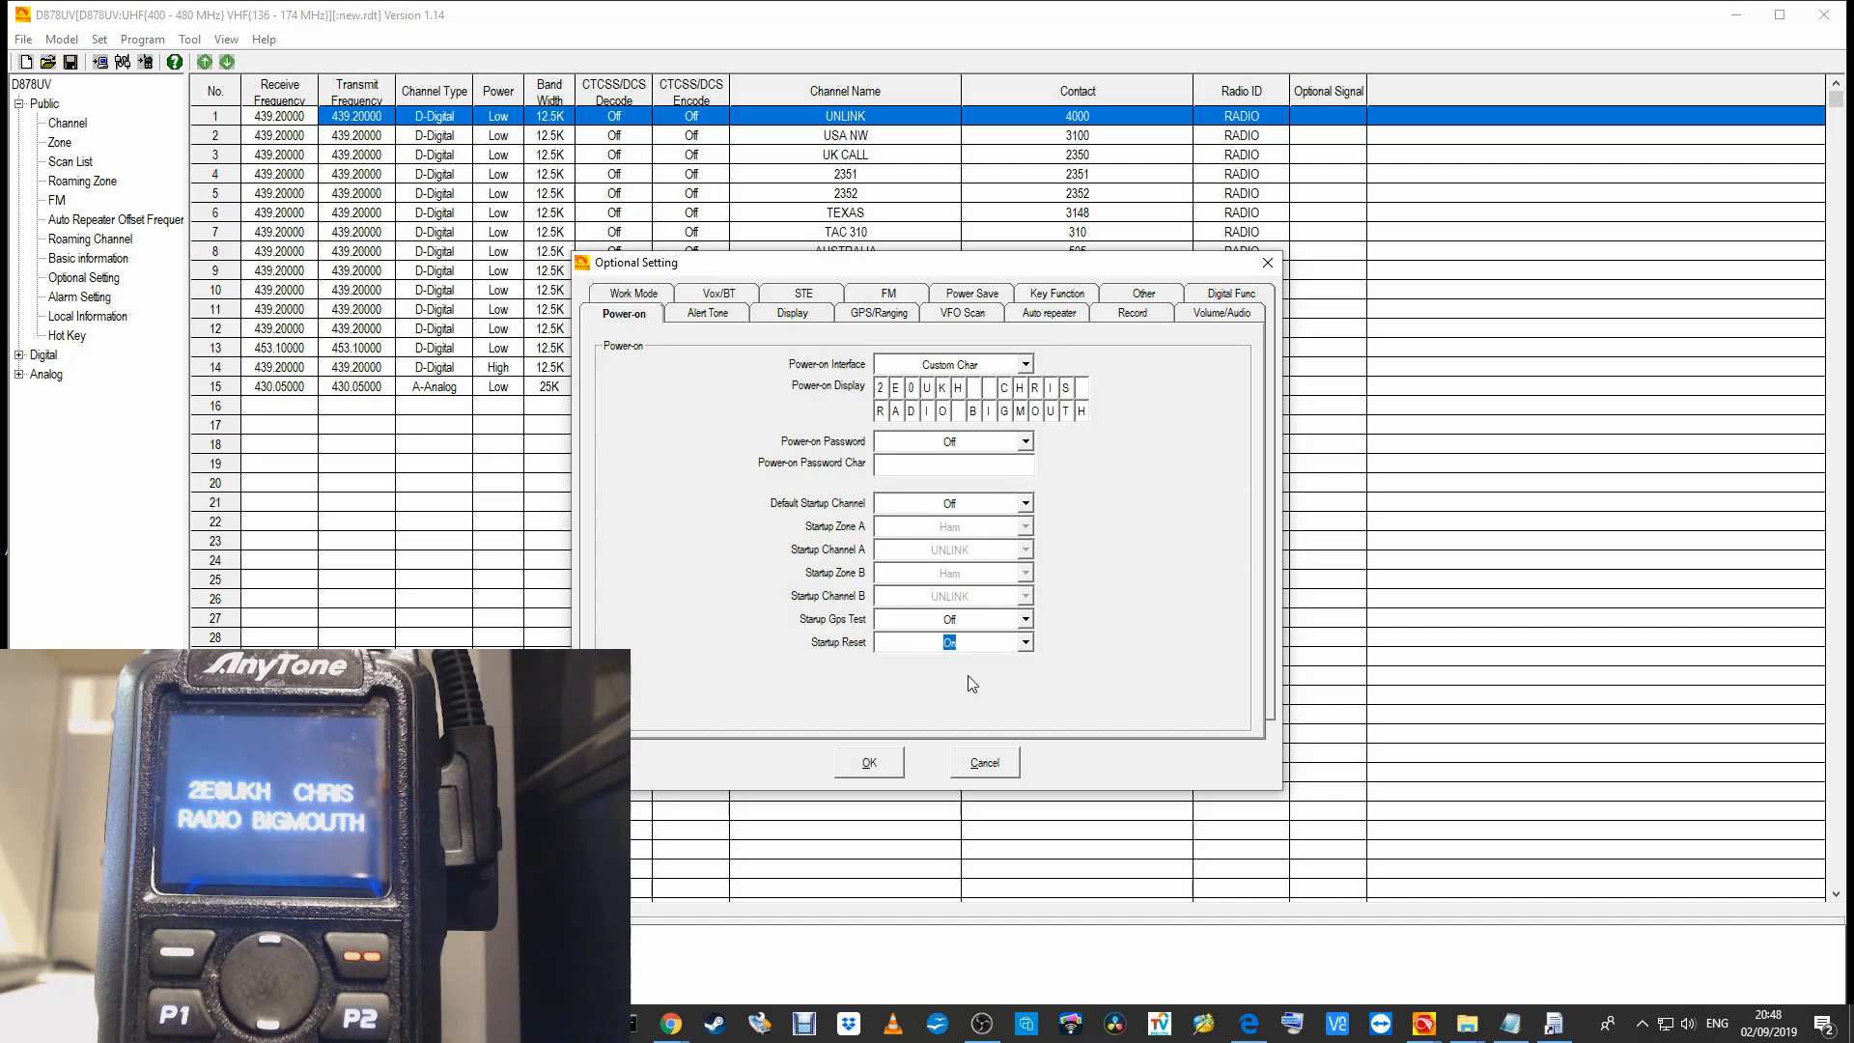
click(869, 765)
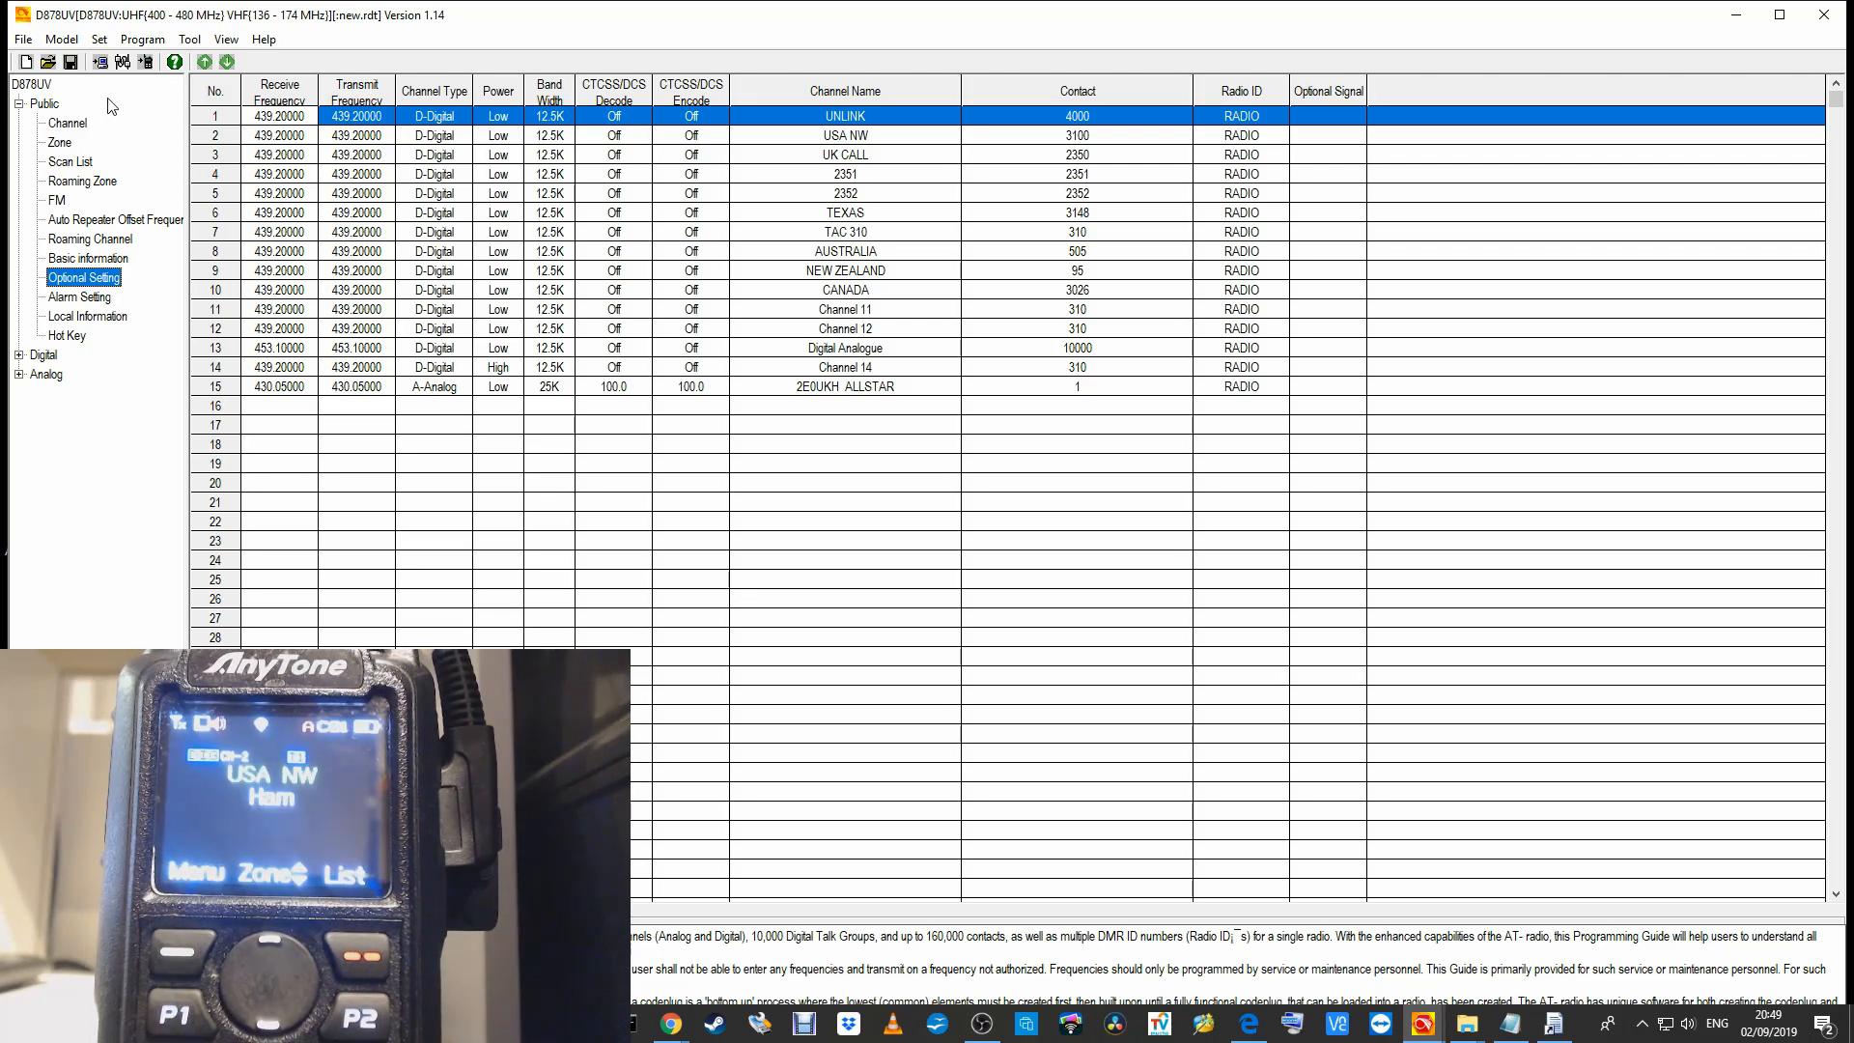
- Save the codeplug to the Desktop as new.rdt and place the file beside the D878UV_1.14 shortcut
click(23, 40)
click(60, 126)
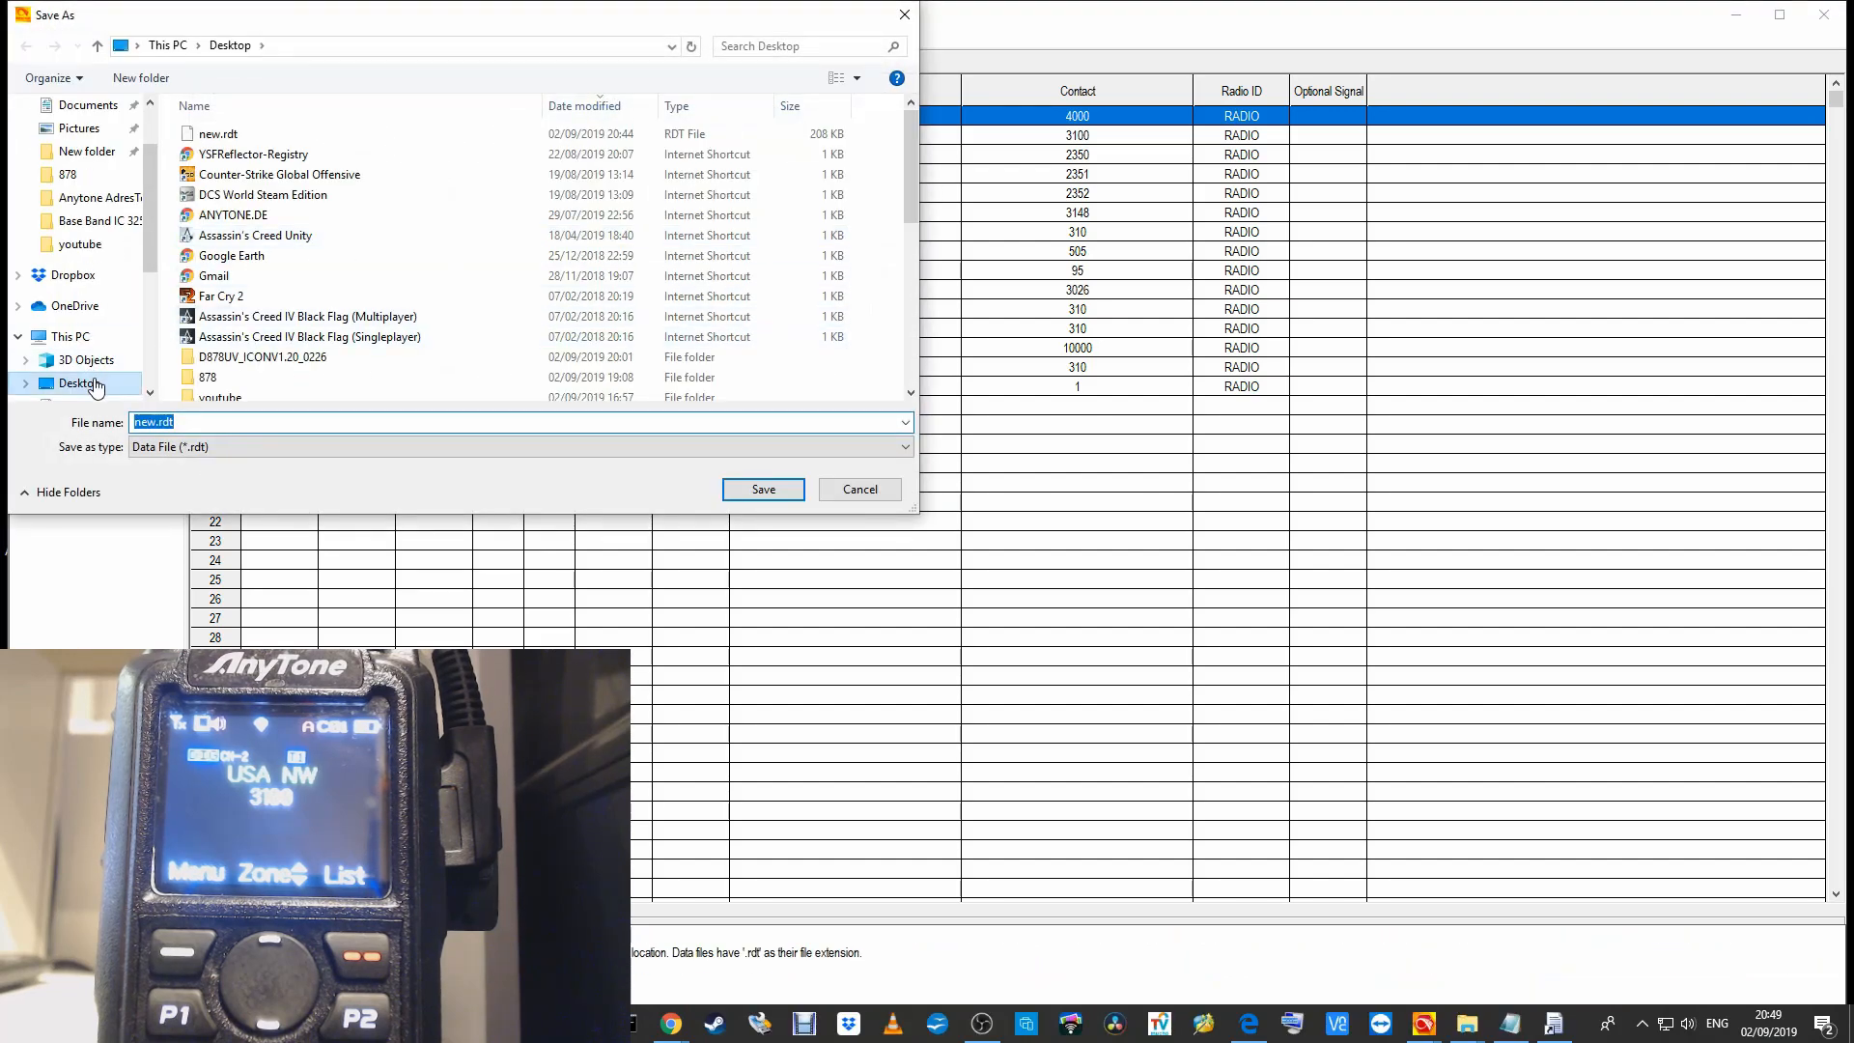
click(91, 383)
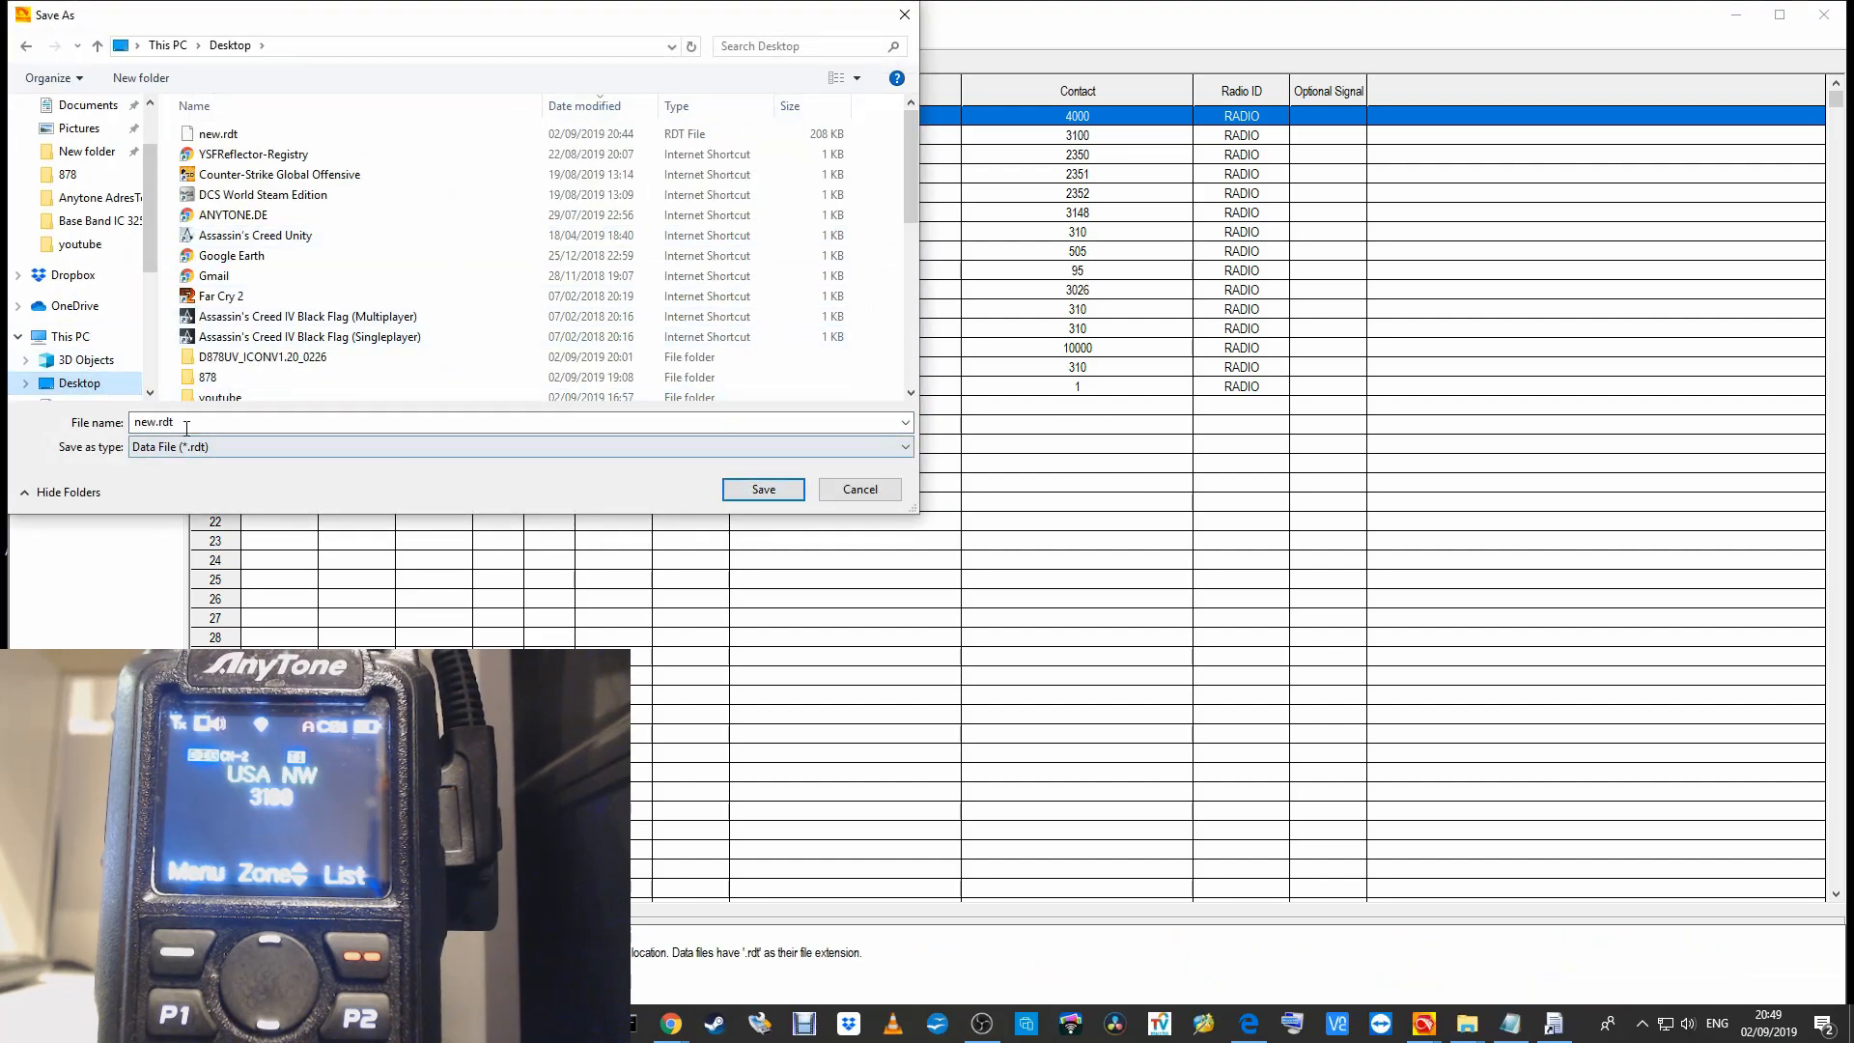
click(763, 489)
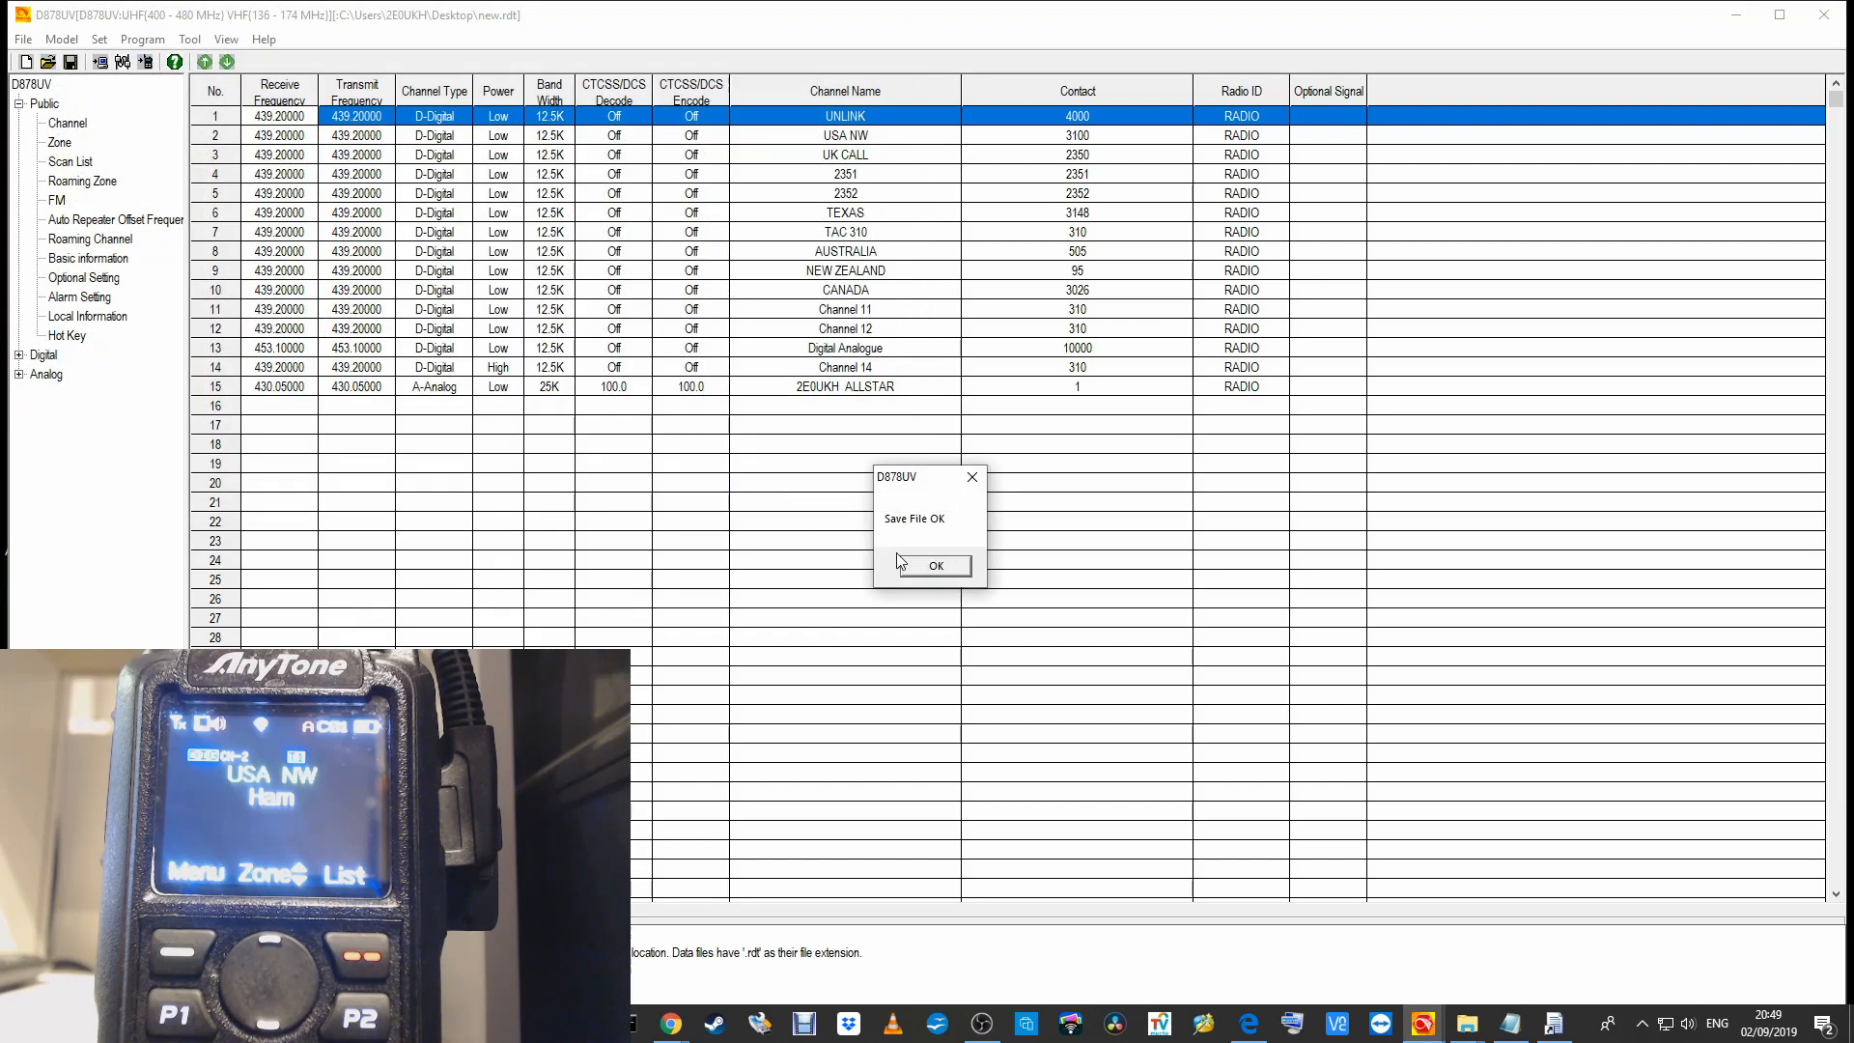
click(934, 569)
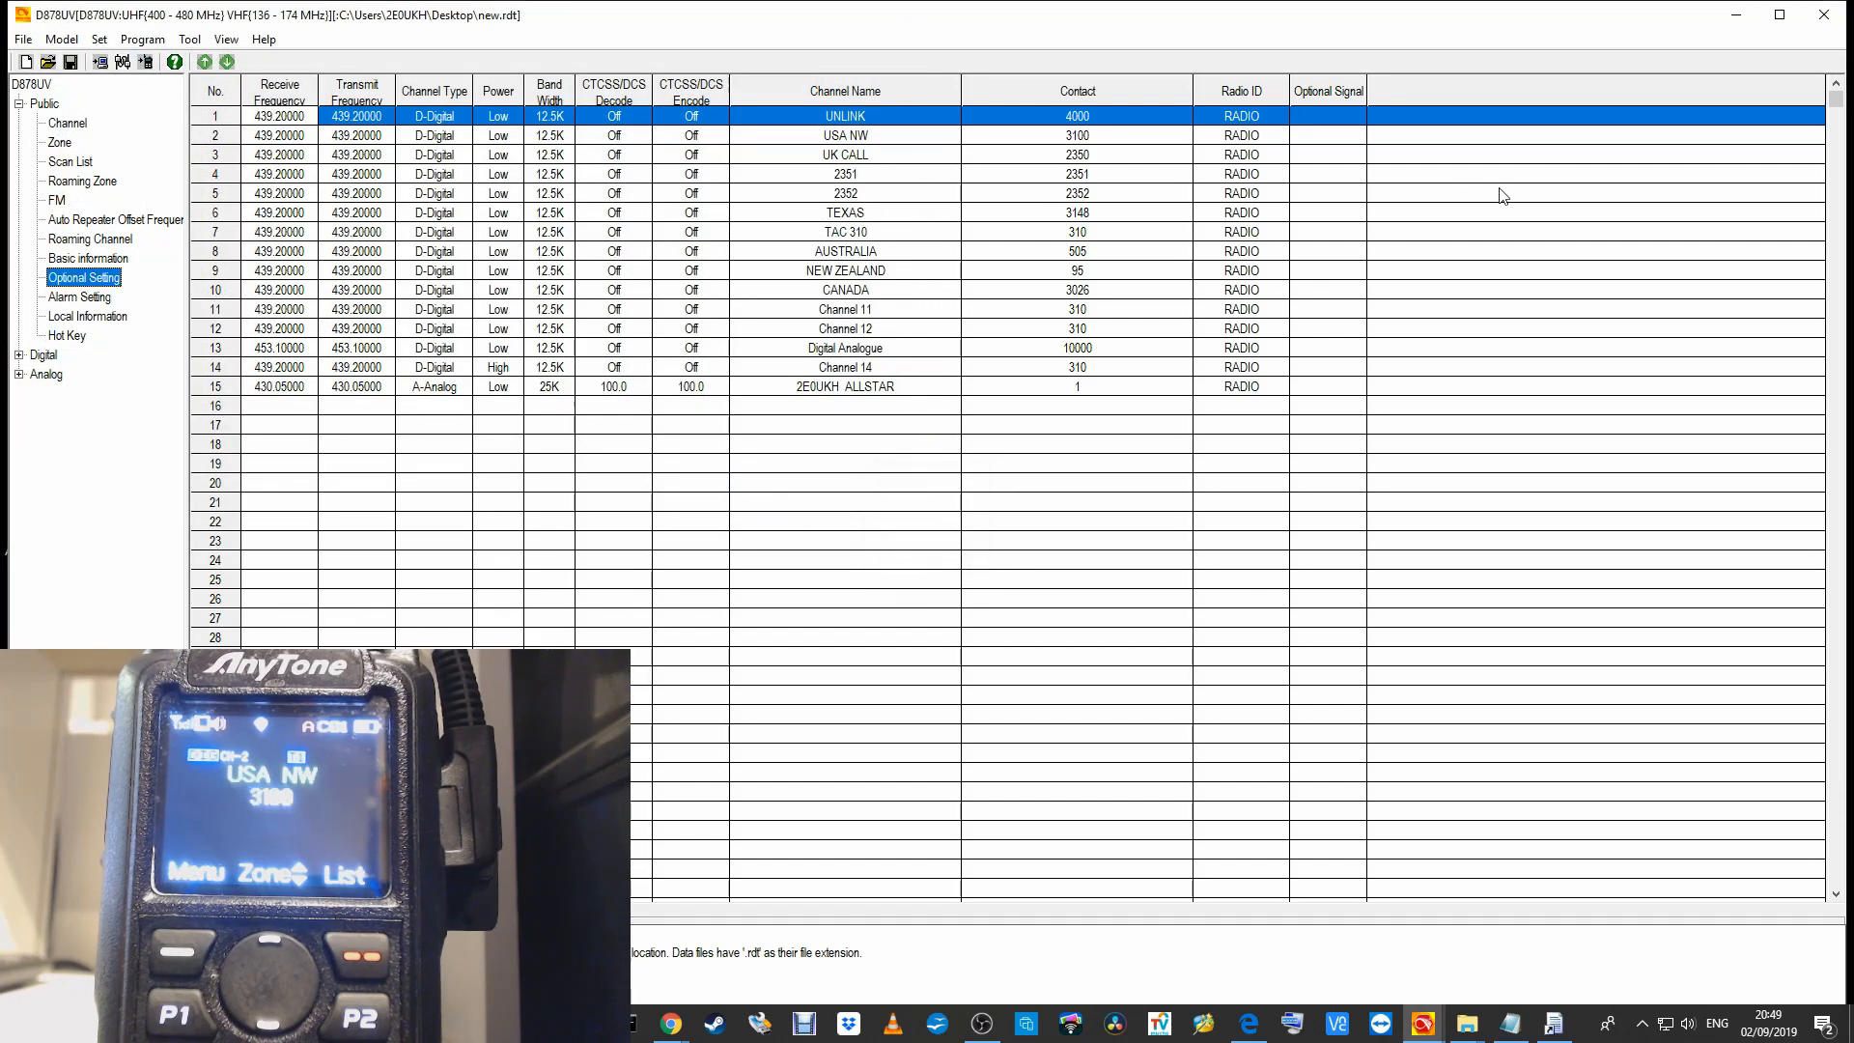
click(1735, 17)
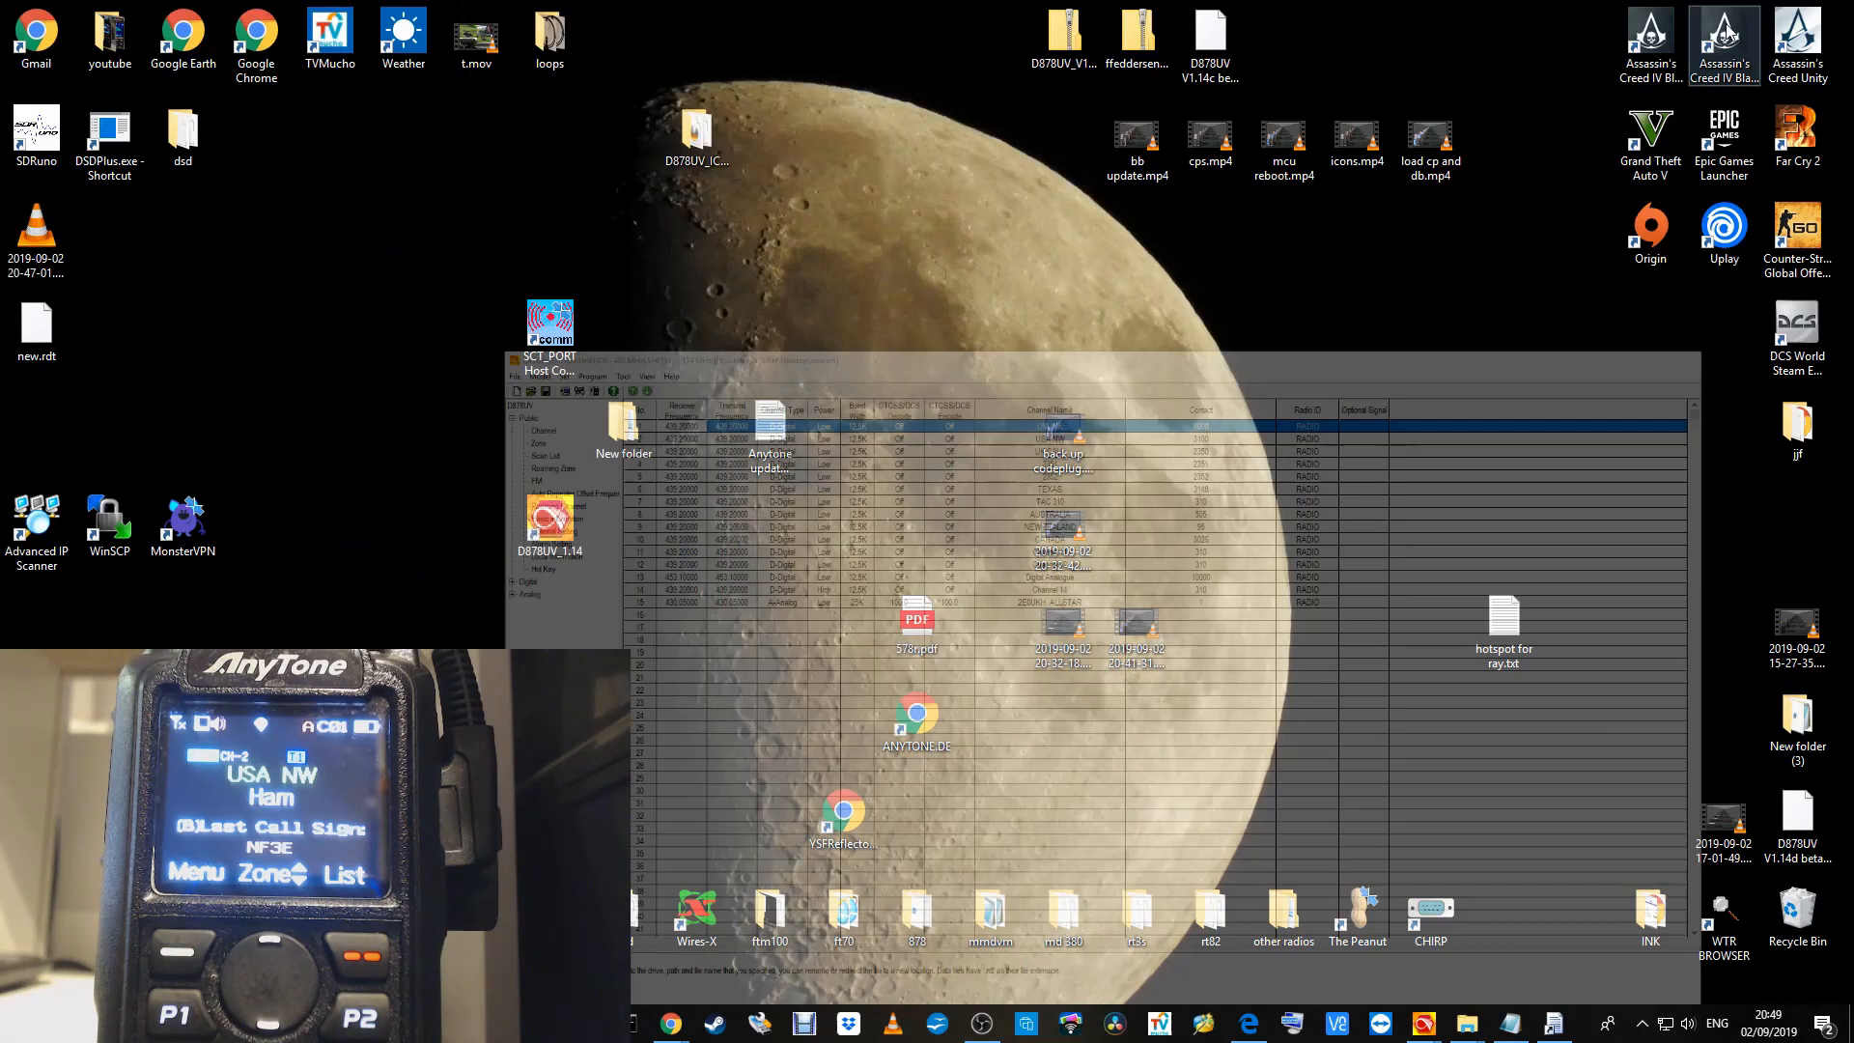
drag(32, 345, 683, 551)
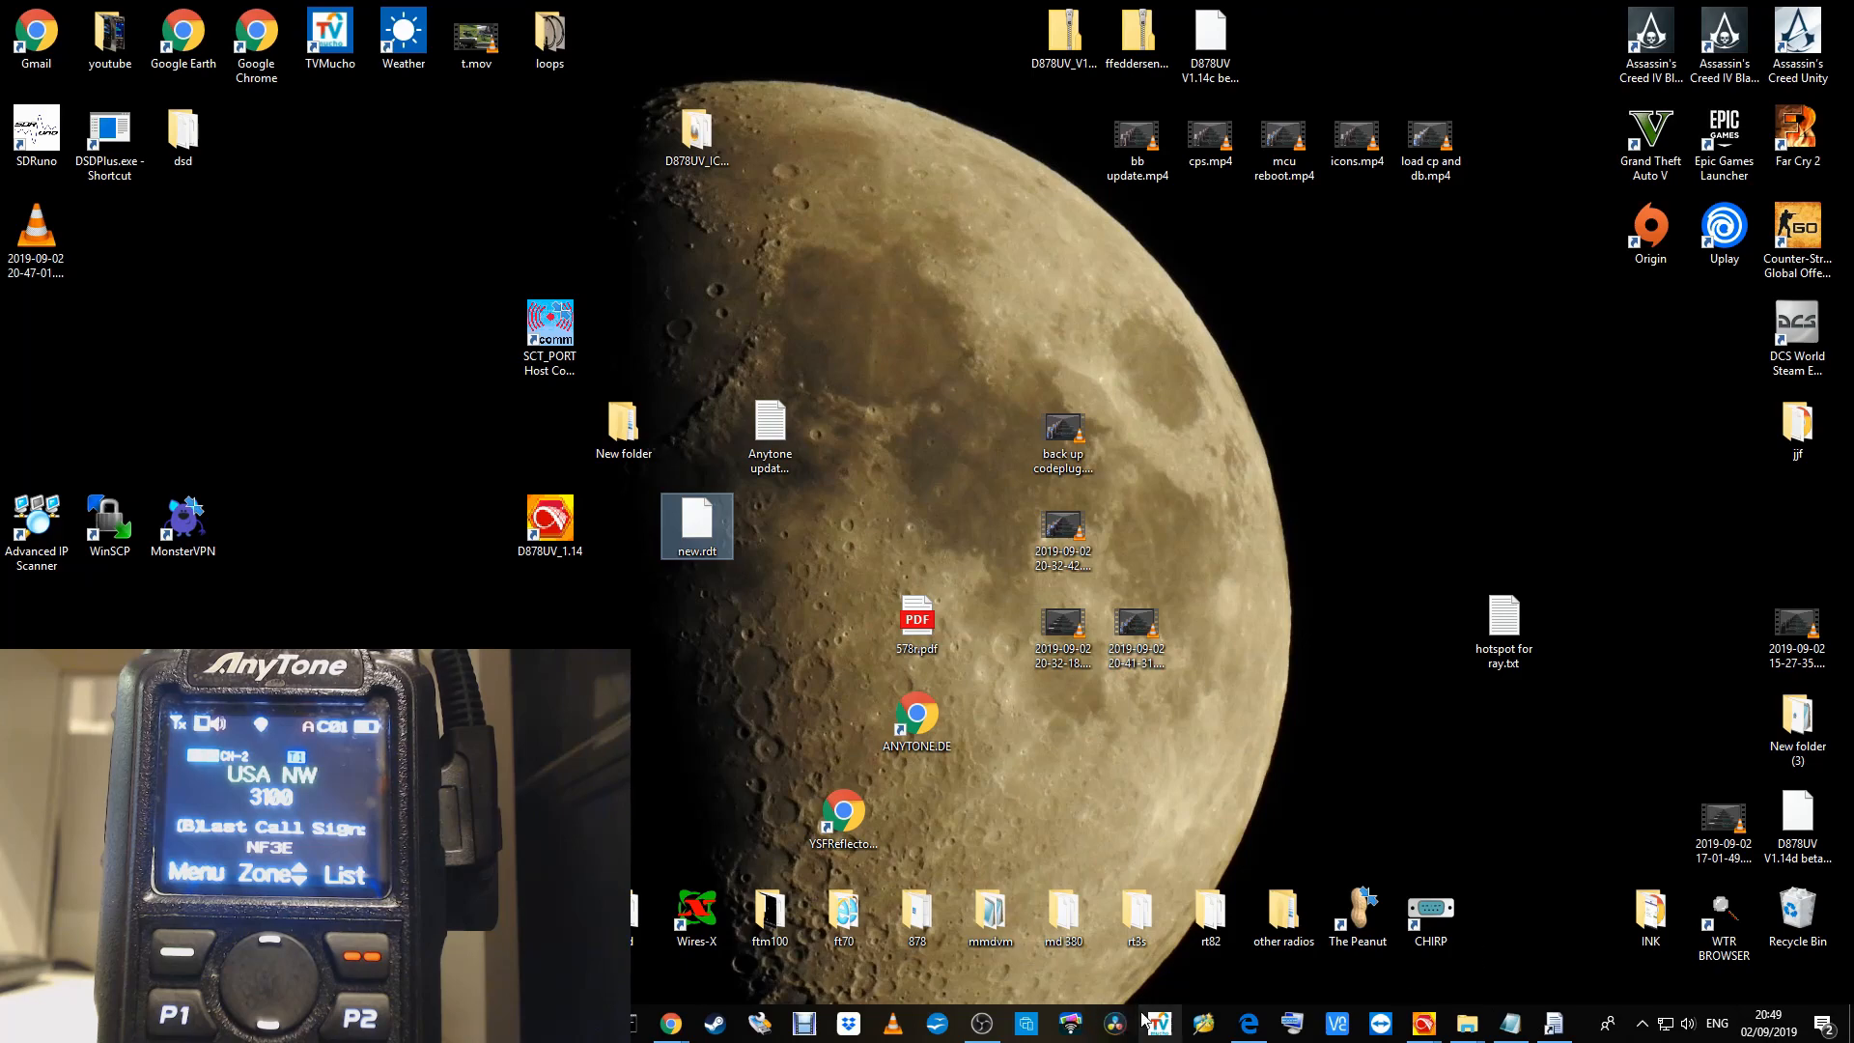
click(982, 1024)
click(1622, 838)
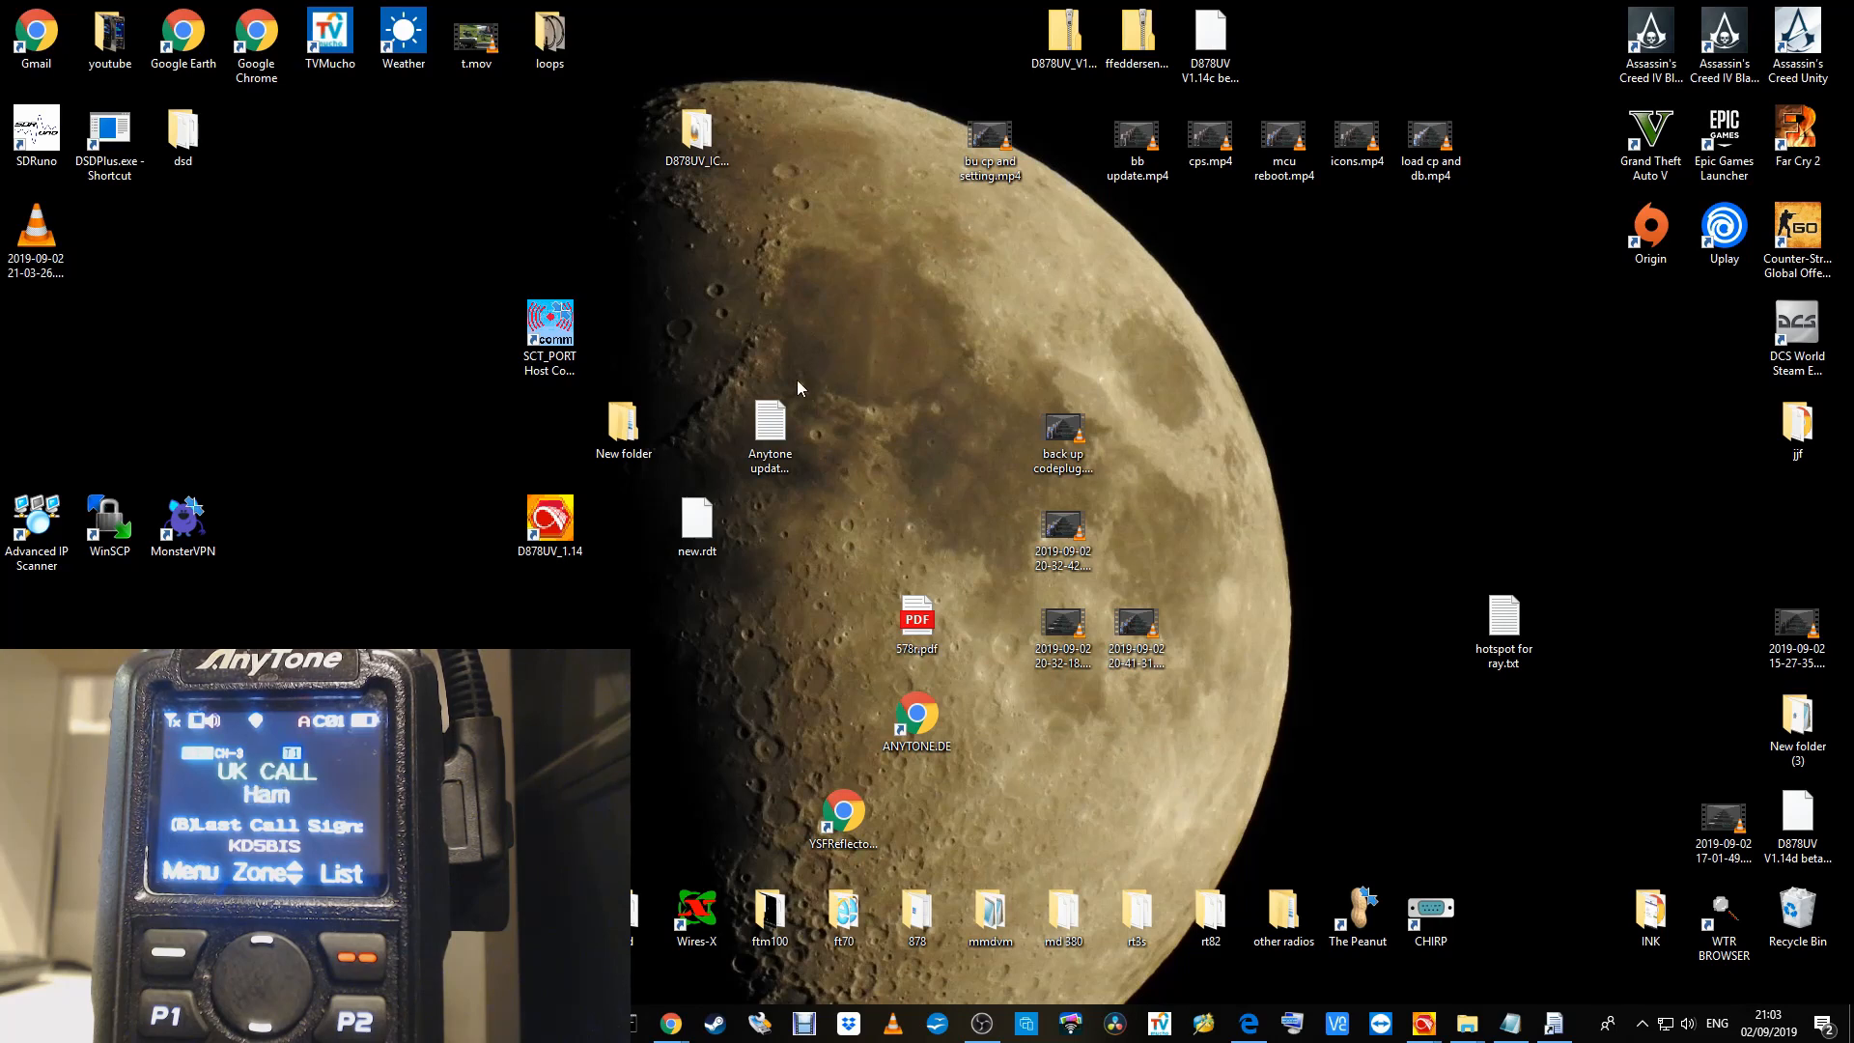
- Open the Base Band IC 3258 update folder inside New folder and select the SCT3258TD_UpdateFlash_V2_01_07BA_20190822.hex file
double_click(622, 433)
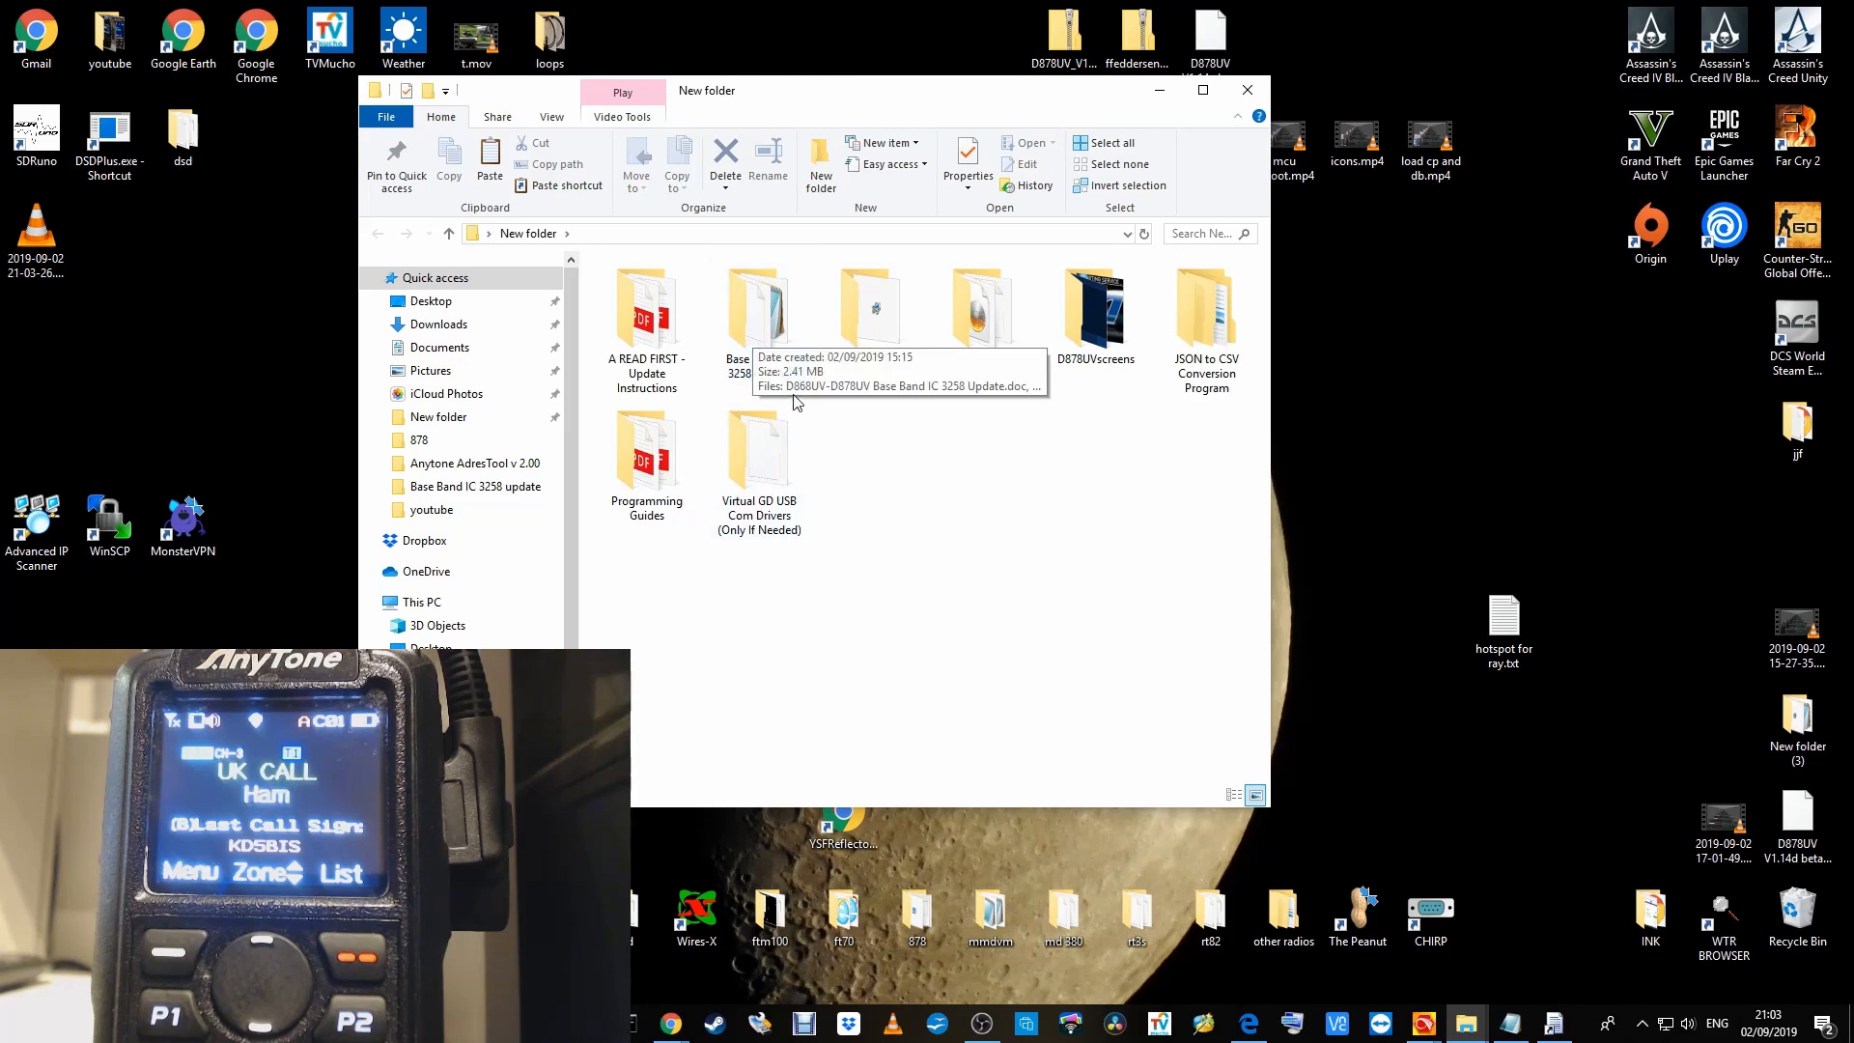
double_click(758, 333)
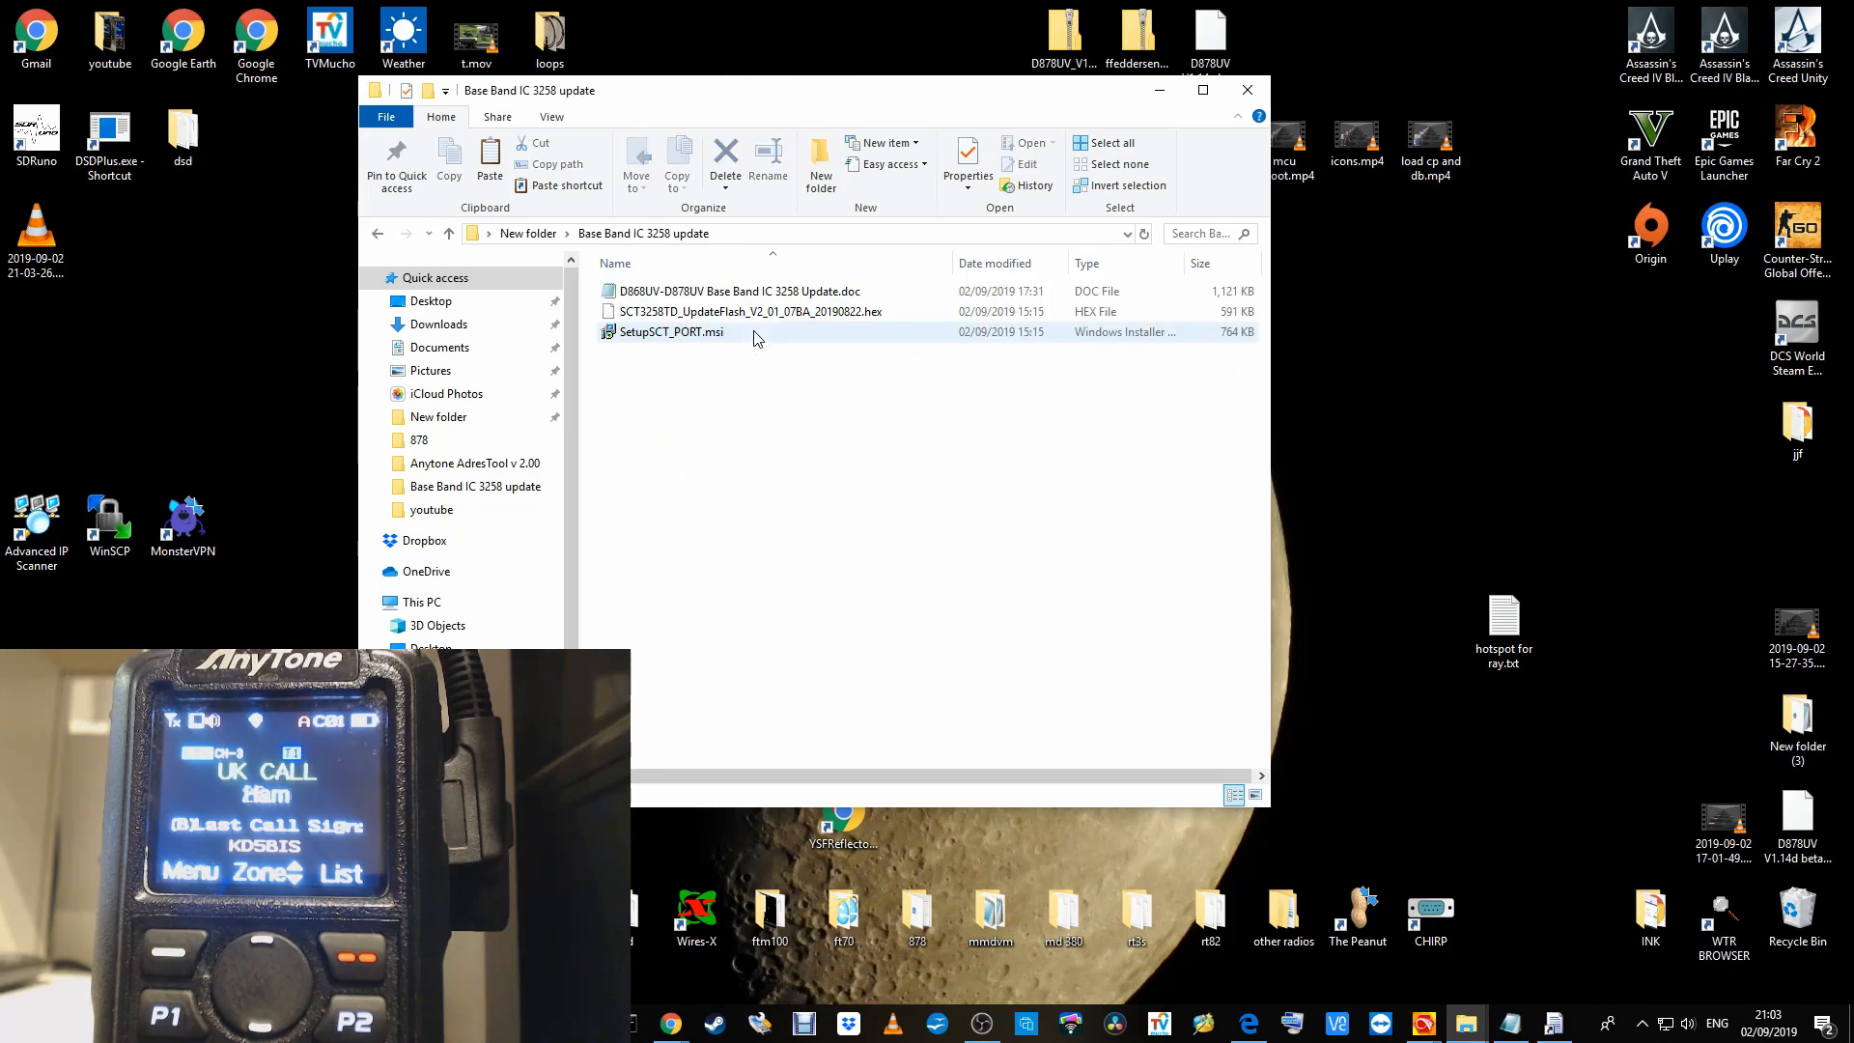
click(752, 318)
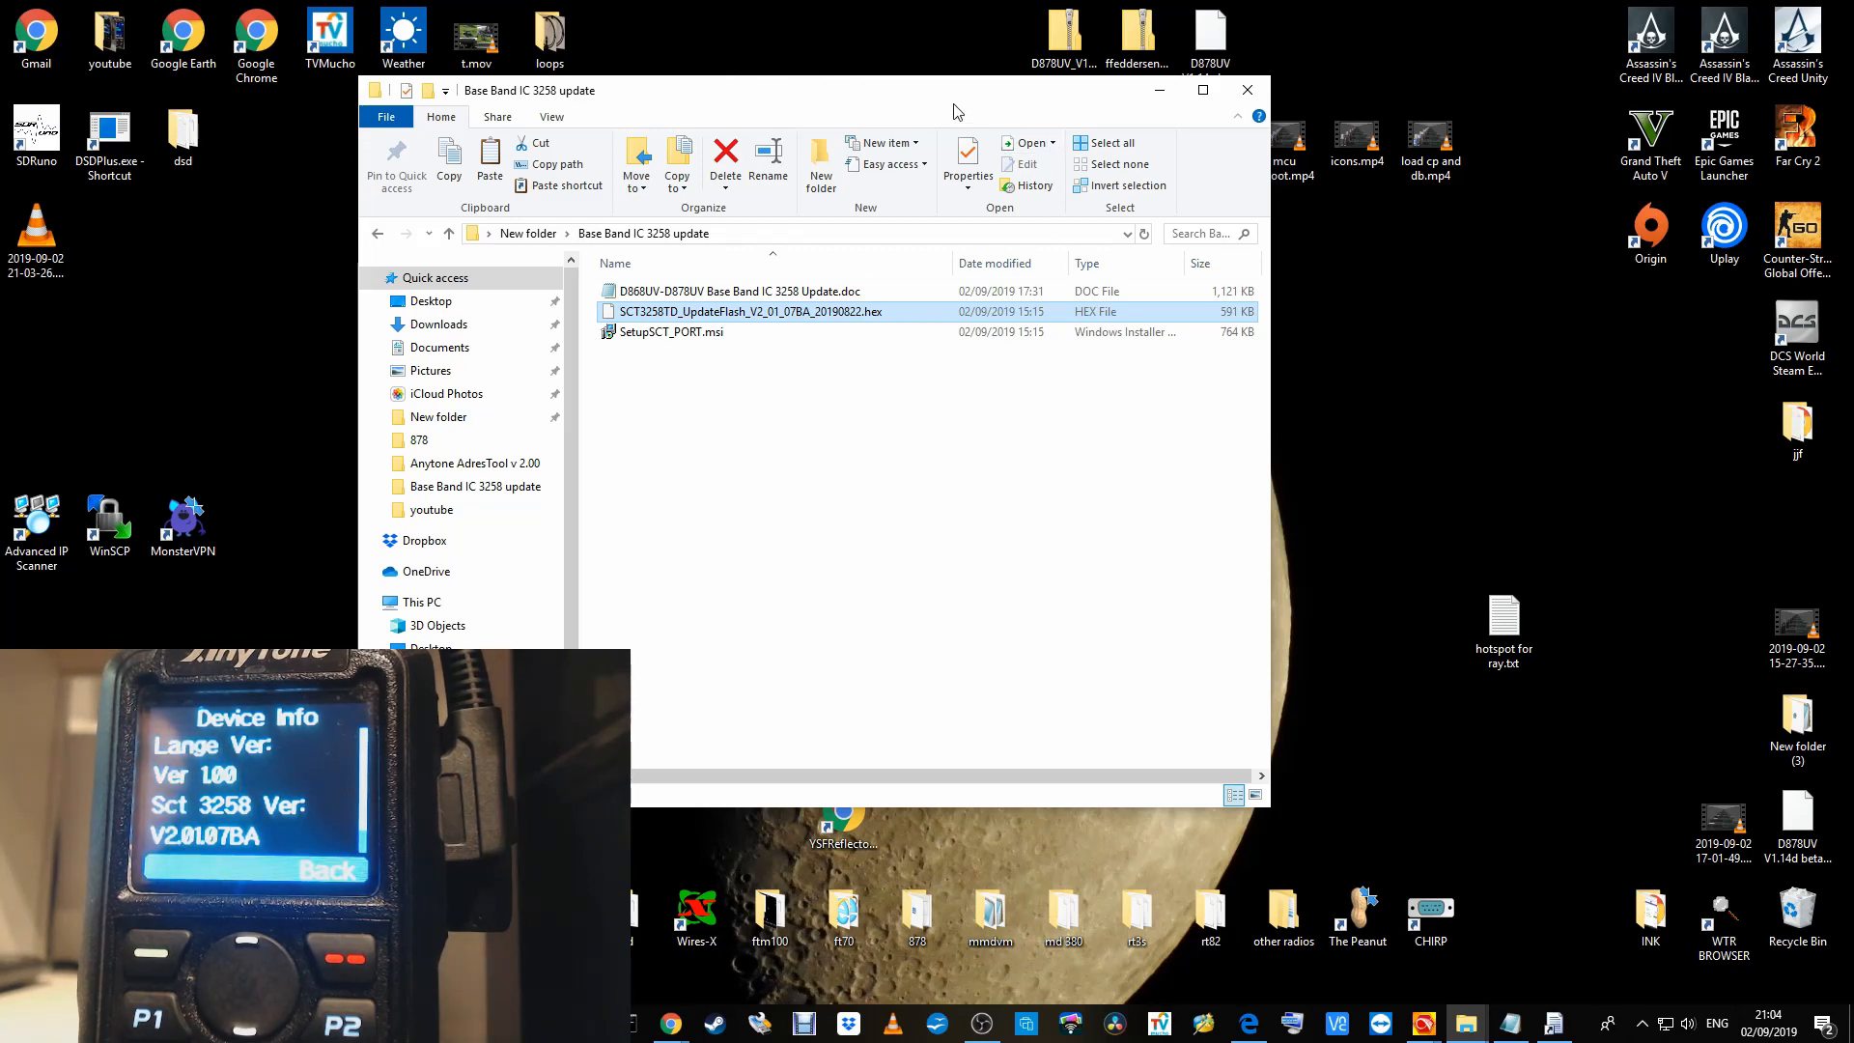
drag(954, 104, 760, 112)
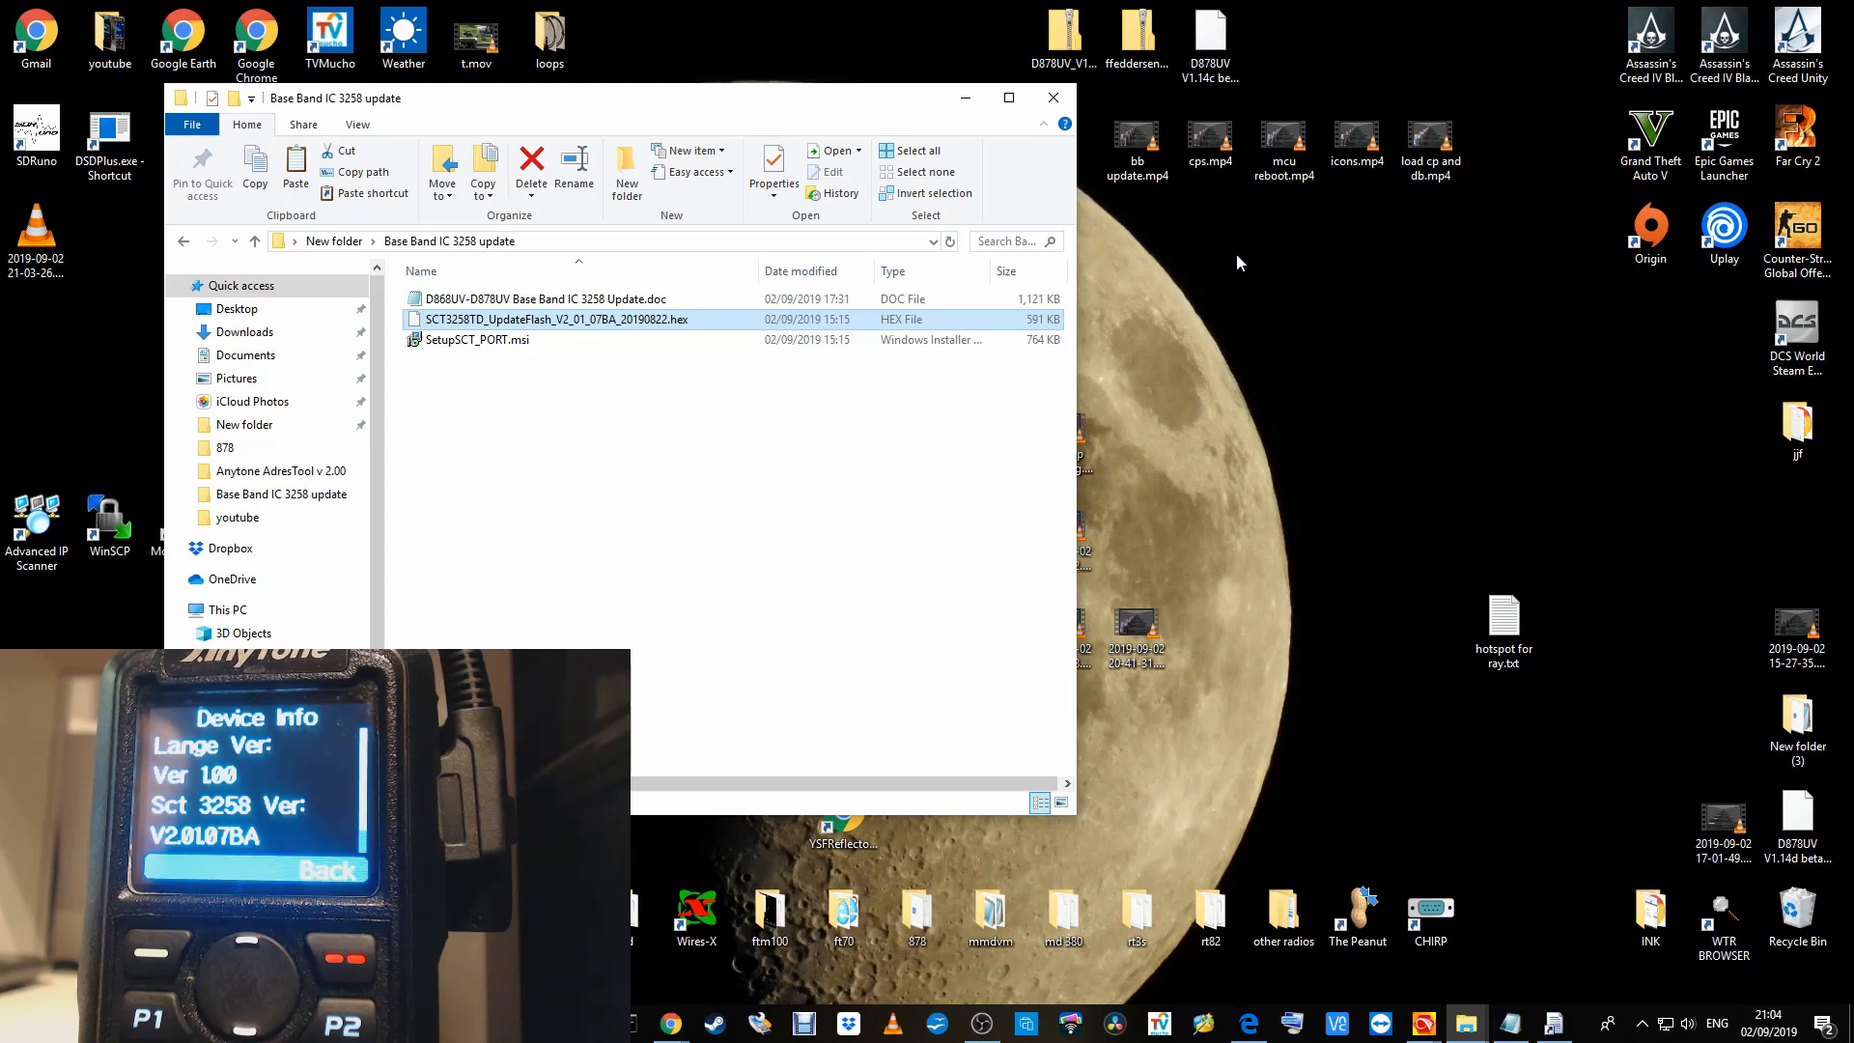
click(1208, 148)
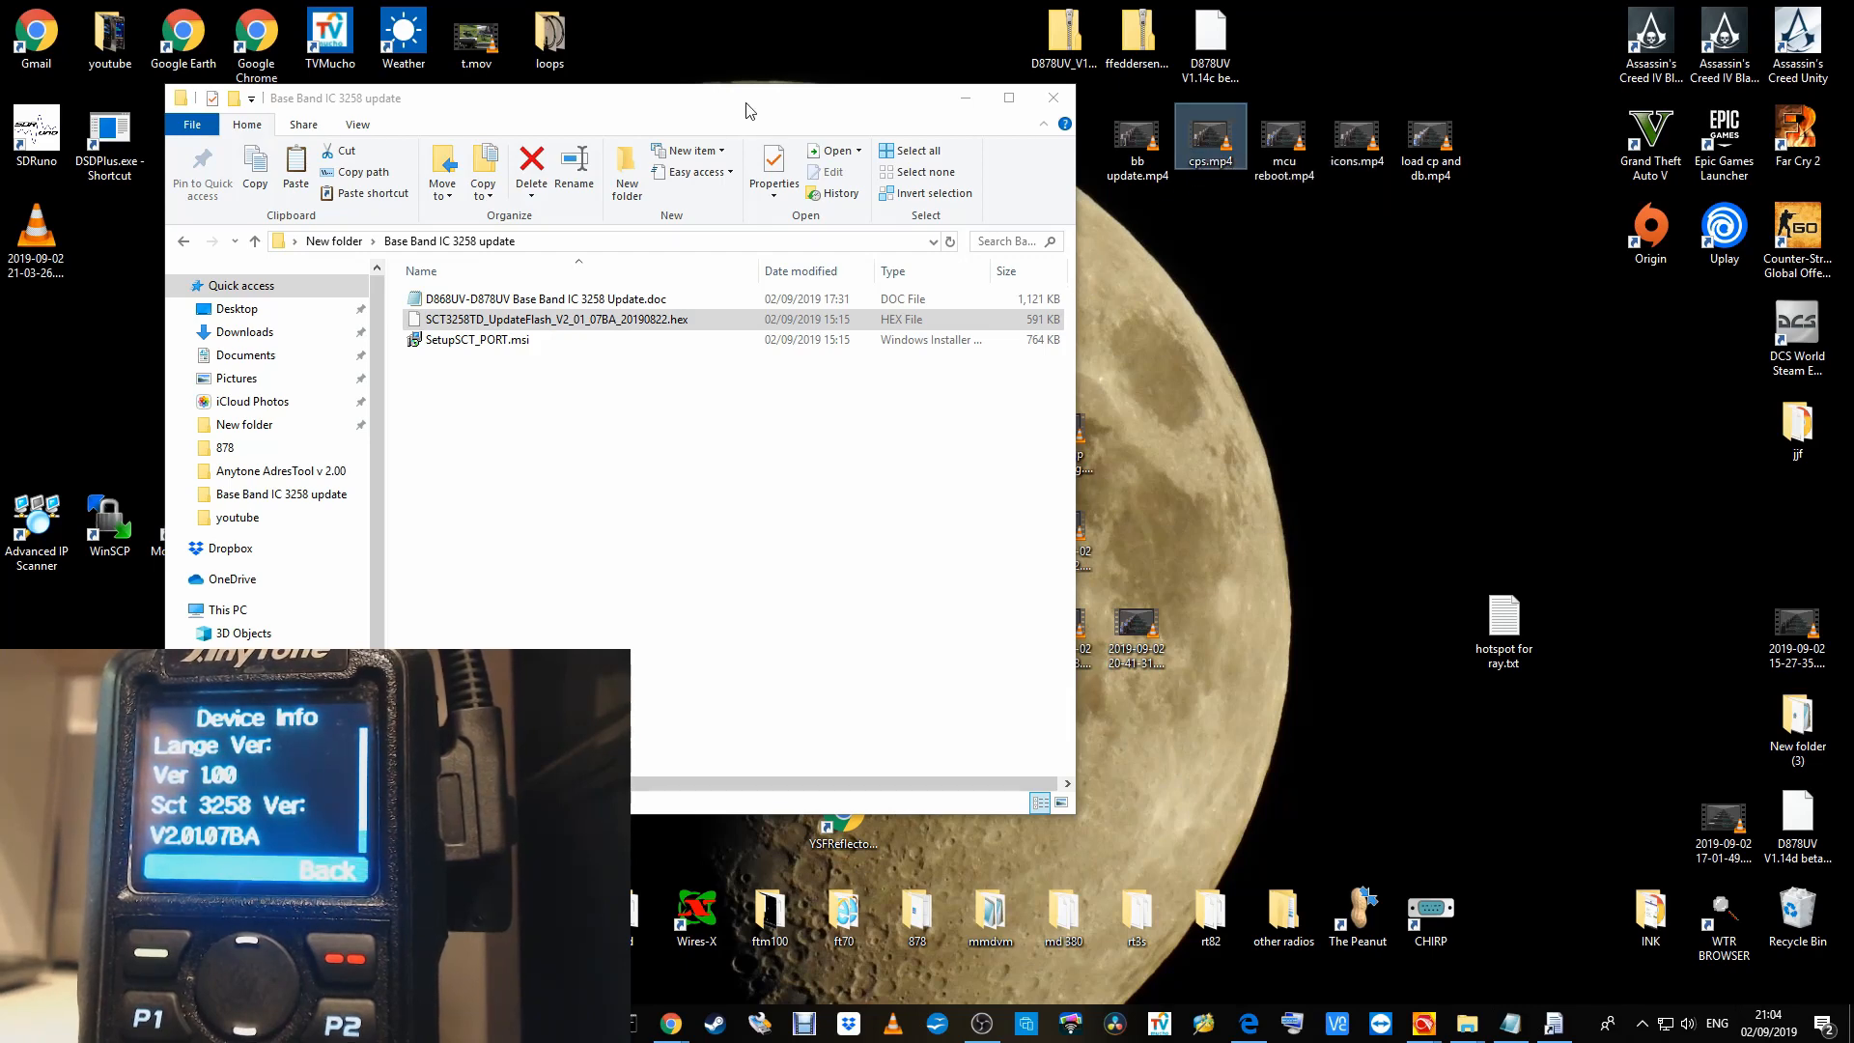
- Close the Base Band IC 3258 update folder and look over the contents of New folder on the desktop
drag(747, 110, 745, 84)
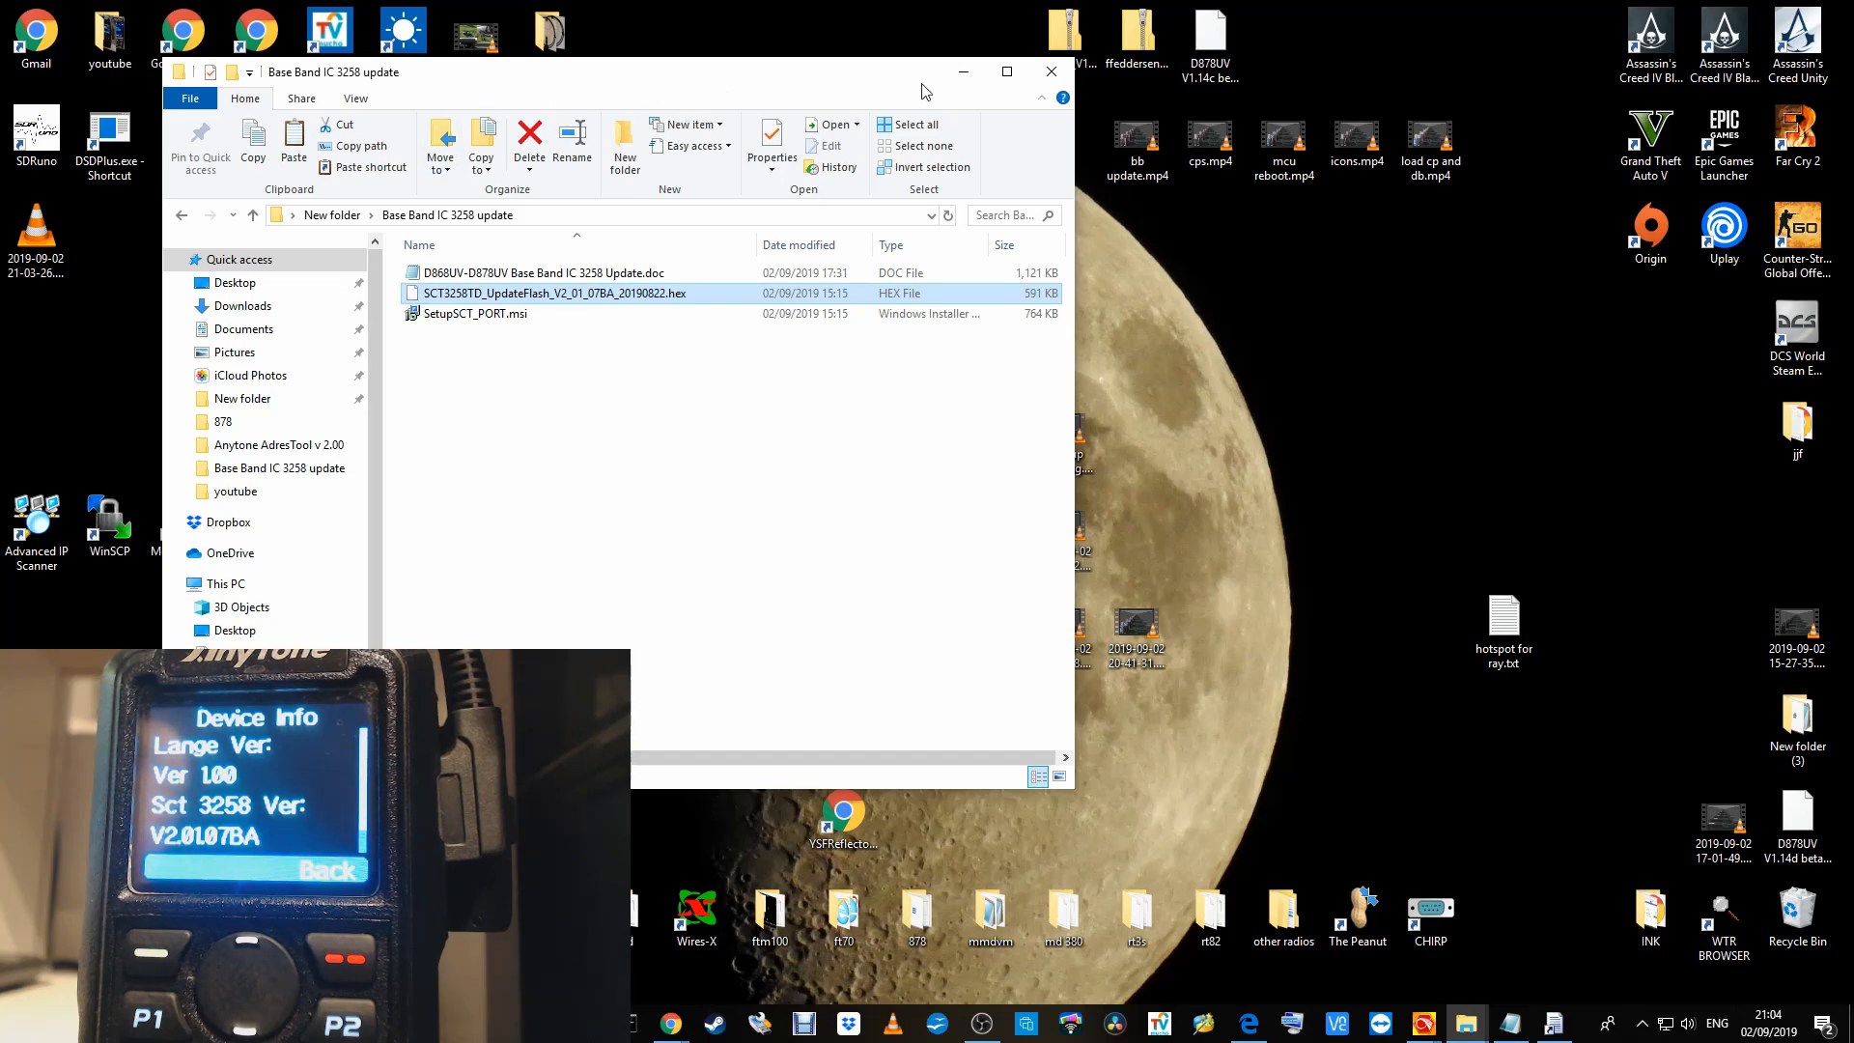
click(1052, 72)
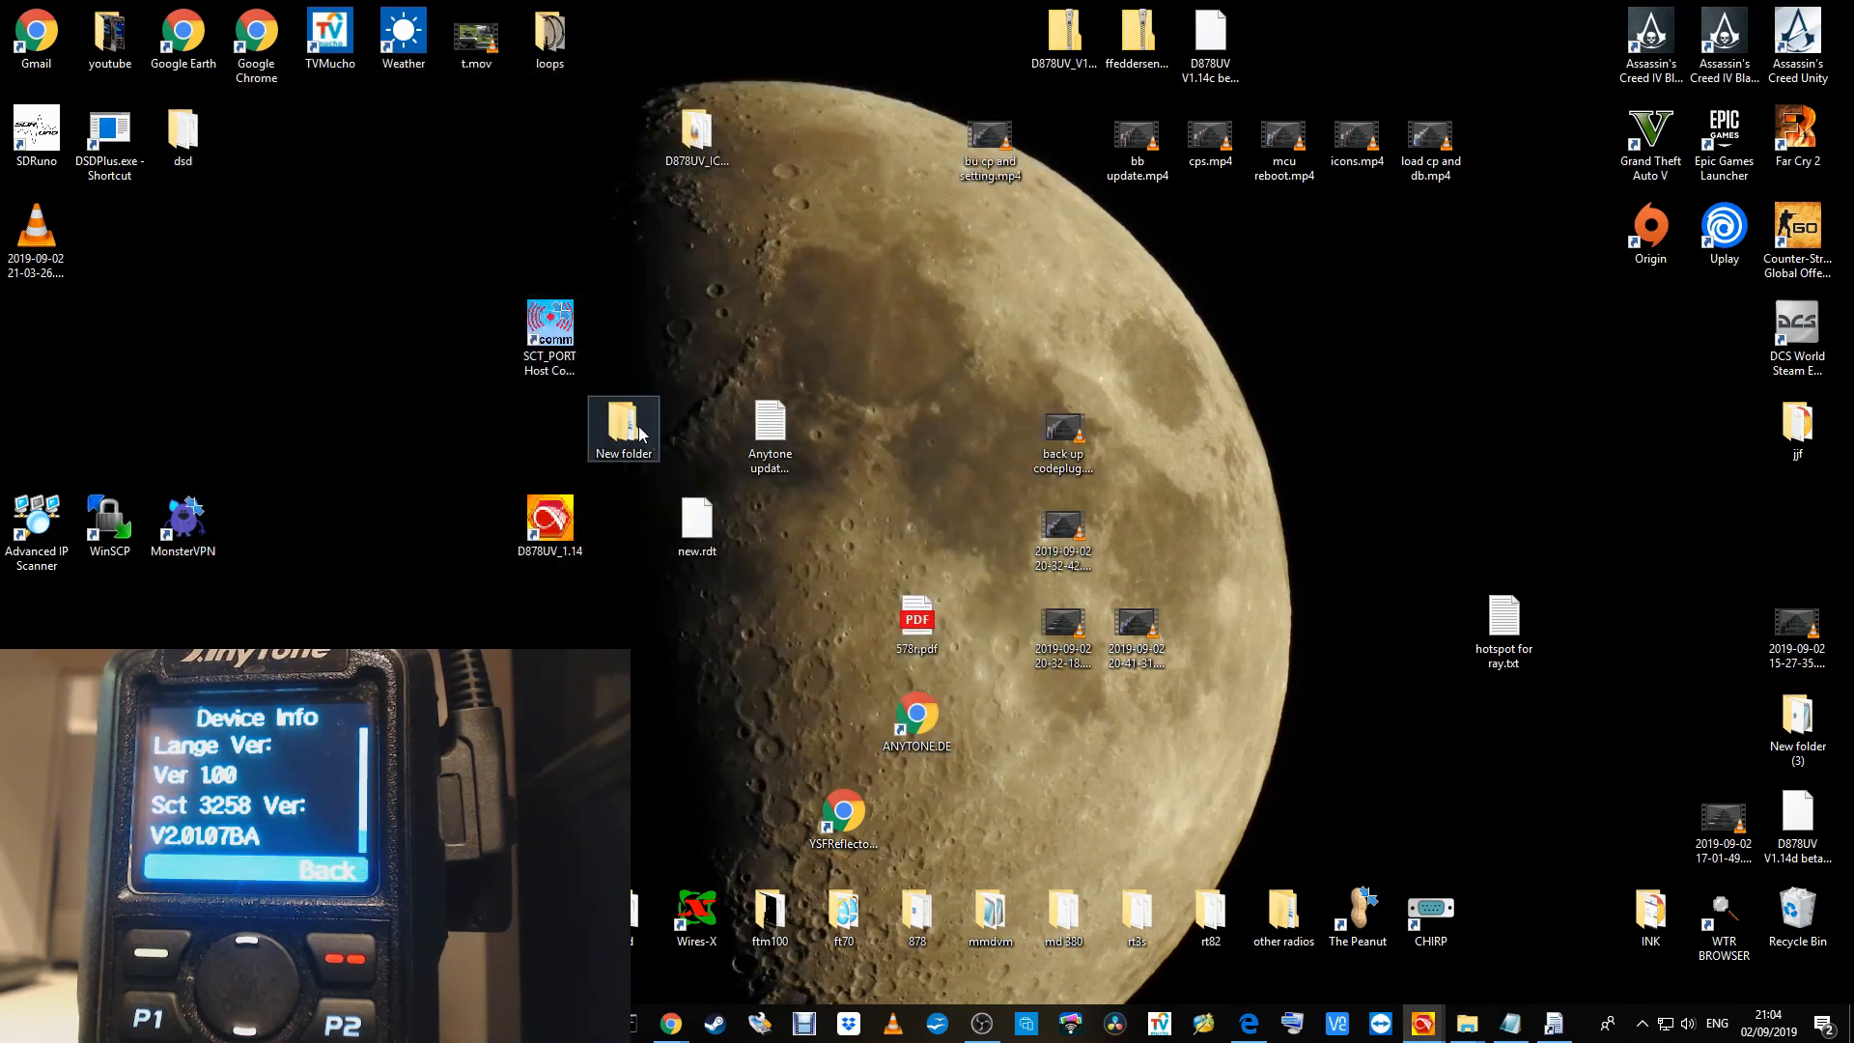
click(628, 431)
double_click(627, 432)
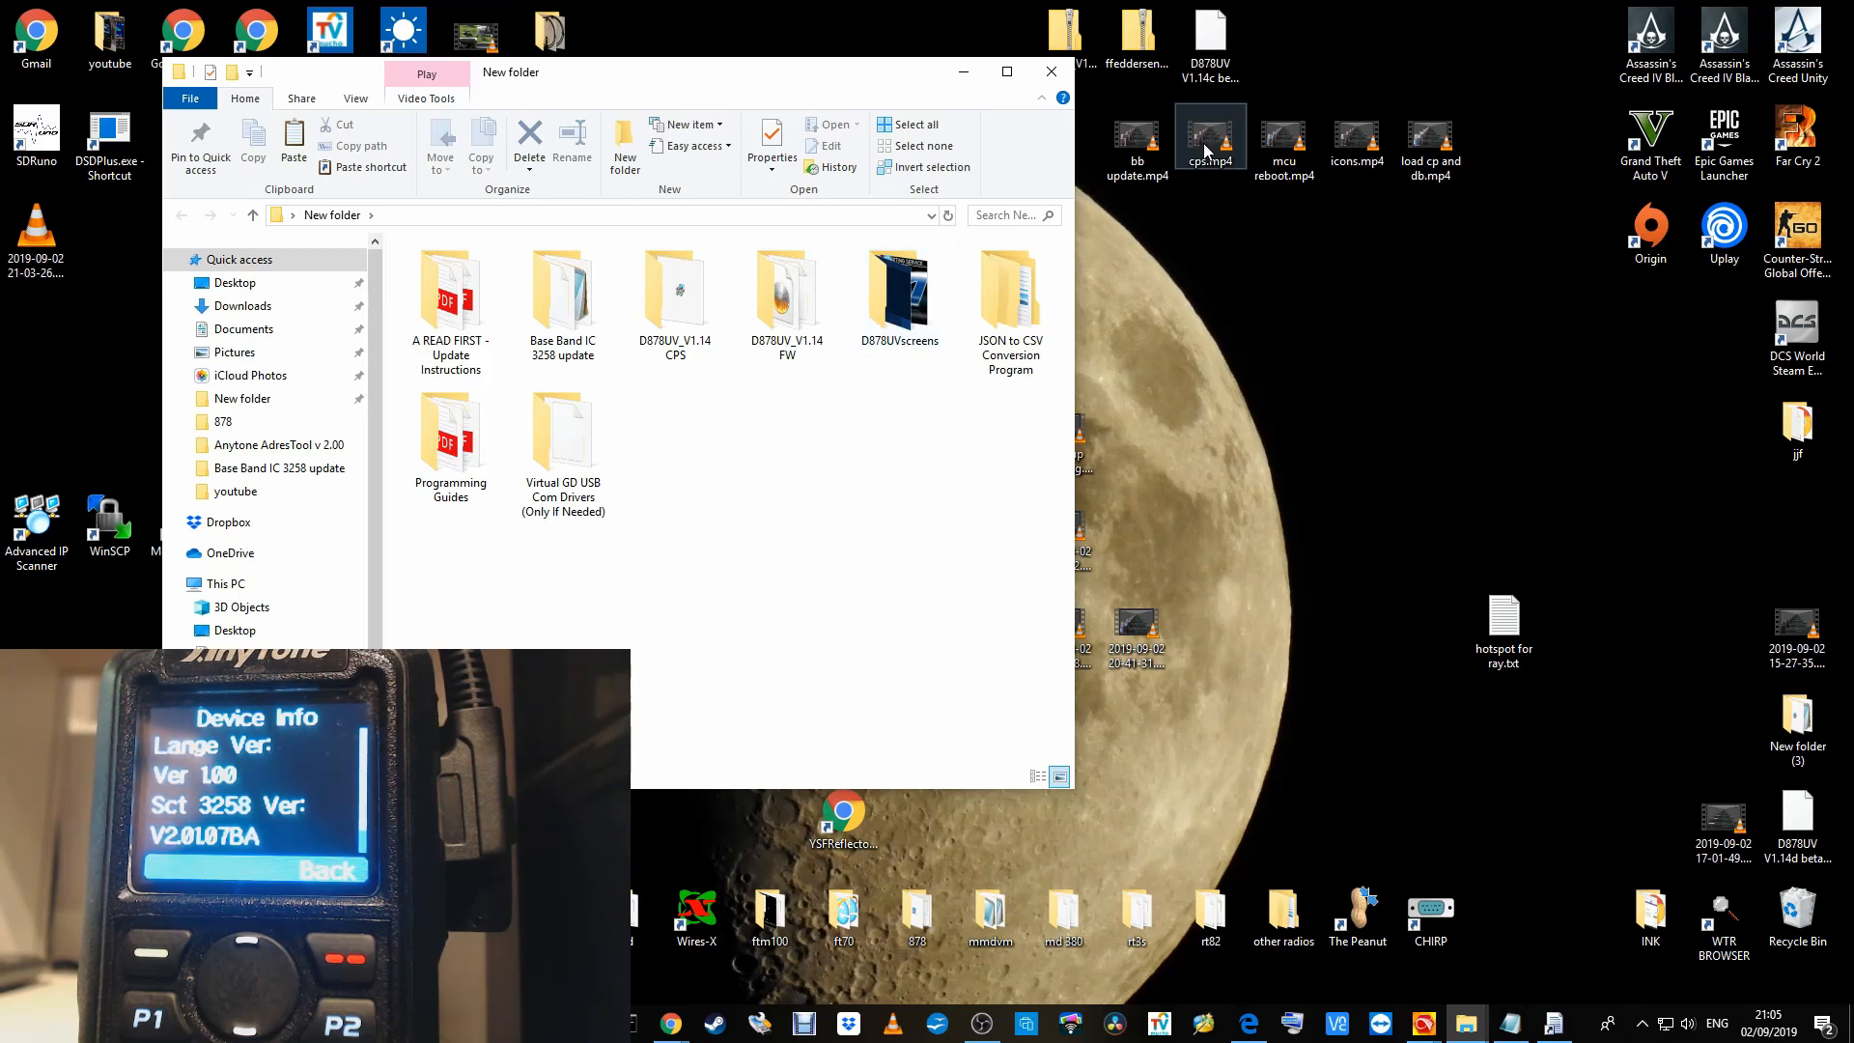
click(1052, 73)
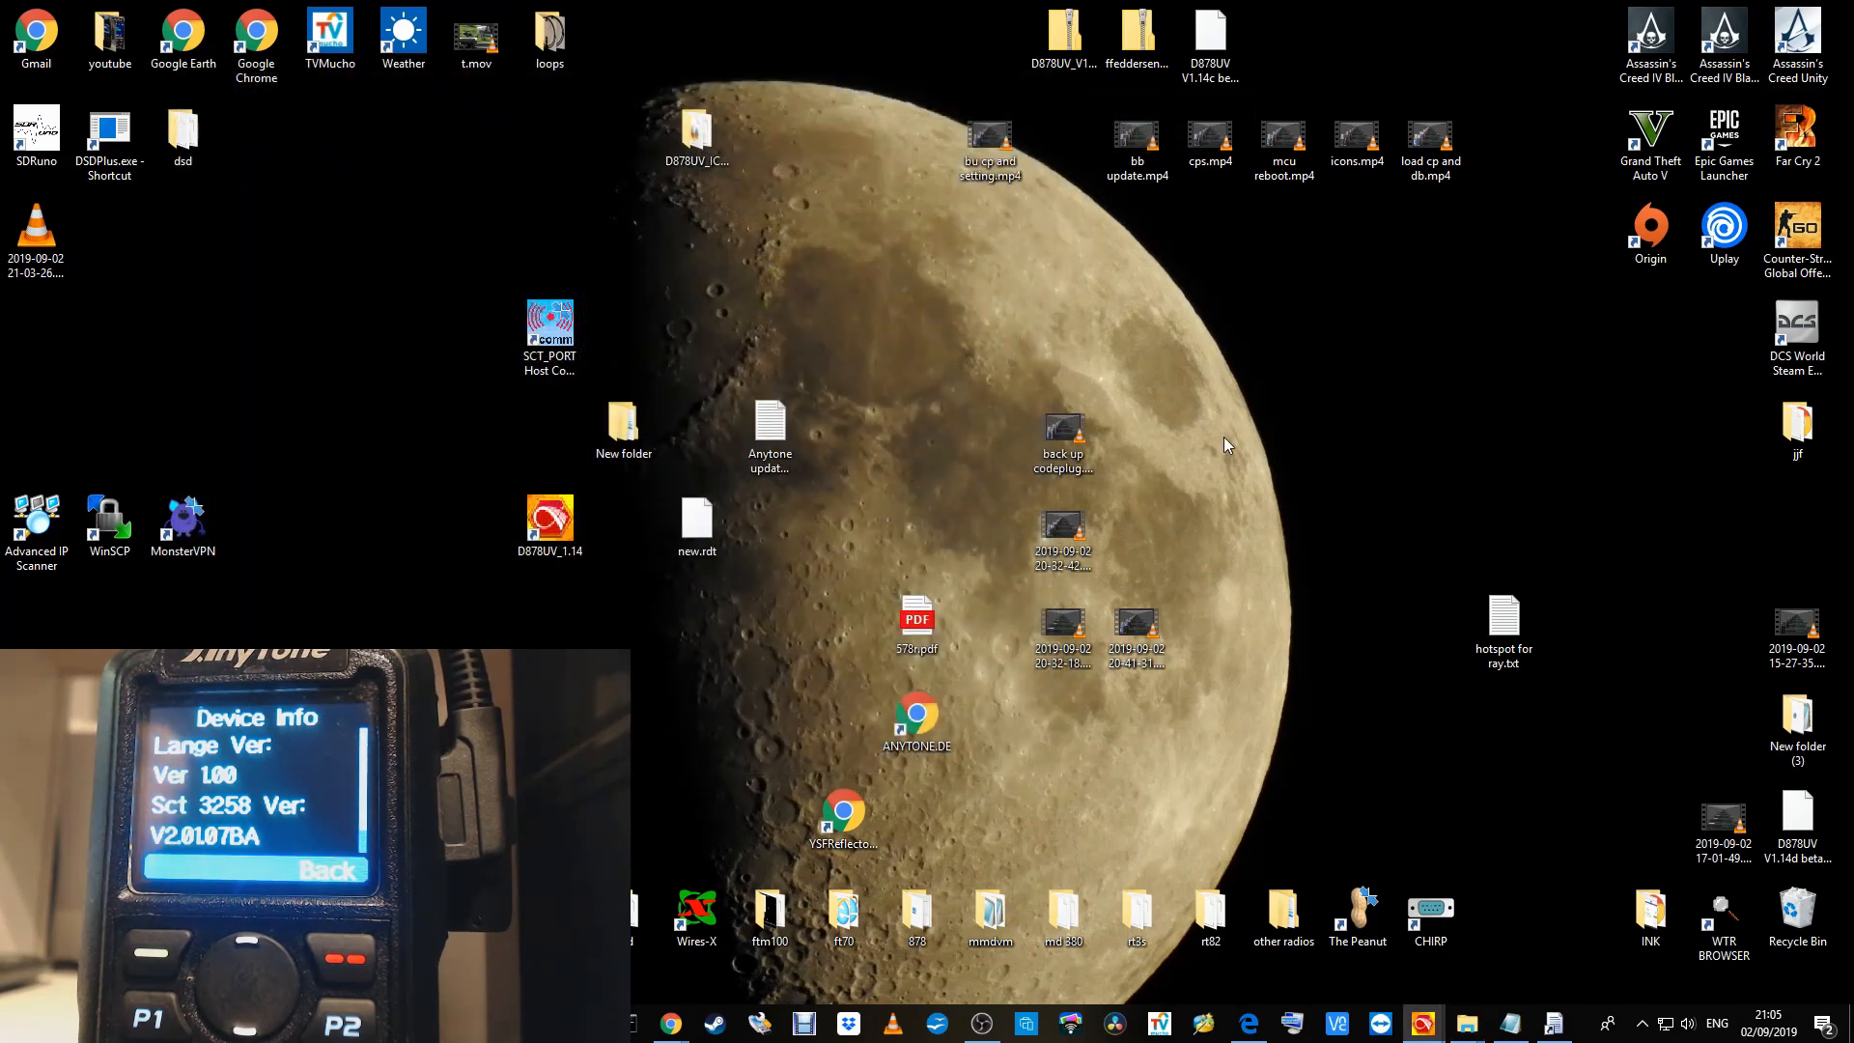
click(982, 1025)
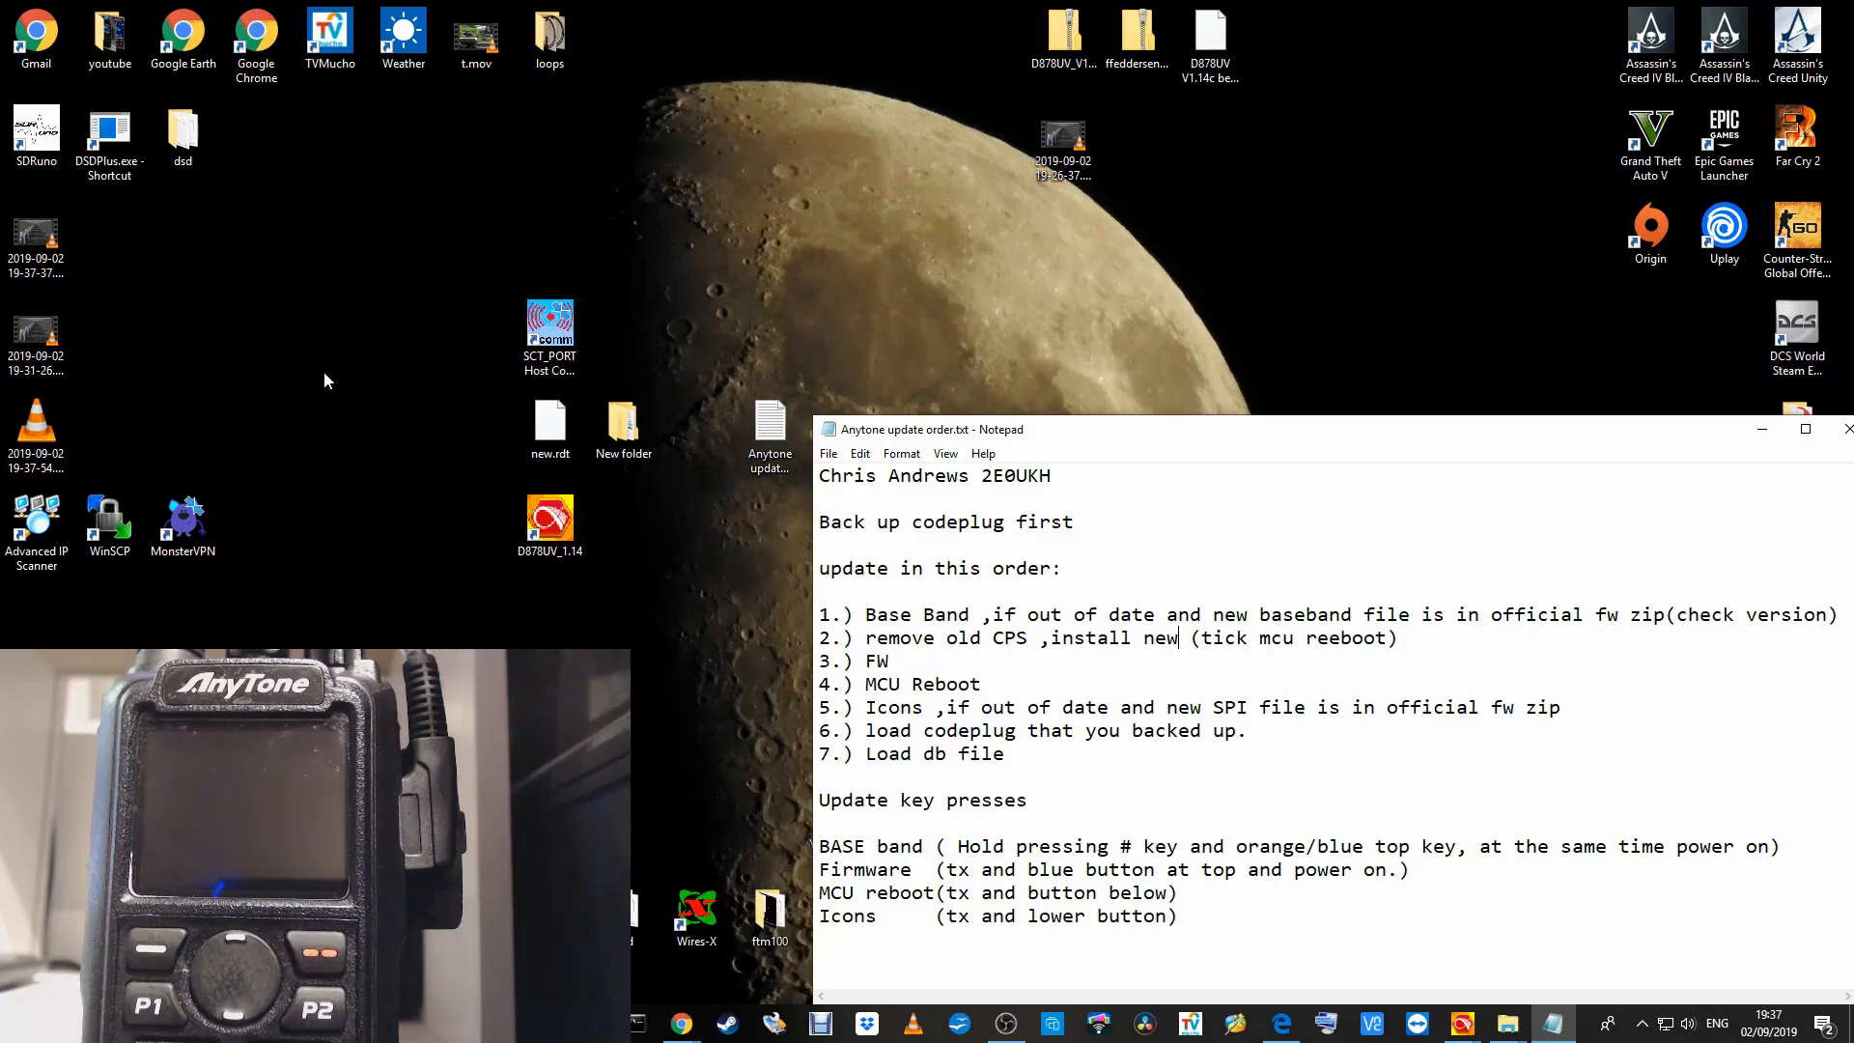
- Delete the two 2019-09-02 video recordings, 19-37-37 and 19-31-26, from the desktop
drag(102, 378, 5, 203)
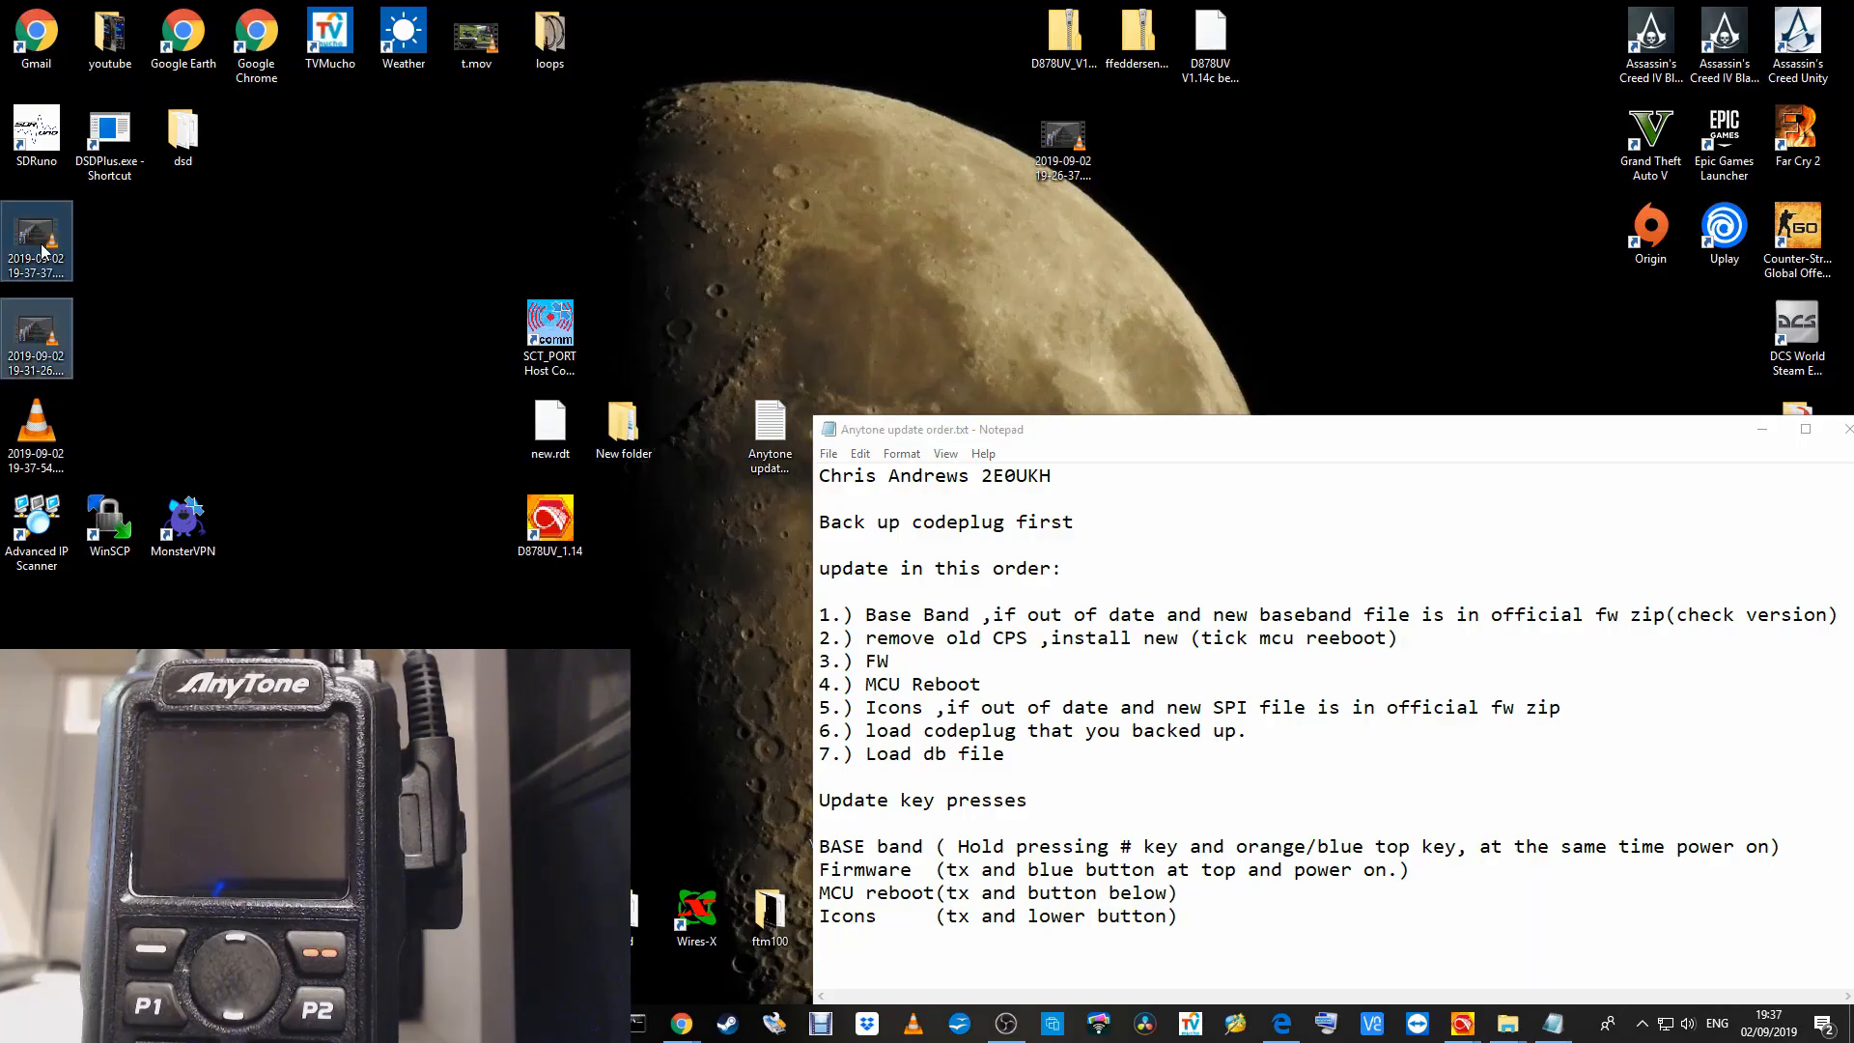
right_click(43, 251)
click(118, 597)
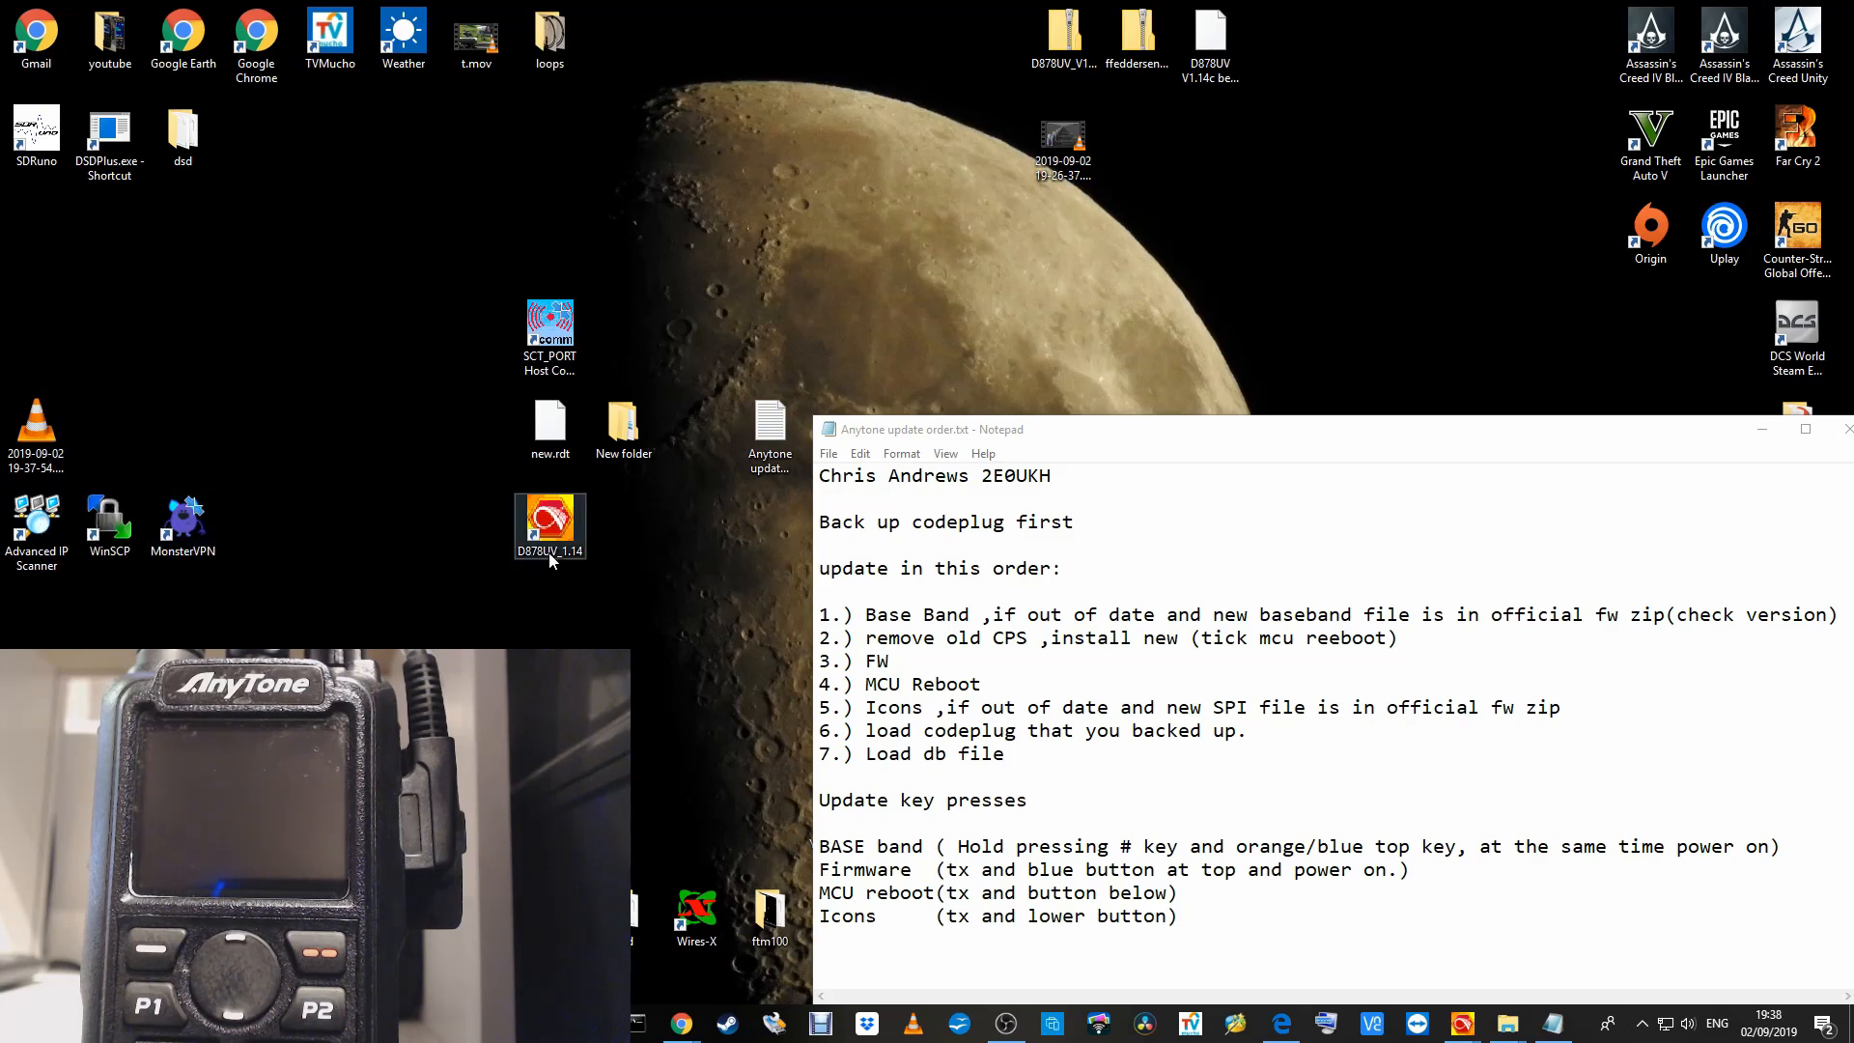
- Examine the firmware hex file and the SetupSCT_PORT.msi installer in the Base Band IC 3258 update folder
double_click(624, 425)
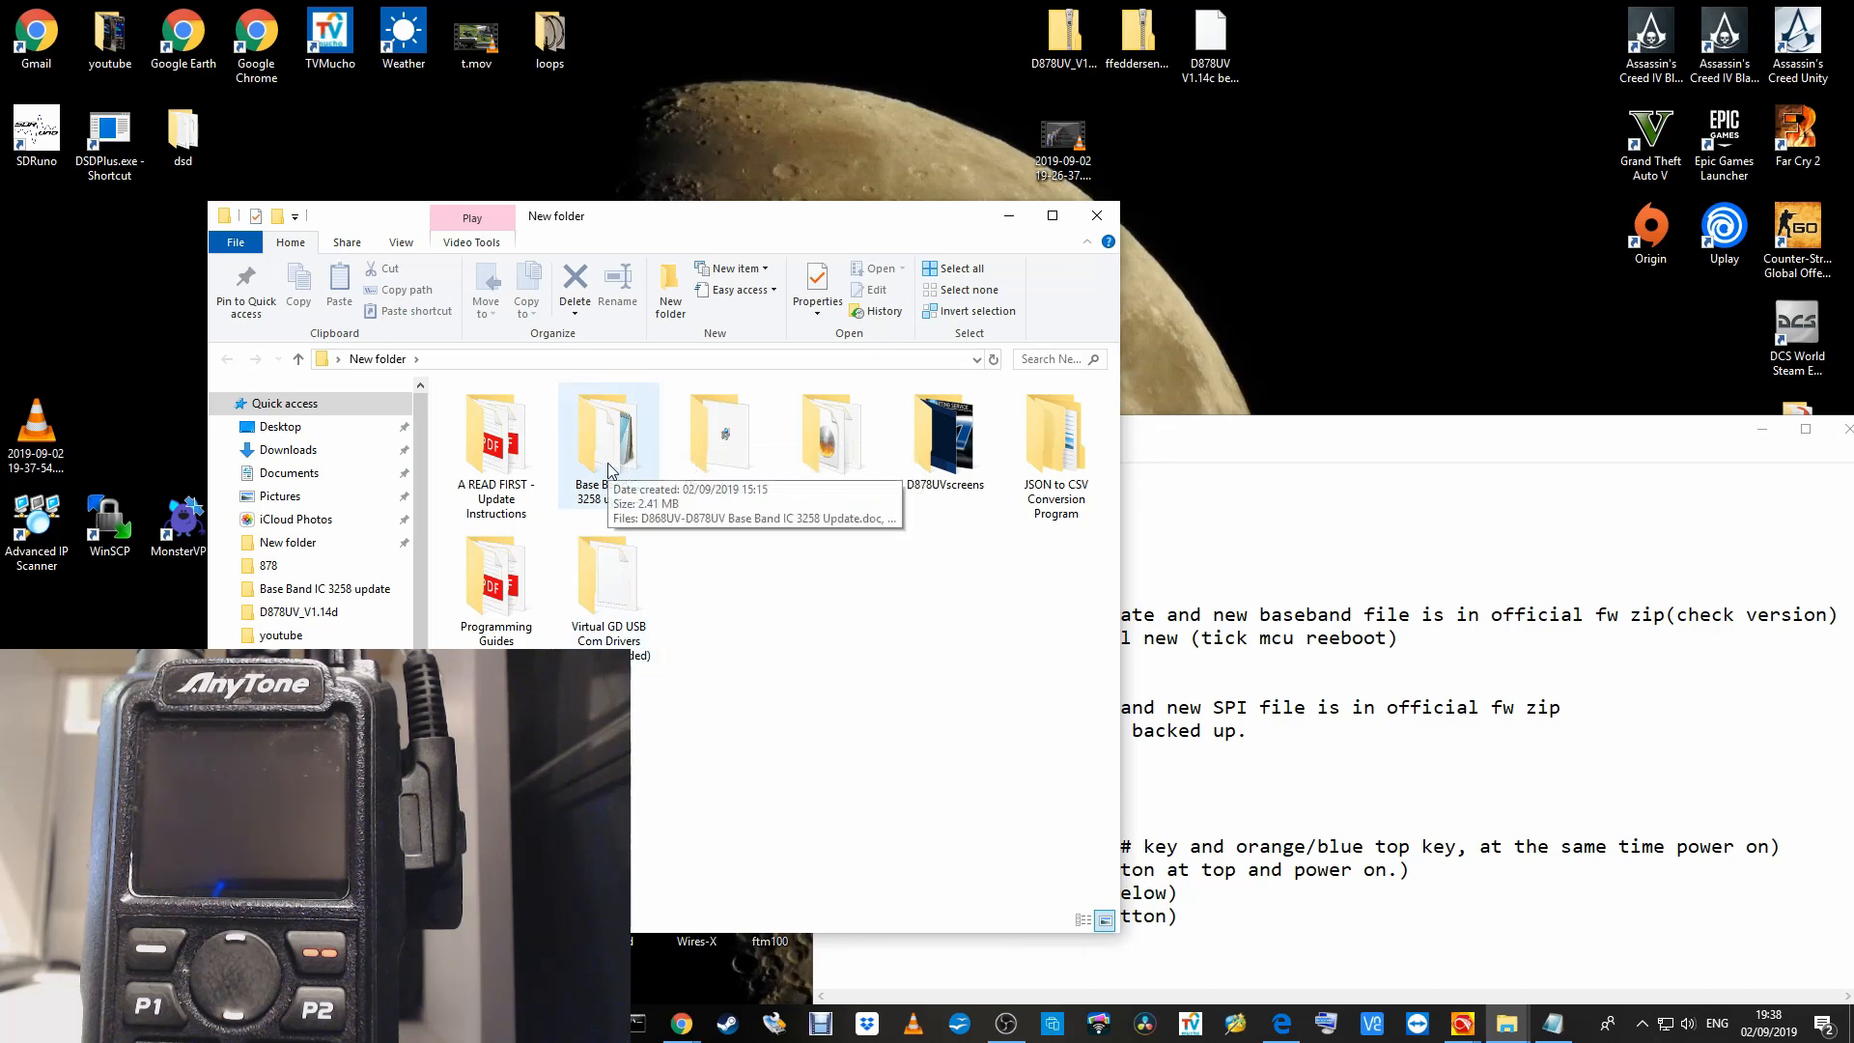
double_click(604, 466)
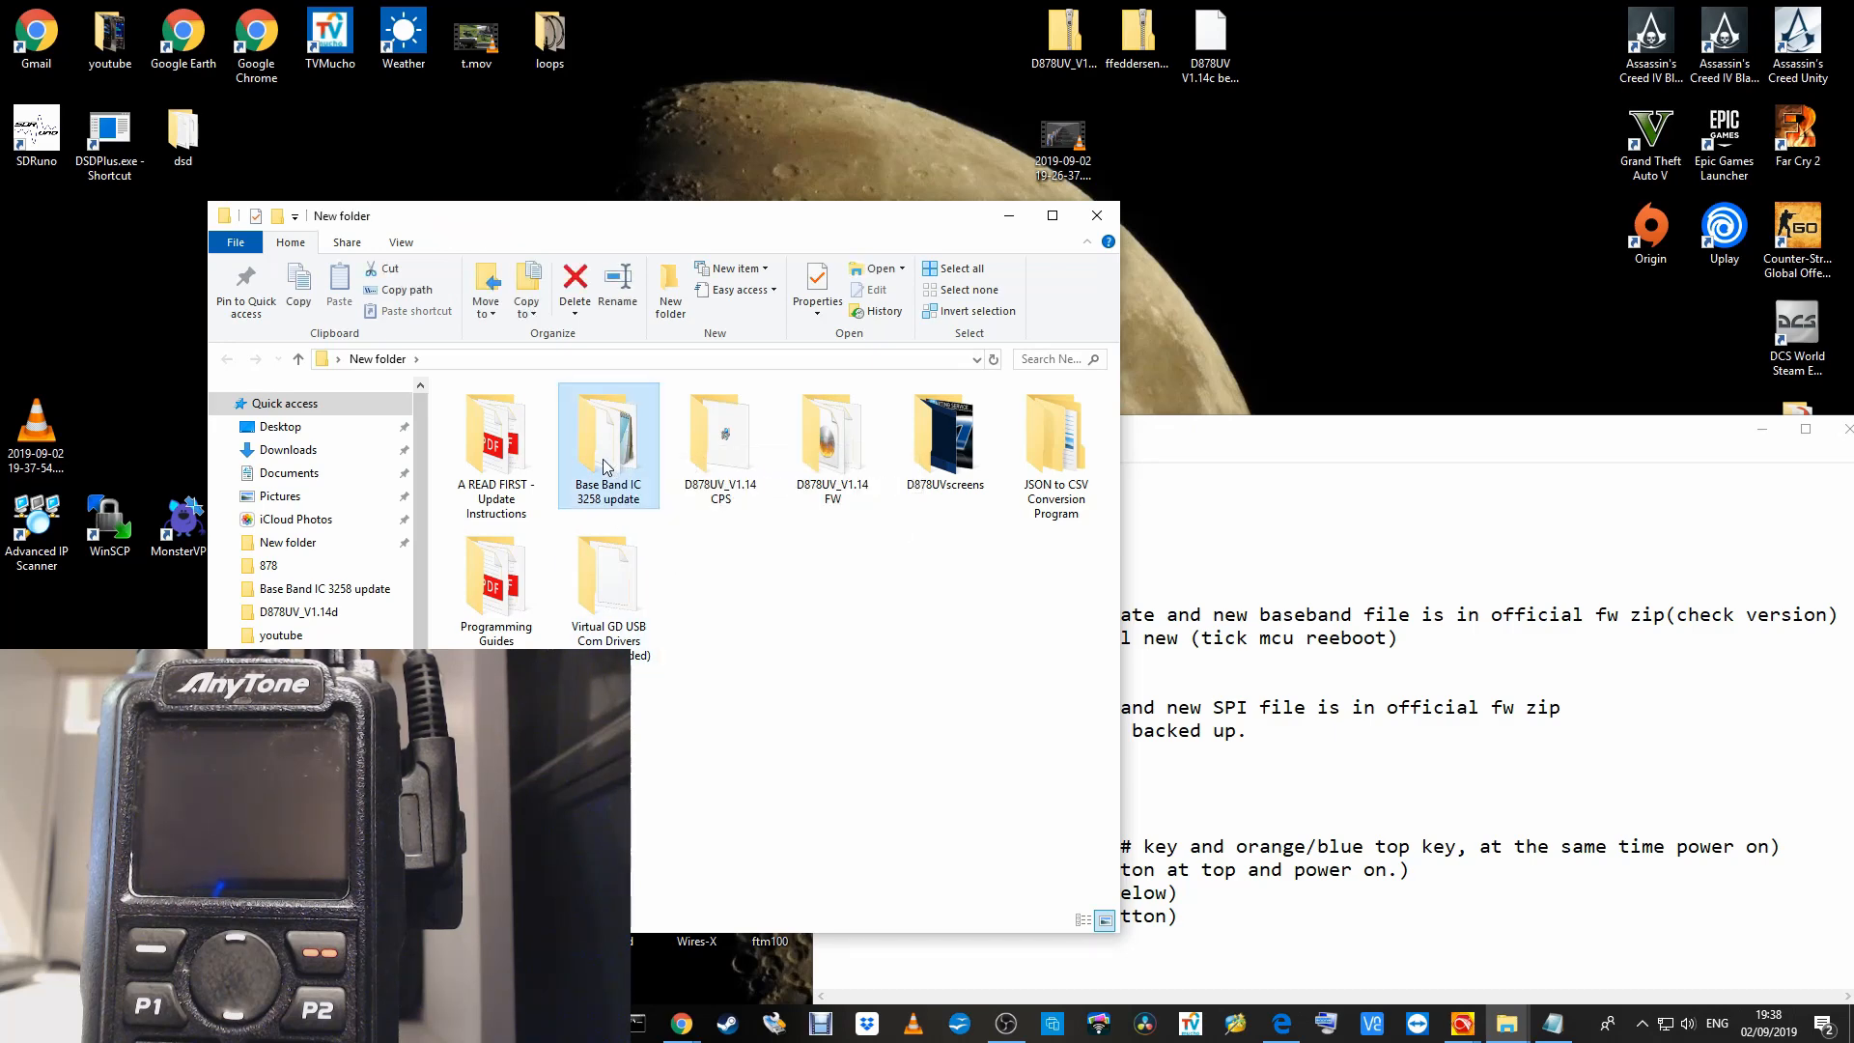
click(546, 444)
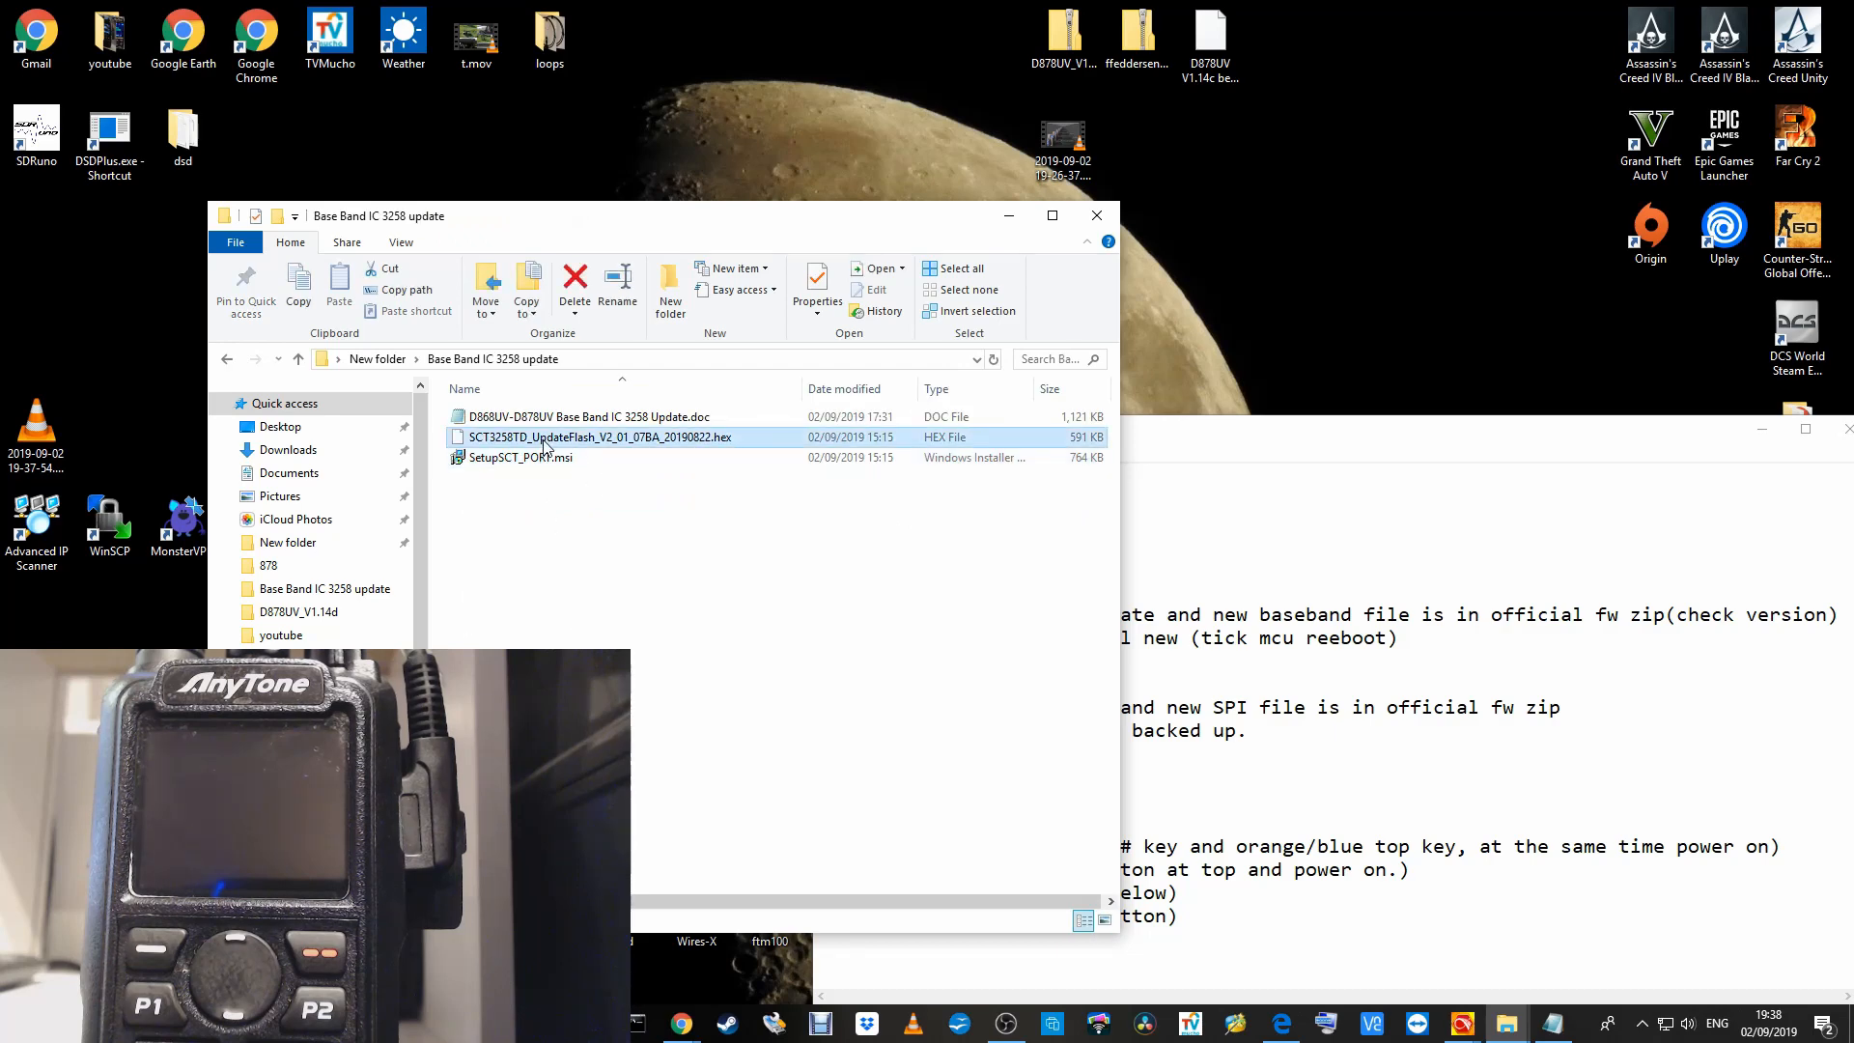
click(532, 463)
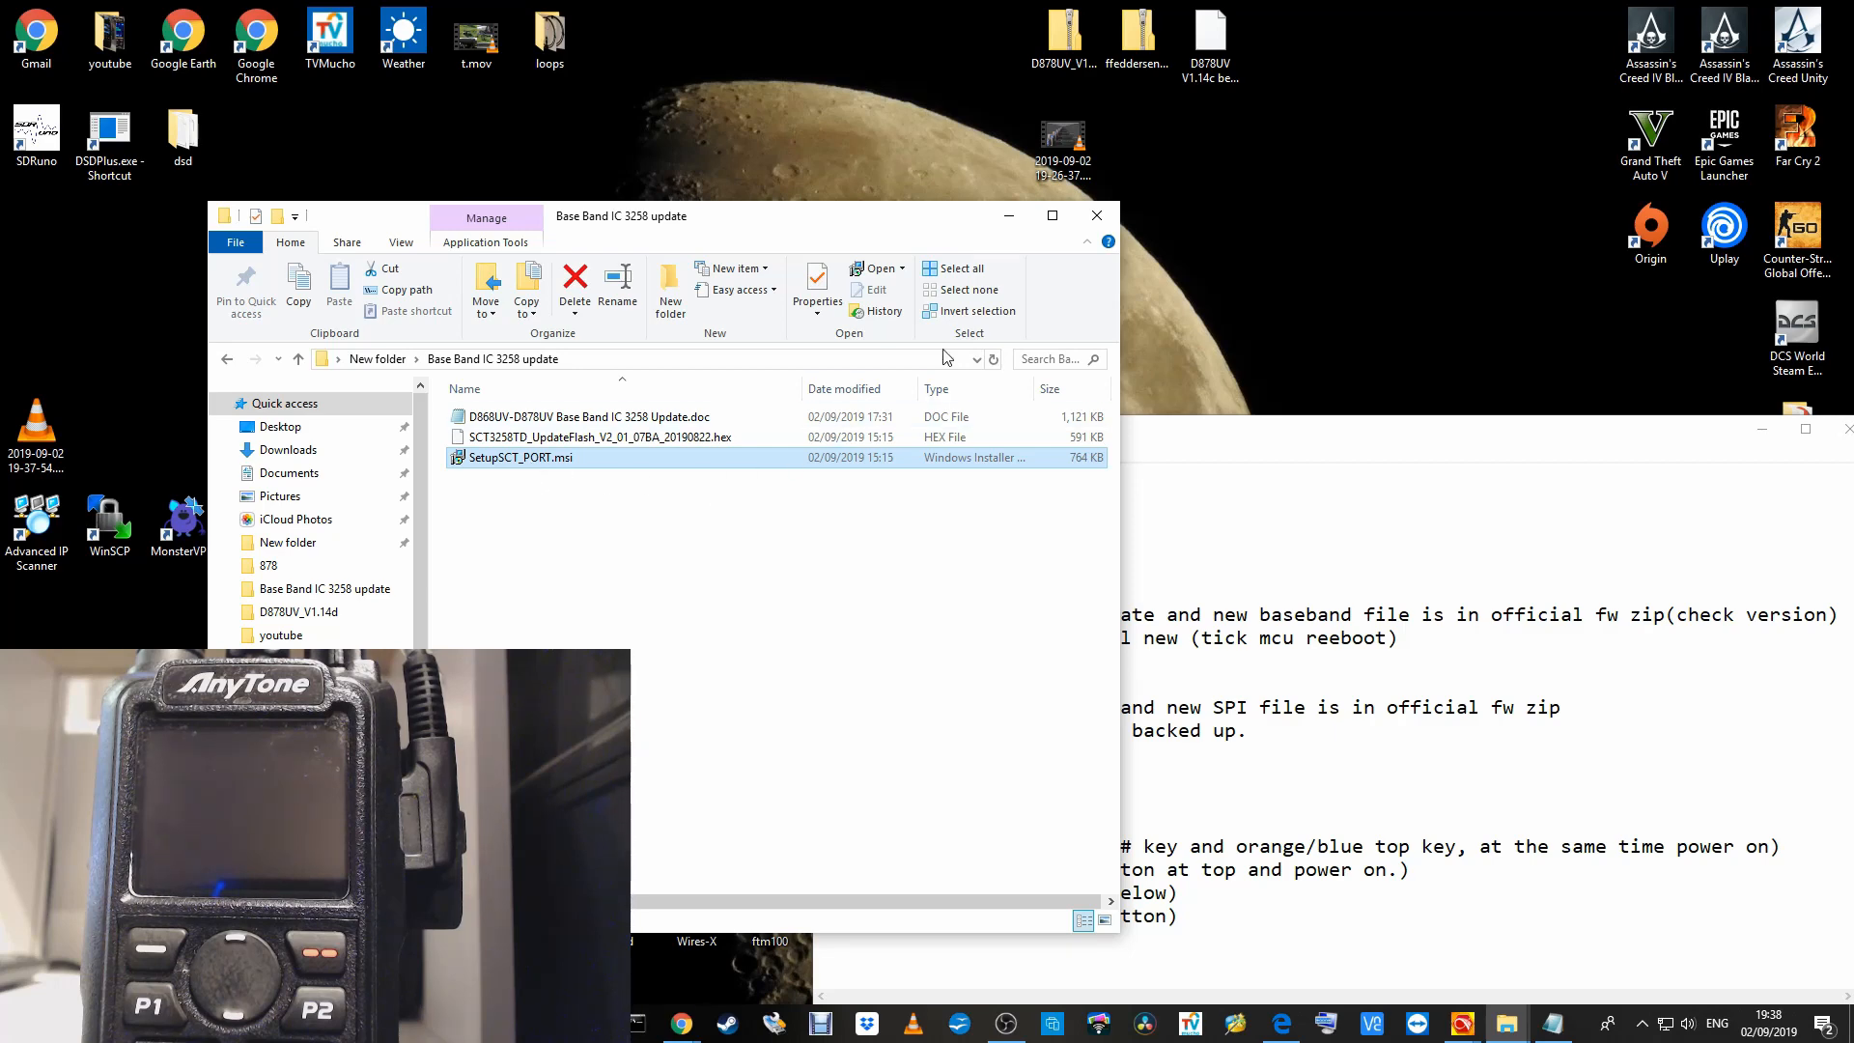
click(1096, 224)
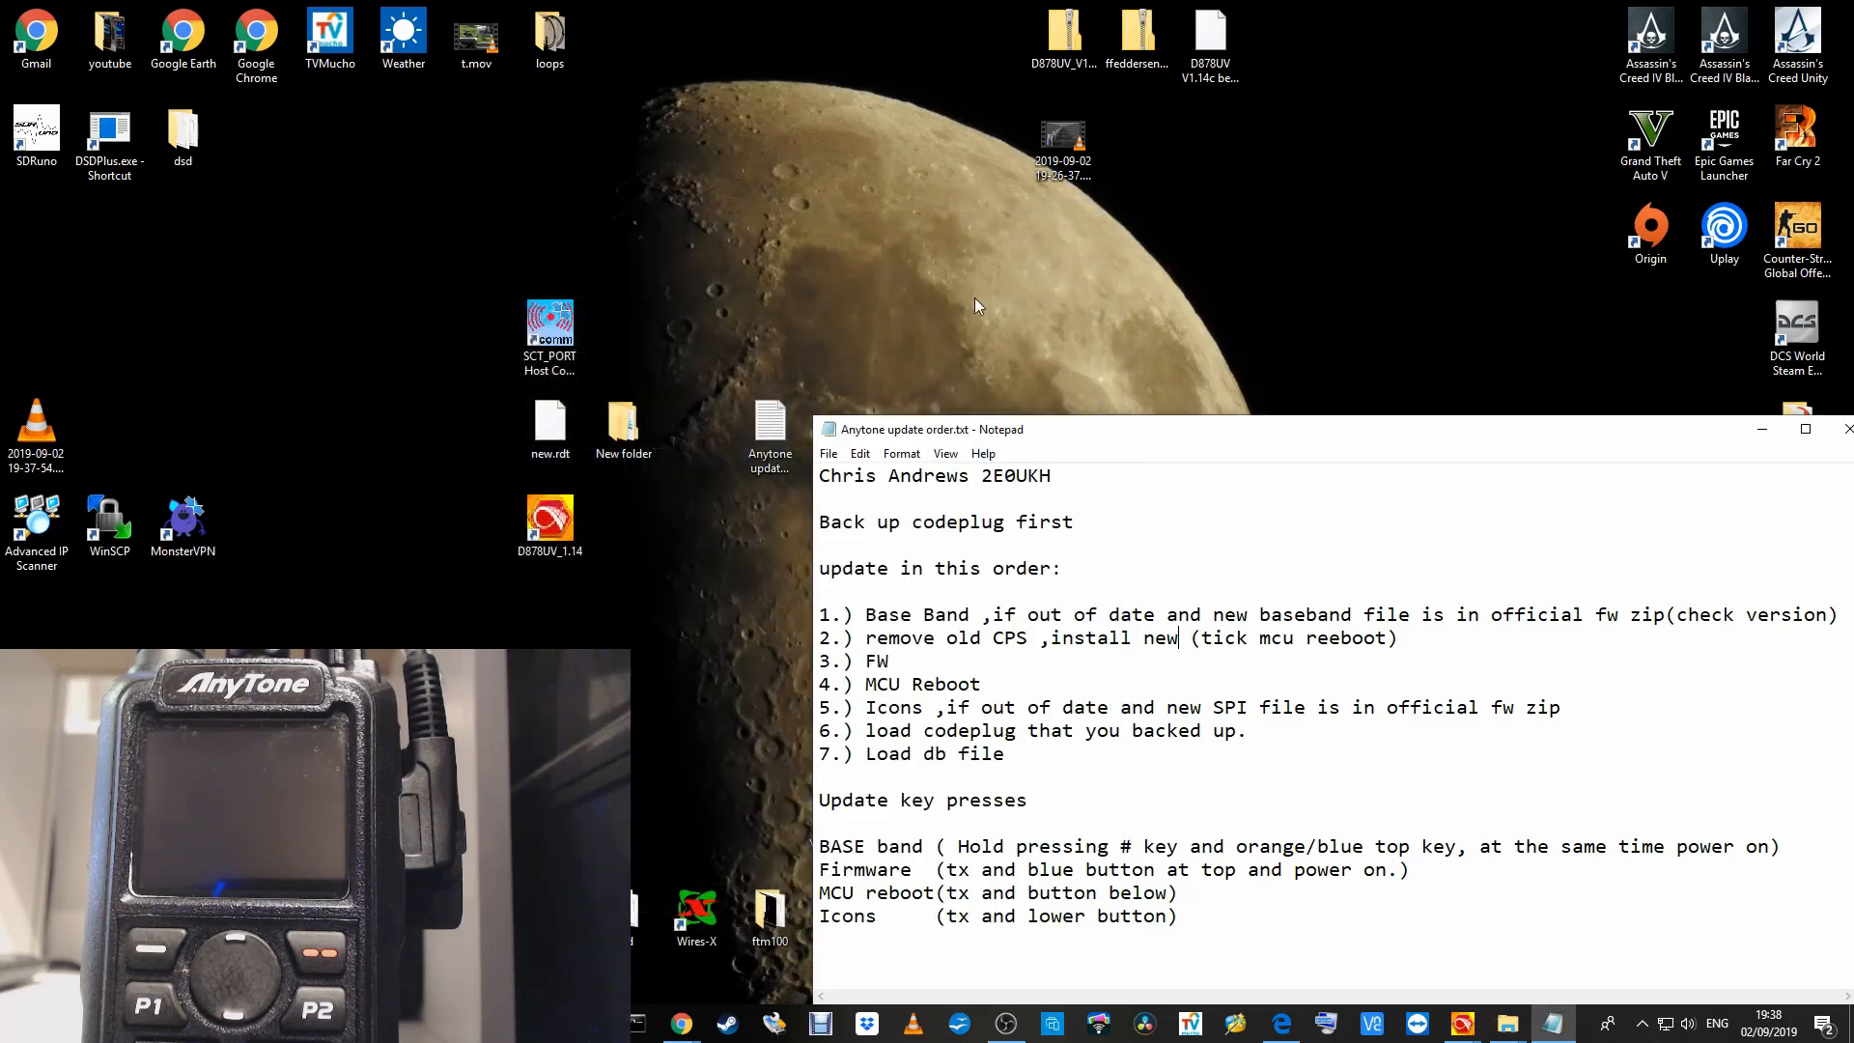
- Switch to SCT_PORT Host Controller and select SCT3258 as the platform
double_click(552, 333)
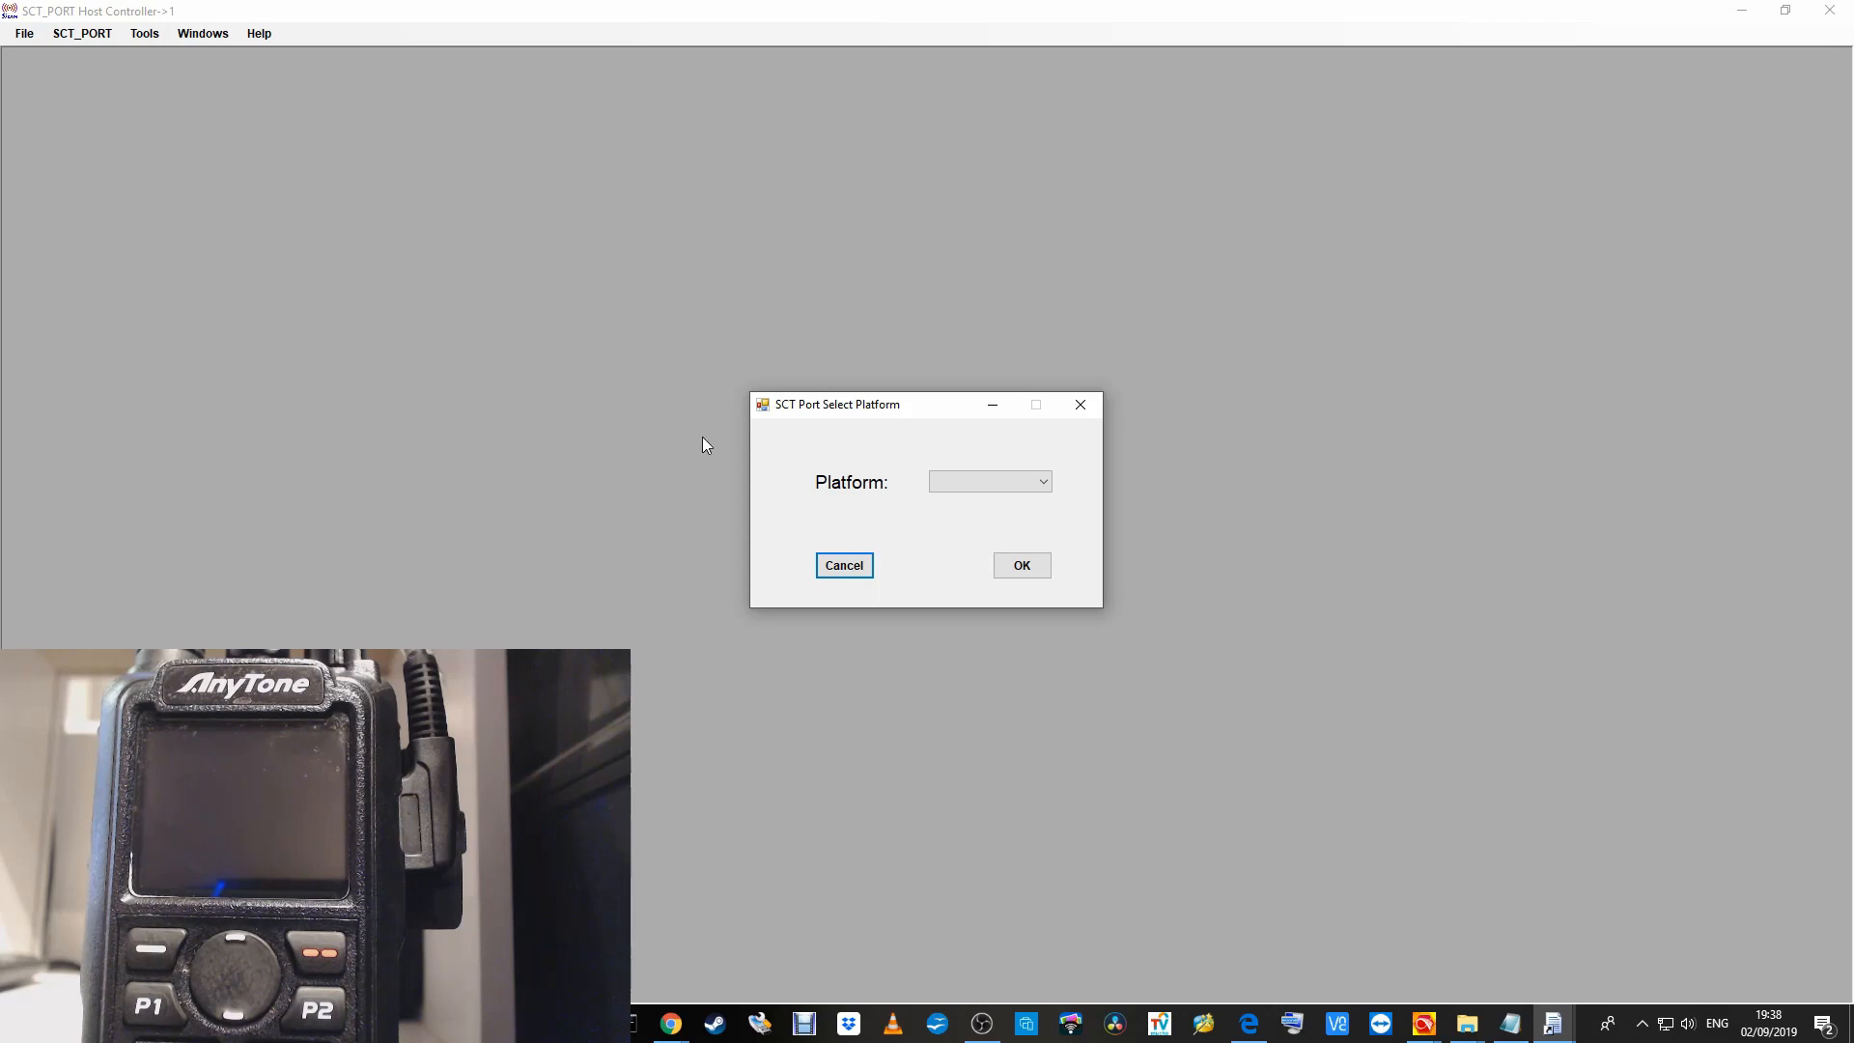
click(1042, 482)
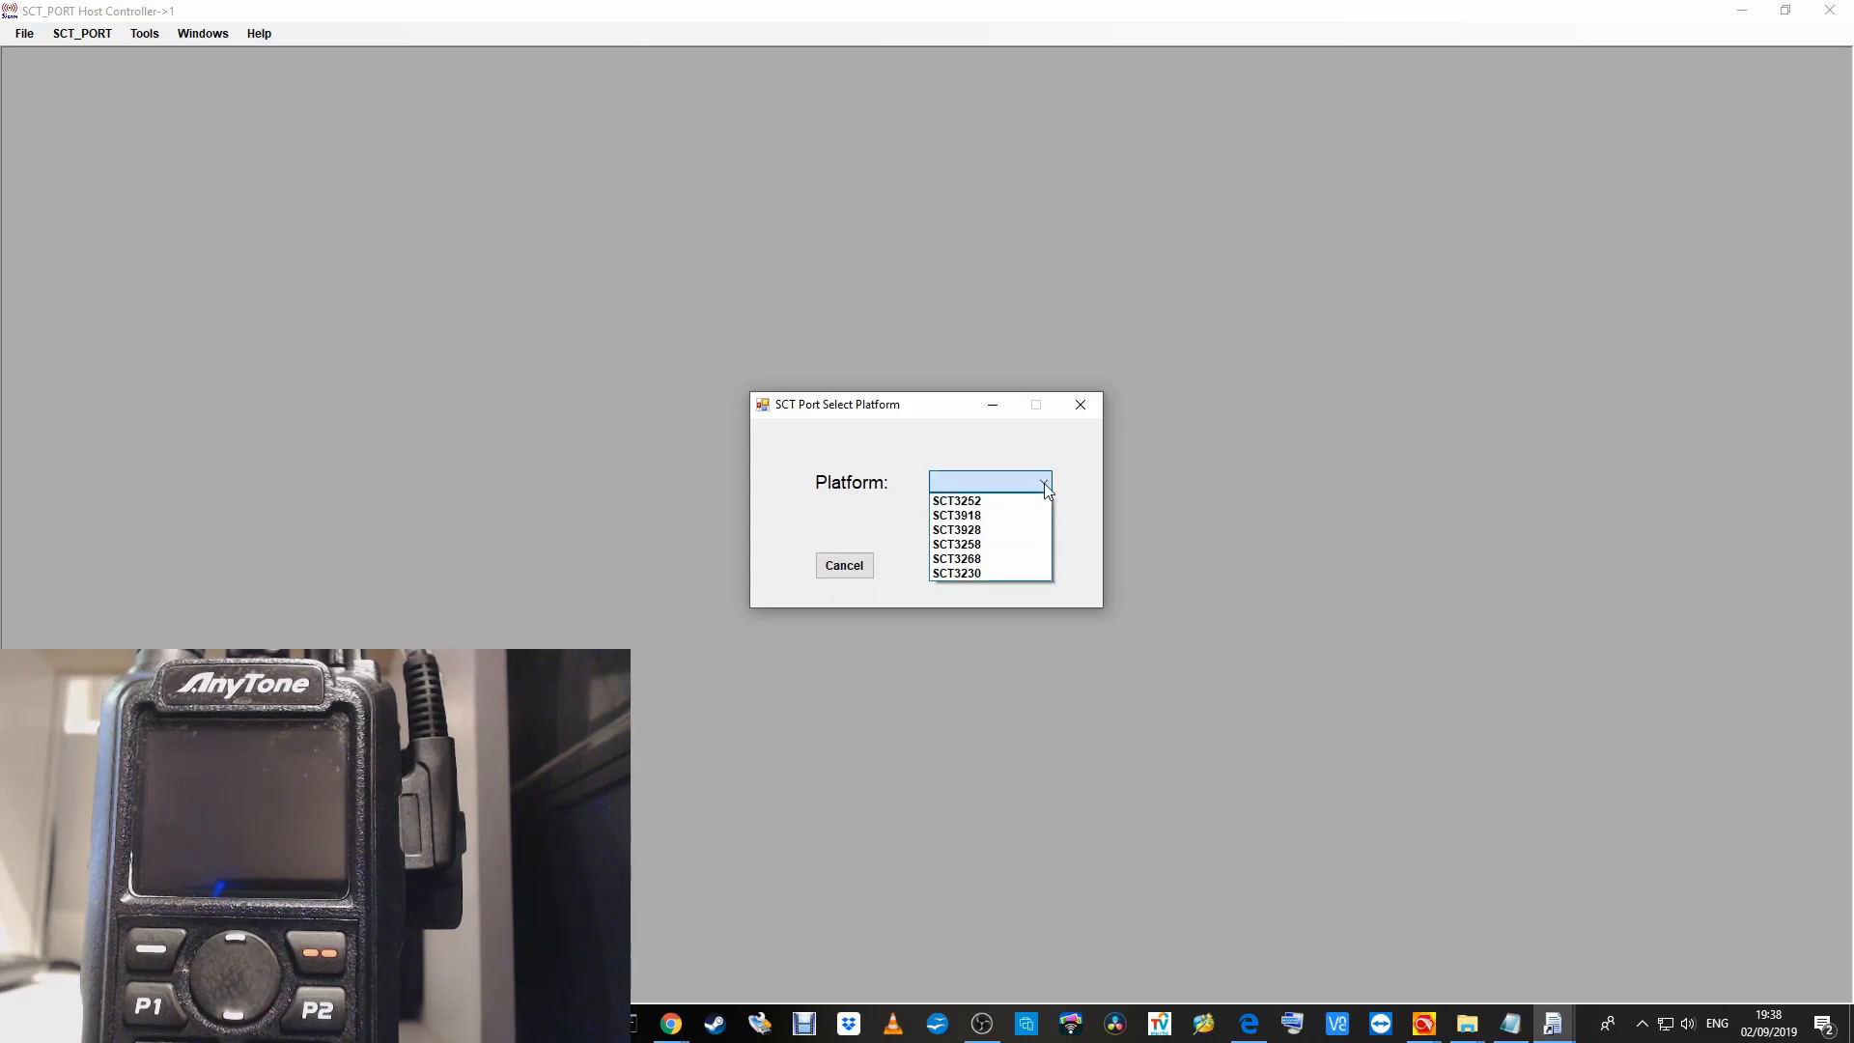
click(999, 547)
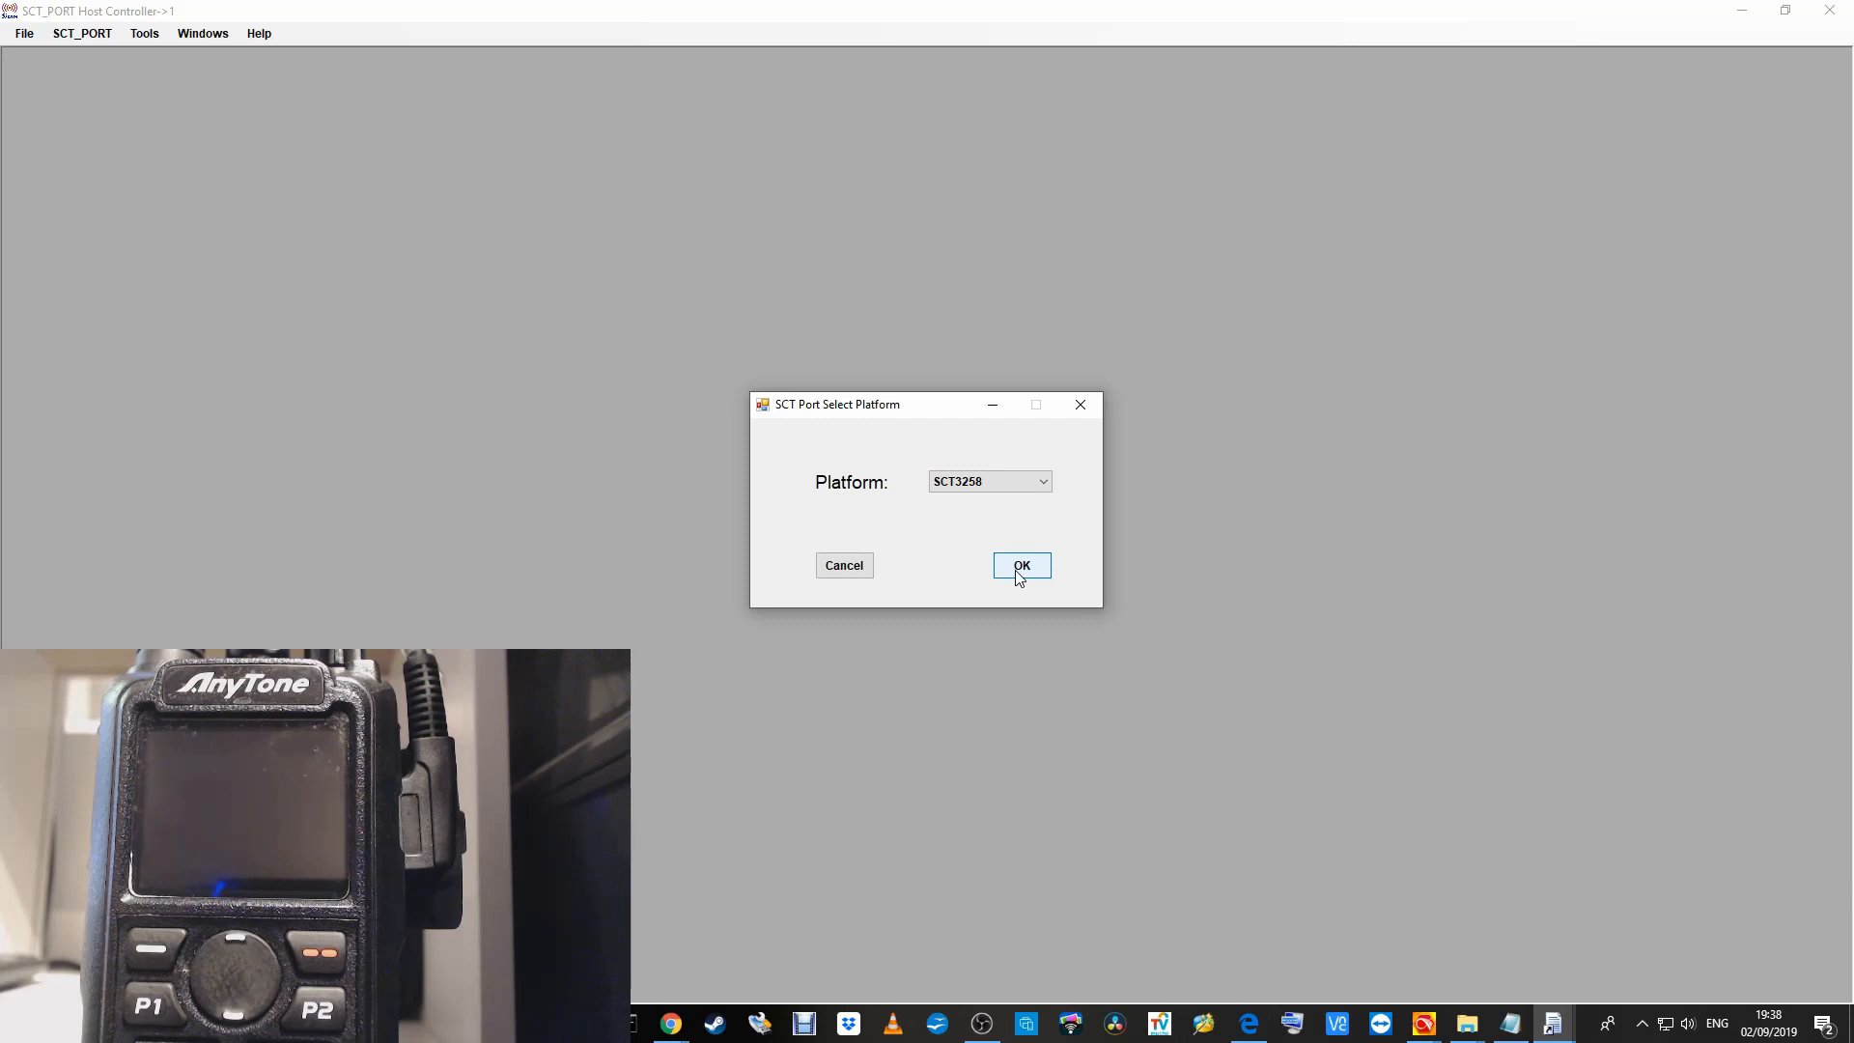
click(1020, 570)
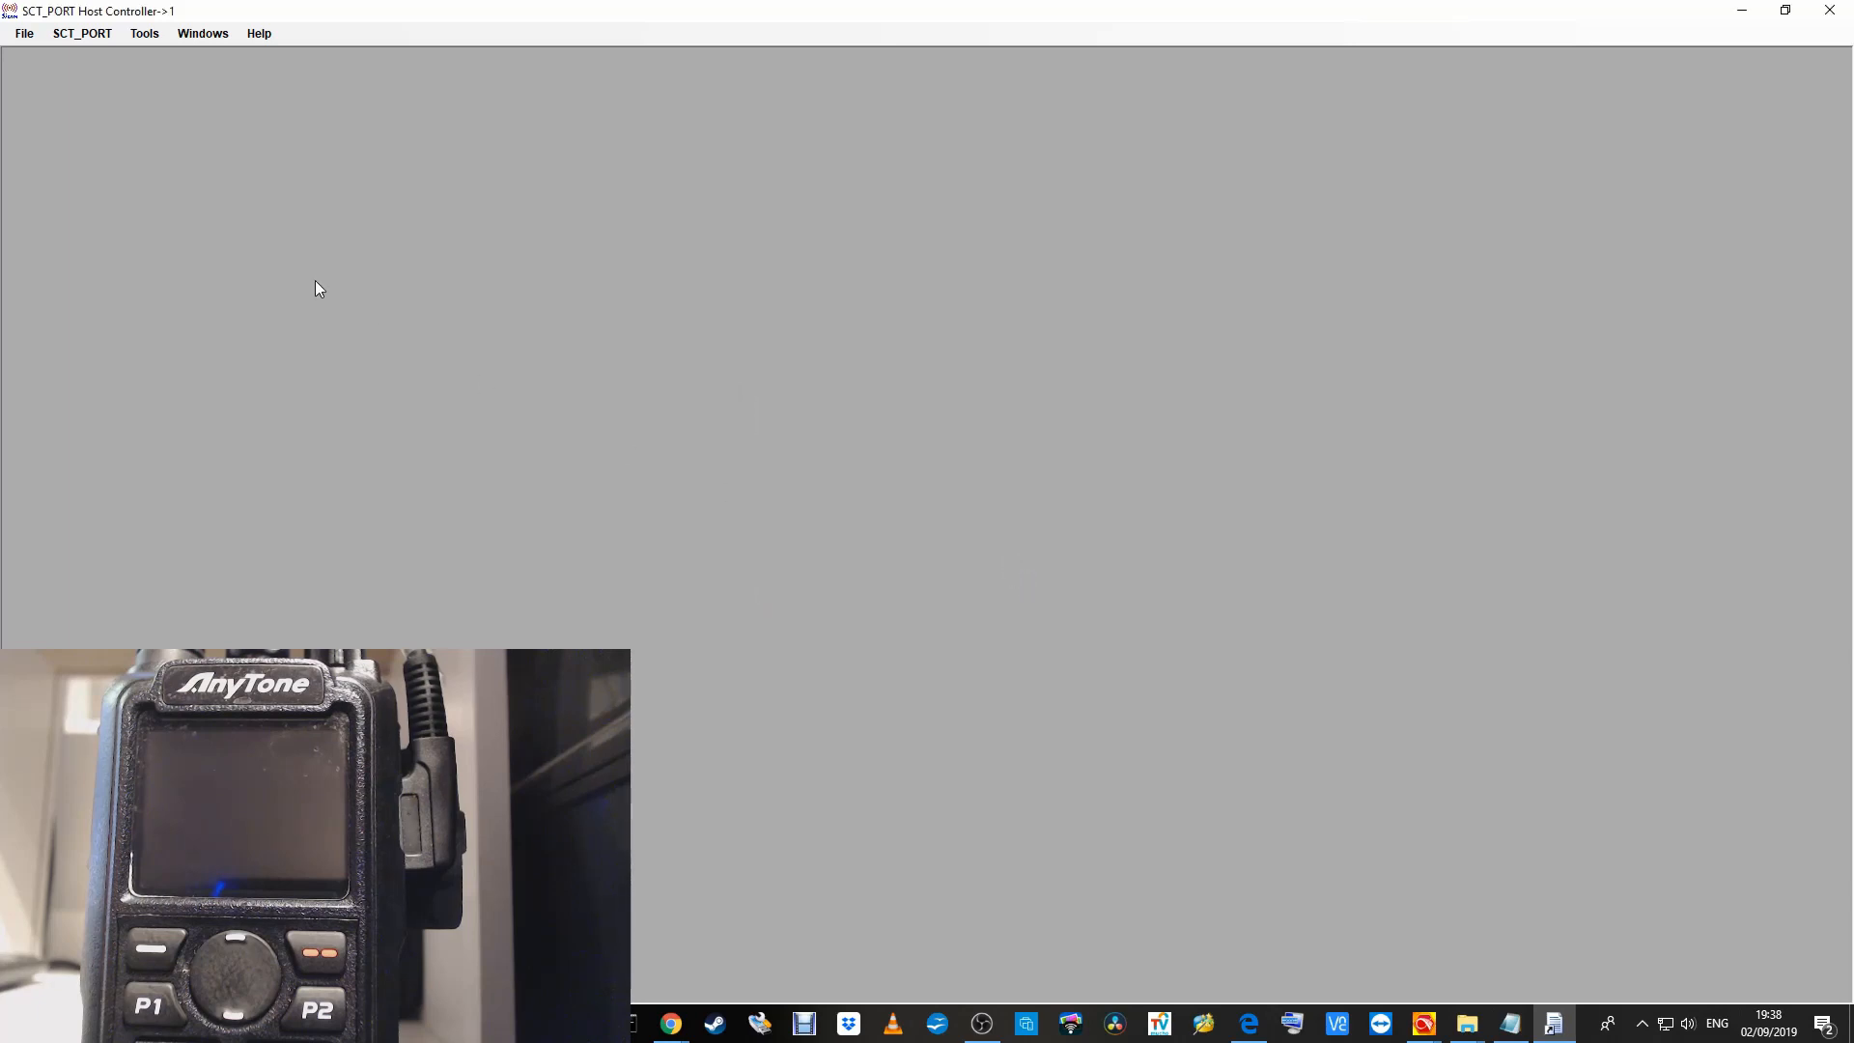
- Accept the SCT_DMR port options with port type COM, port index COM12 and port rate 115200
click(154, 37)
click(164, 52)
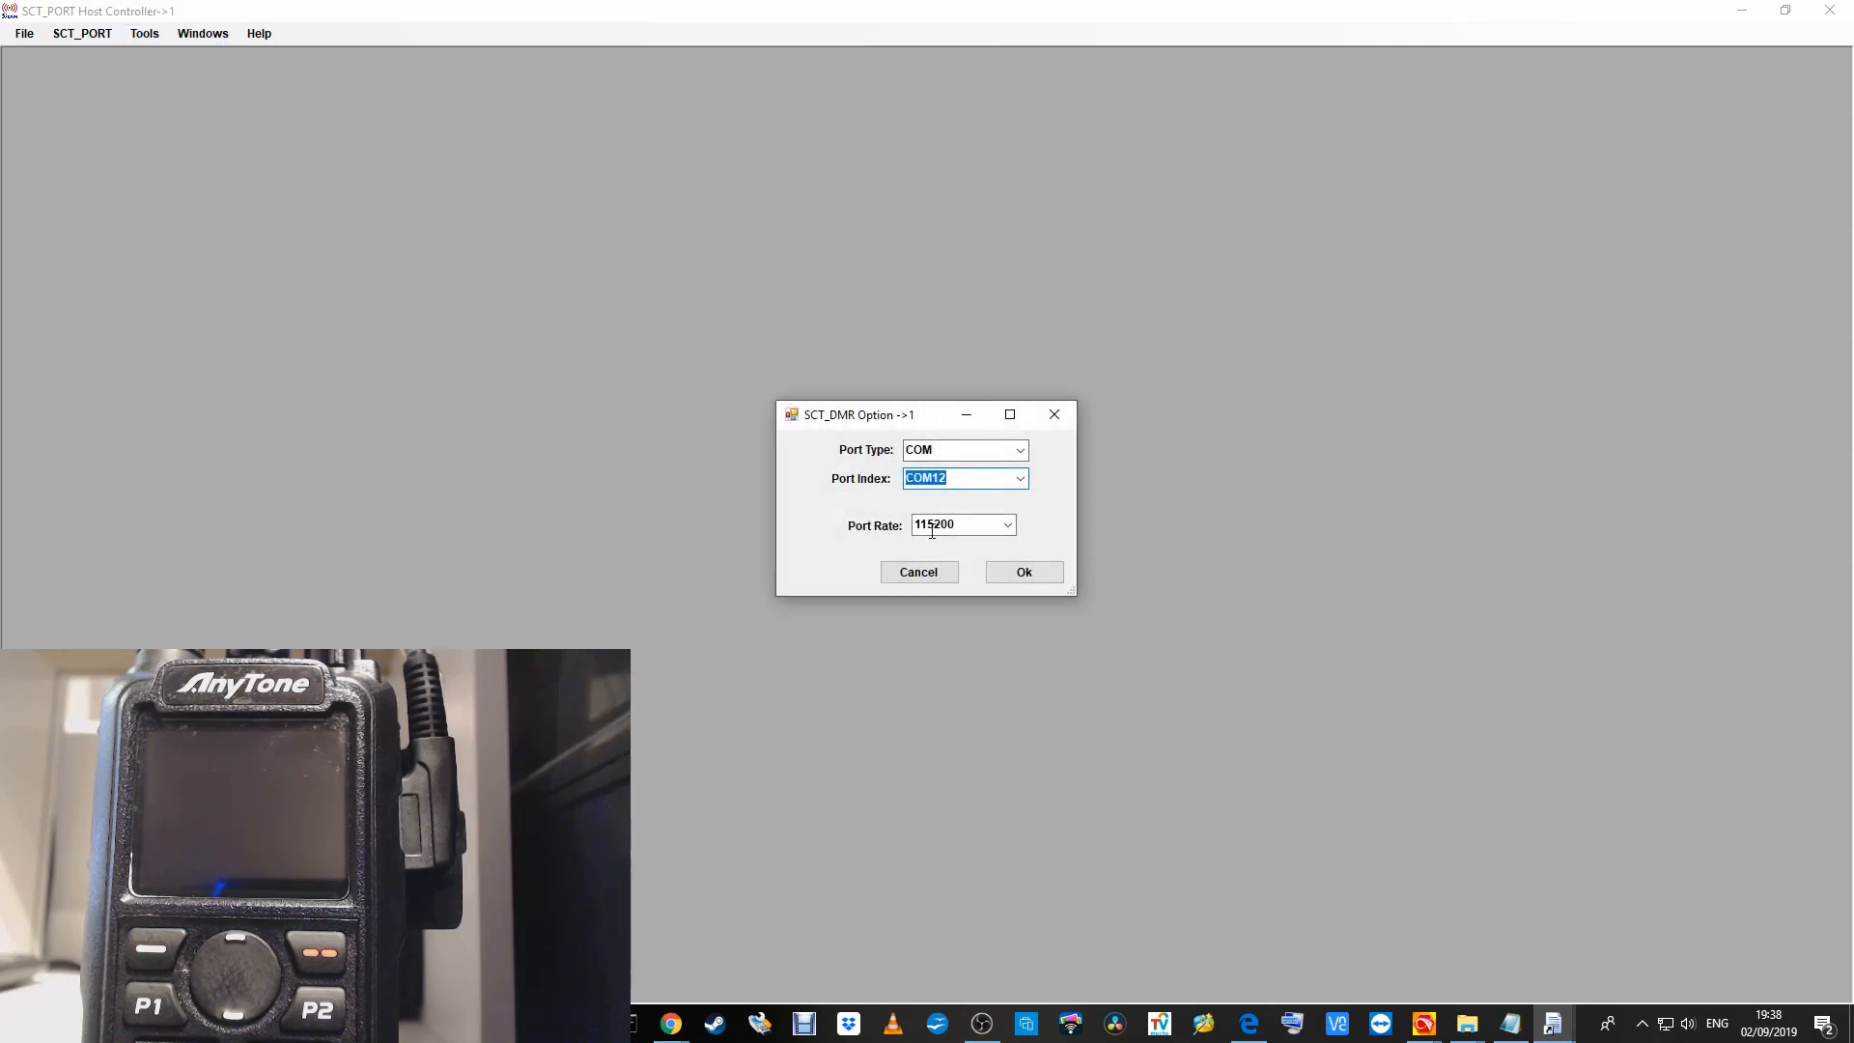
click(1025, 572)
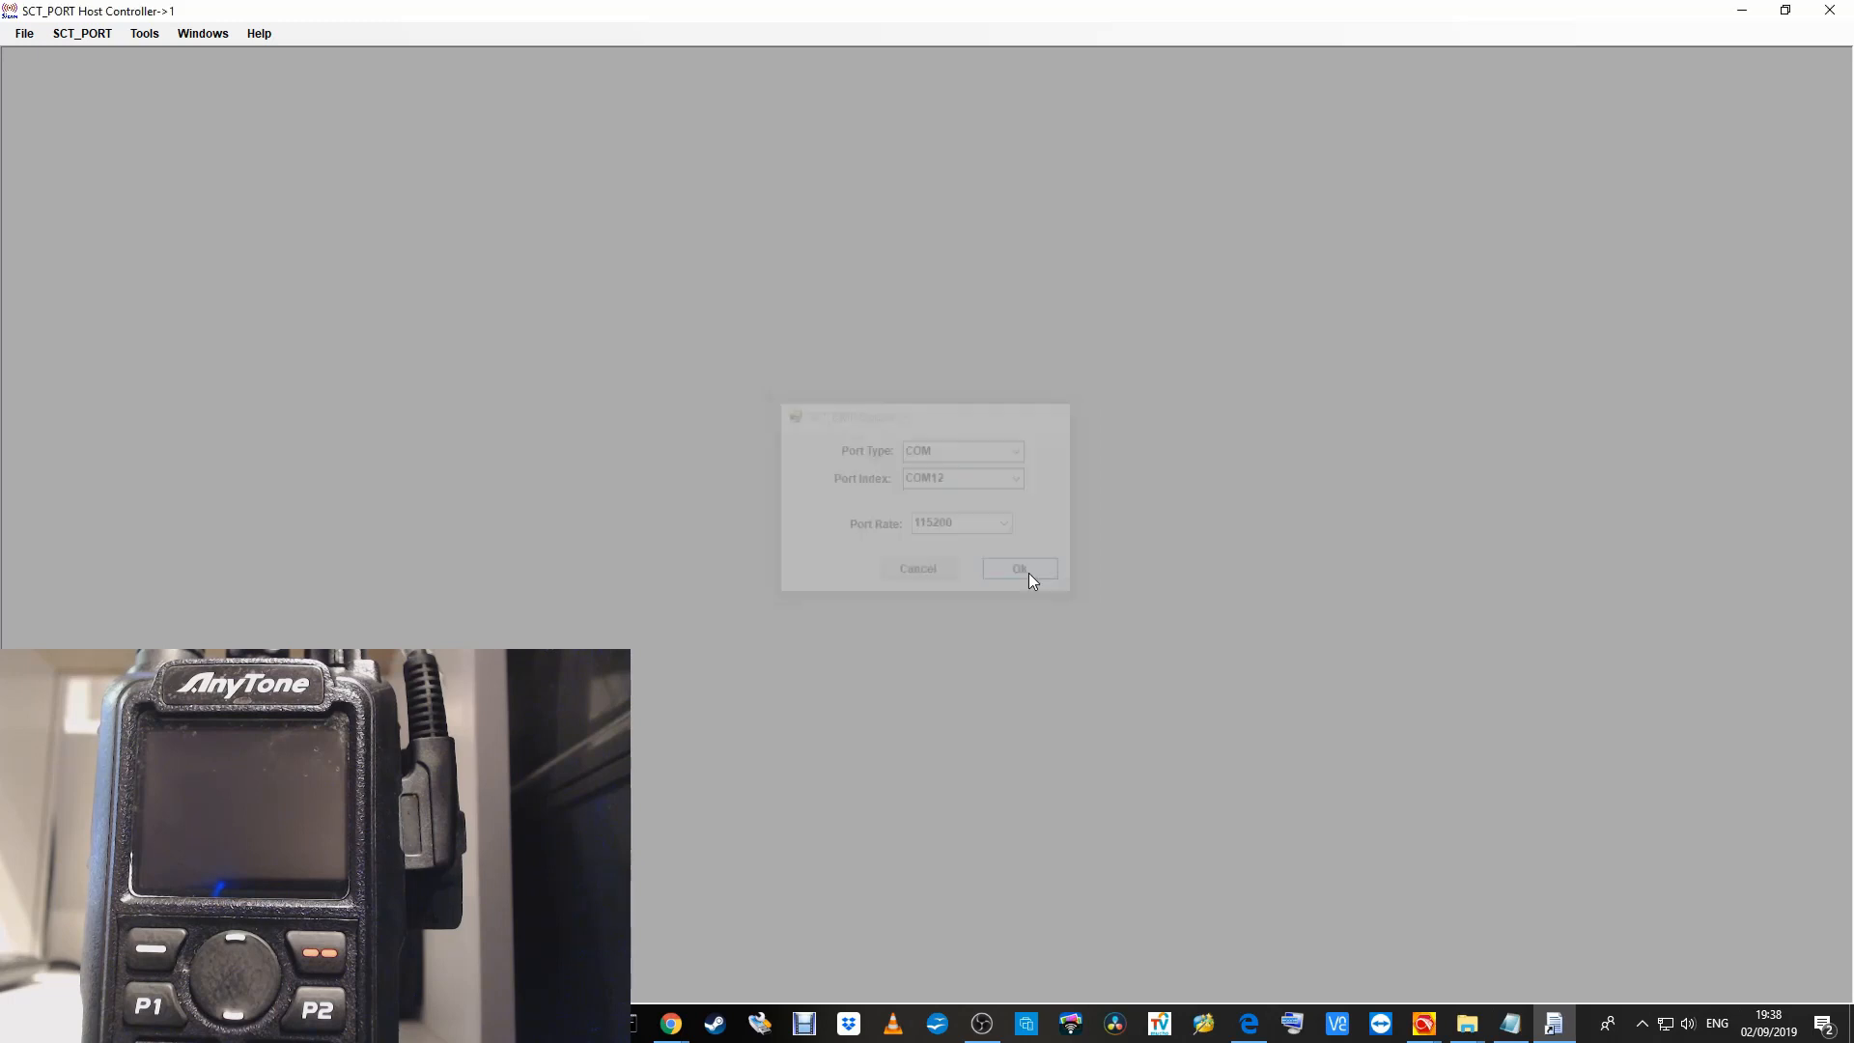
- Open the SCT3258 Flash Update tool and browse for its program file up to the This PC level
click(89, 34)
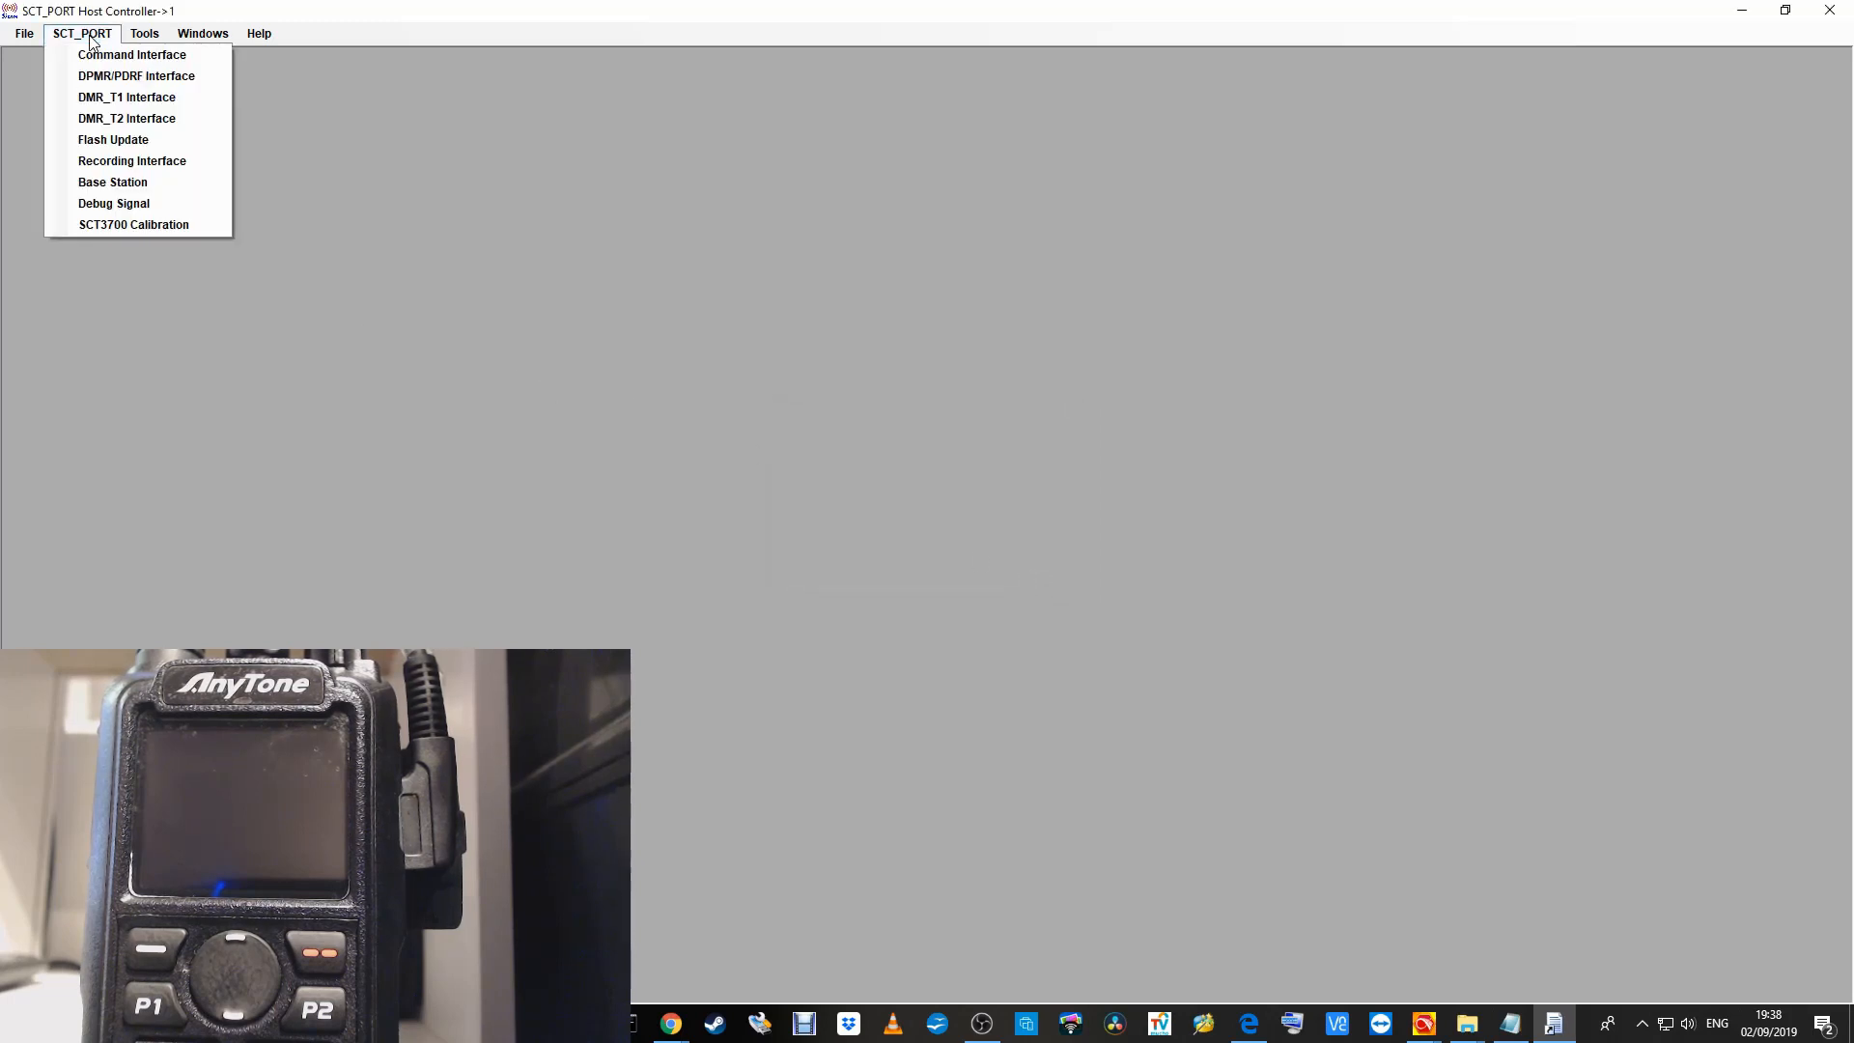
click(114, 141)
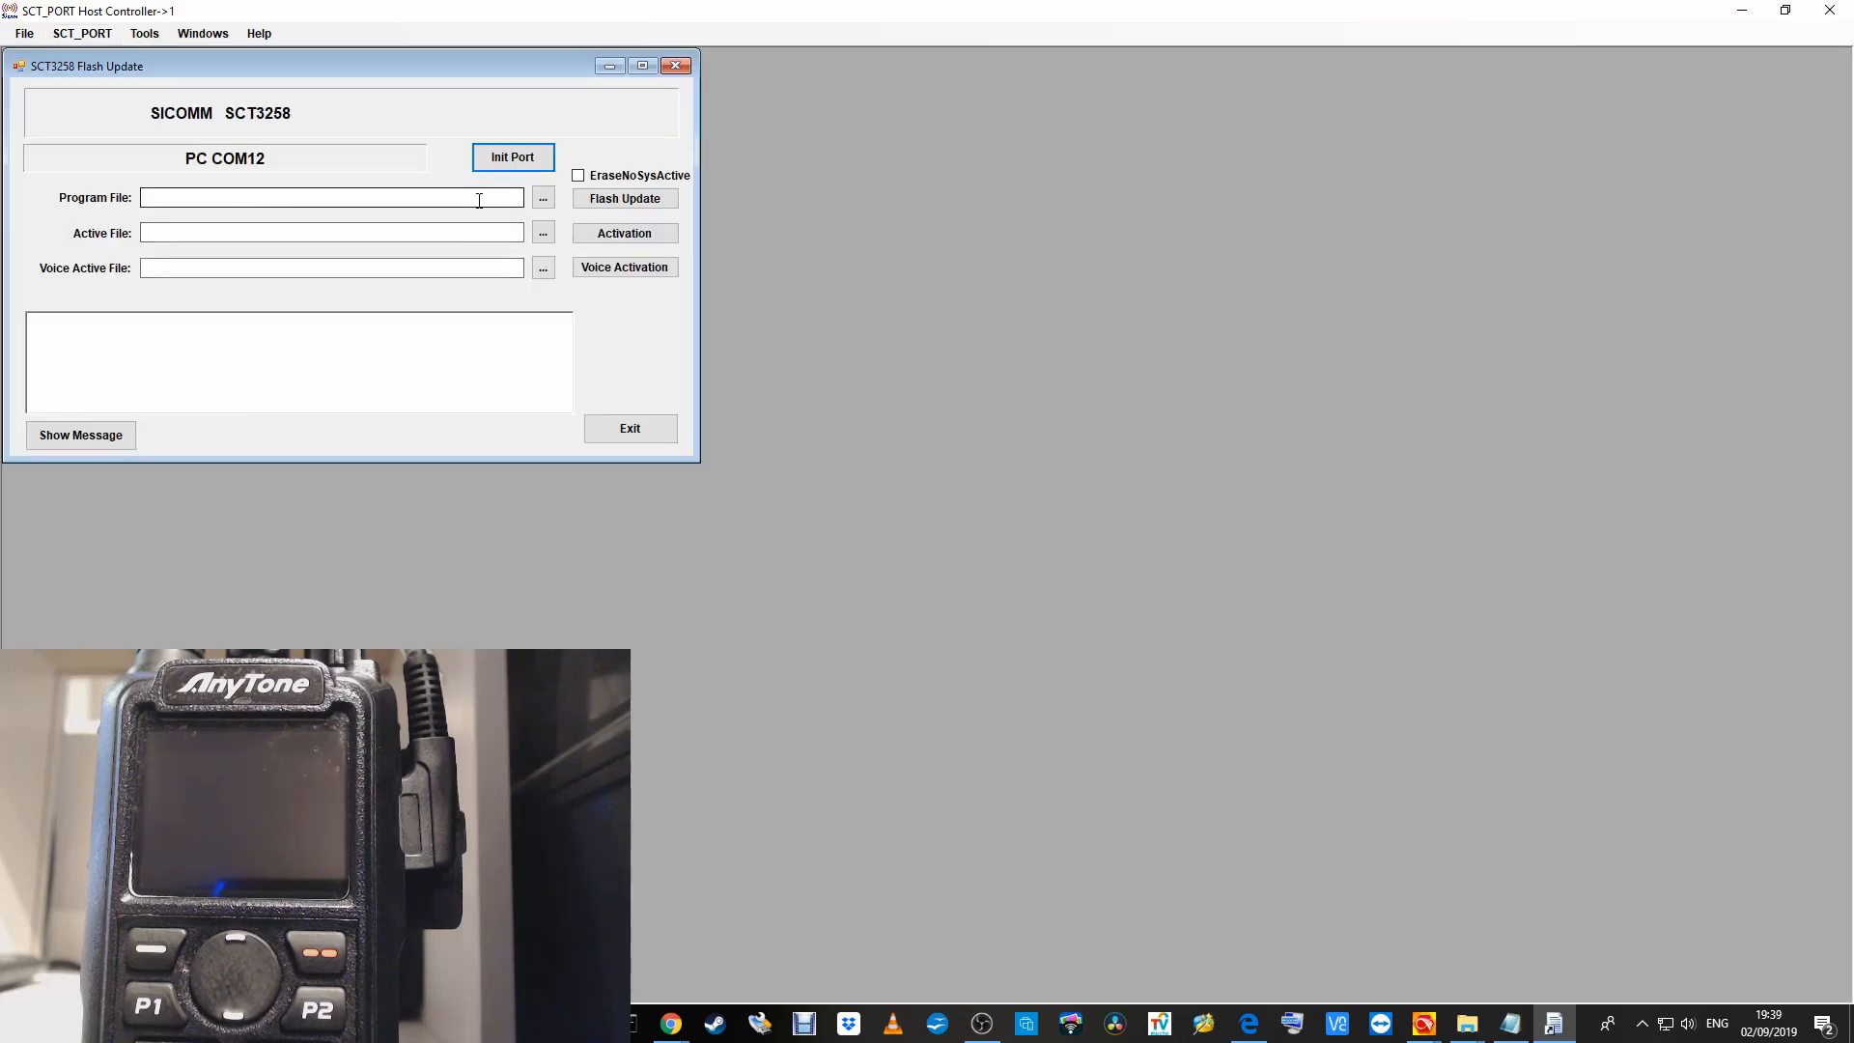
click(542, 197)
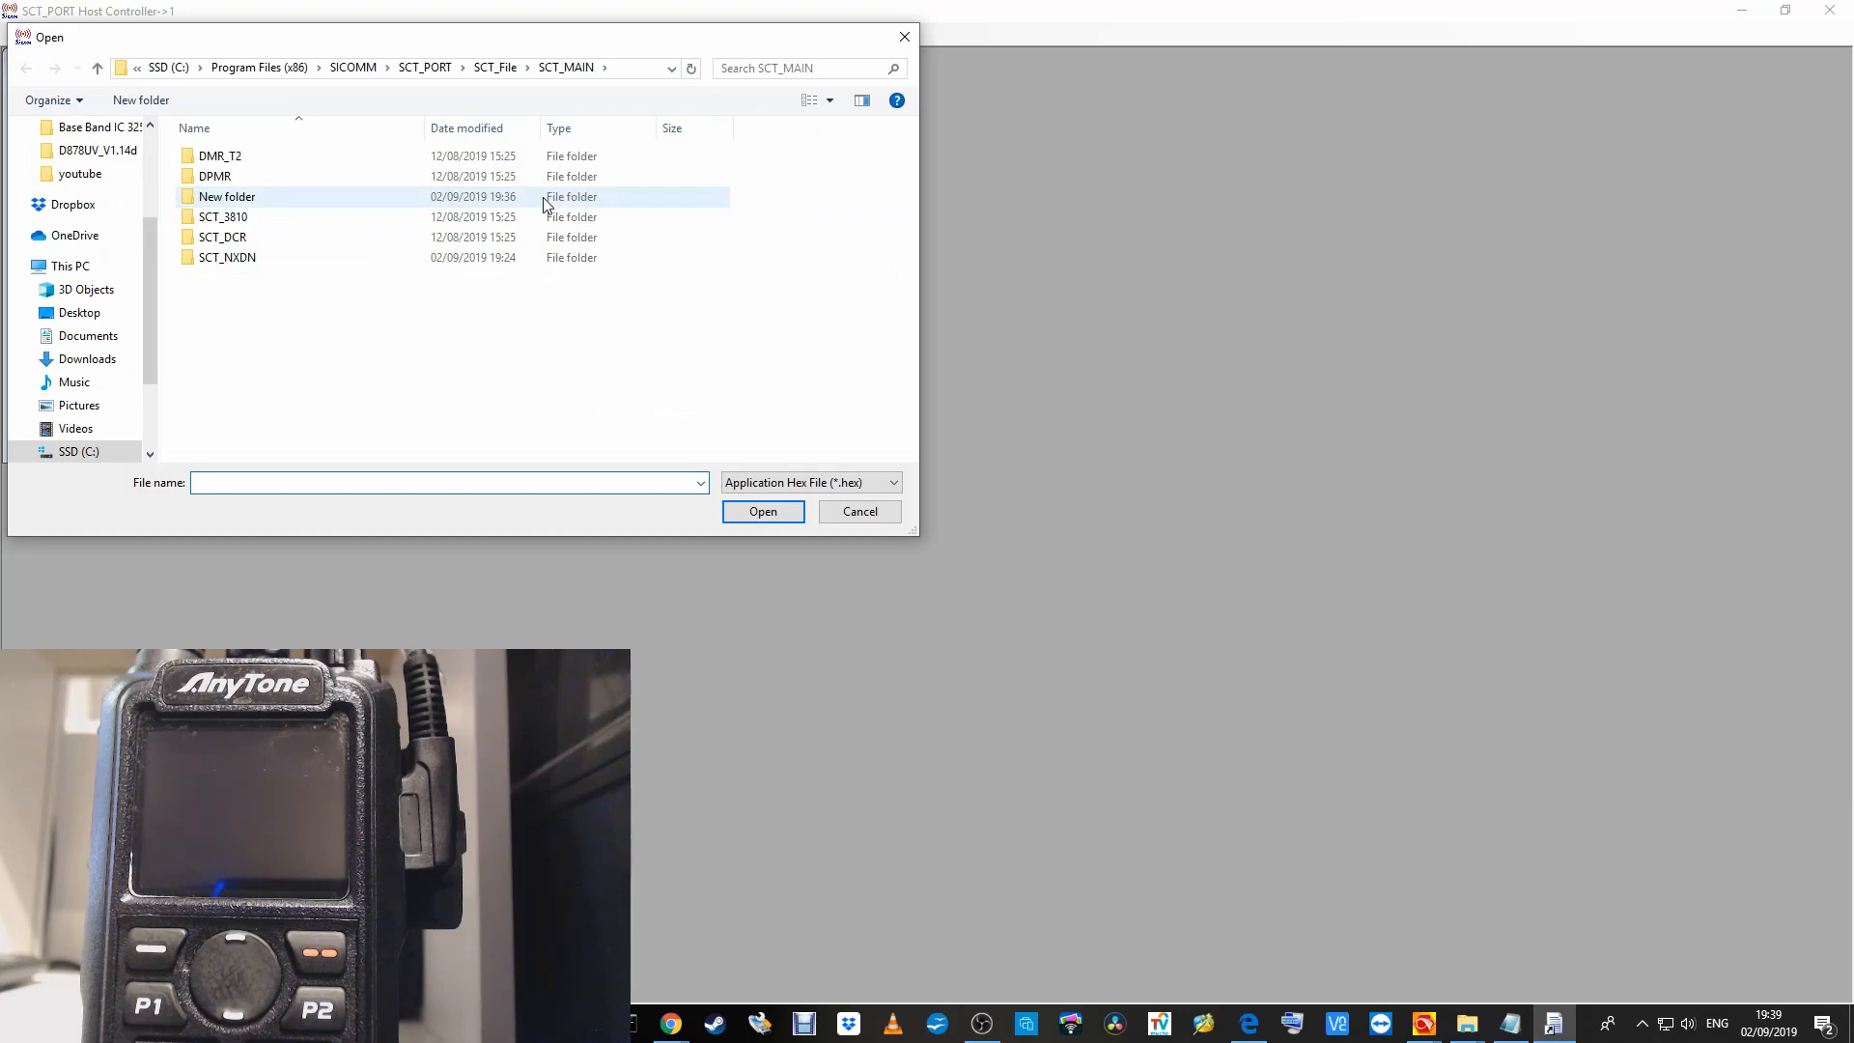
click(97, 68)
click(98, 68)
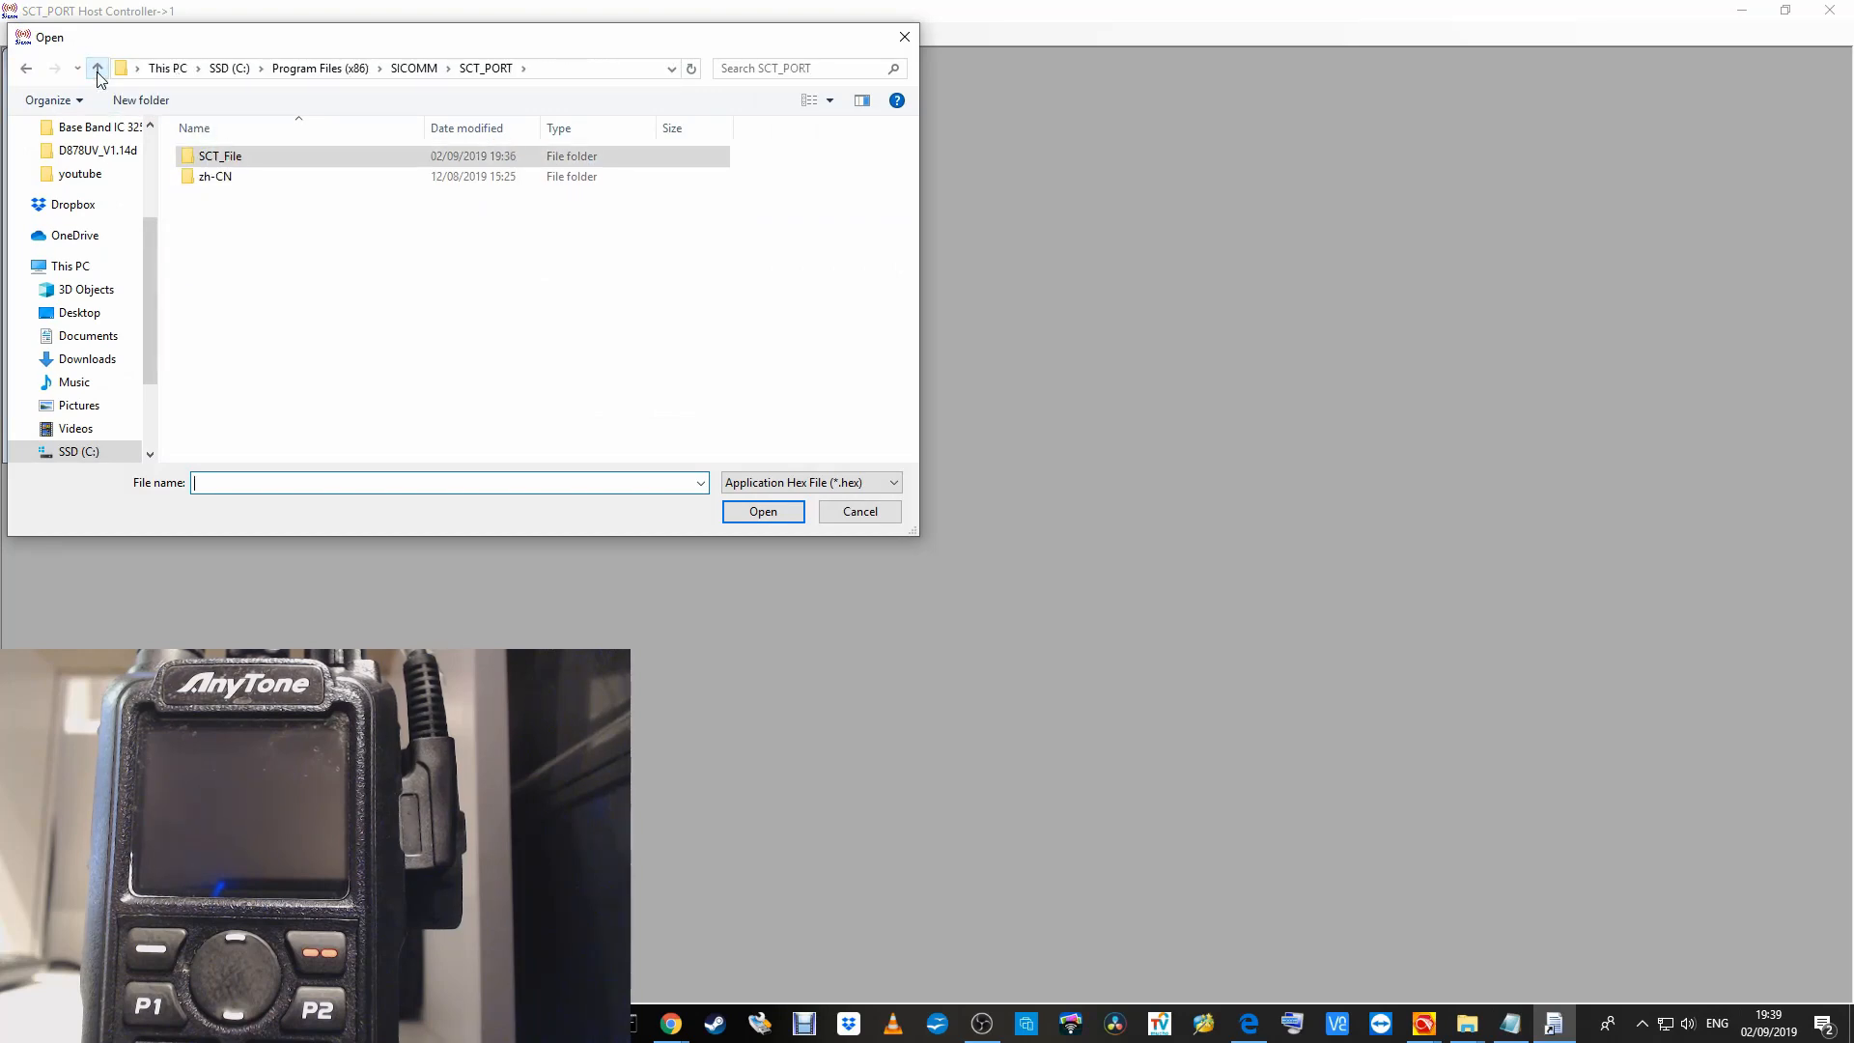
click(98, 69)
click(97, 68)
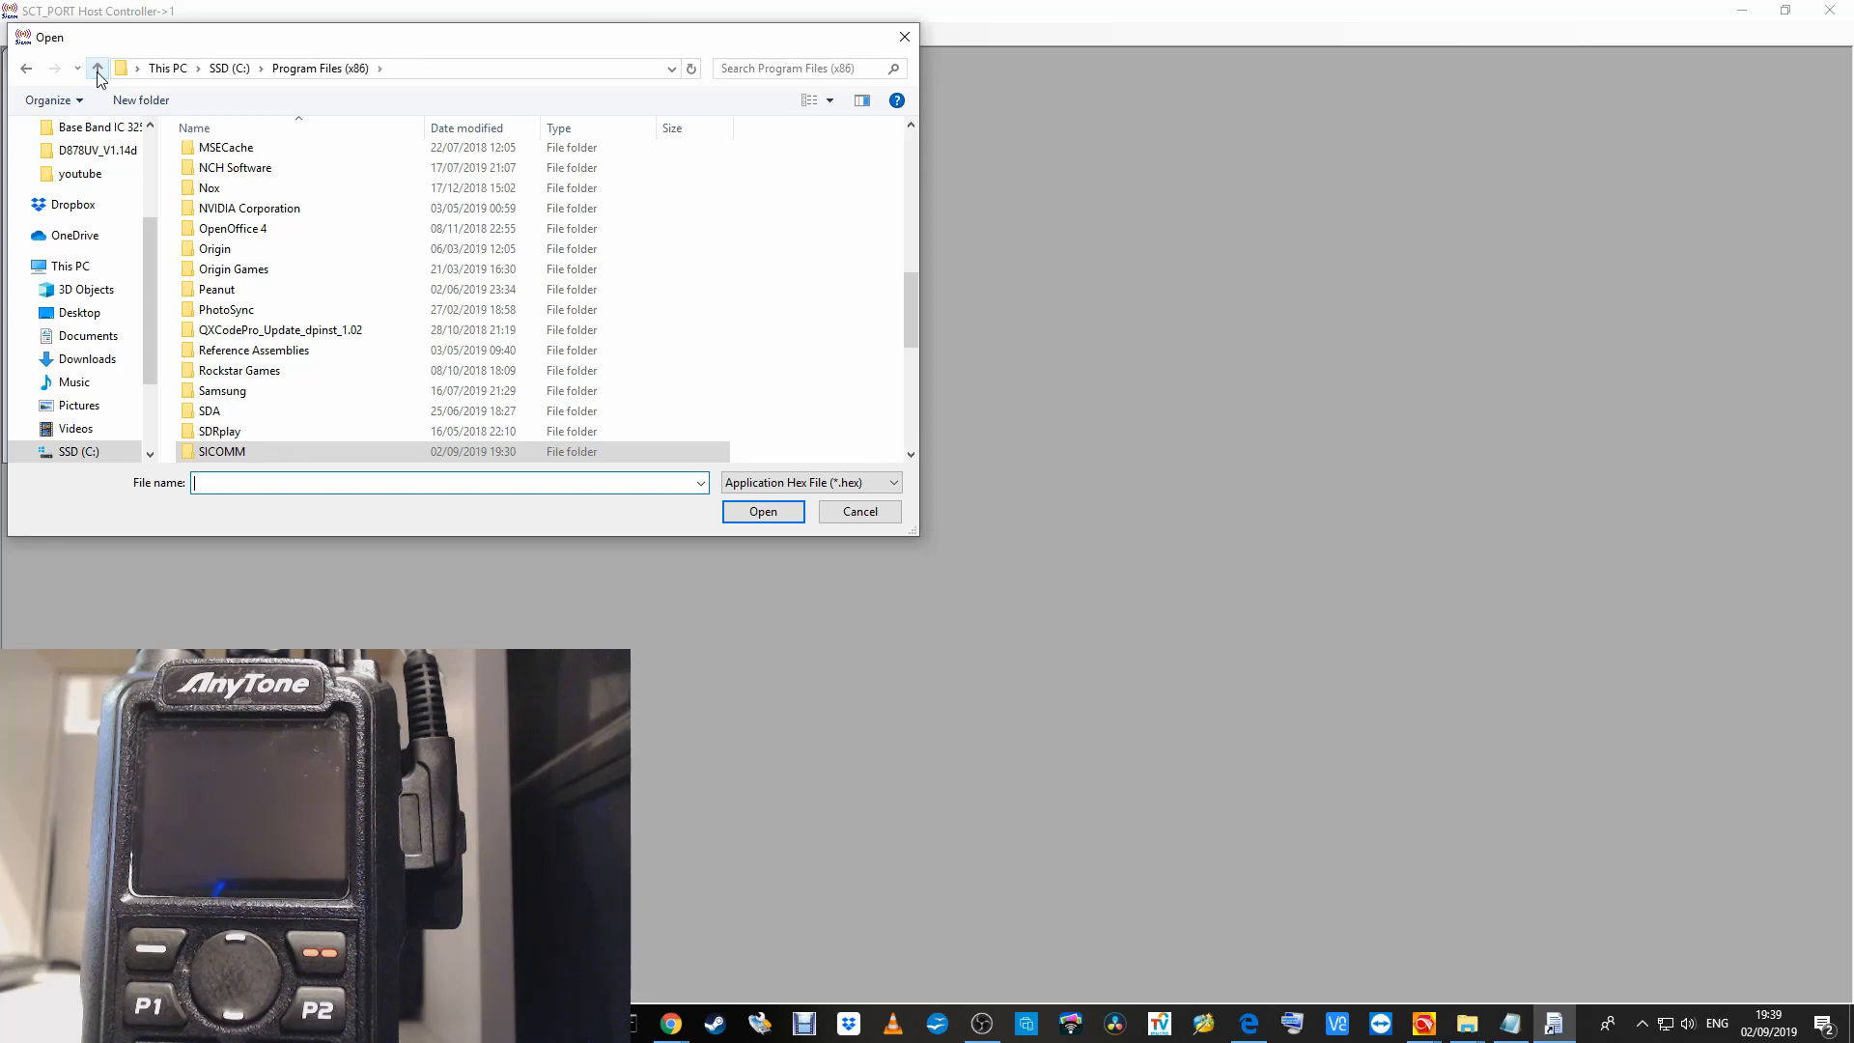
click(98, 69)
click(97, 69)
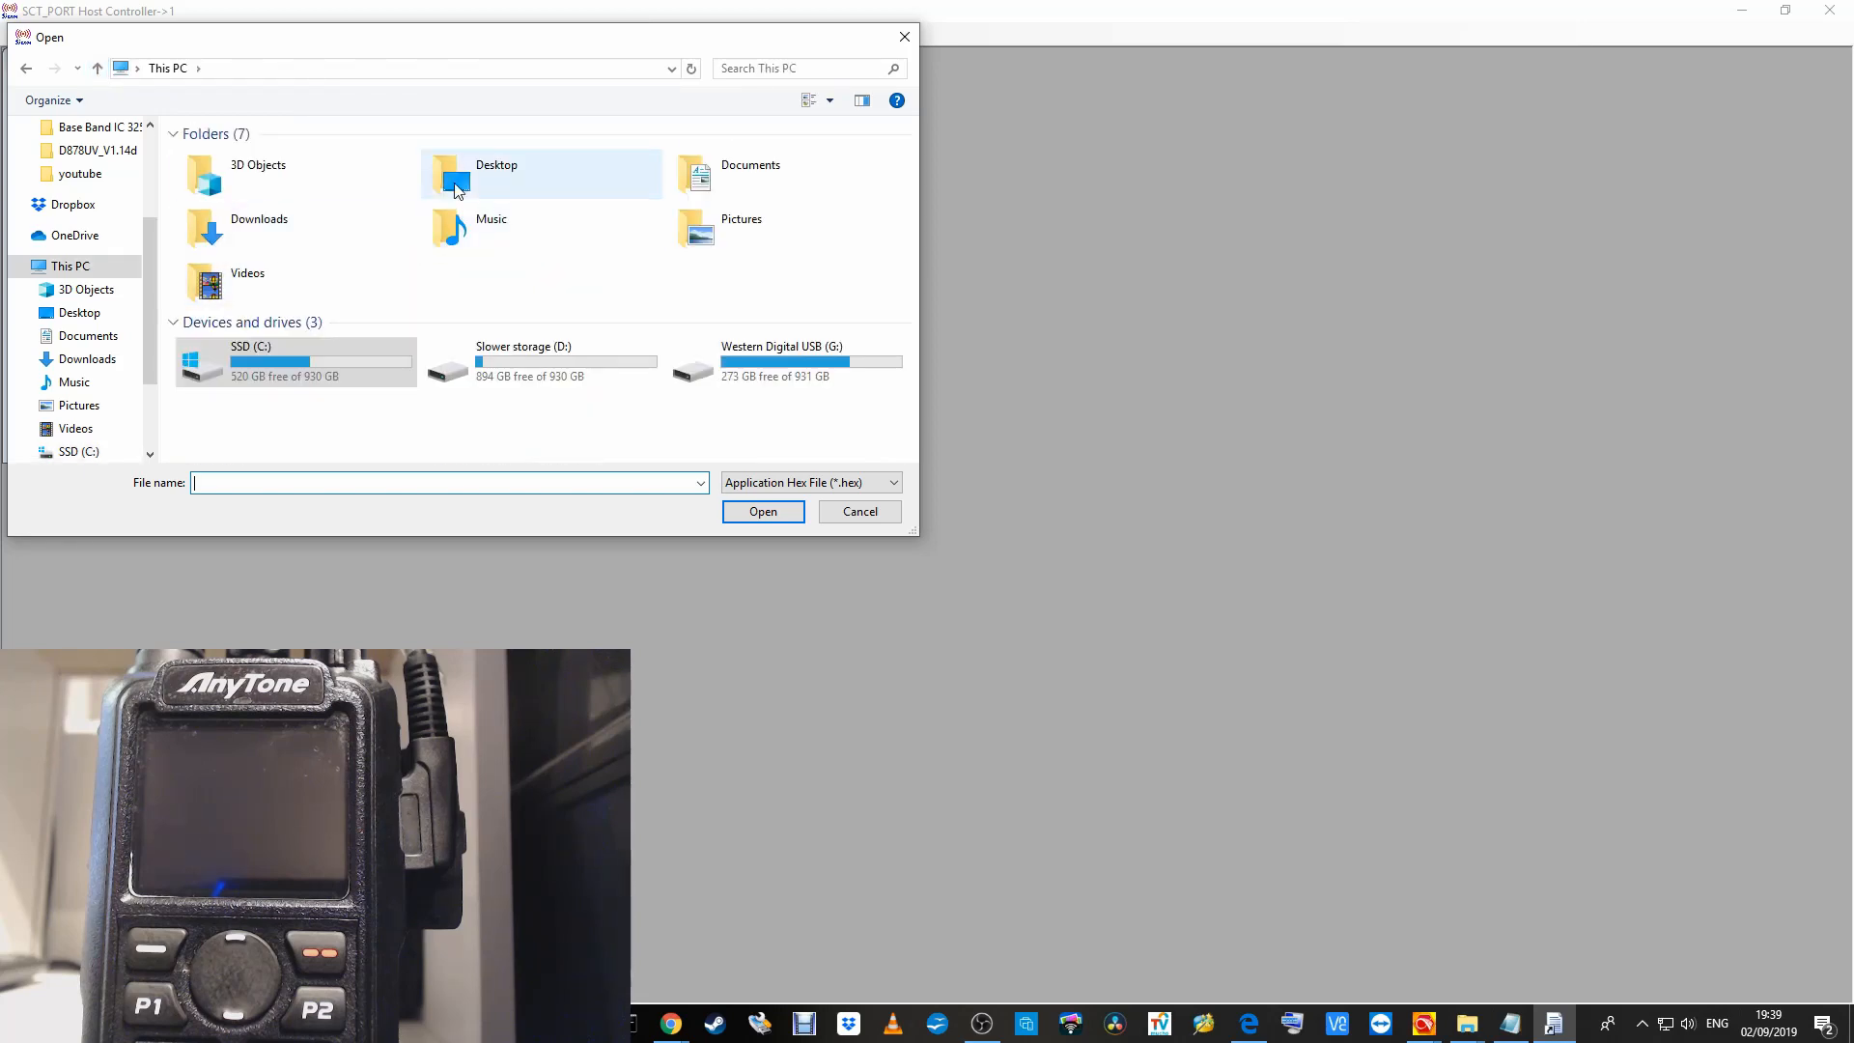
- Load SCT3258TD_UpdateFlash_V2_01_07BA_20190822.hex as the program file from Desktop > New folder > Base Band IC 3258 update
click(488, 179)
double_click(488, 179)
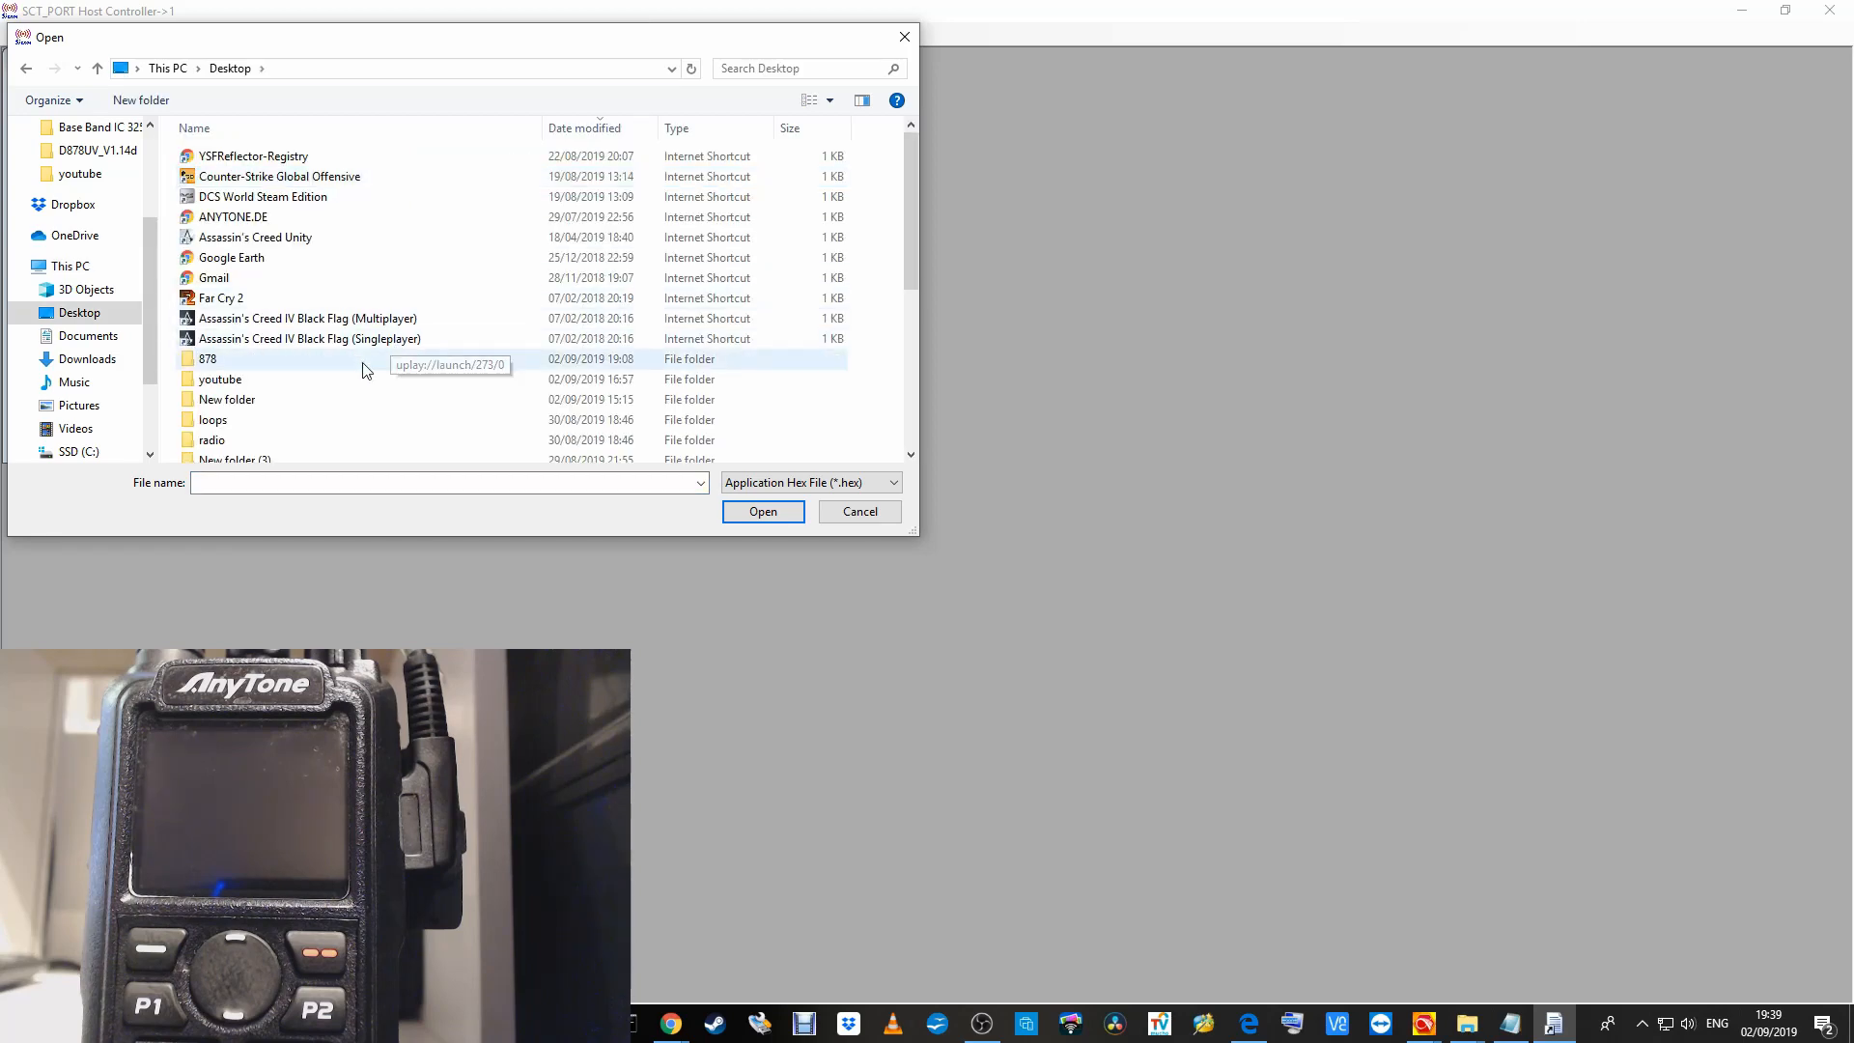
click(267, 406)
double_click(267, 406)
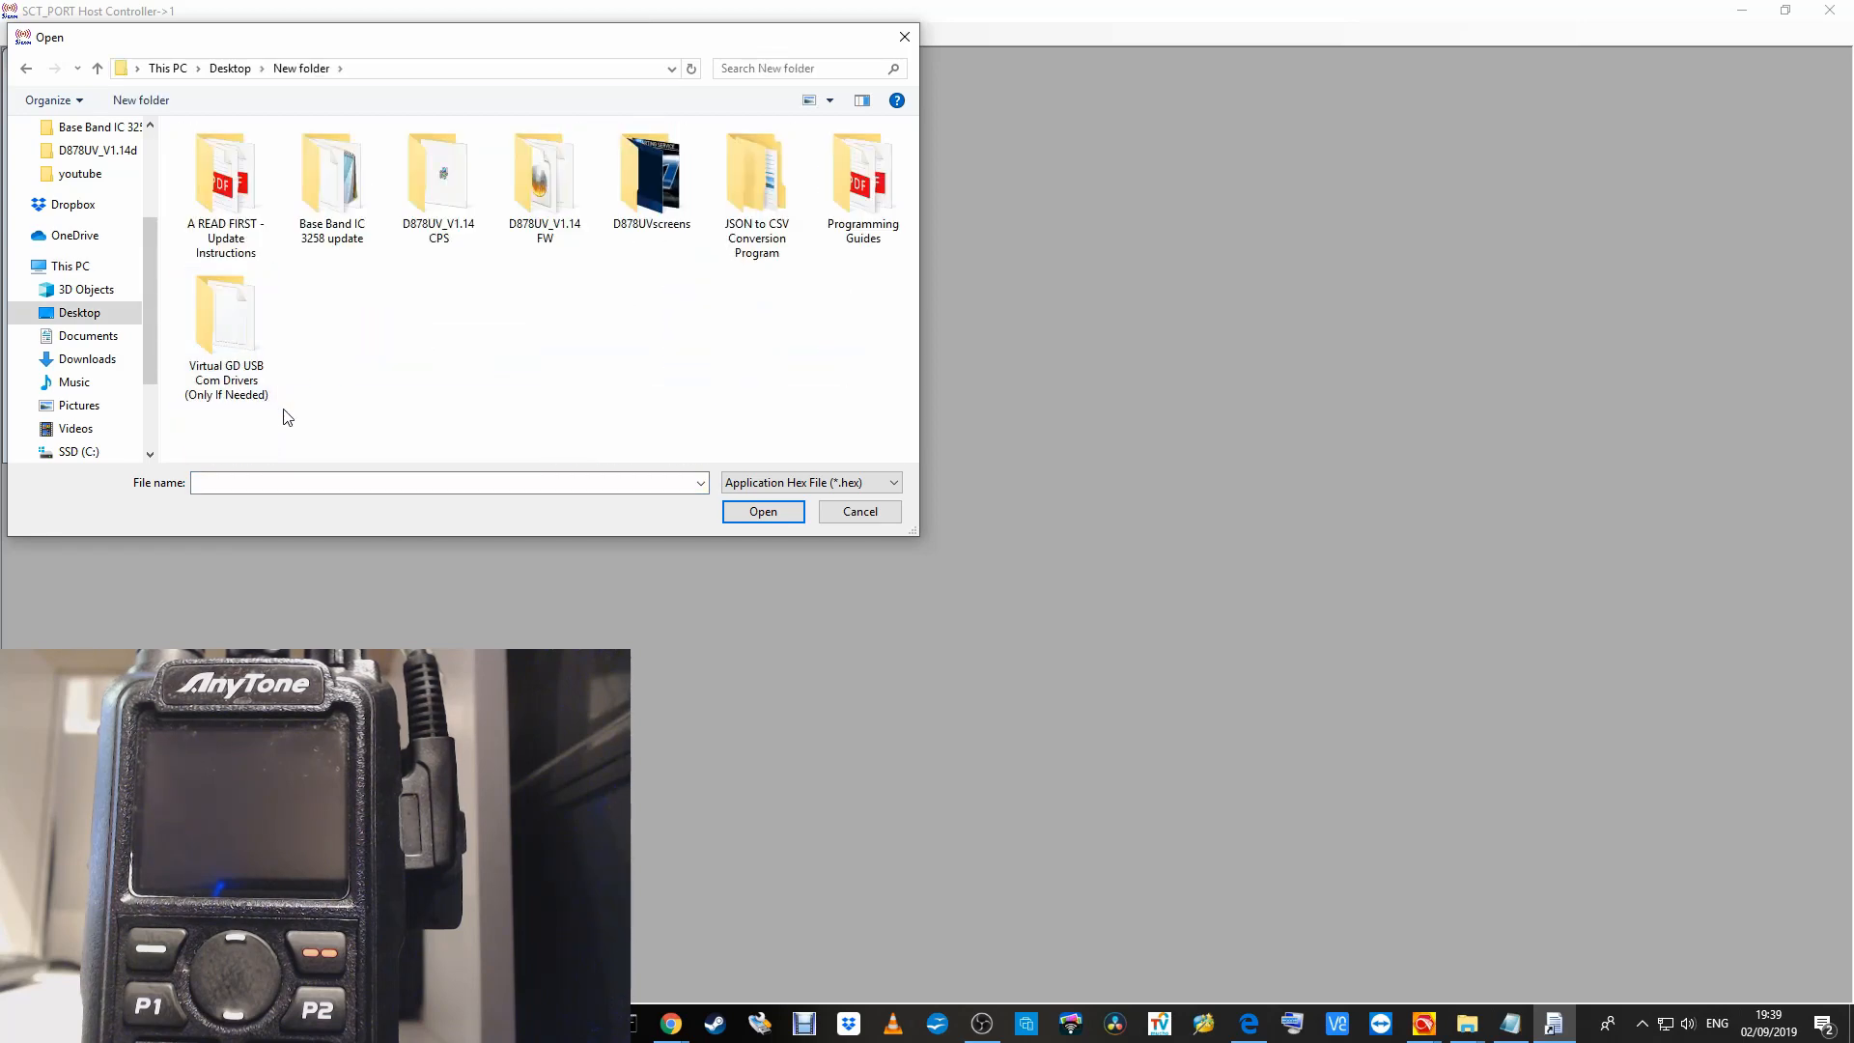
double_click(325, 200)
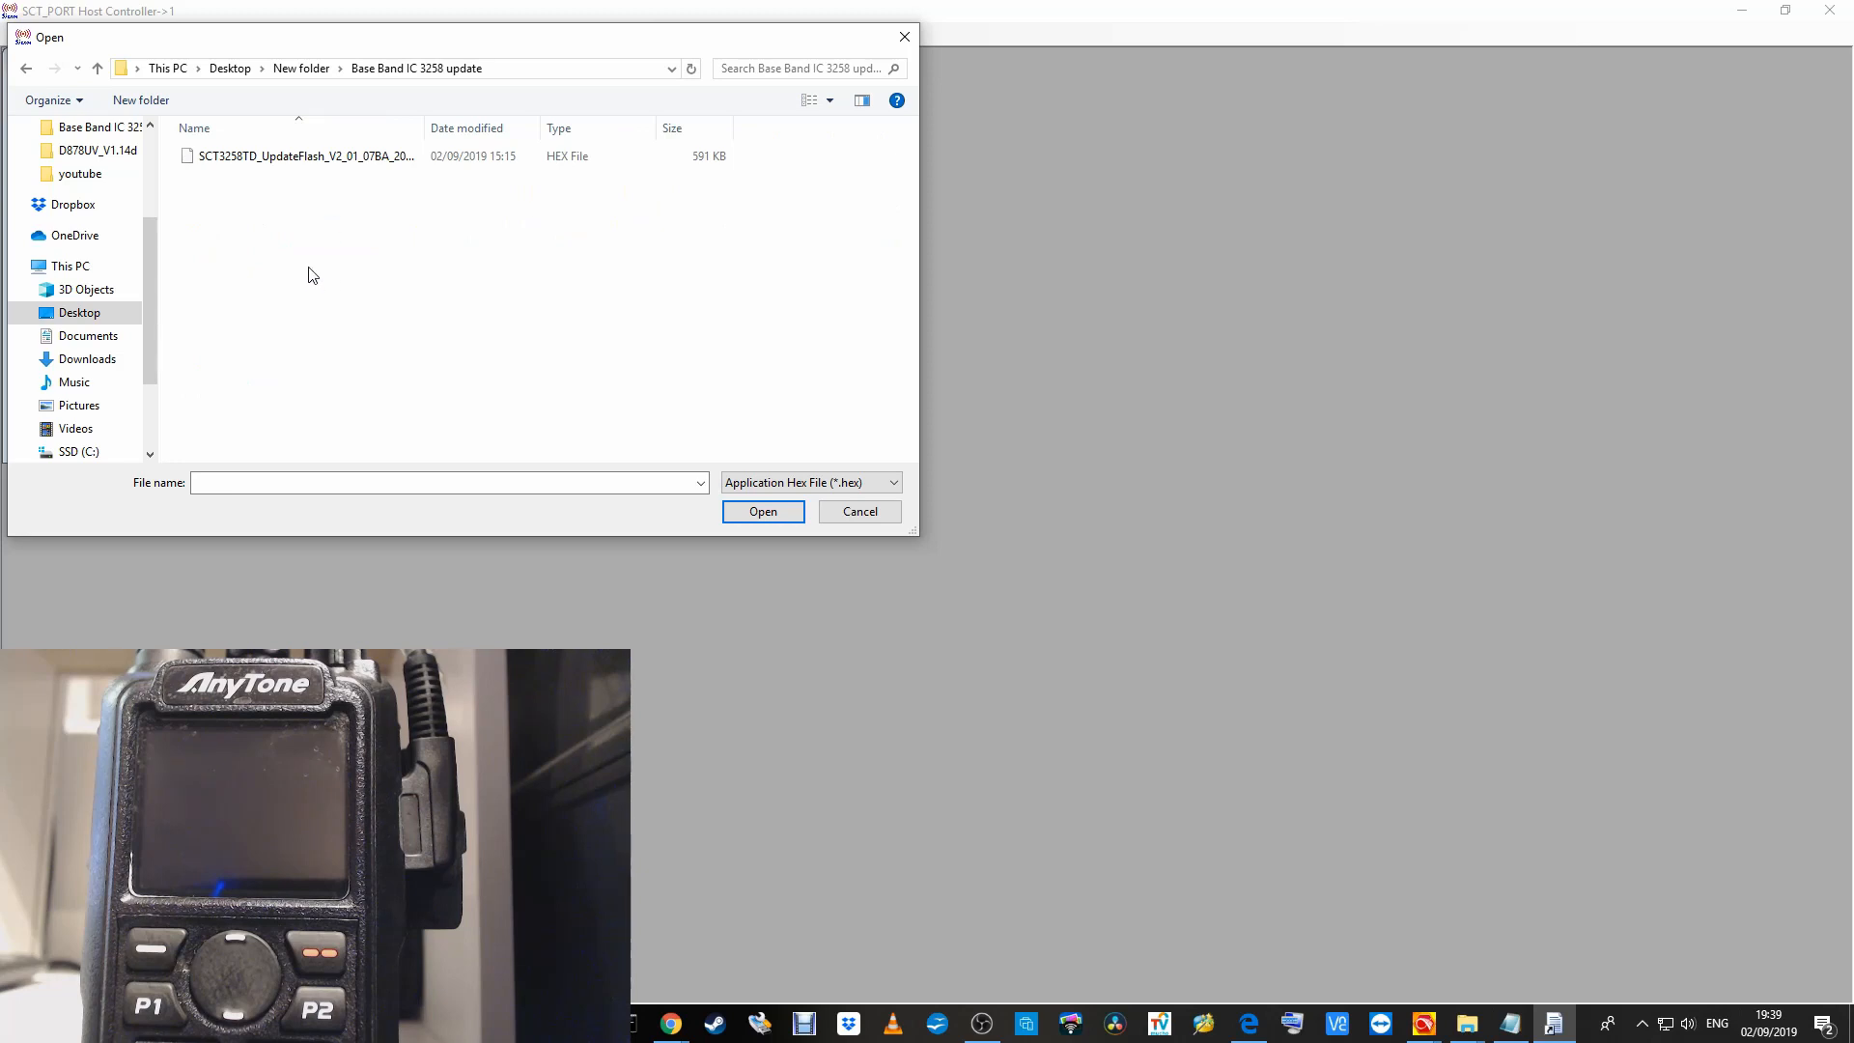
double_click(332, 163)
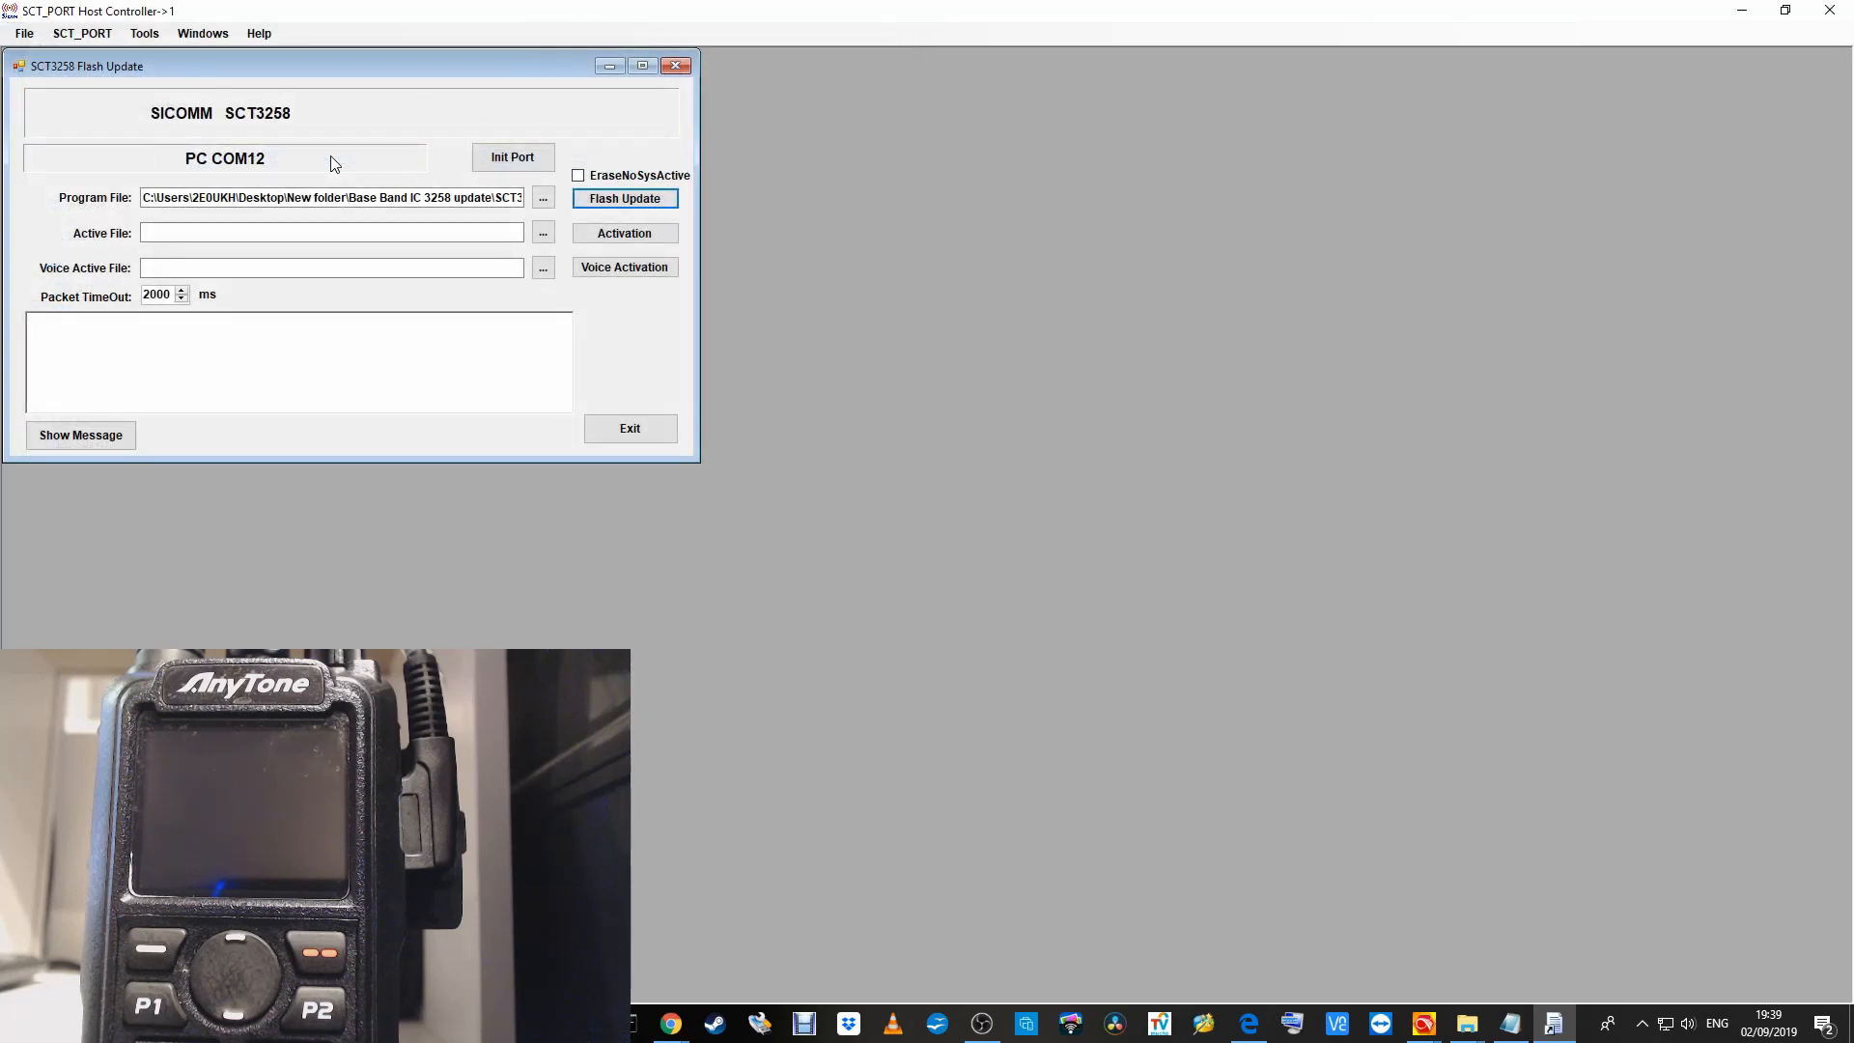
- Initialise the COM12 port and flash the loaded base band program file to the radio in boot mode
click(518, 161)
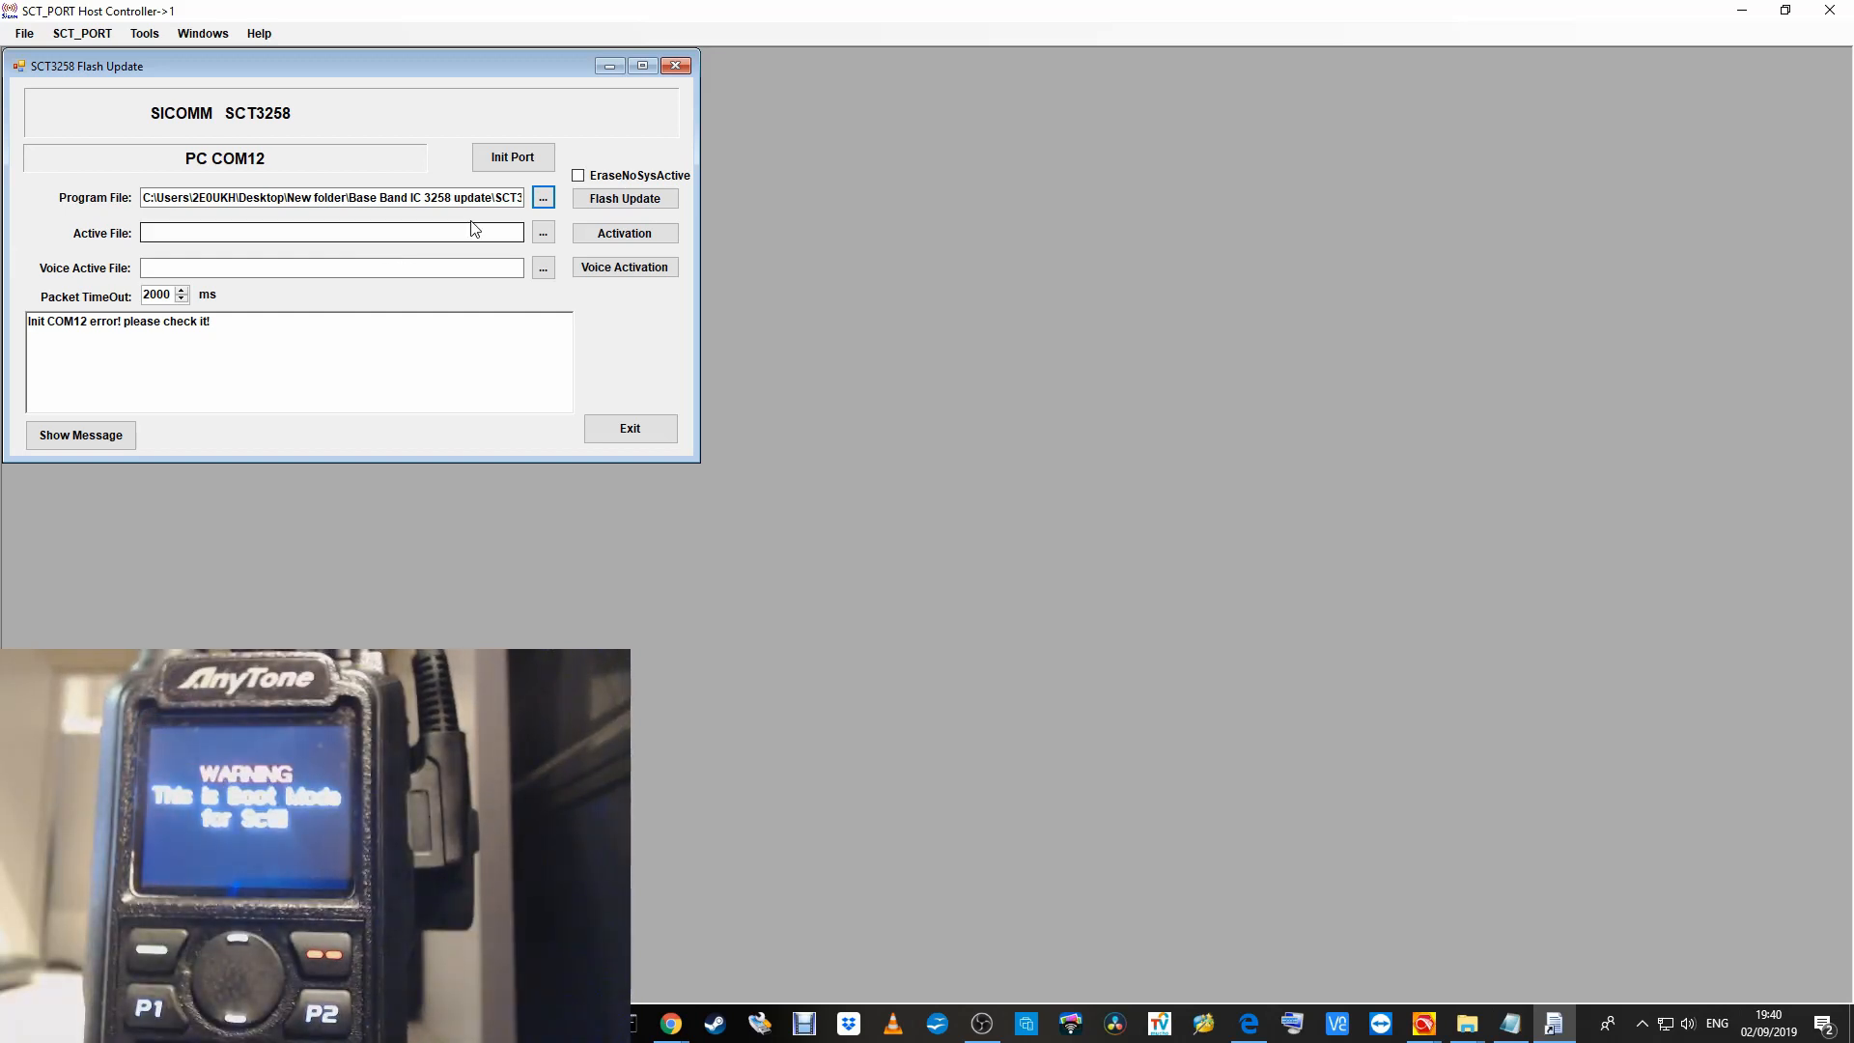
click(520, 164)
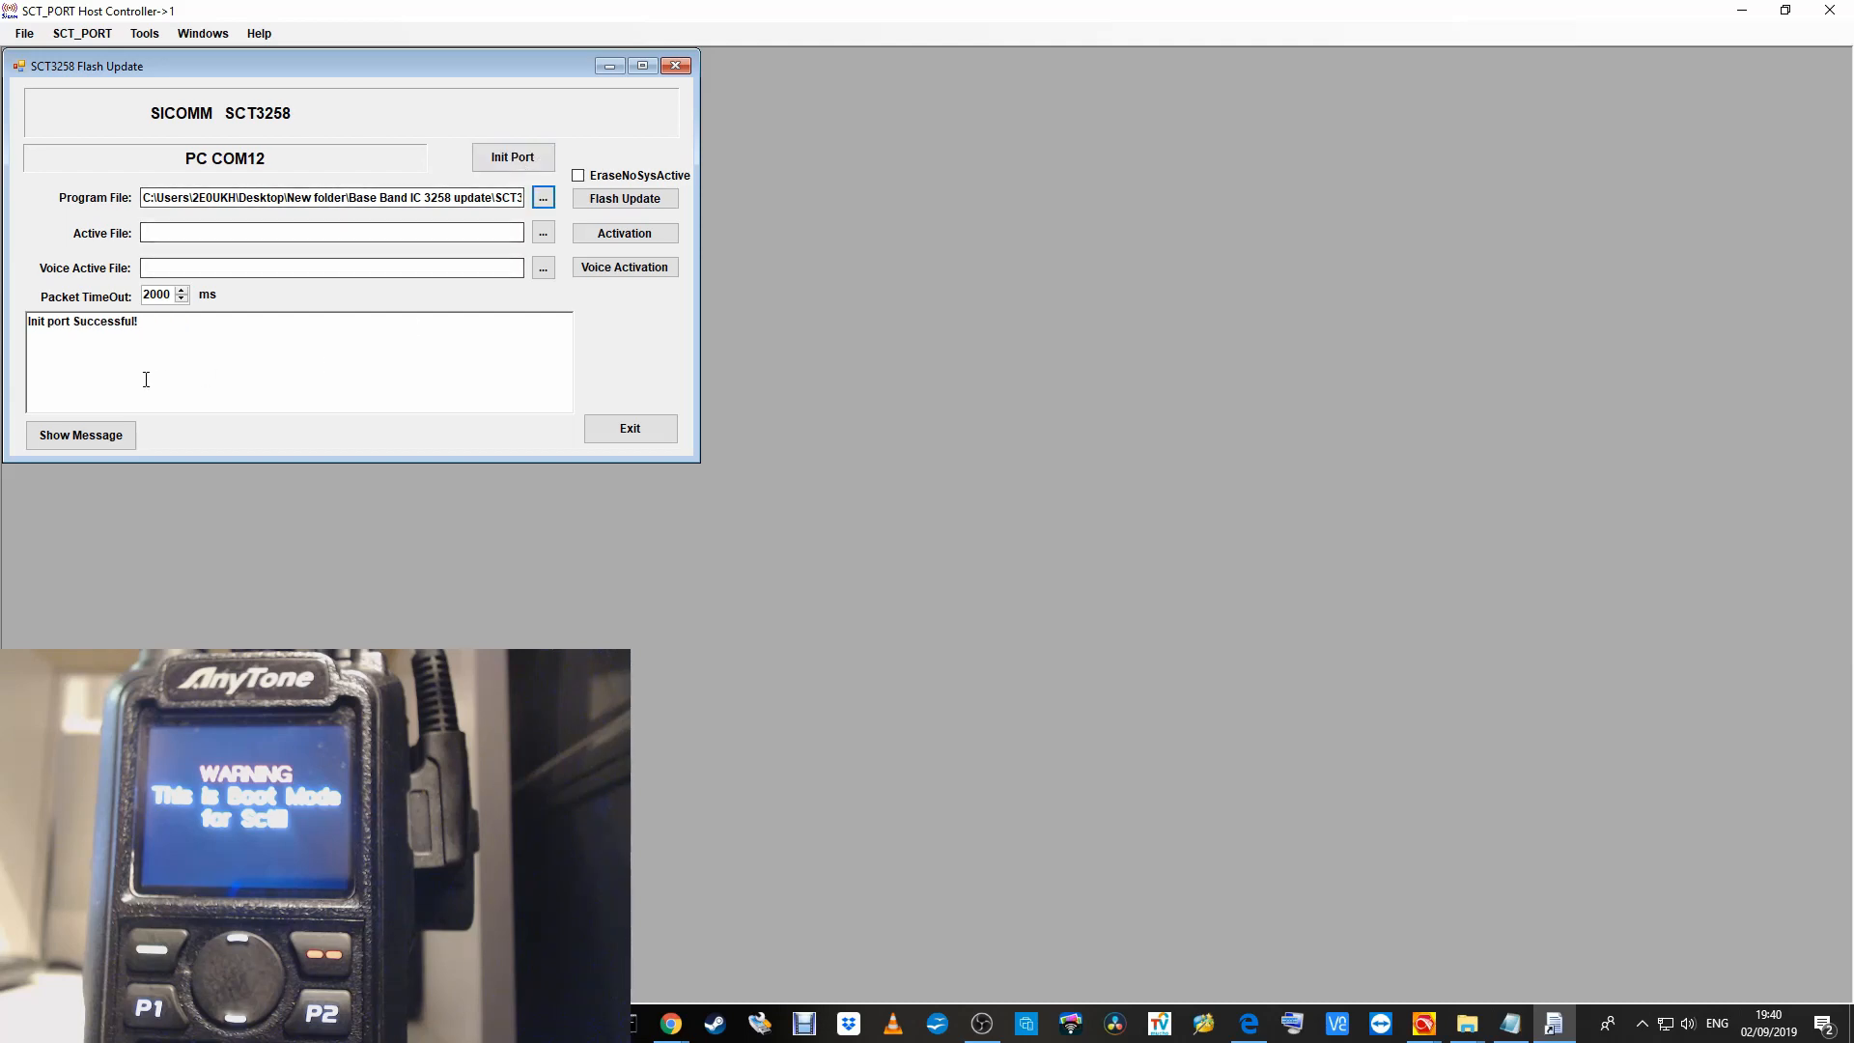
click(604, 200)
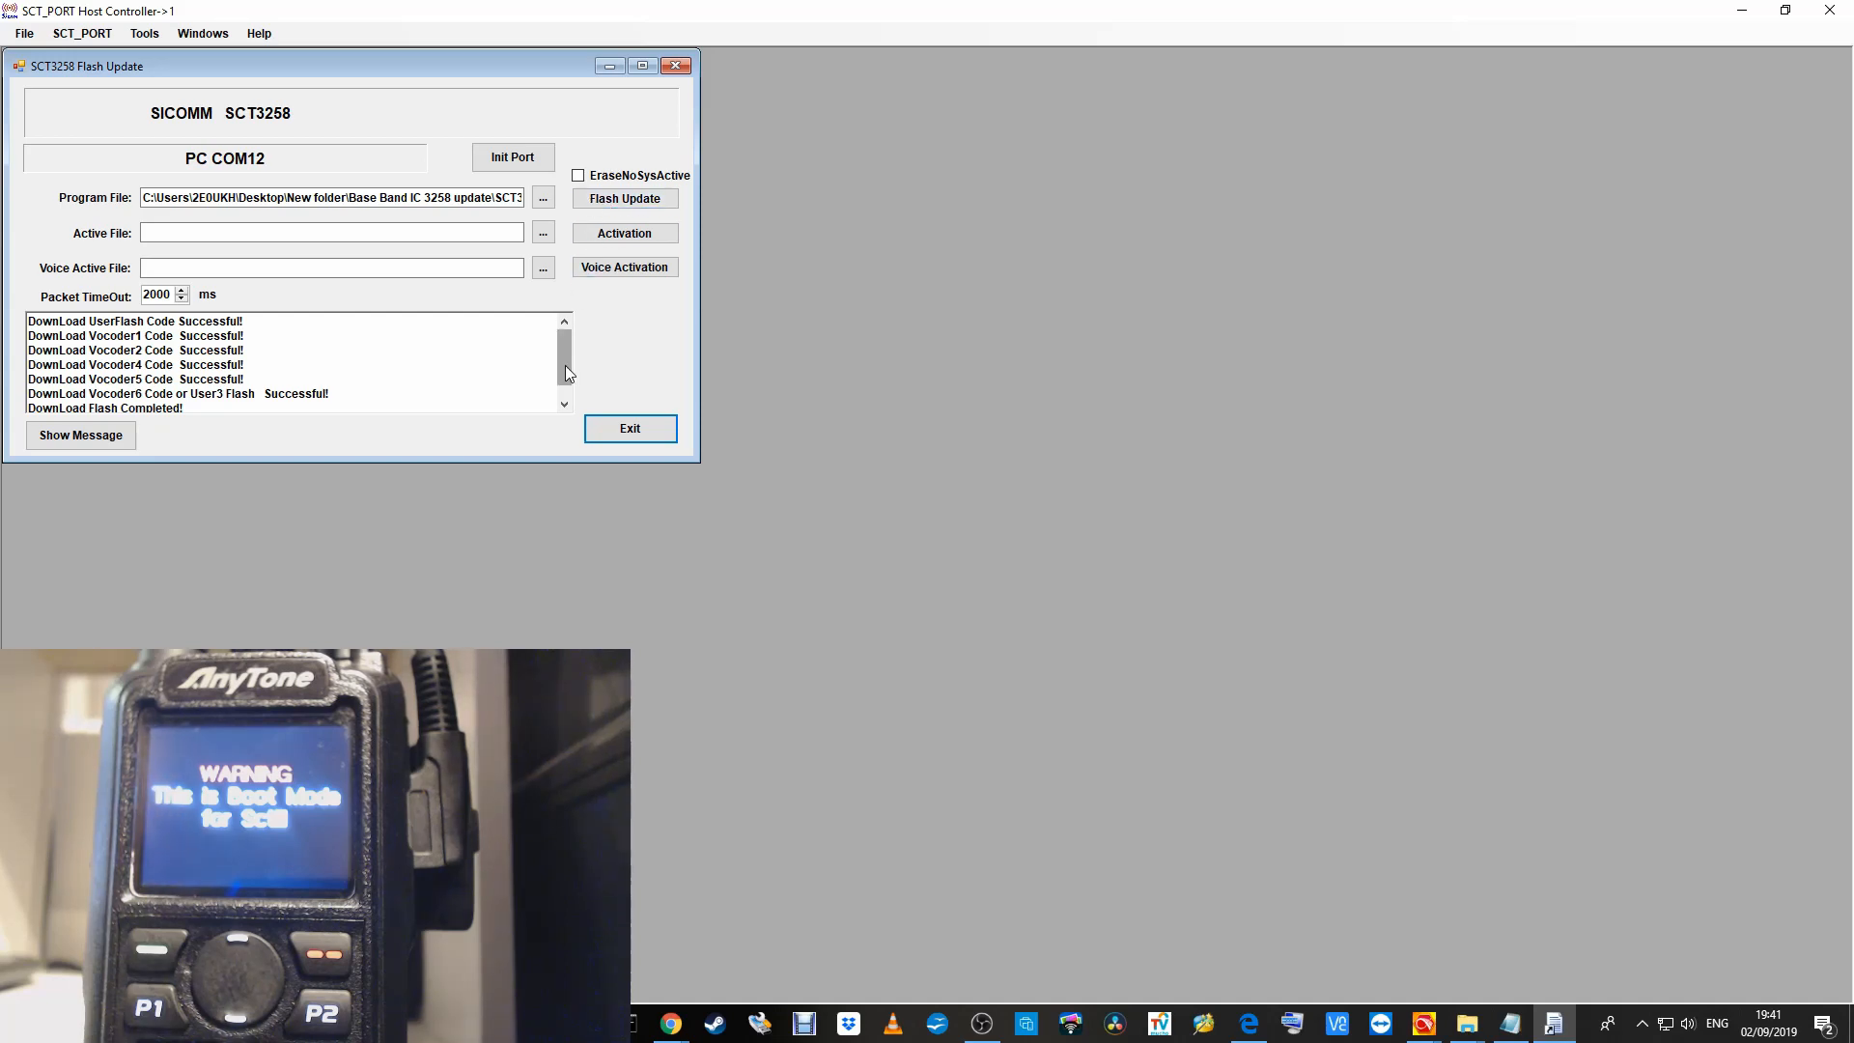
drag(566, 375, 566, 387)
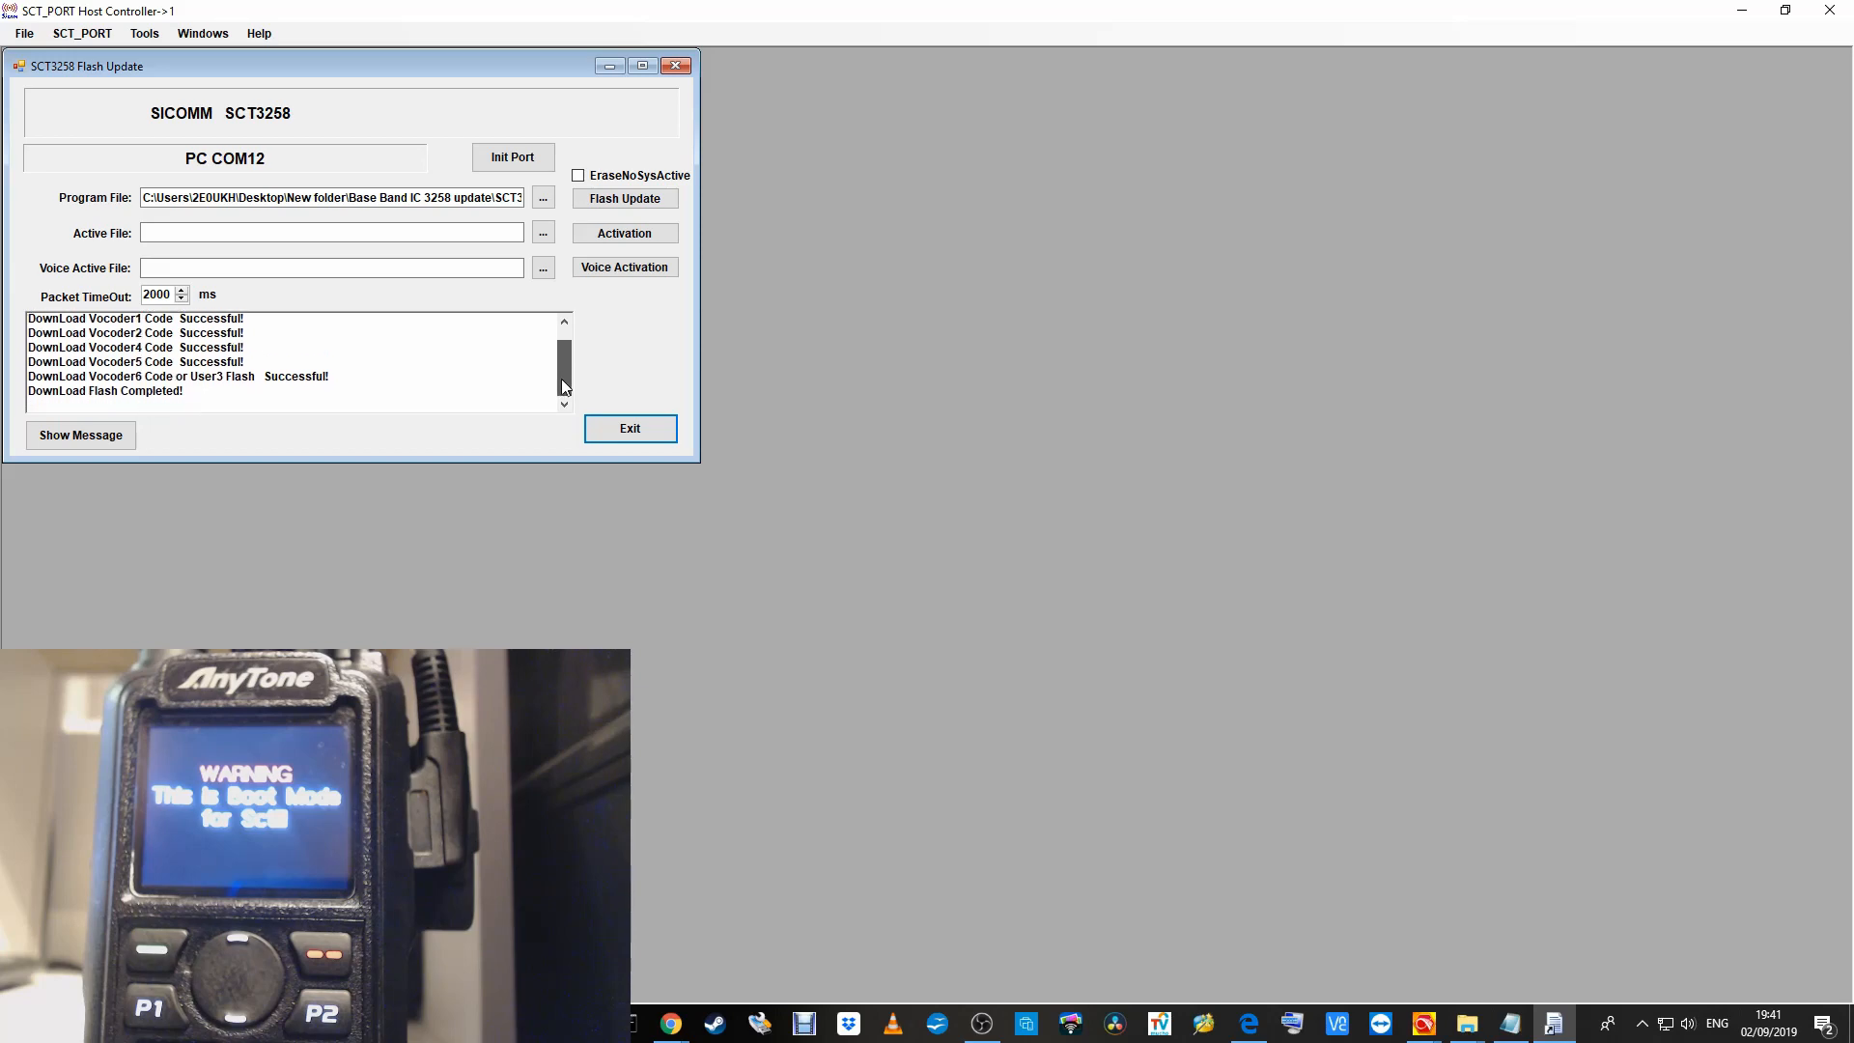
click(626, 432)
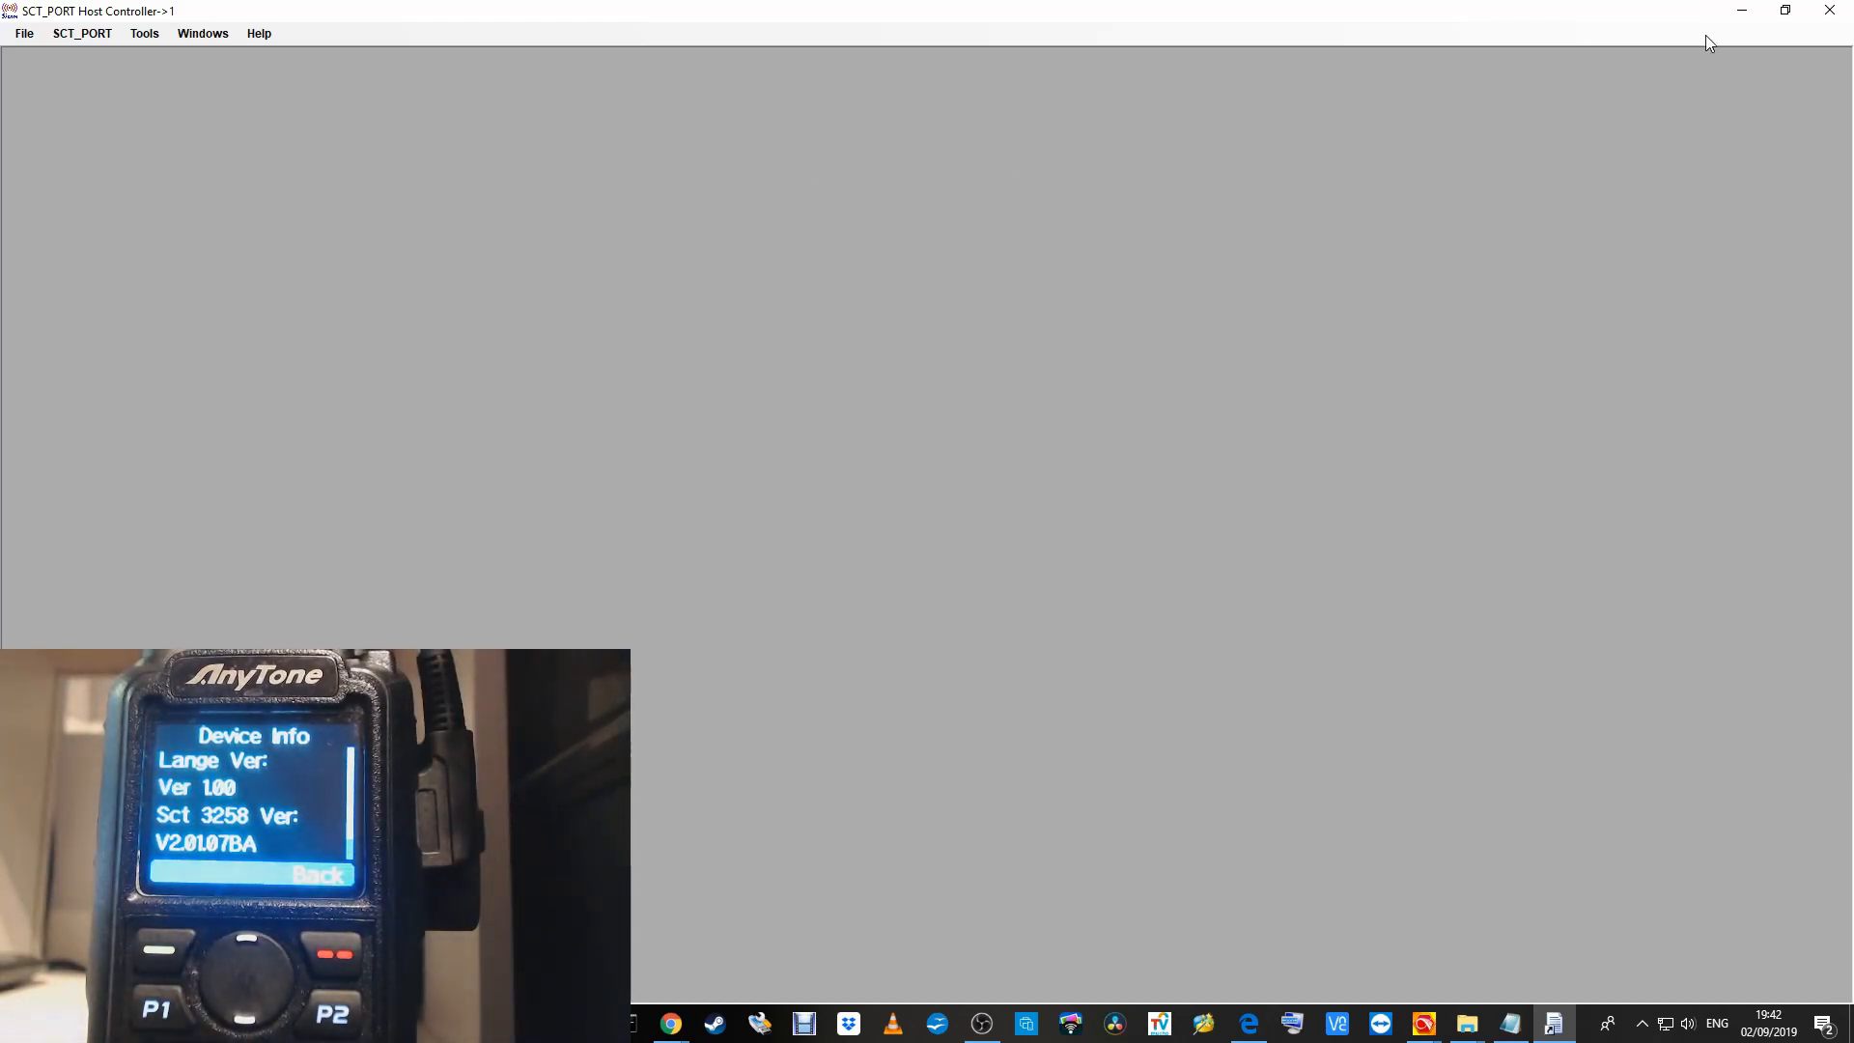
- Look up the base band hex file in New folder > Base Band IC 3258 update on the desktop, and close the folder
click(1742, 10)
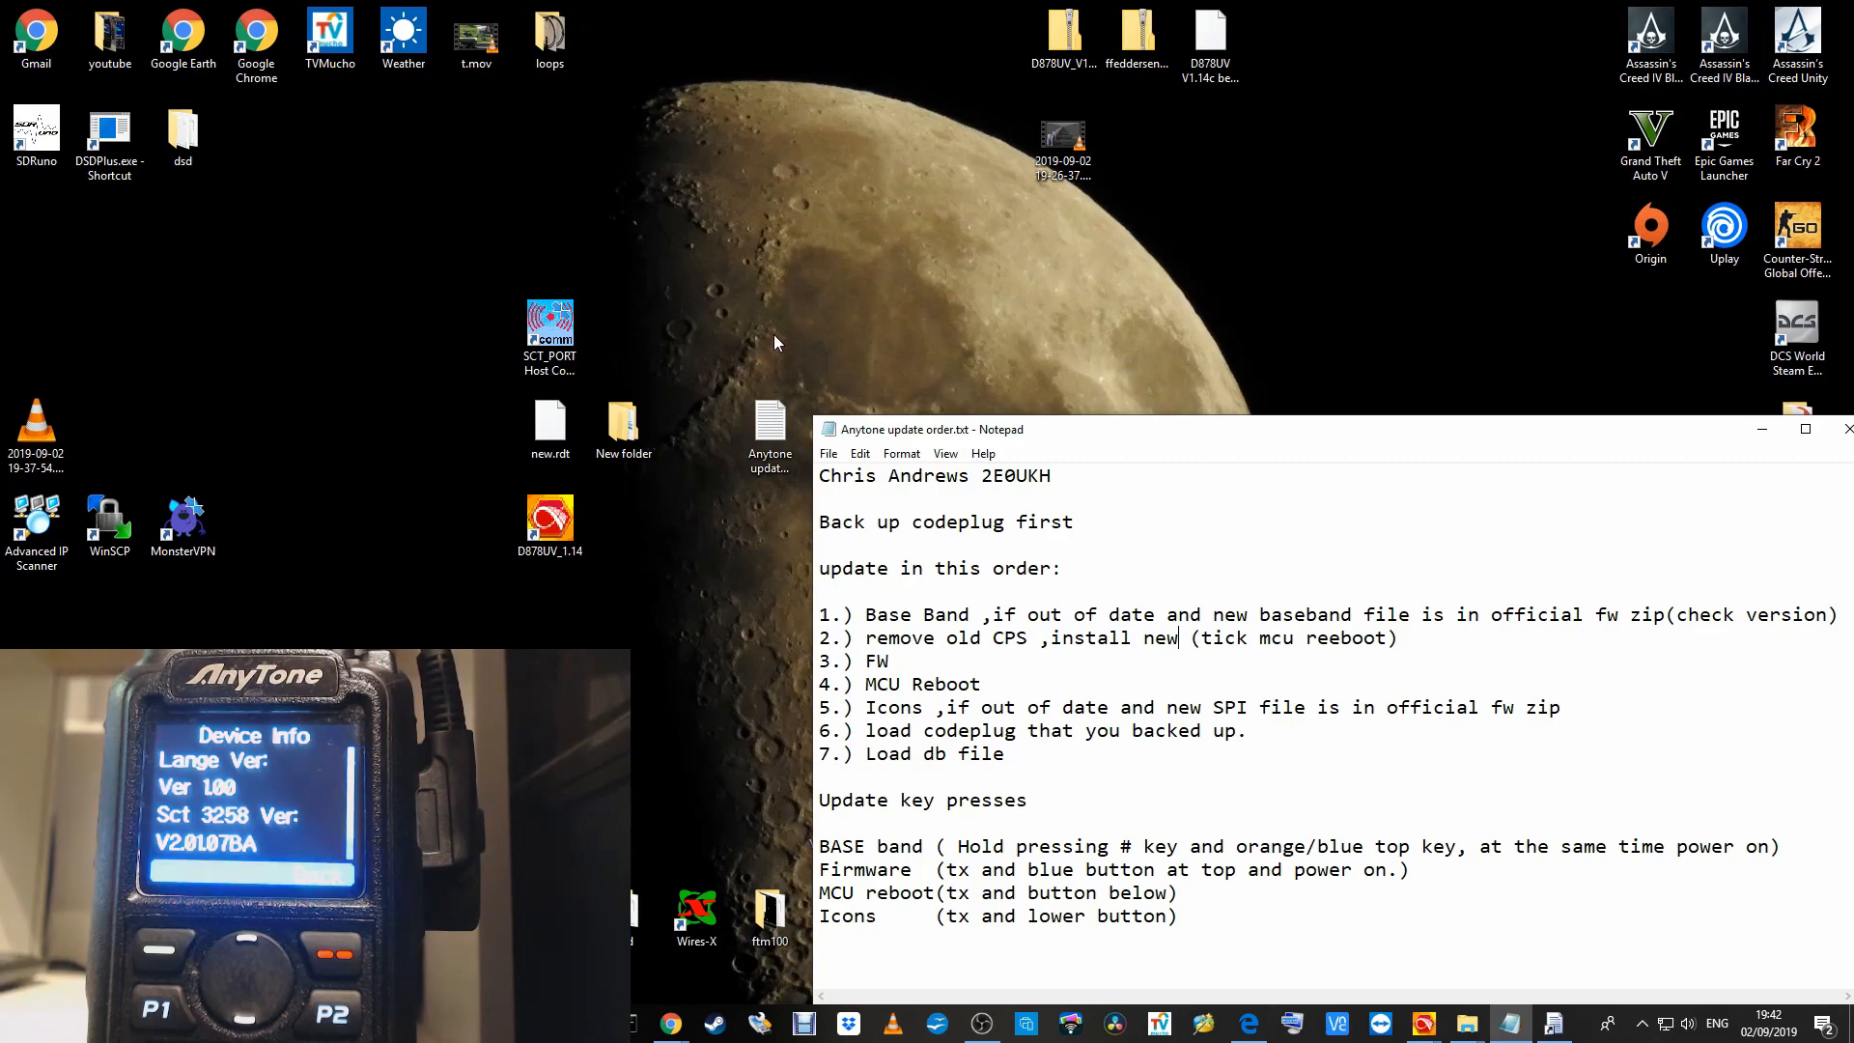
double_click(621, 431)
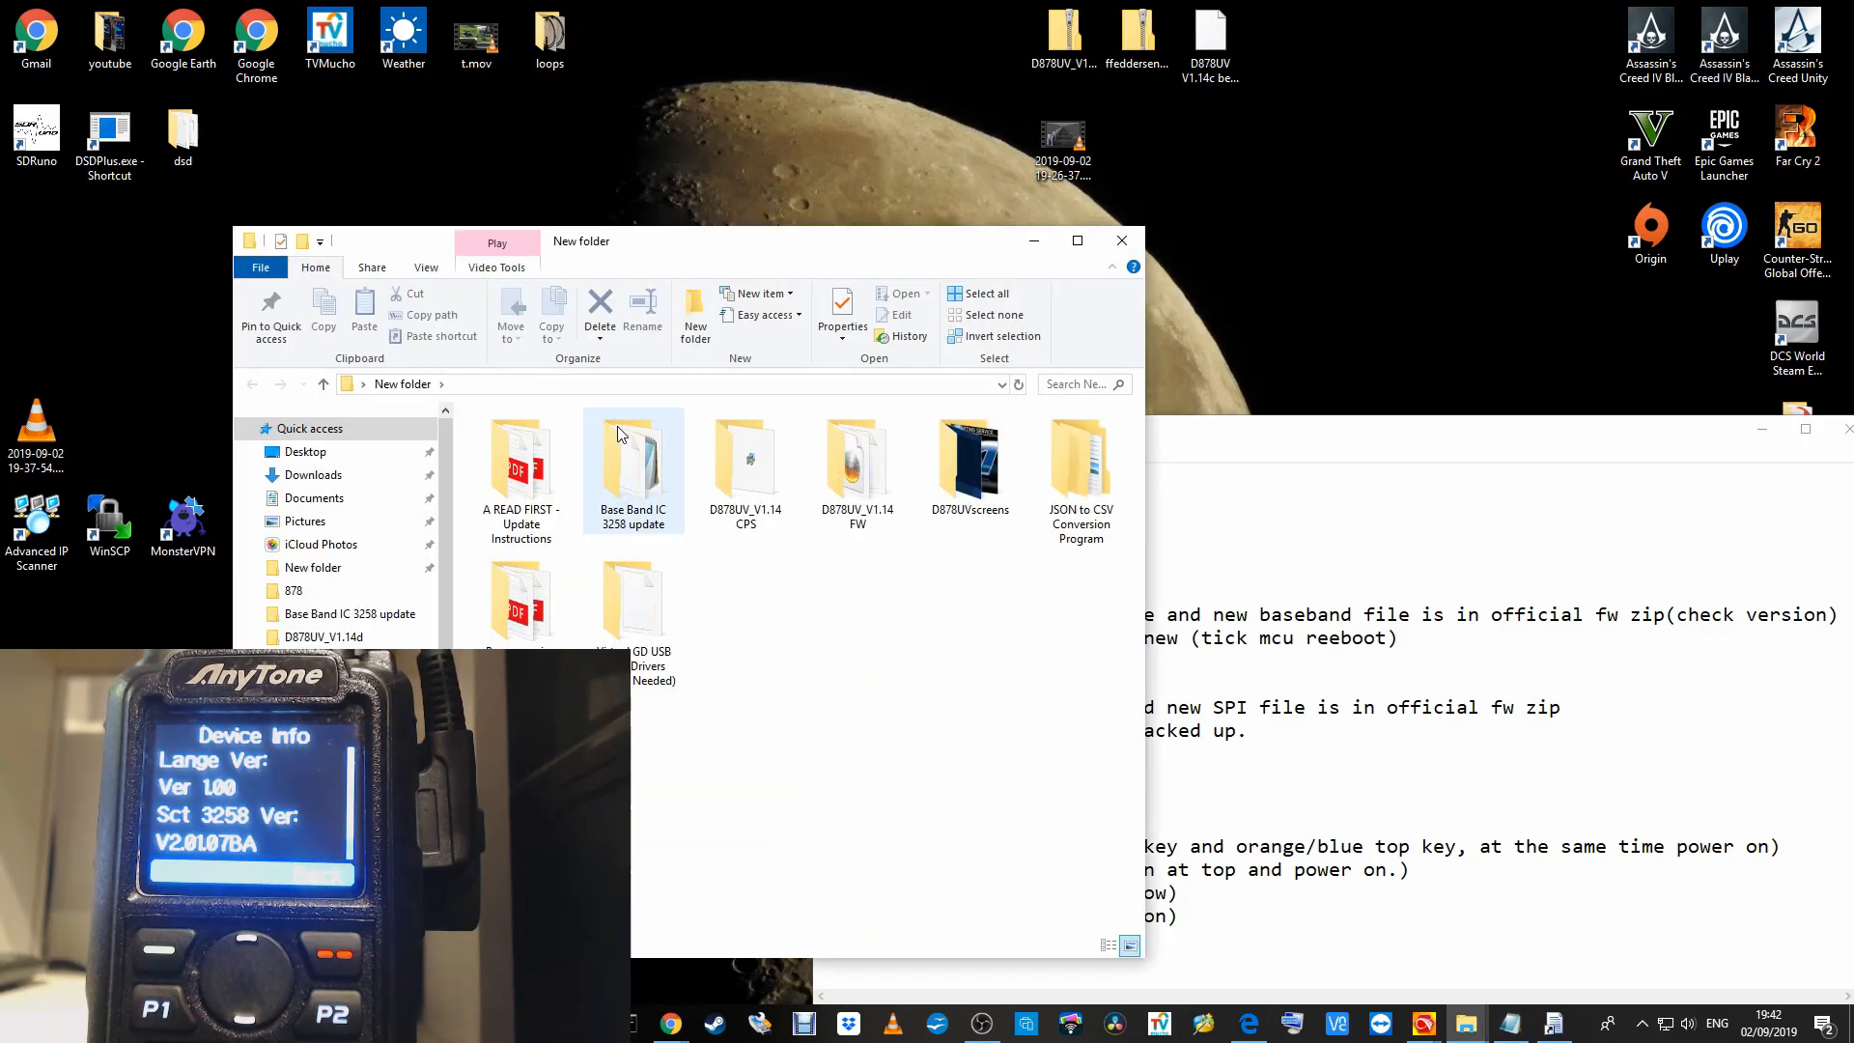
double_click(639, 475)
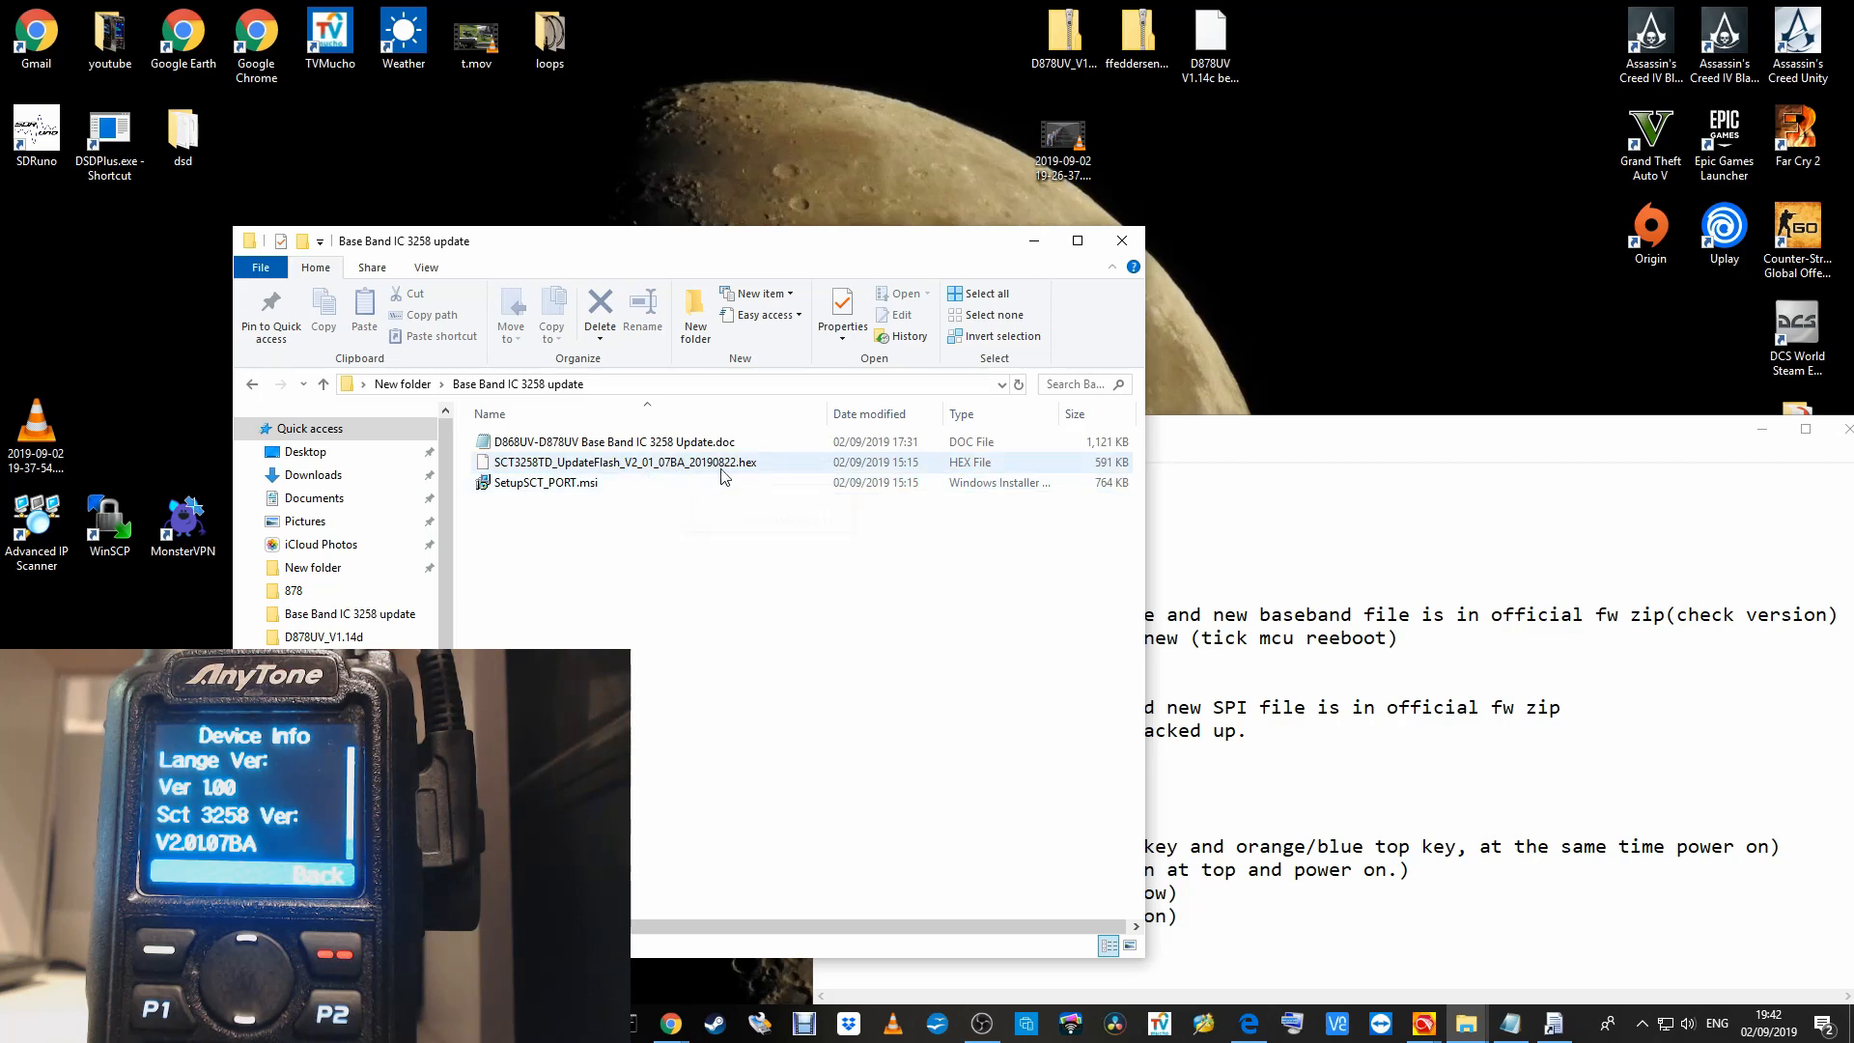
click(1117, 248)
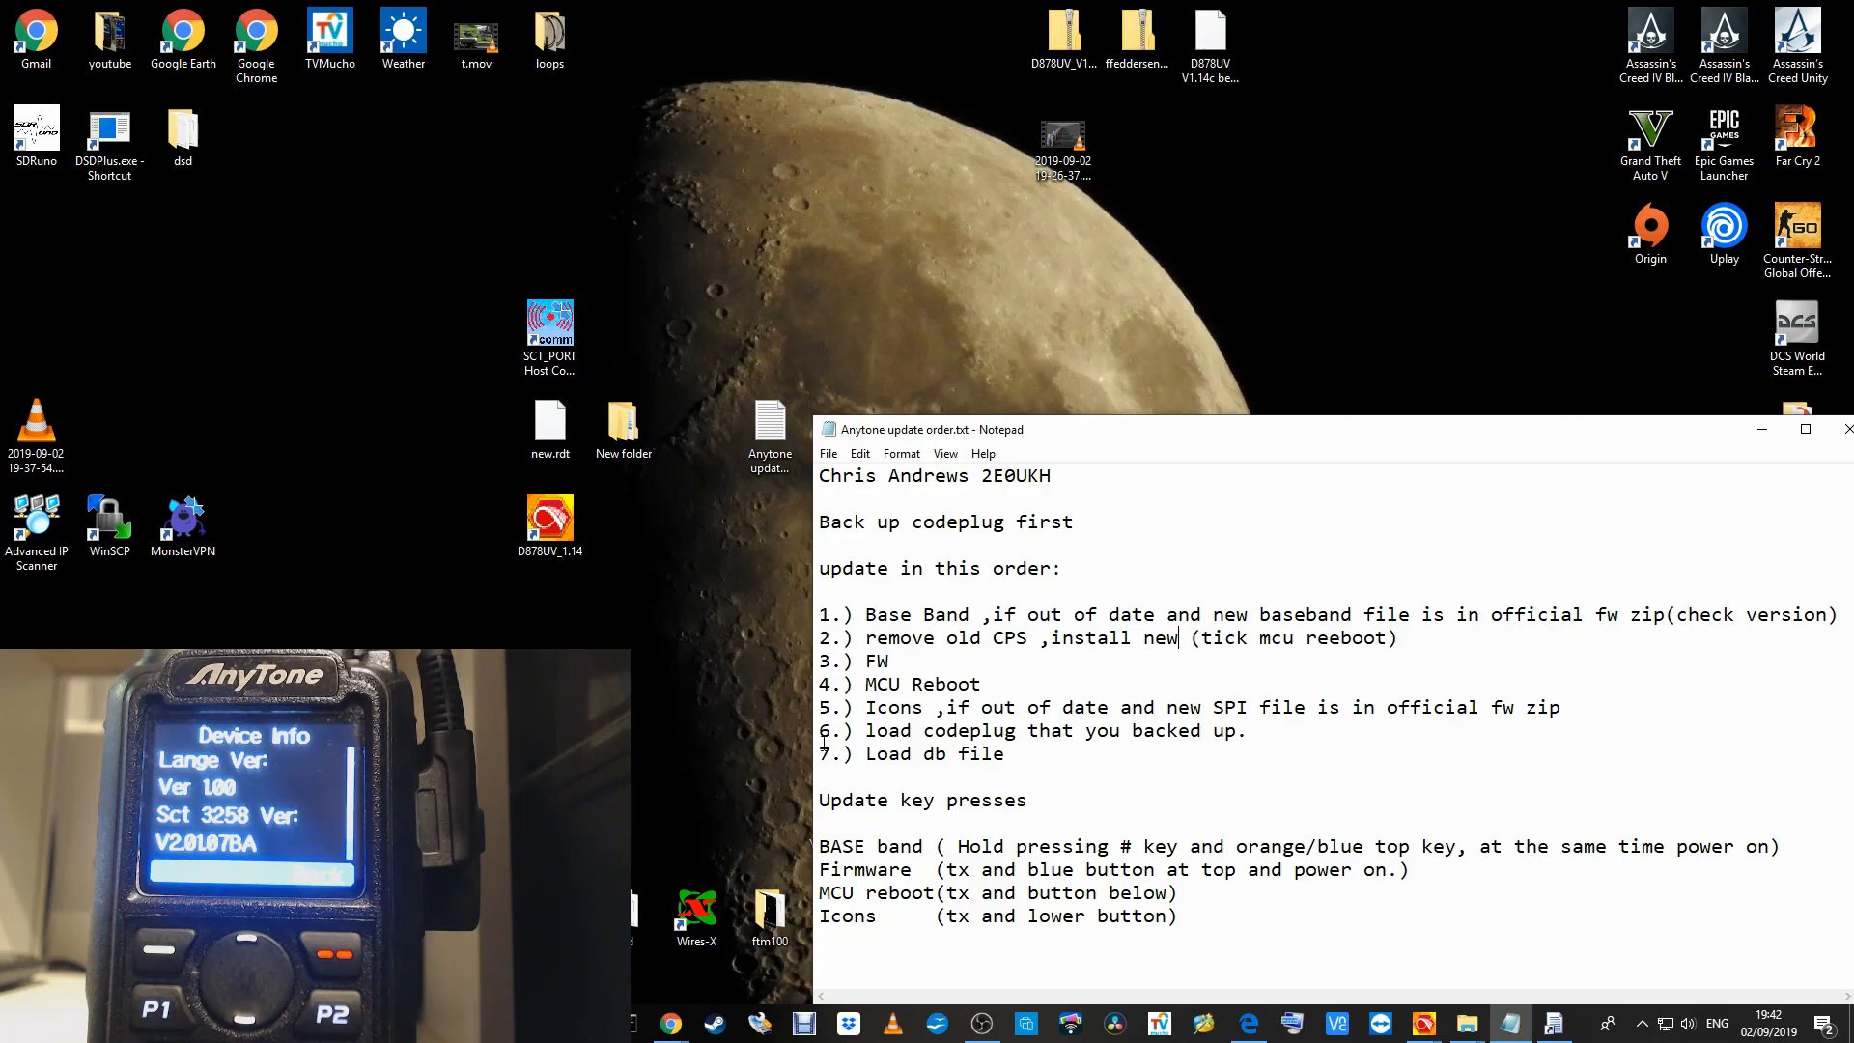
click(981, 1024)
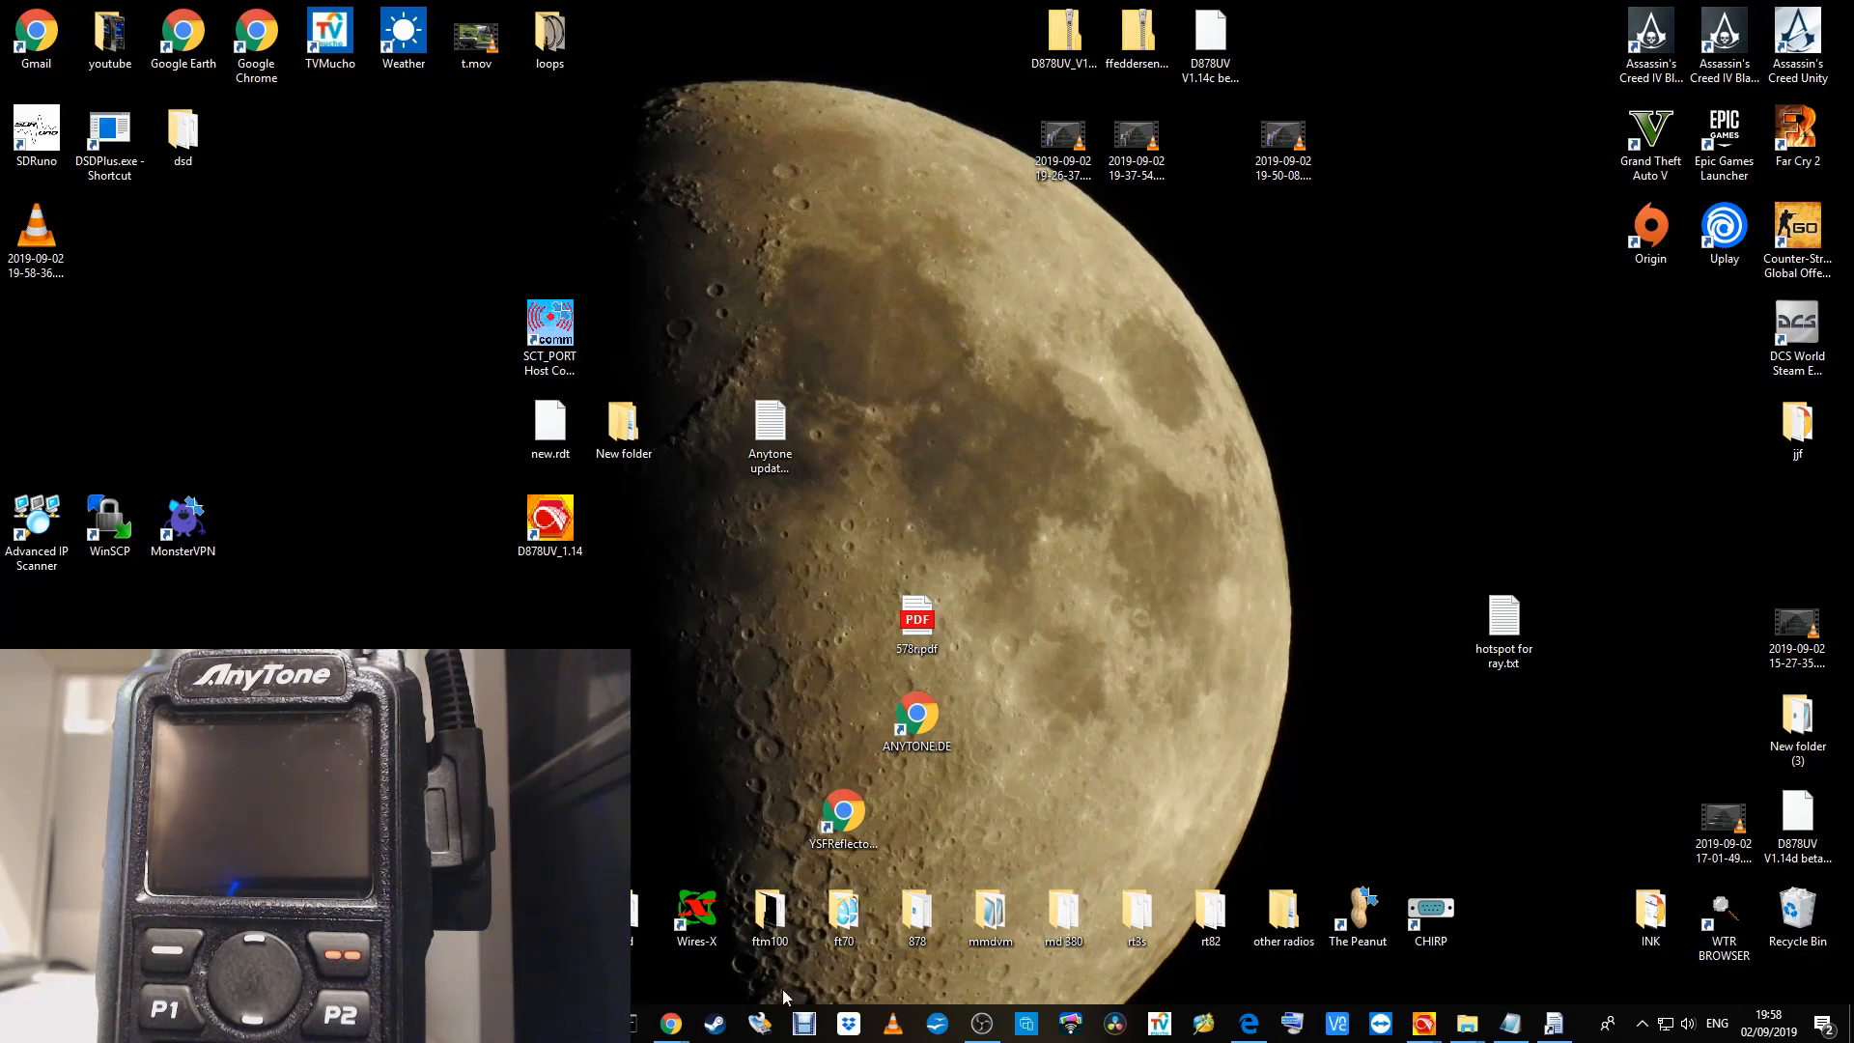
click(982, 1023)
click(982, 1023)
- Find the uninstall option of the recently added D878UV_1.14 program and dismiss it without uninstalling
key(super)
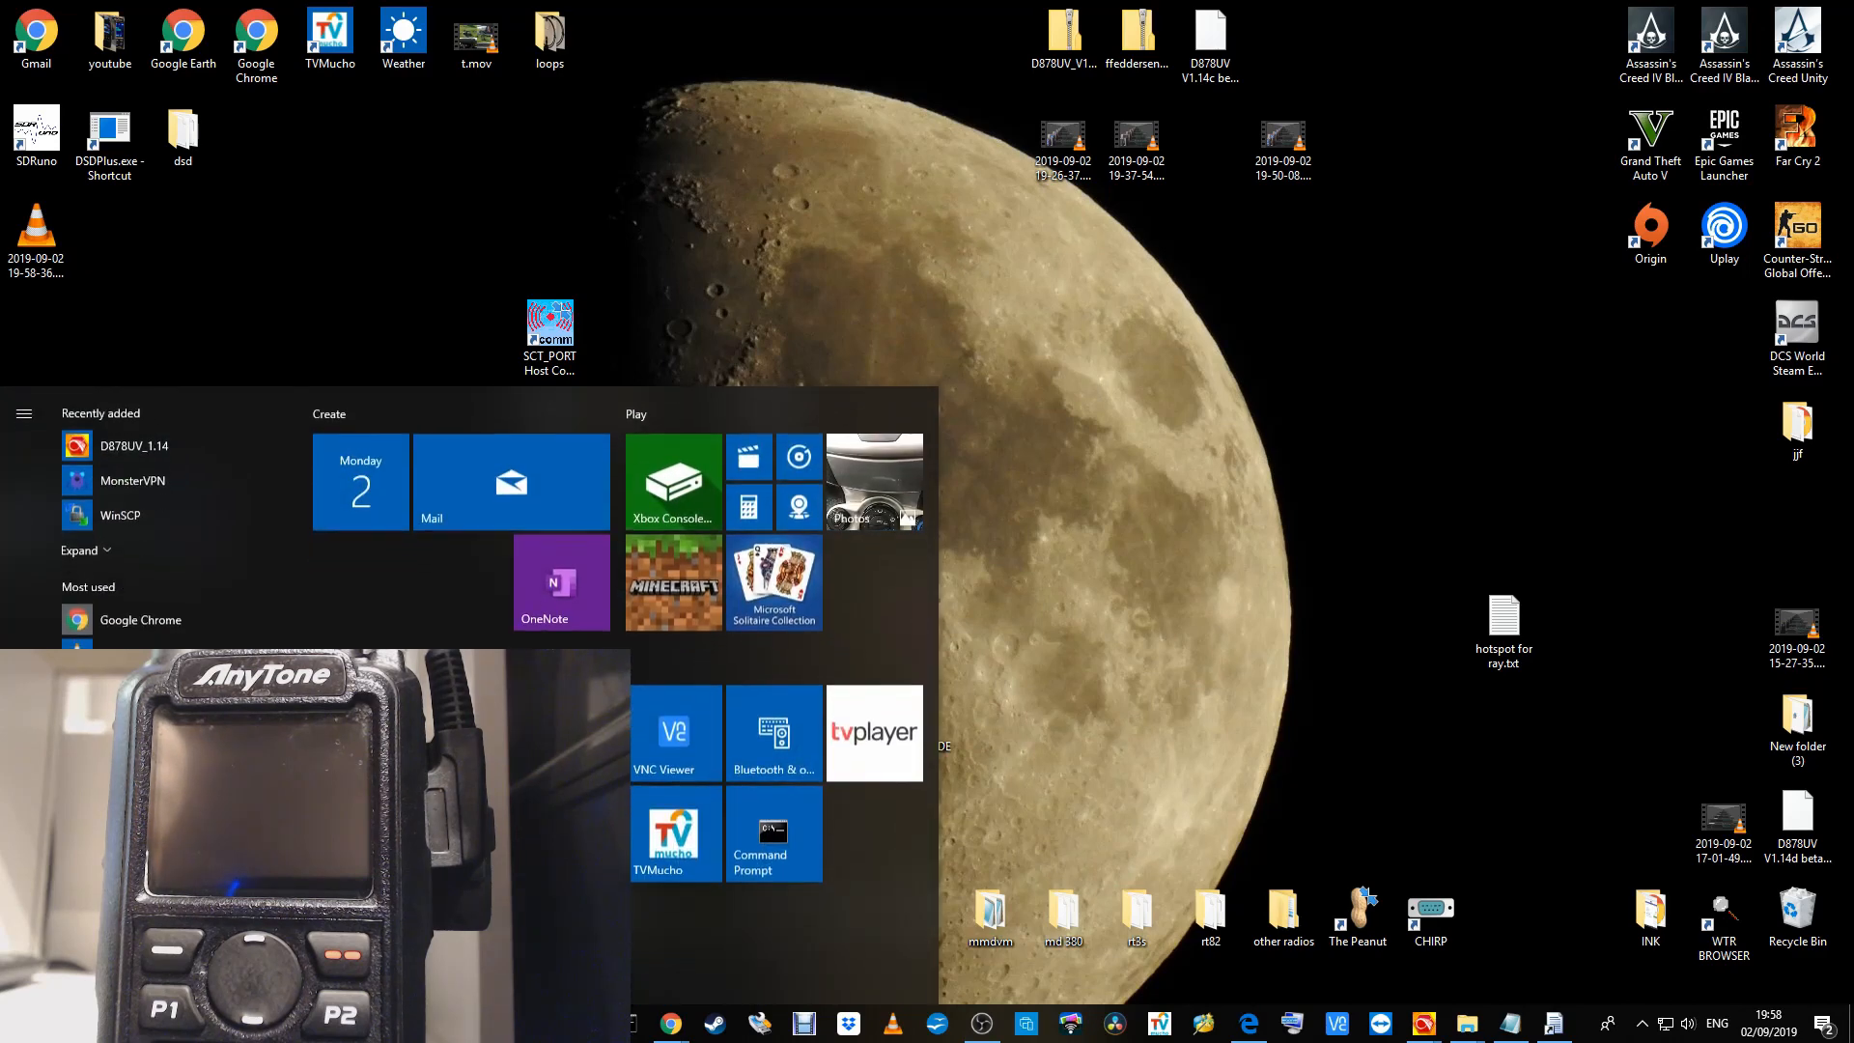
right_click(136, 448)
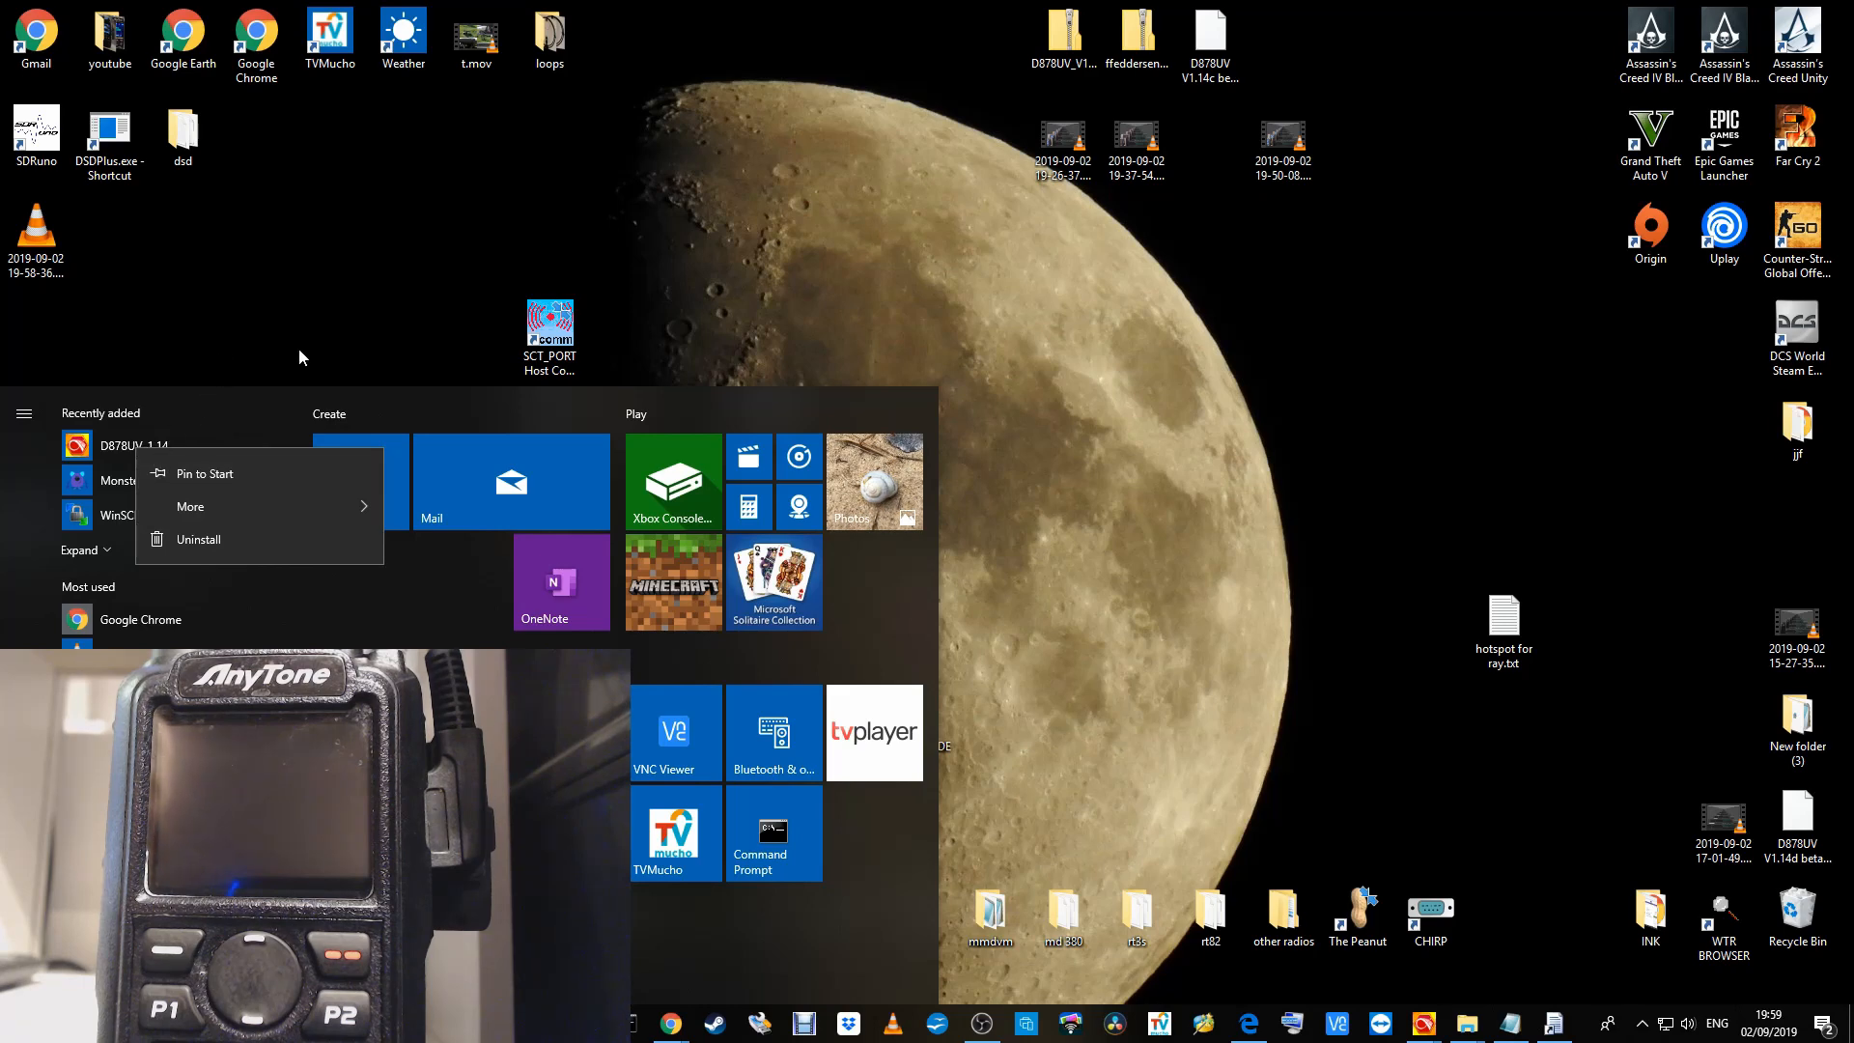
click(295, 320)
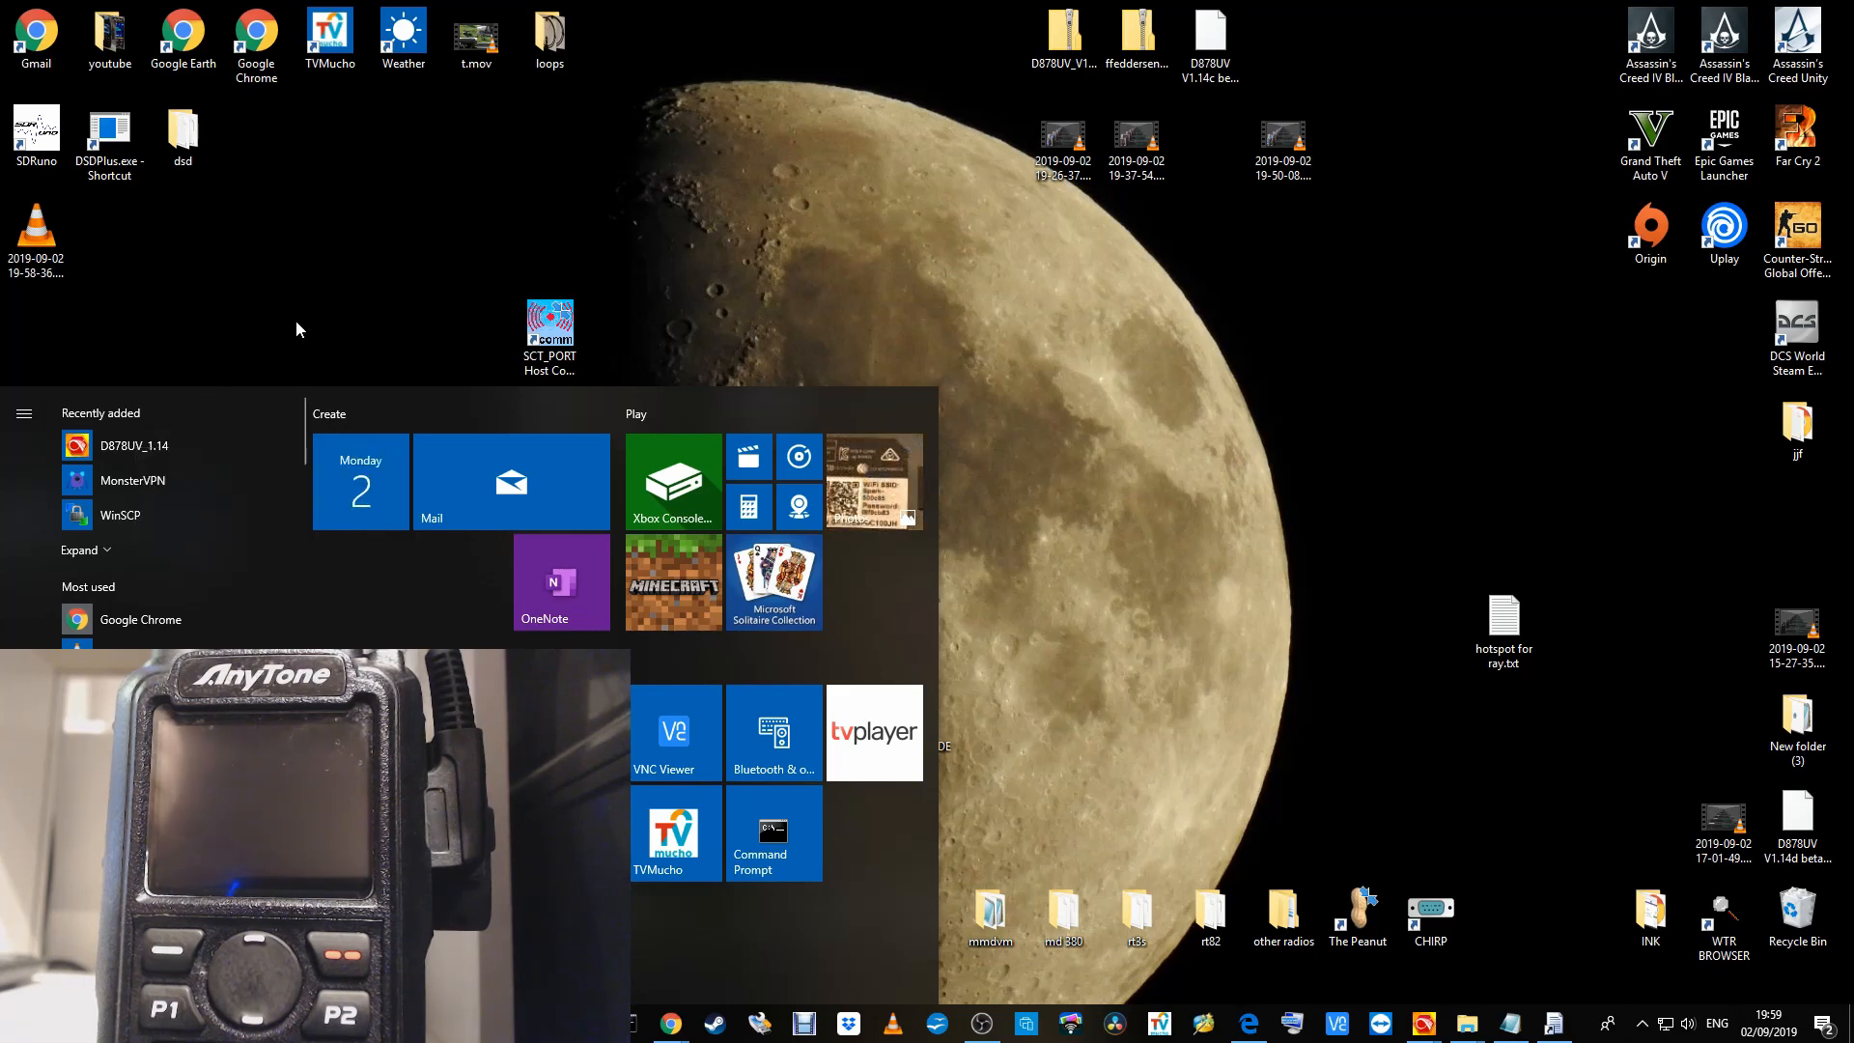
click(820, 322)
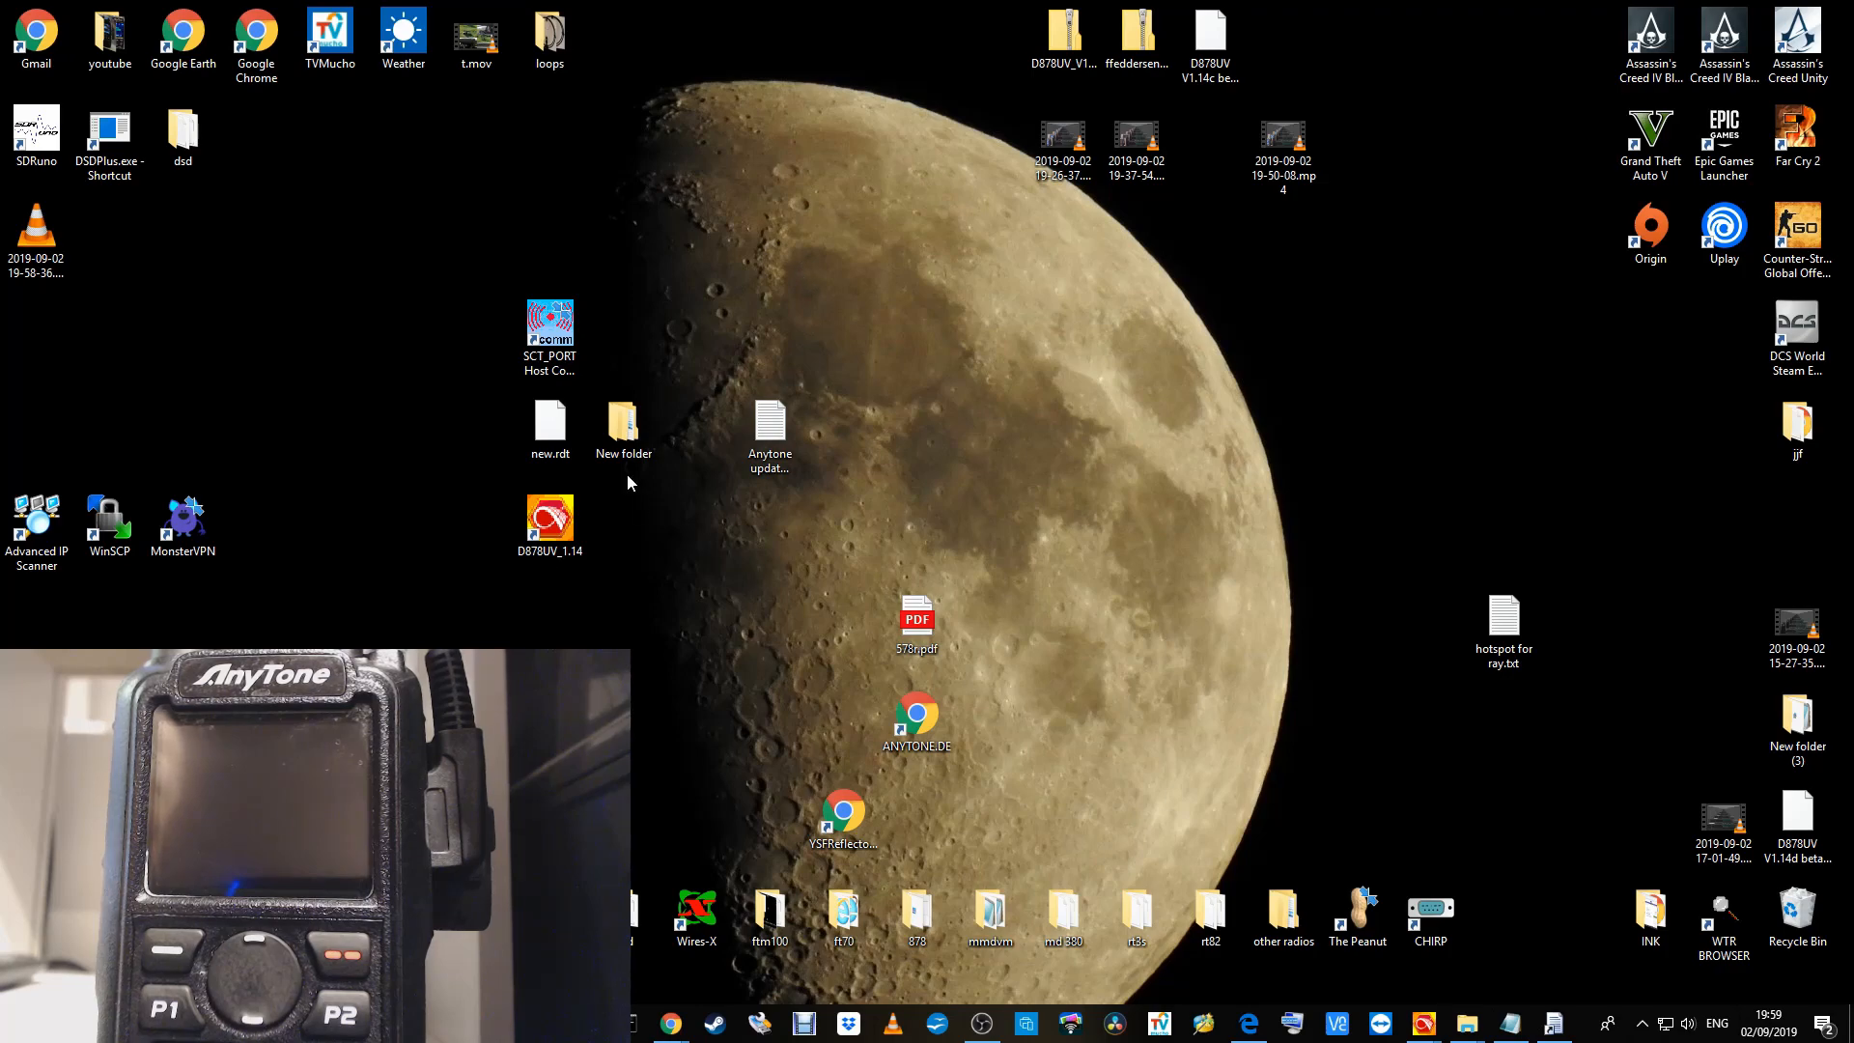
- Look up the CPS installer in New folder > D878UV_V1.14 CPS on the desktop and put the folder window away
double_click(626, 439)
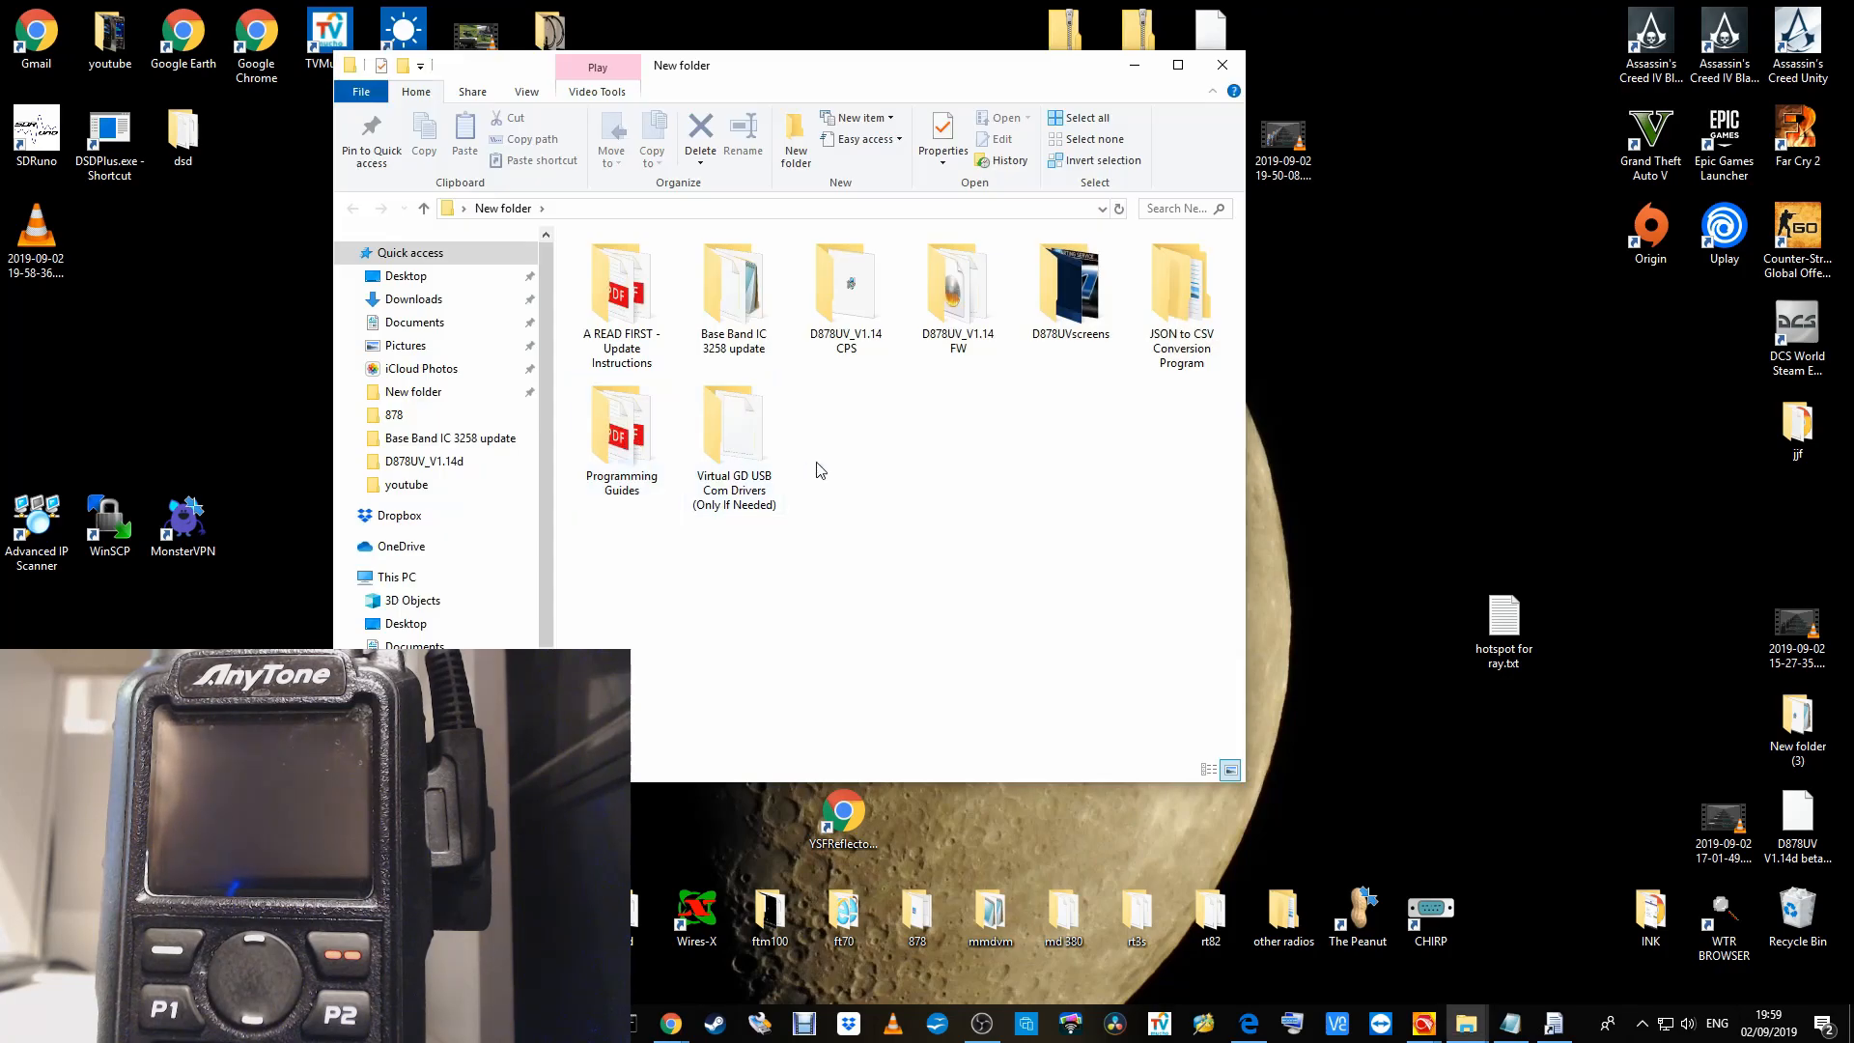
double_click(846, 305)
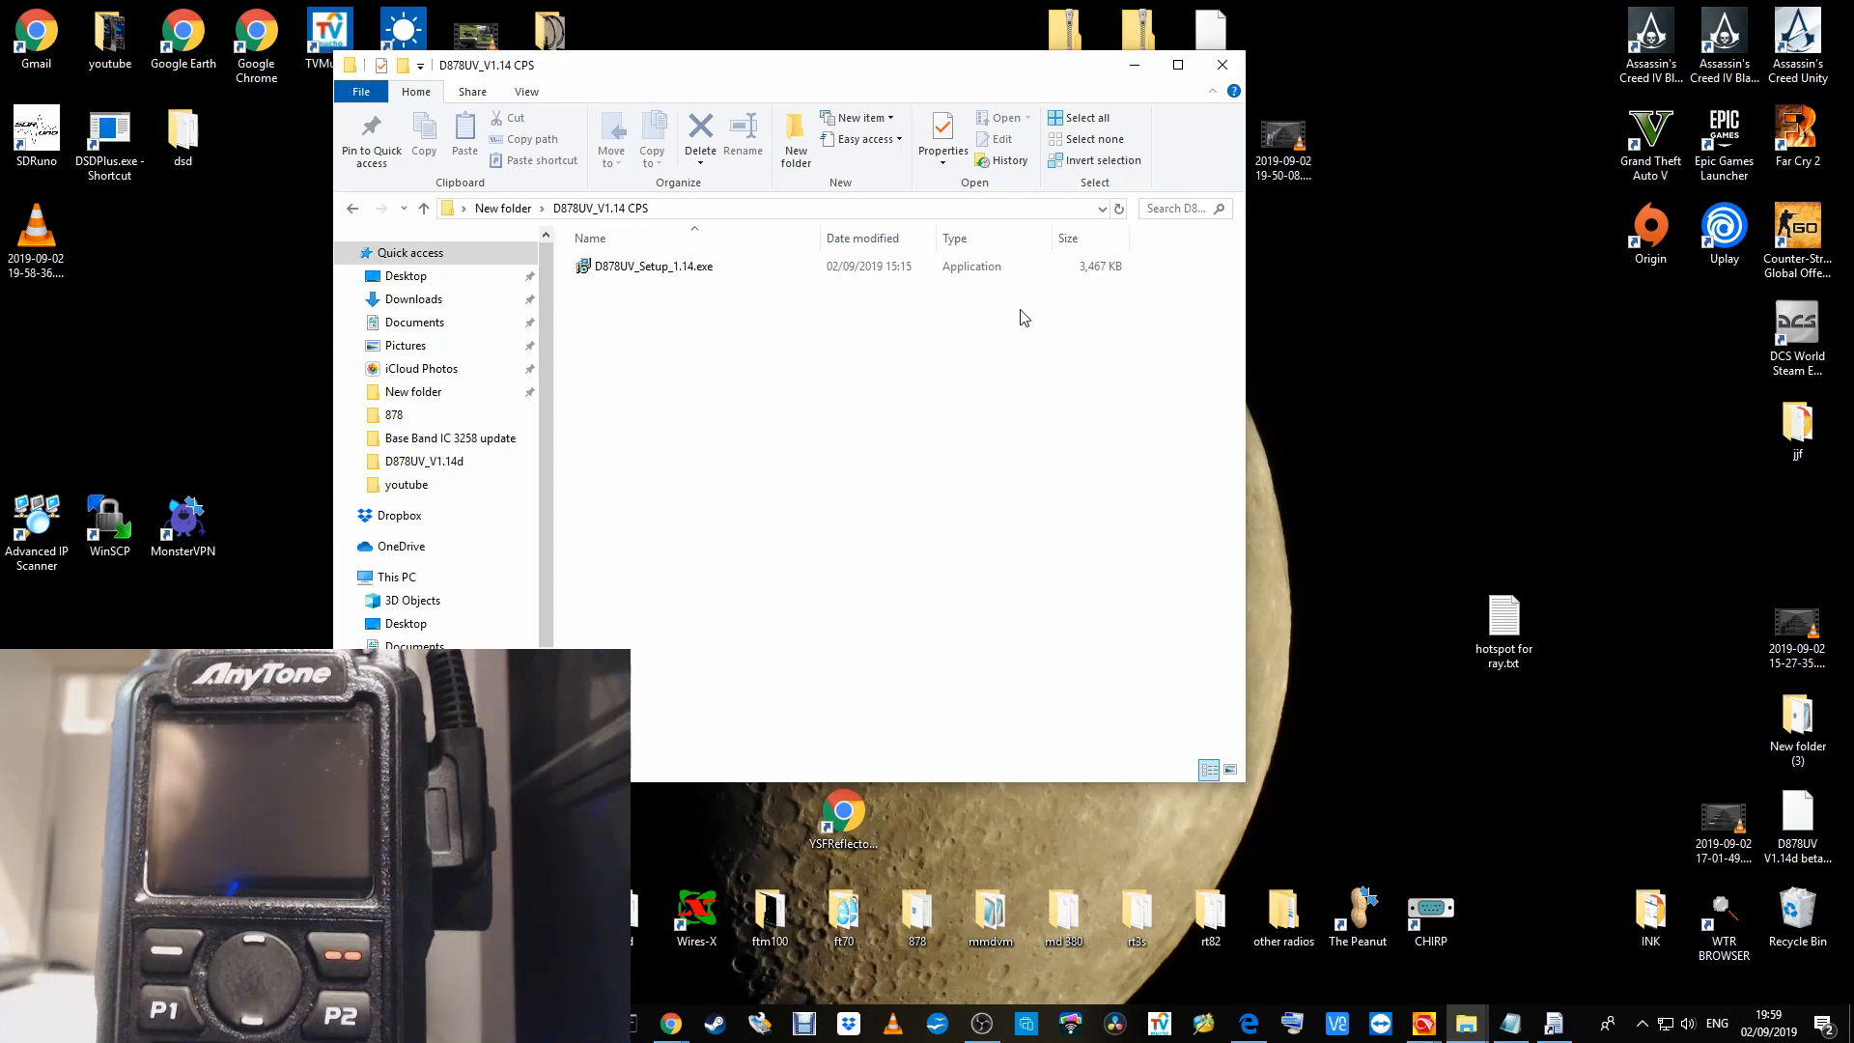
click(1135, 67)
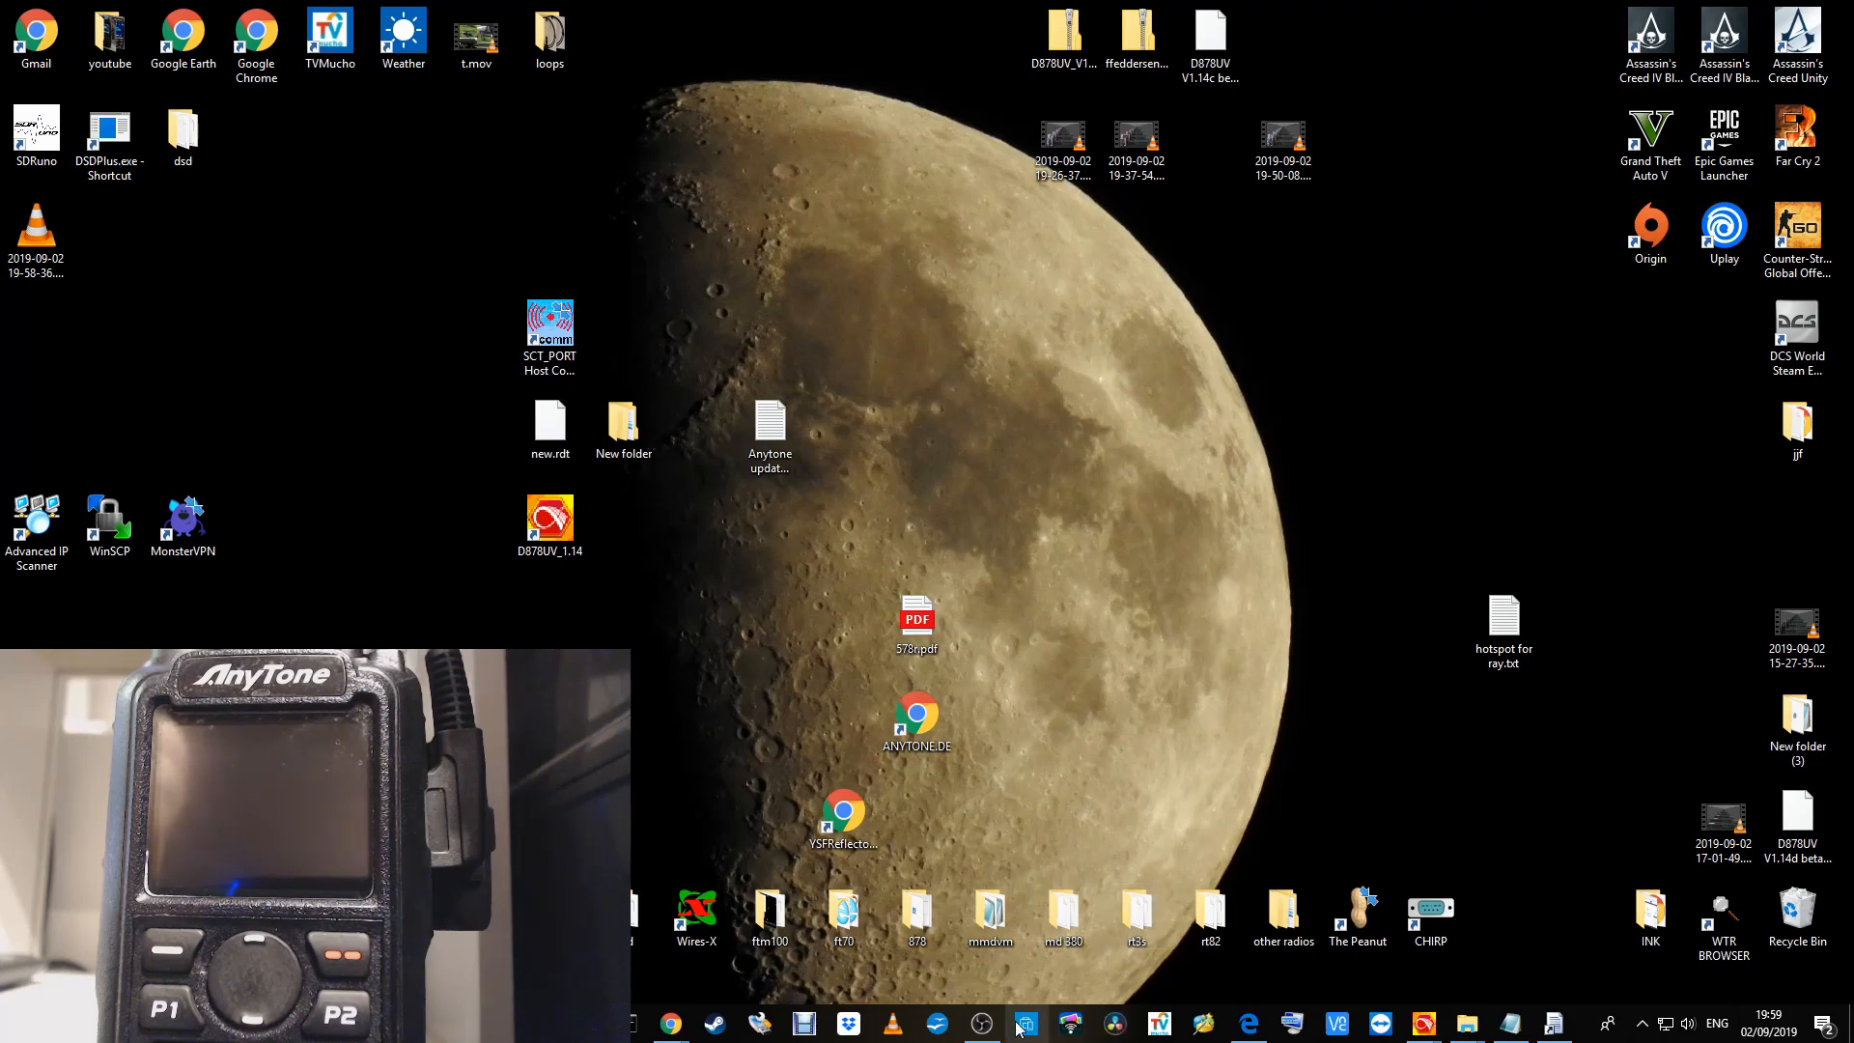
click(980, 1026)
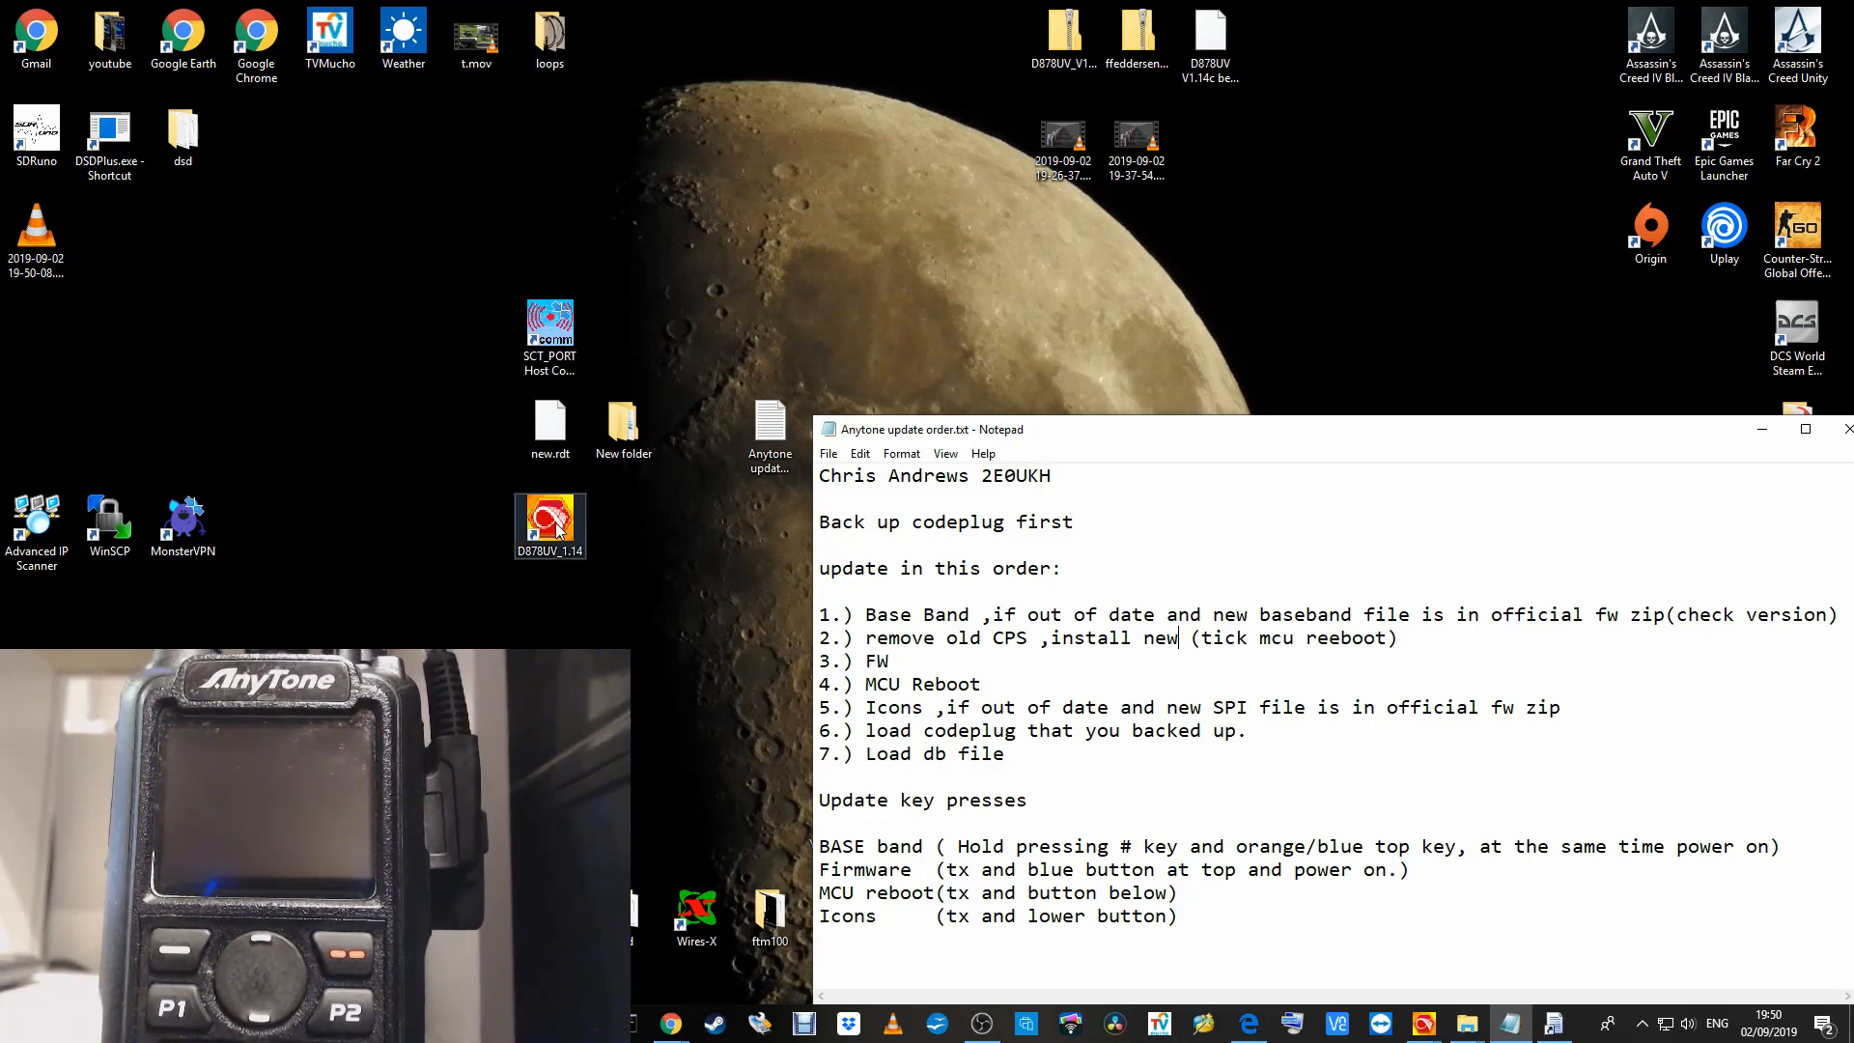
- Switch to the D878UV CPS window holding new.rdt and accept COM12 as its communication port
click(1422, 1025)
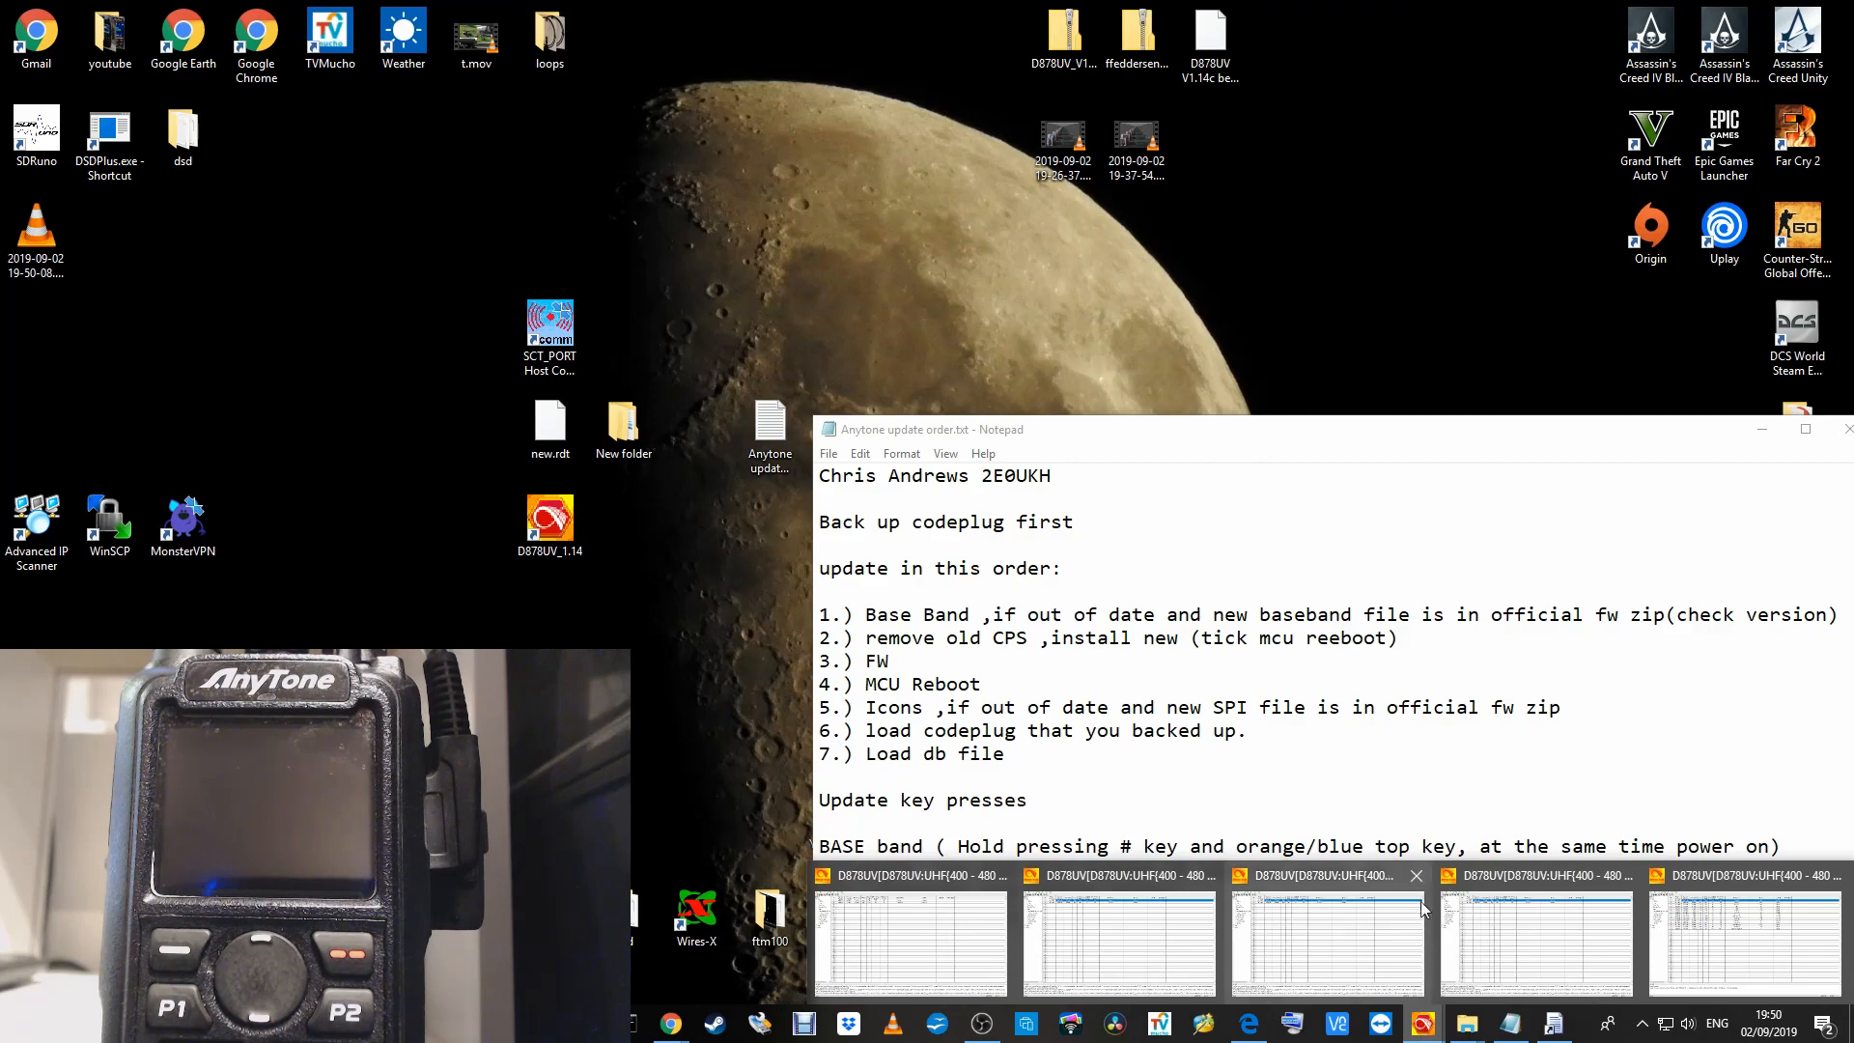
mouse_move(1356, 878)
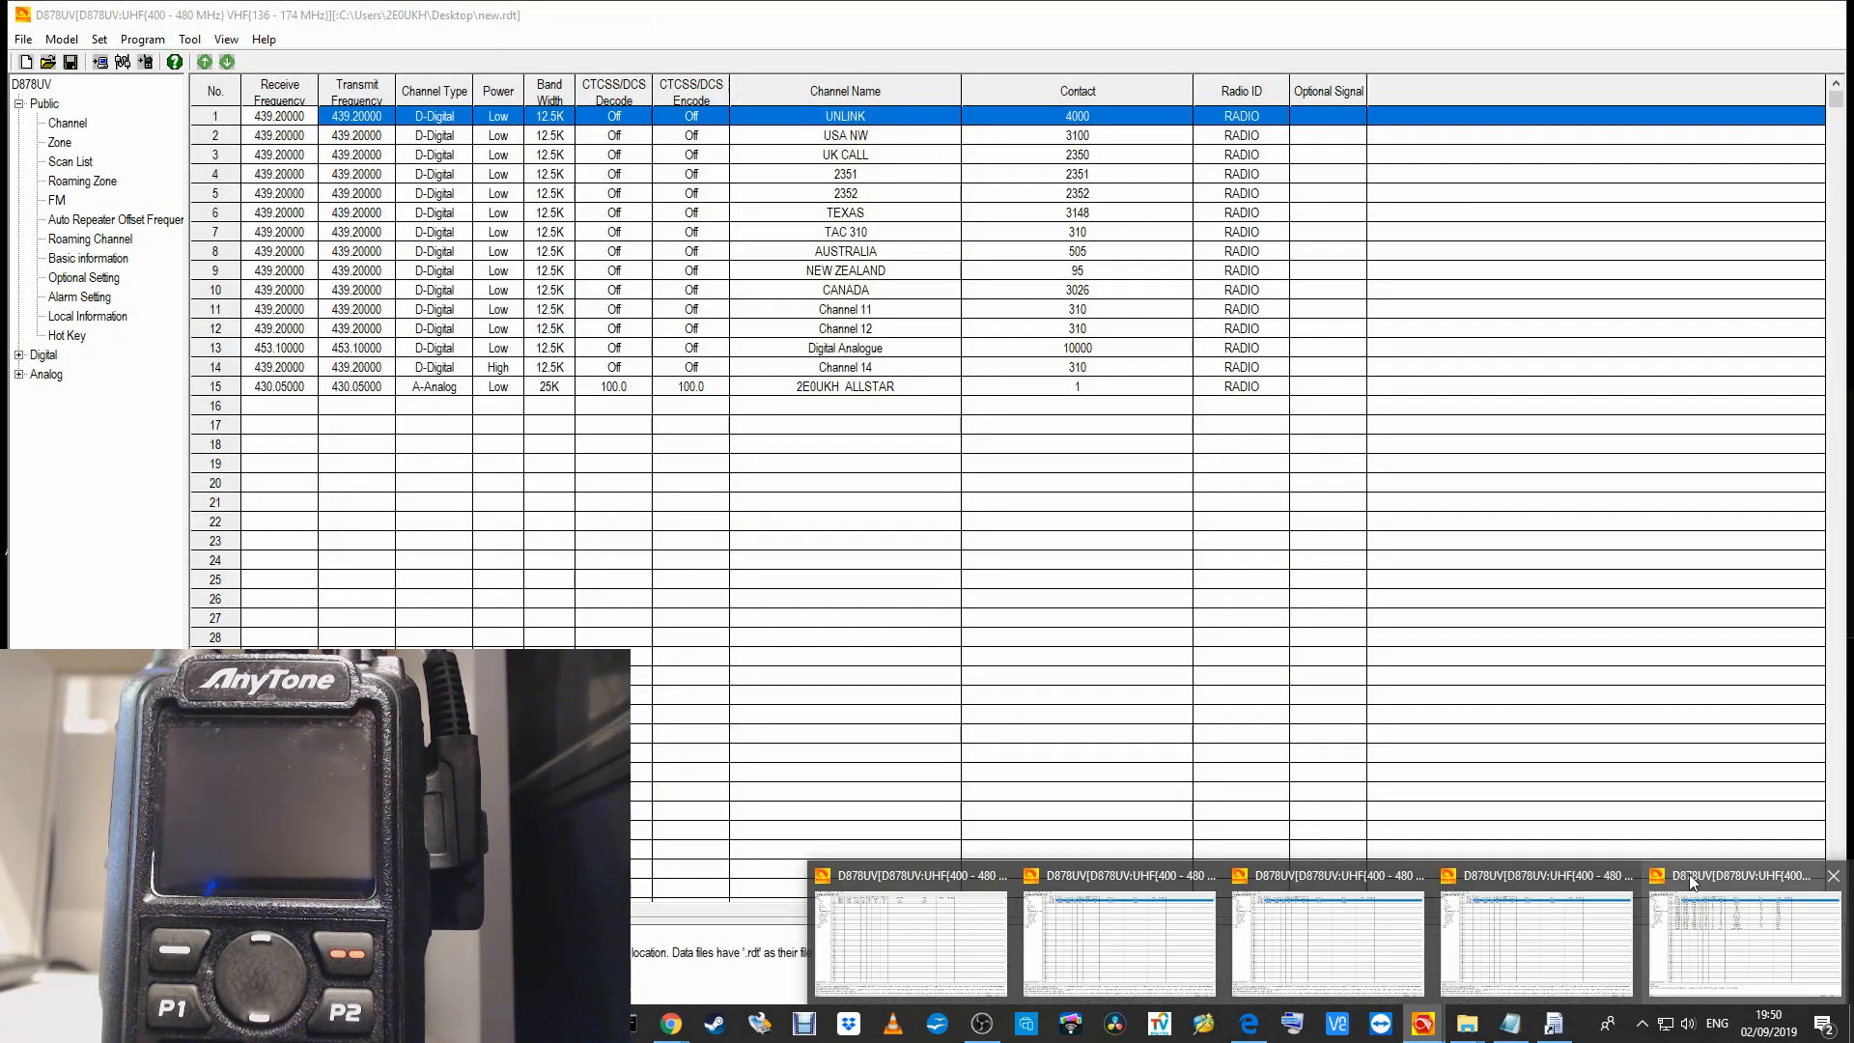
click(1689, 875)
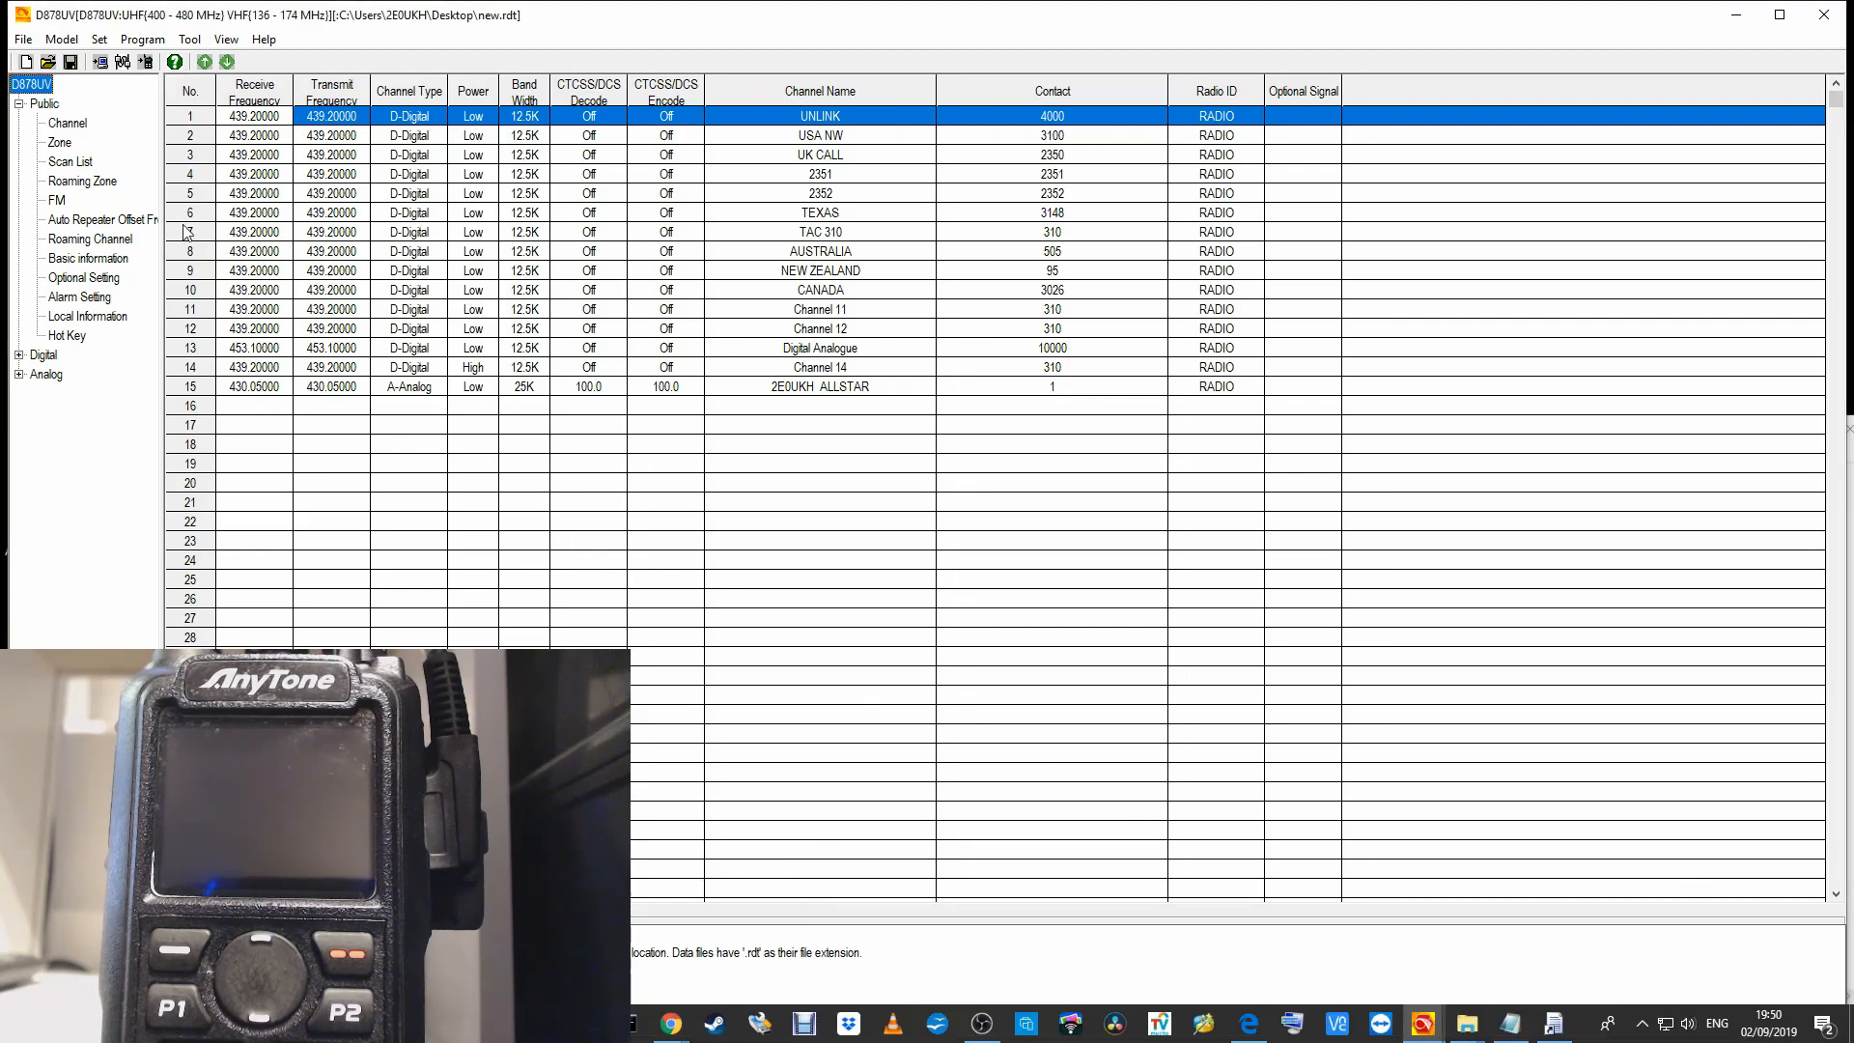
click(100, 40)
click(116, 59)
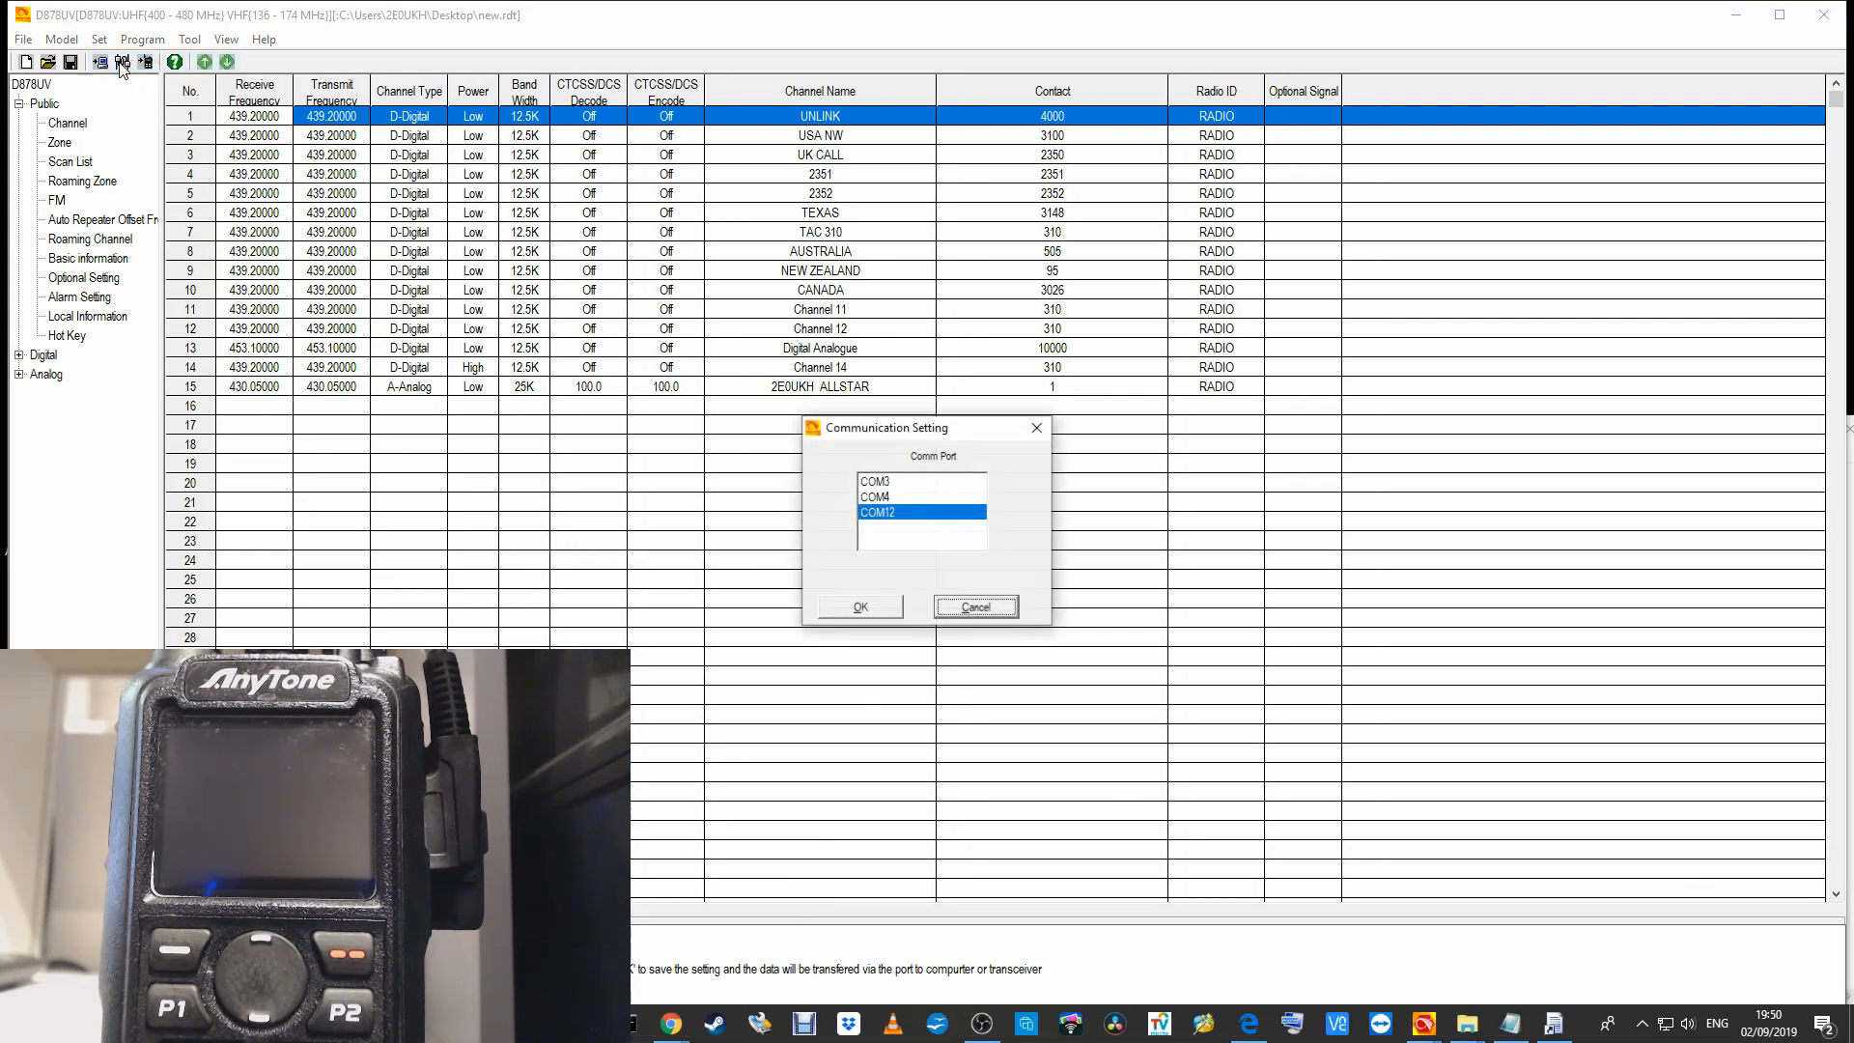
click(866, 608)
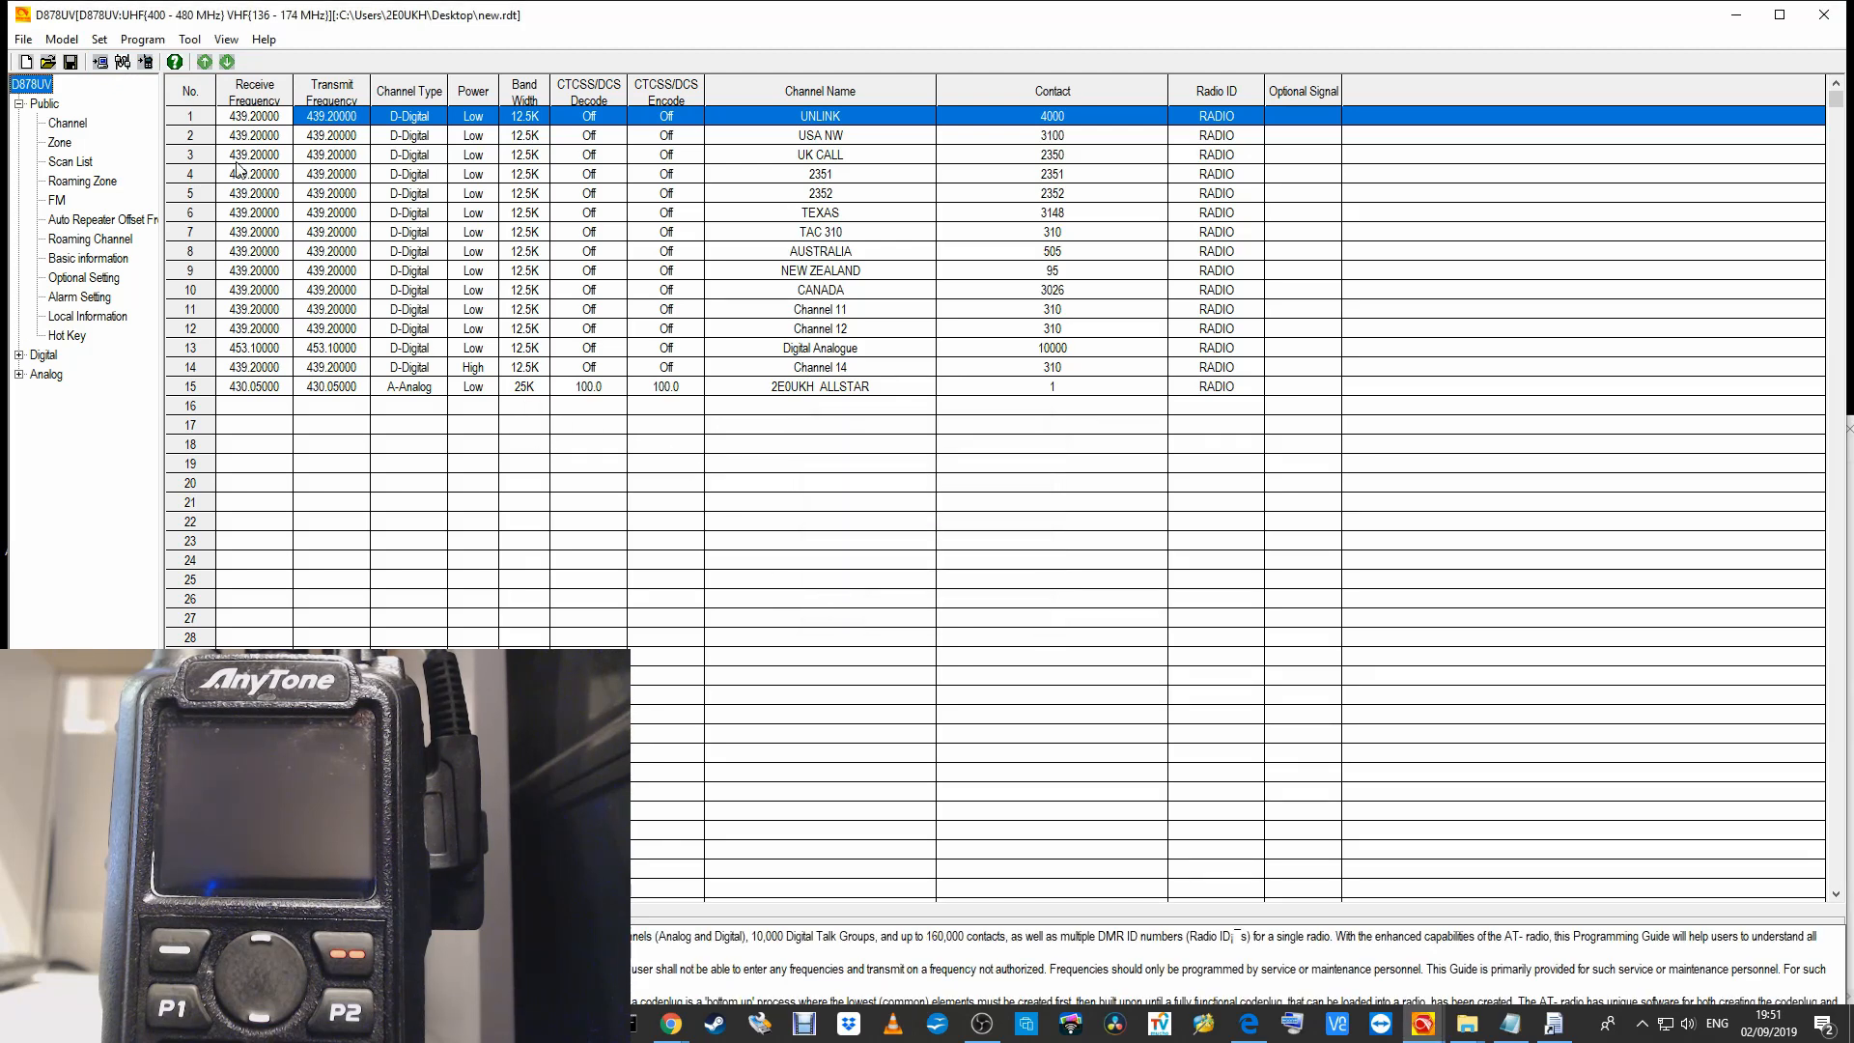
- Load D878UV_V1.14_20190902.spi from Desktop > New folder > D878UV_V1.14 FW as the update file in the Firmware and Icon Update tool
click(190, 43)
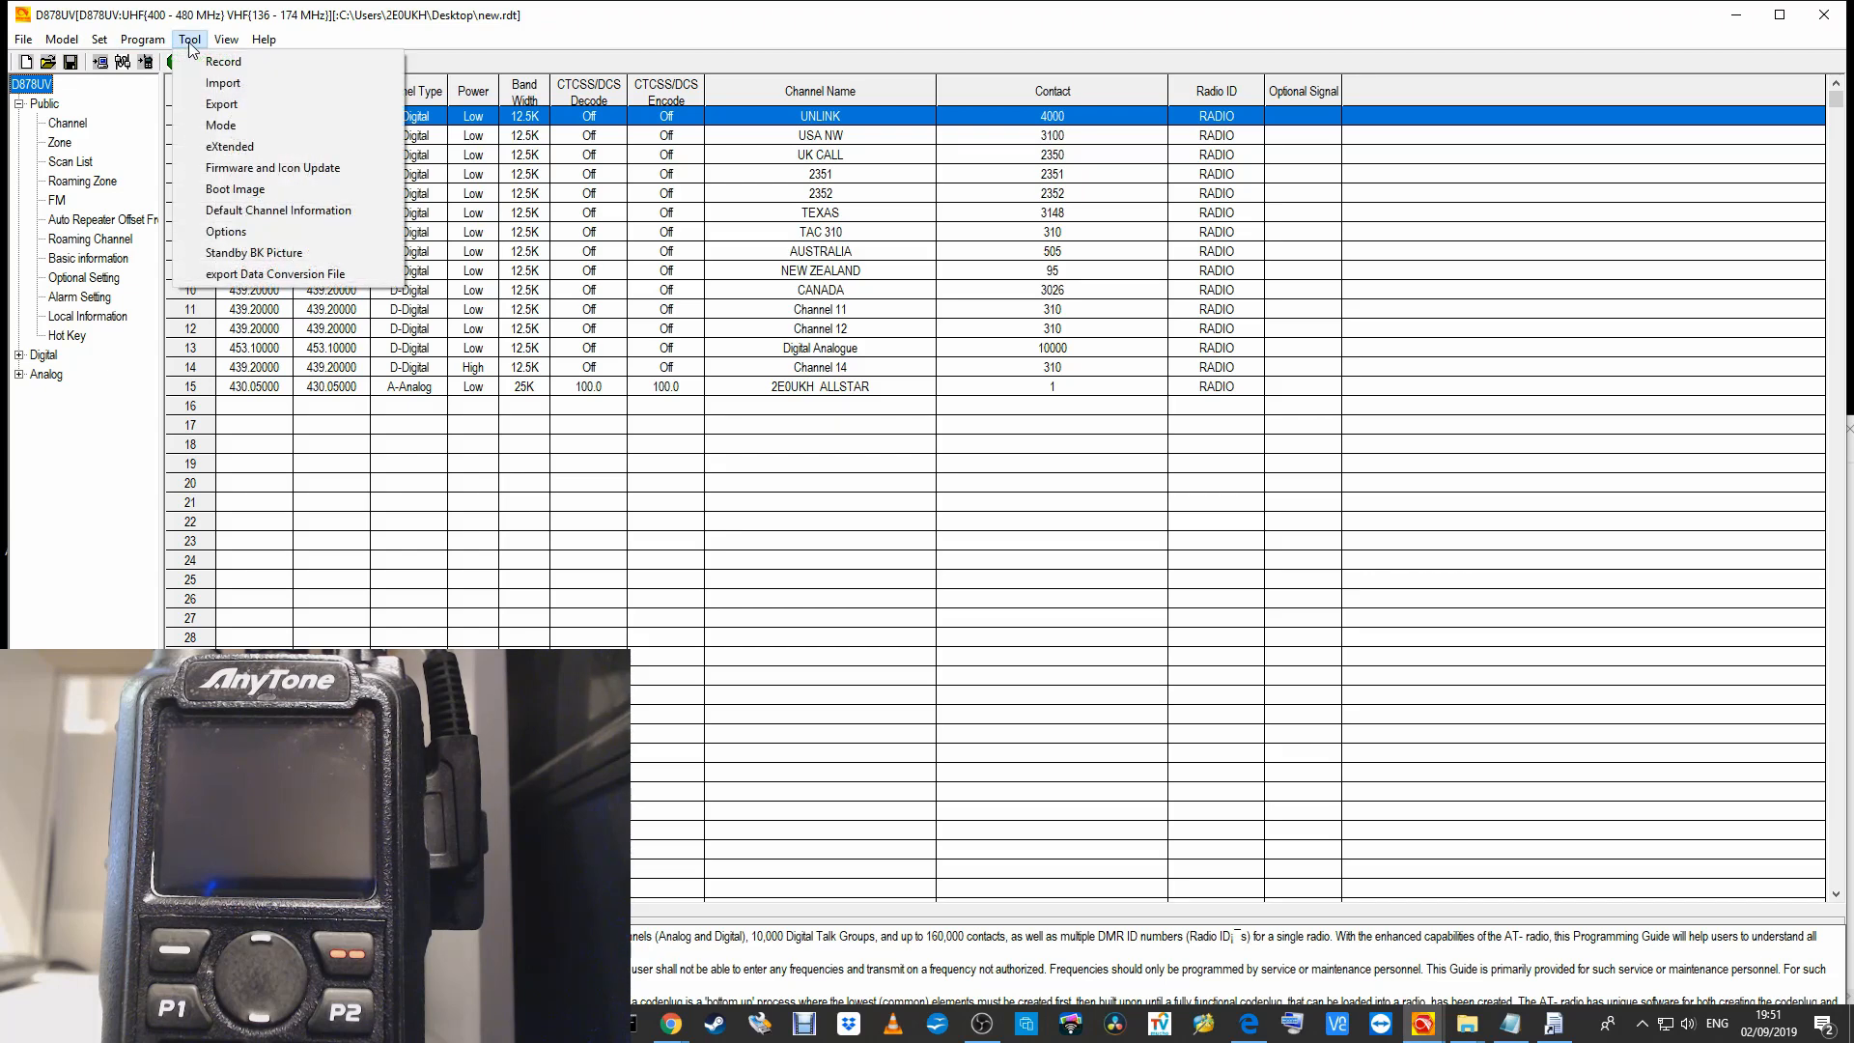
click(277, 172)
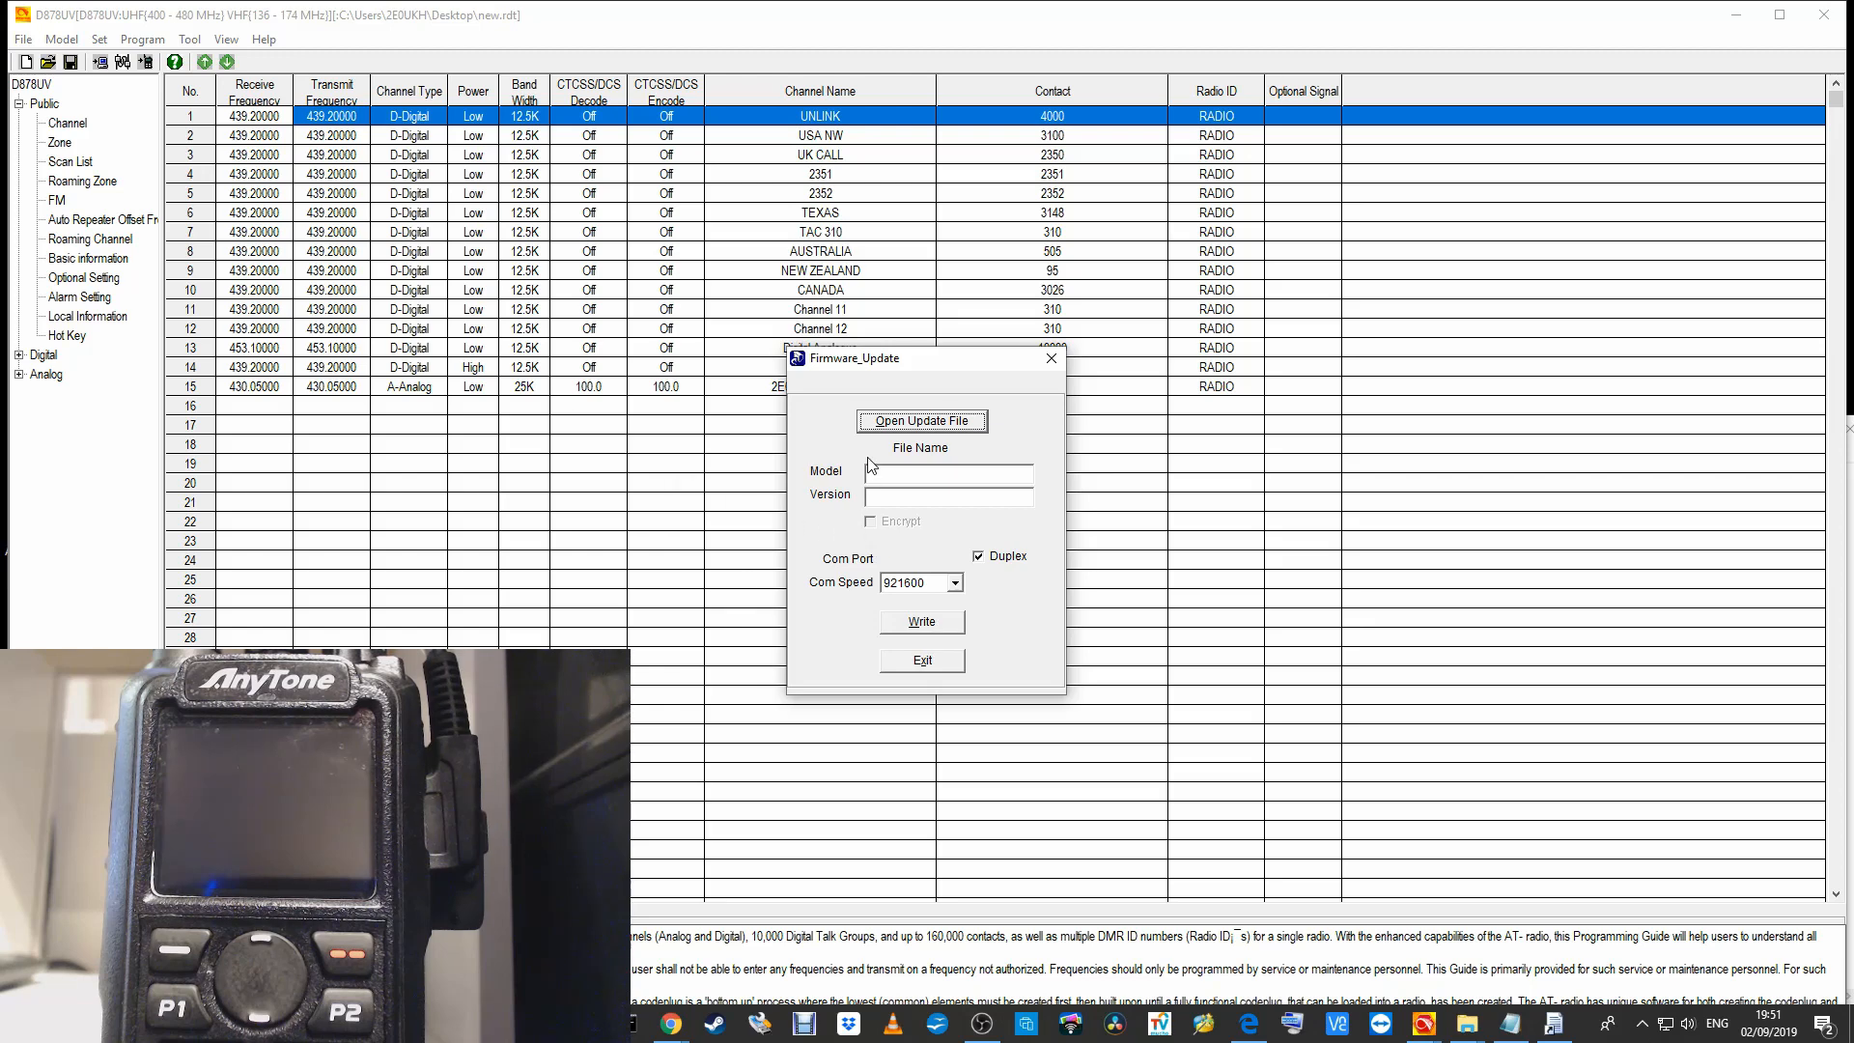
click(892, 425)
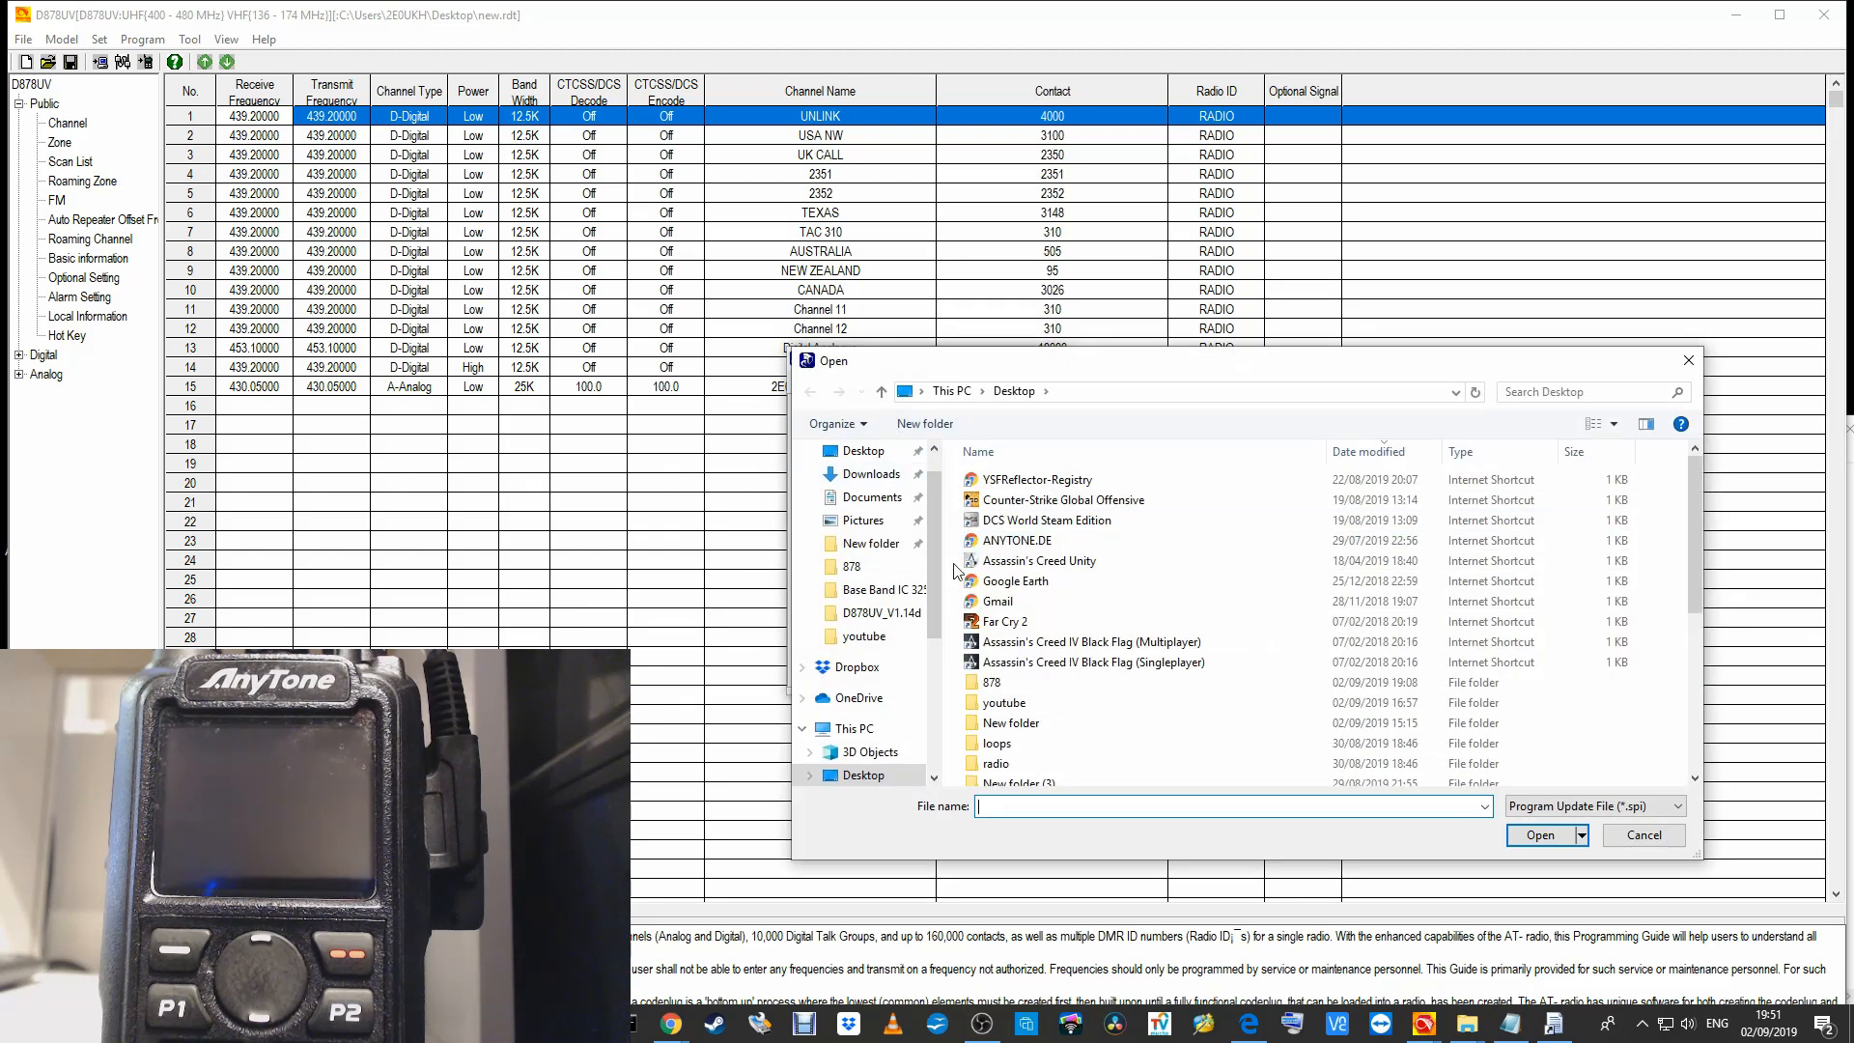
click(869, 454)
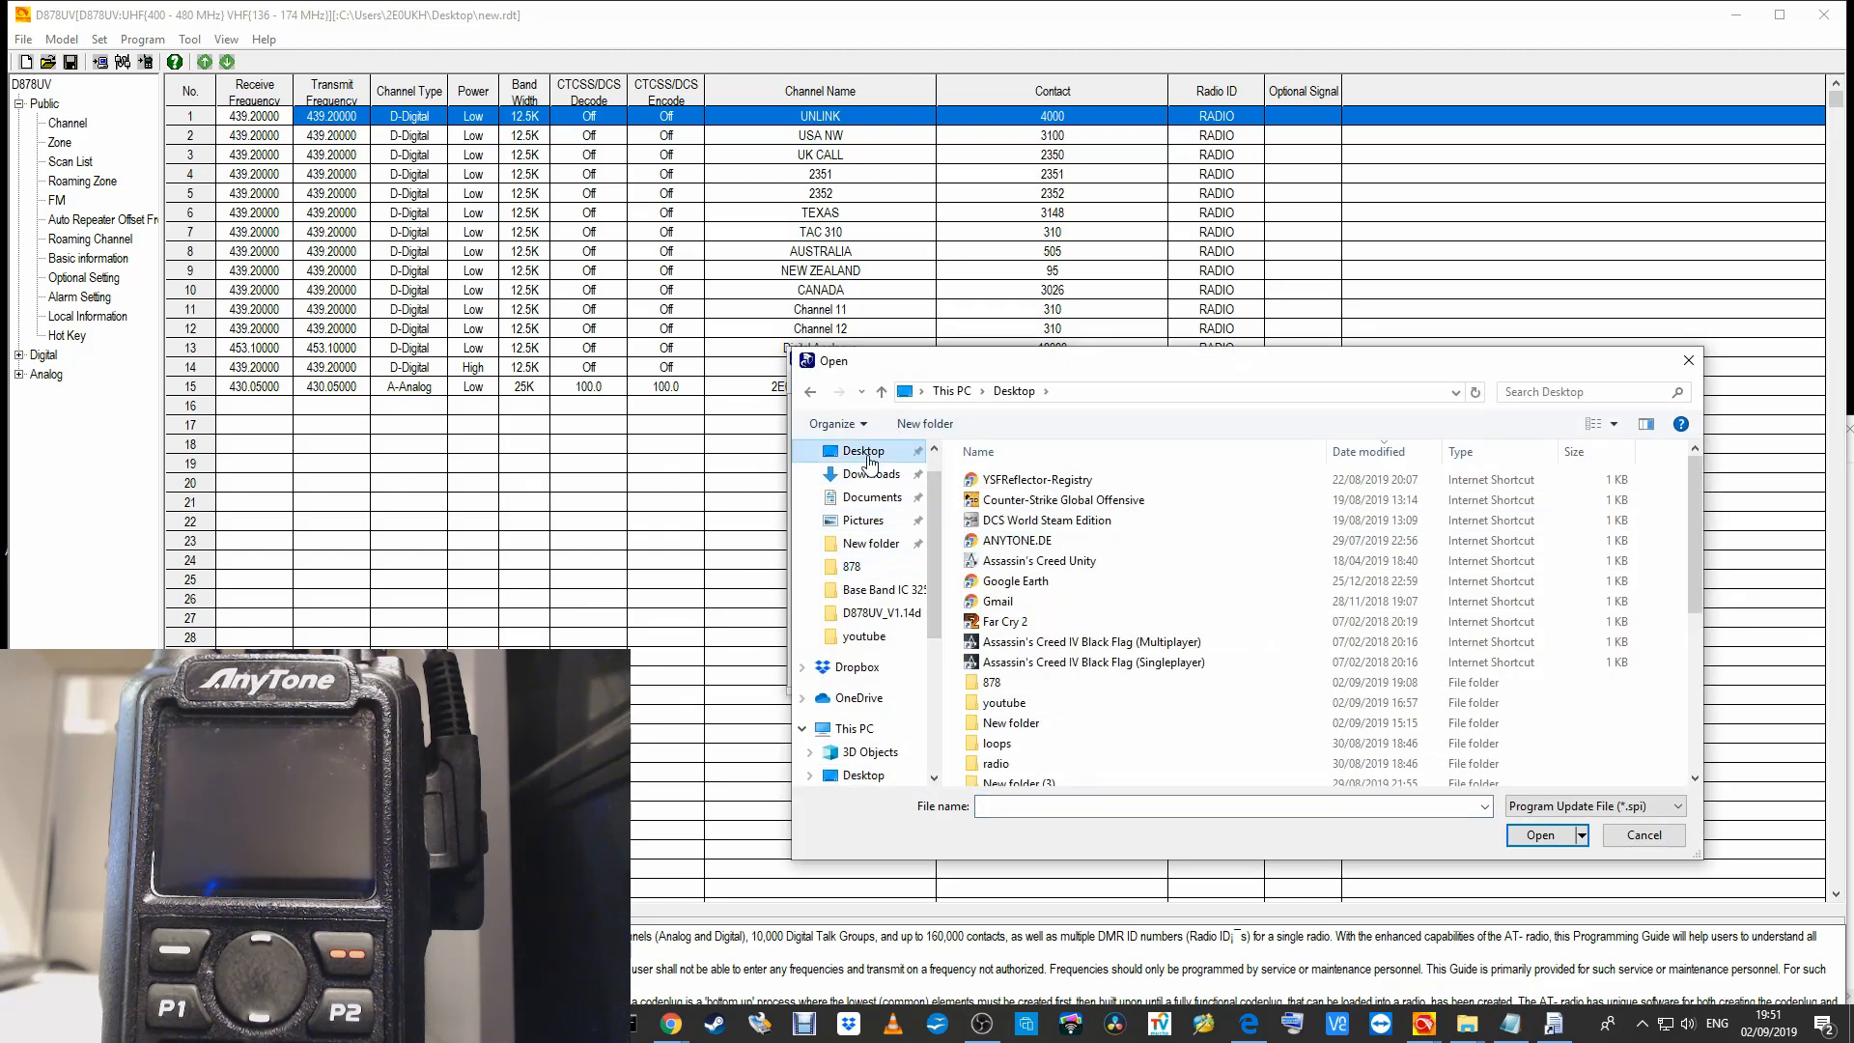
double_click(1024, 726)
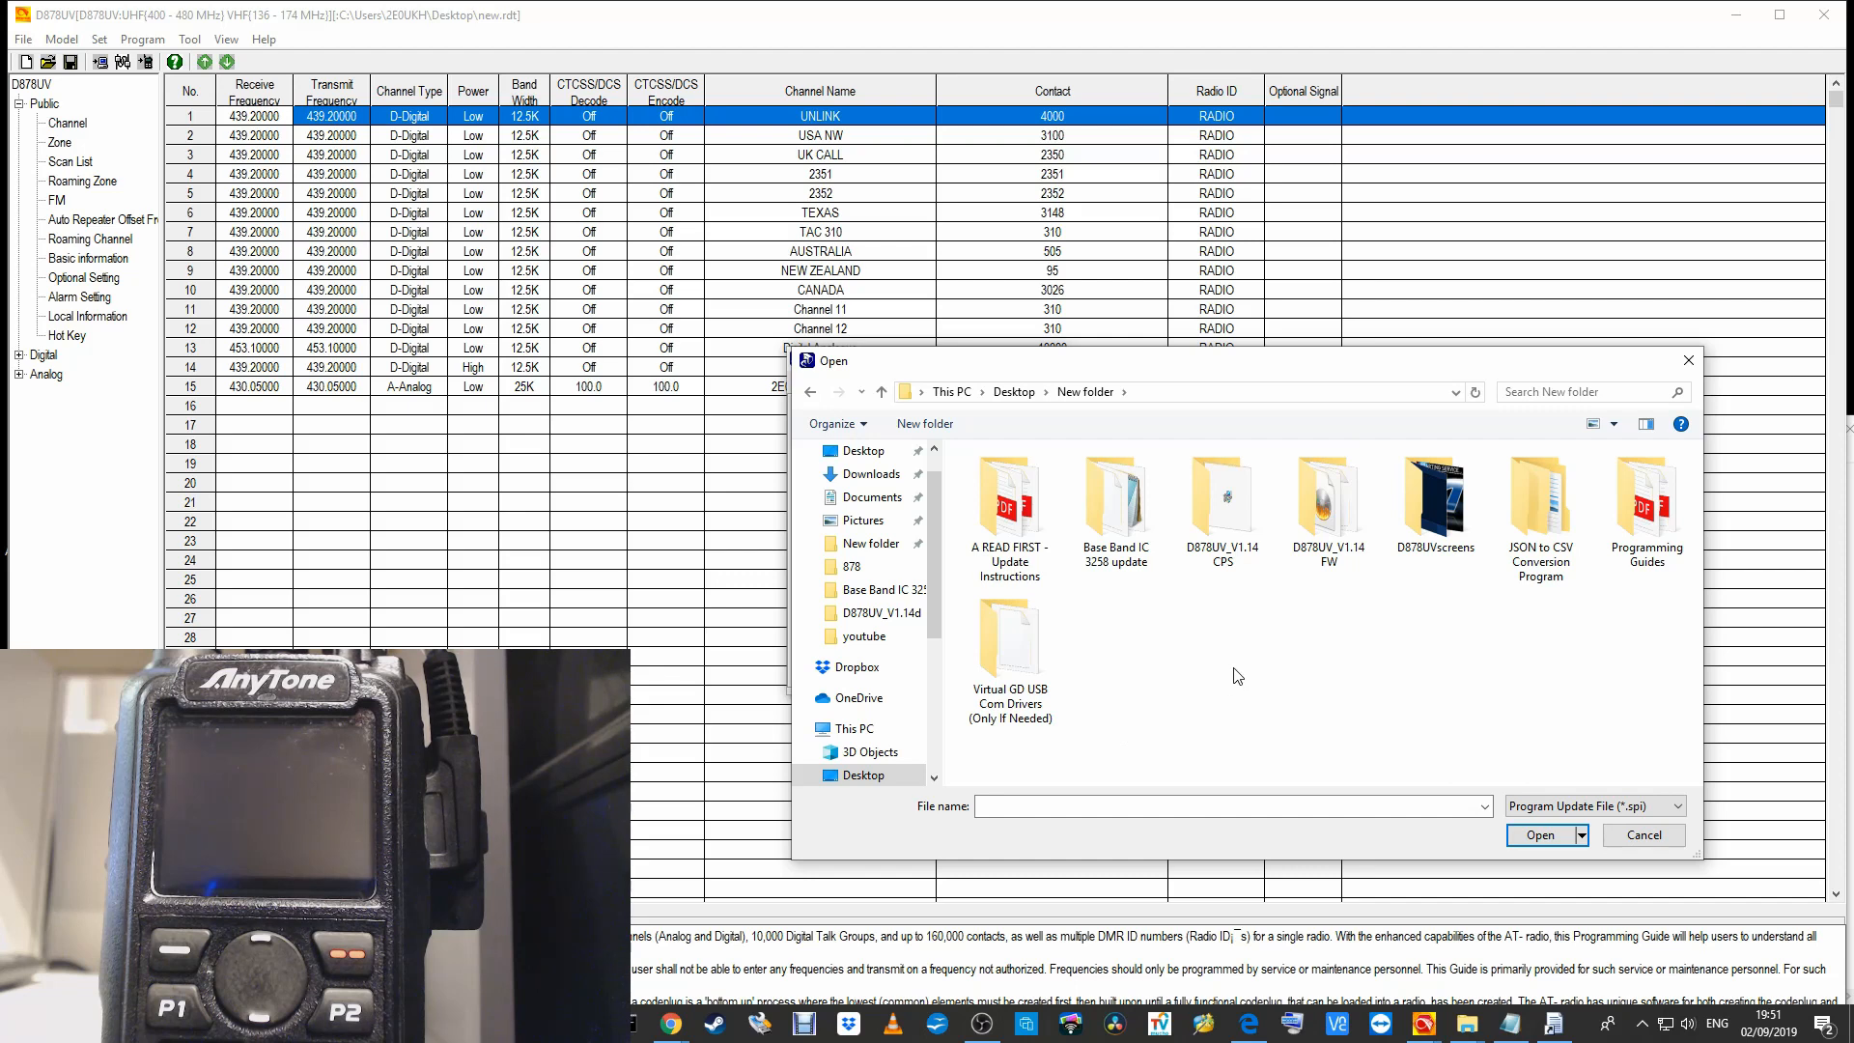
double_click(1325, 521)
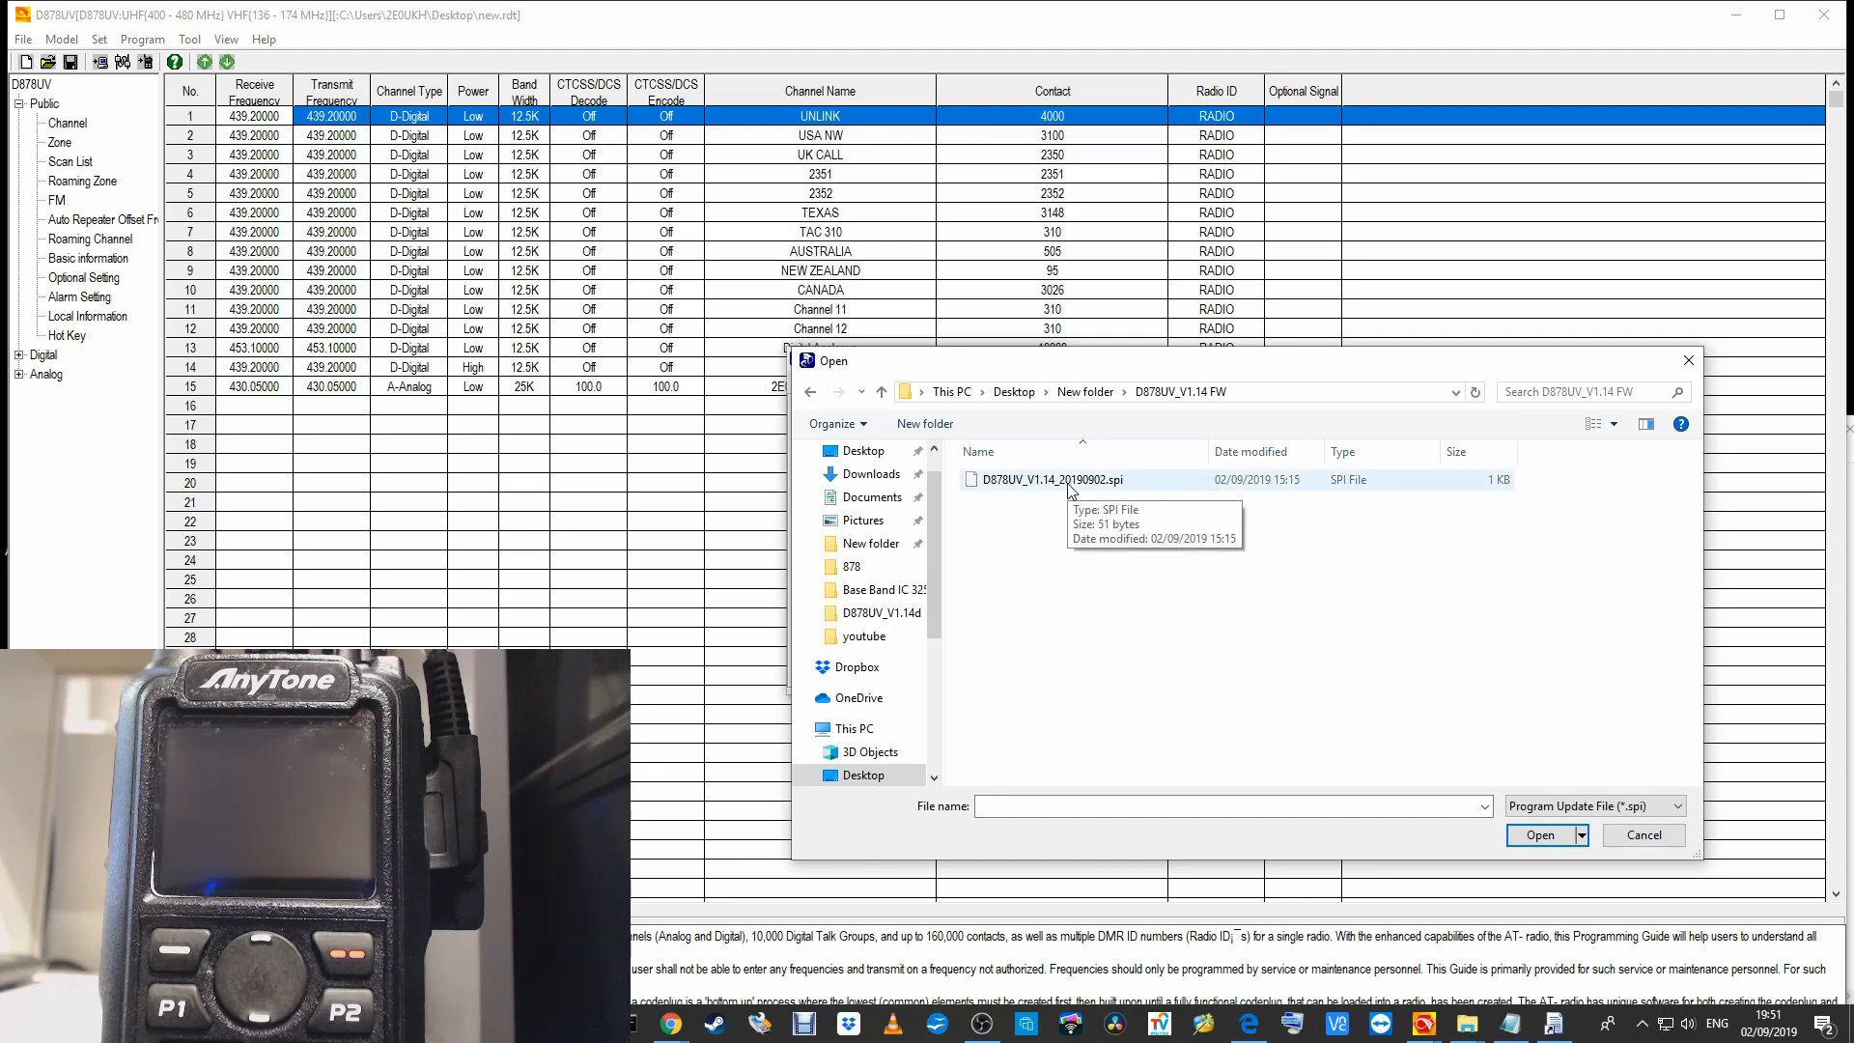
click(882, 391)
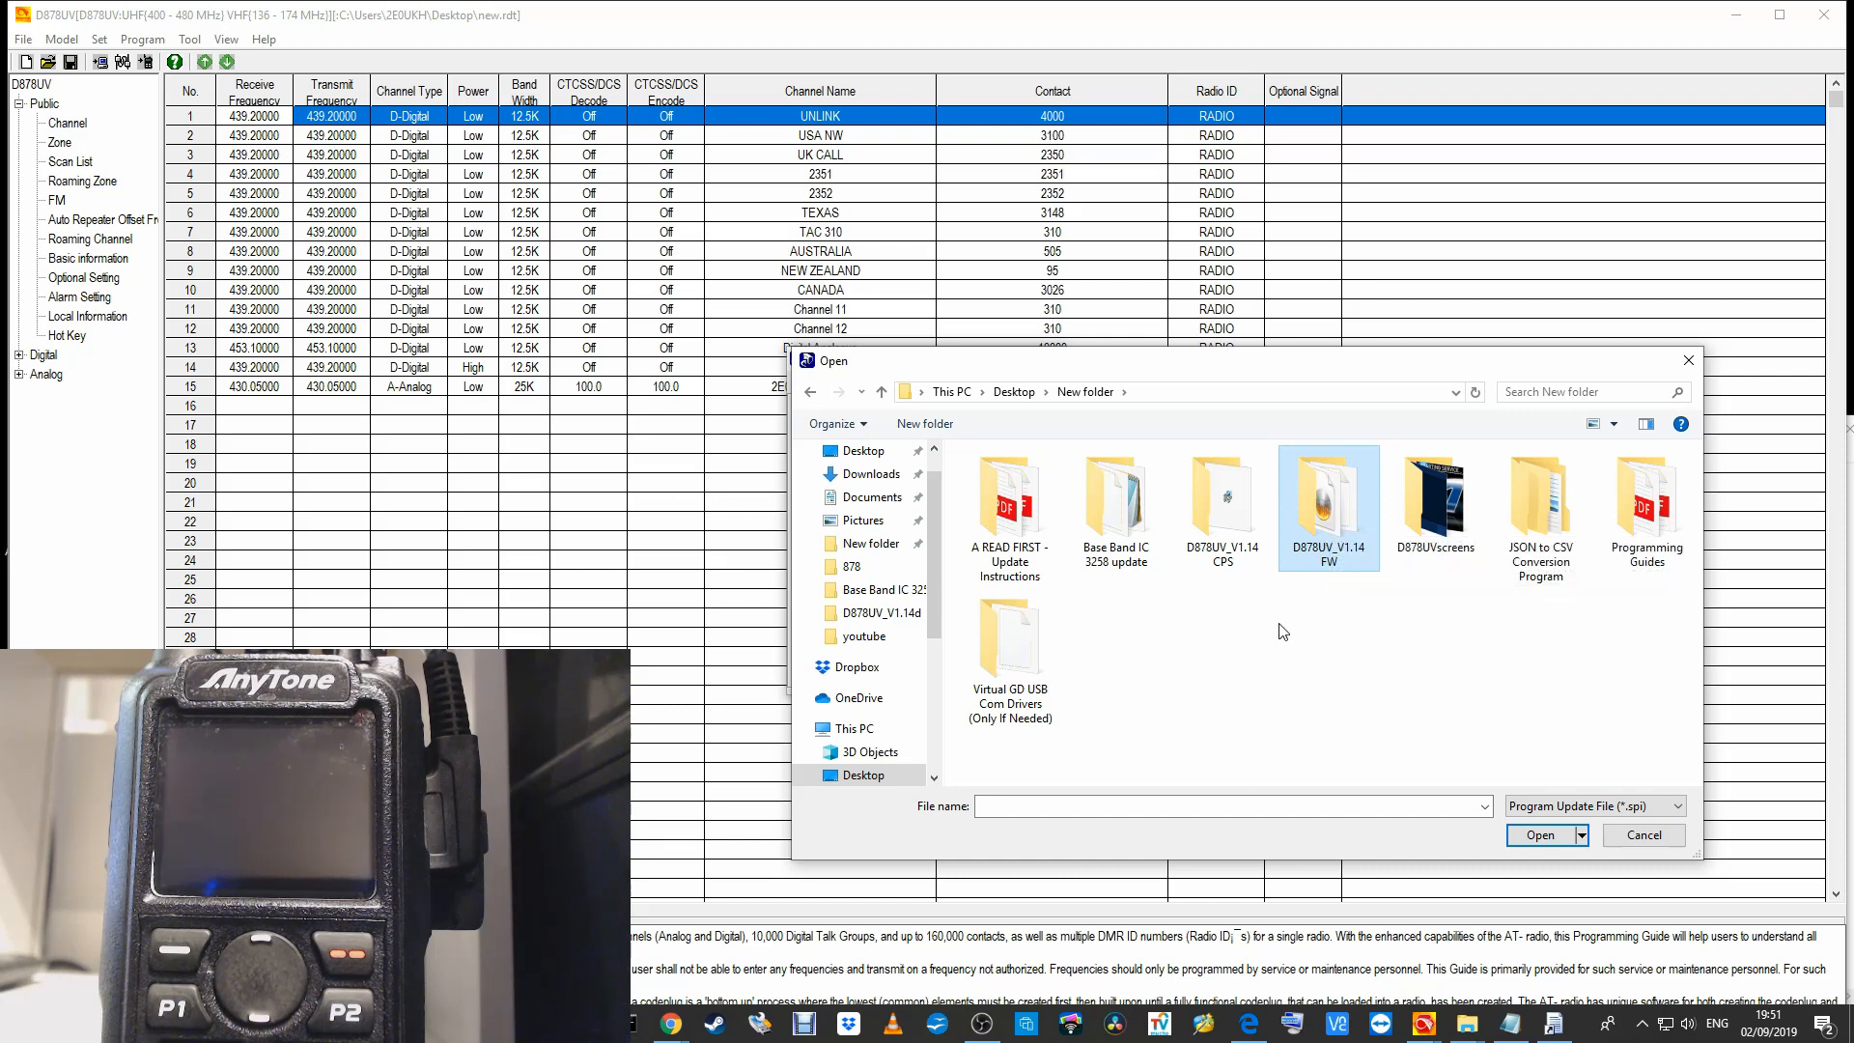
double_click(1328, 526)
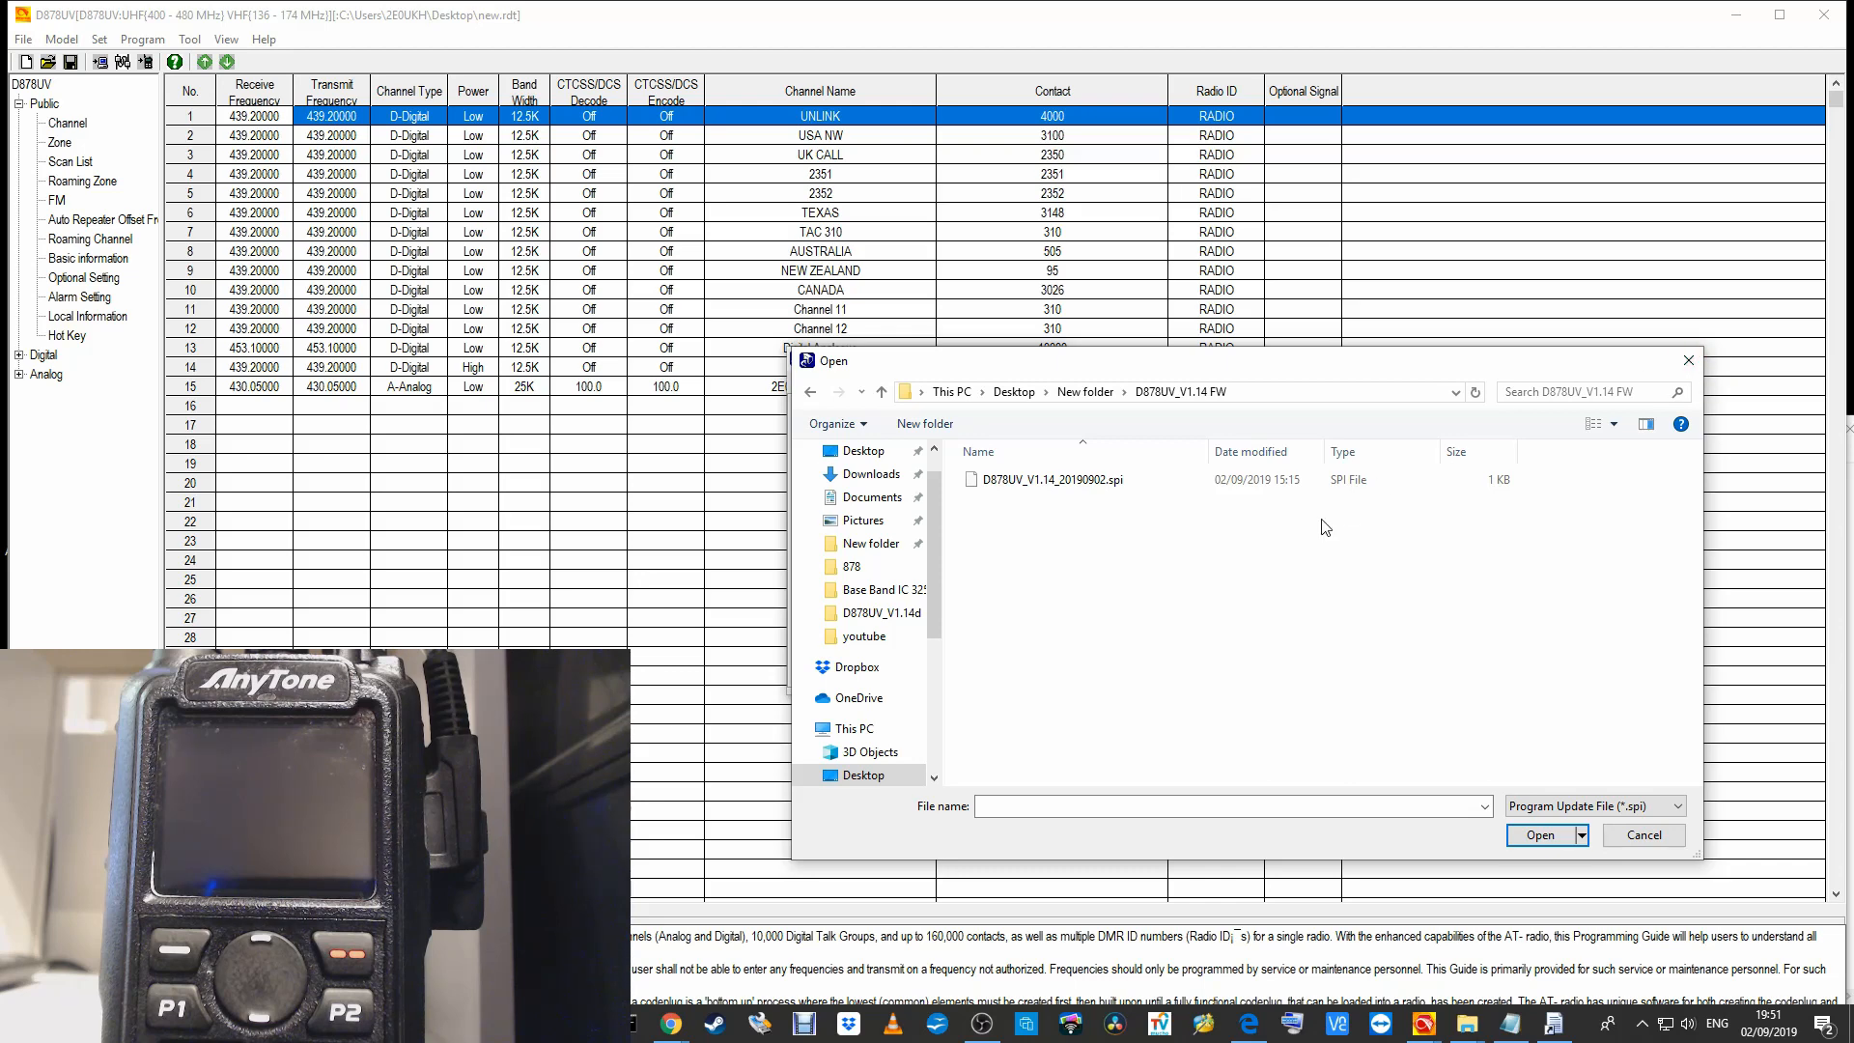
click(1067, 487)
double_click(1067, 488)
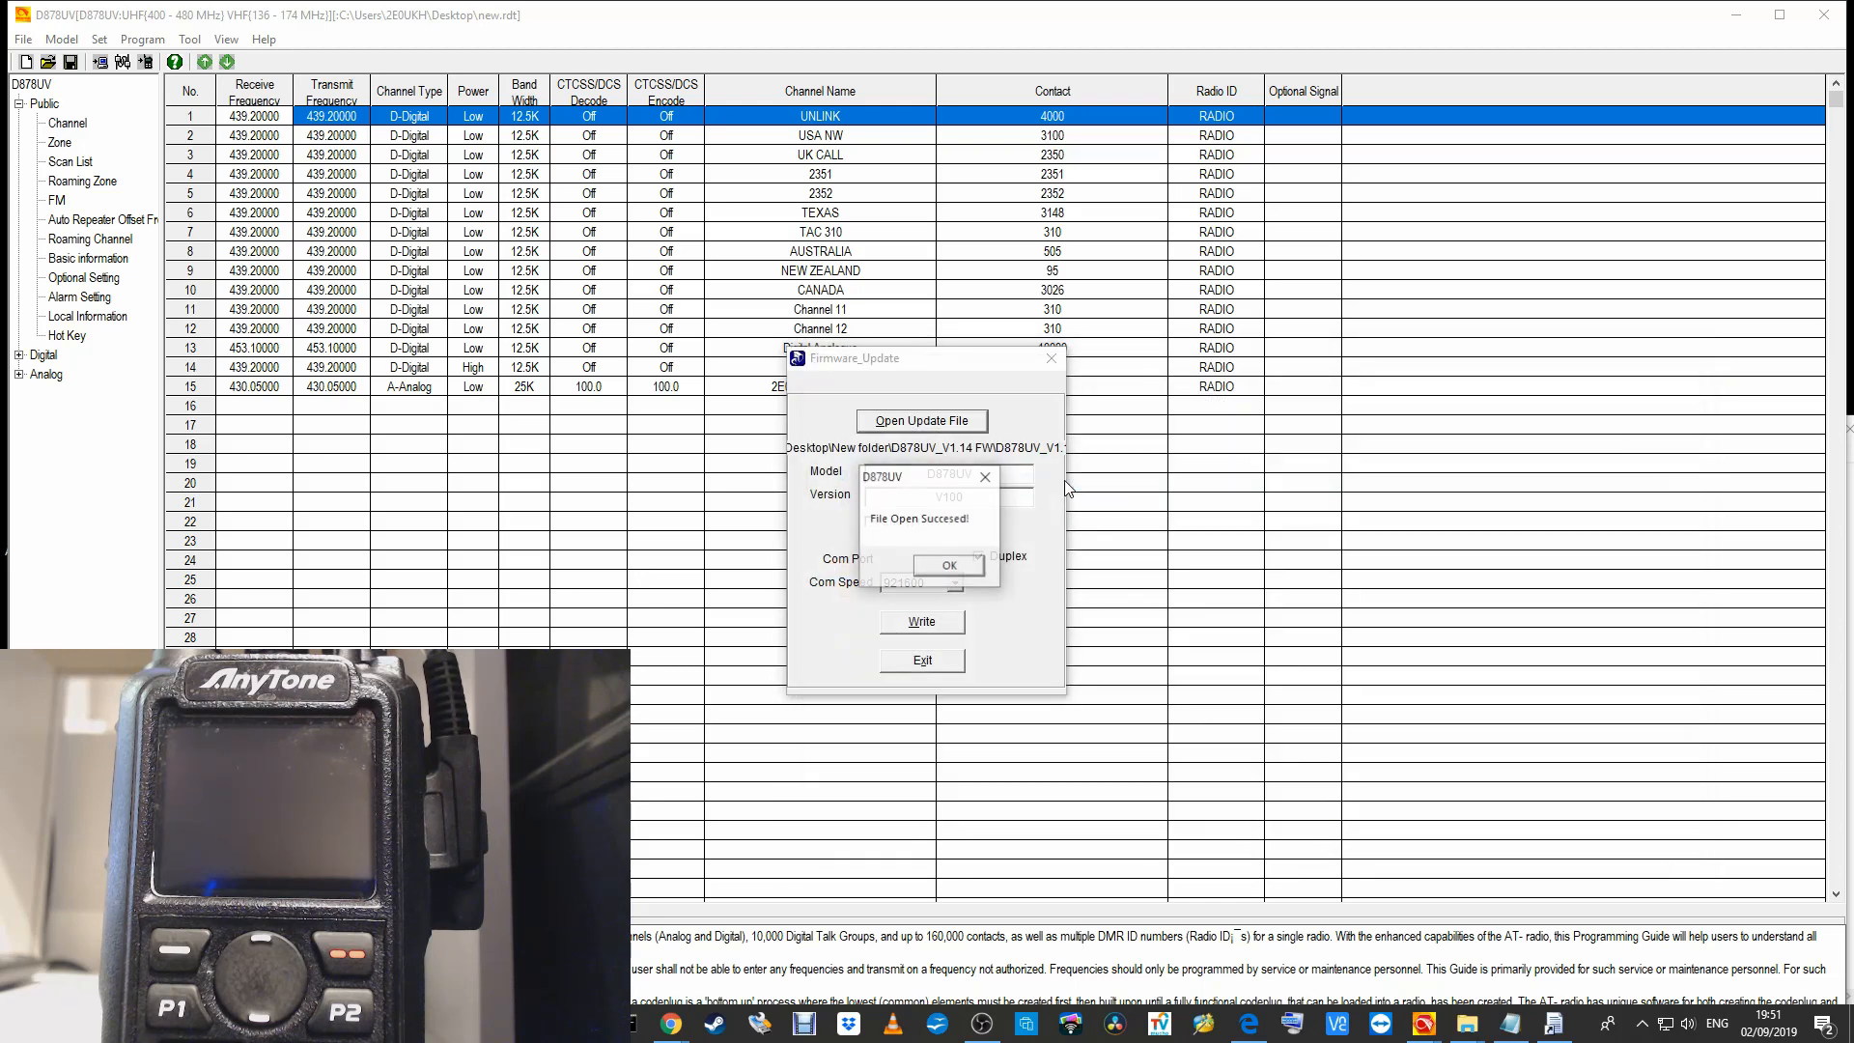
click(950, 566)
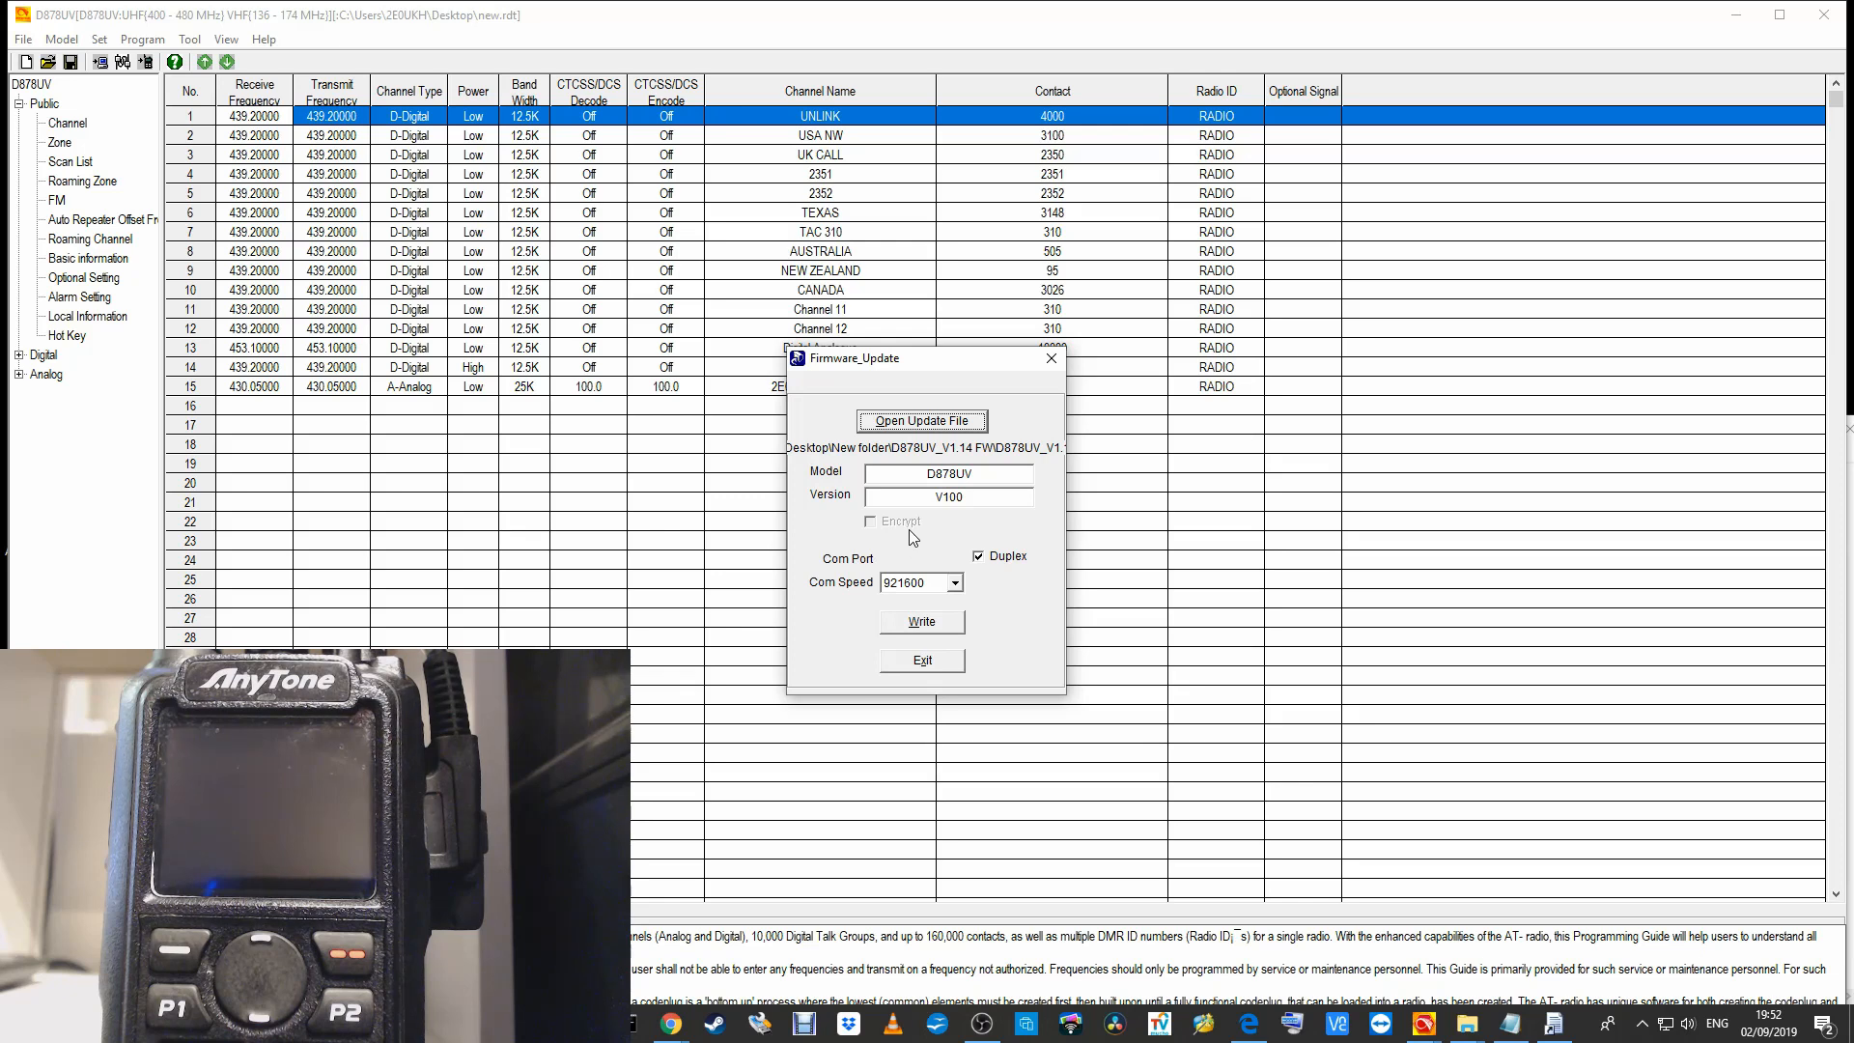
- Write the loaded D878UV firmware to the radio and close the Firmware_Update tool
click(922, 626)
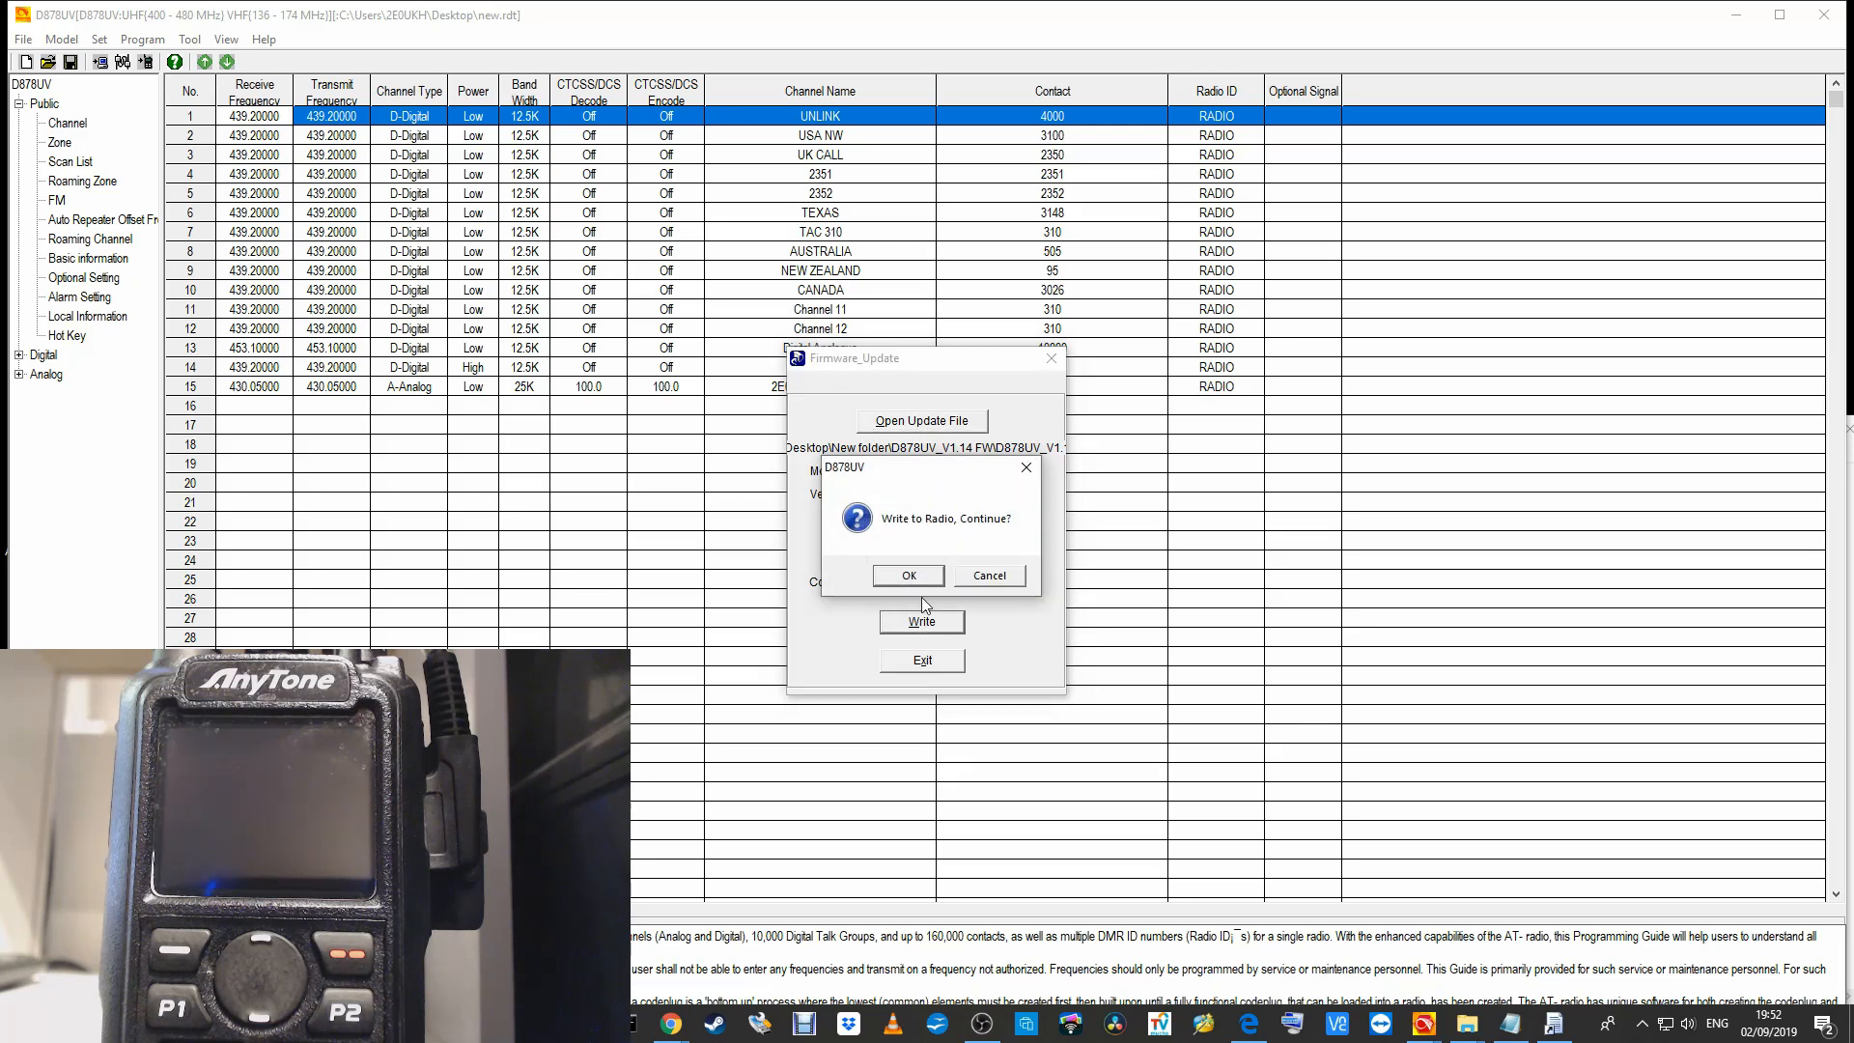
click(908, 577)
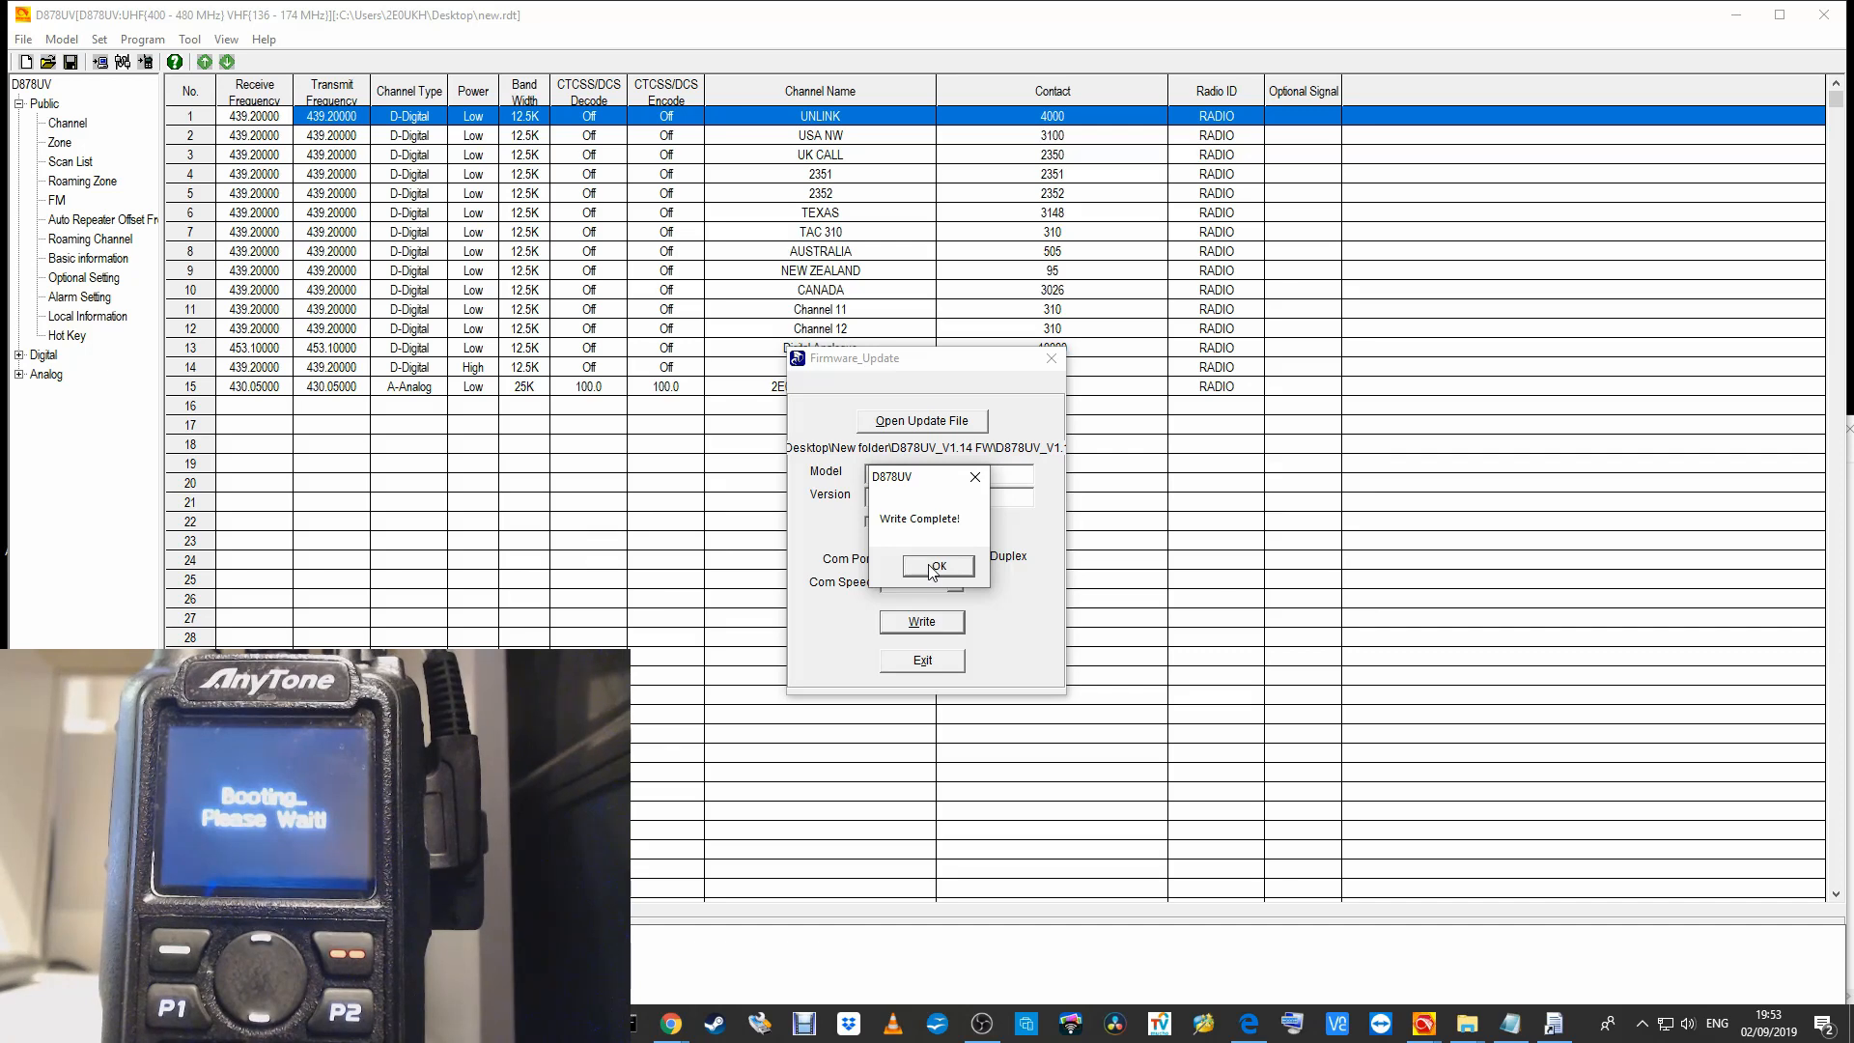
click(931, 569)
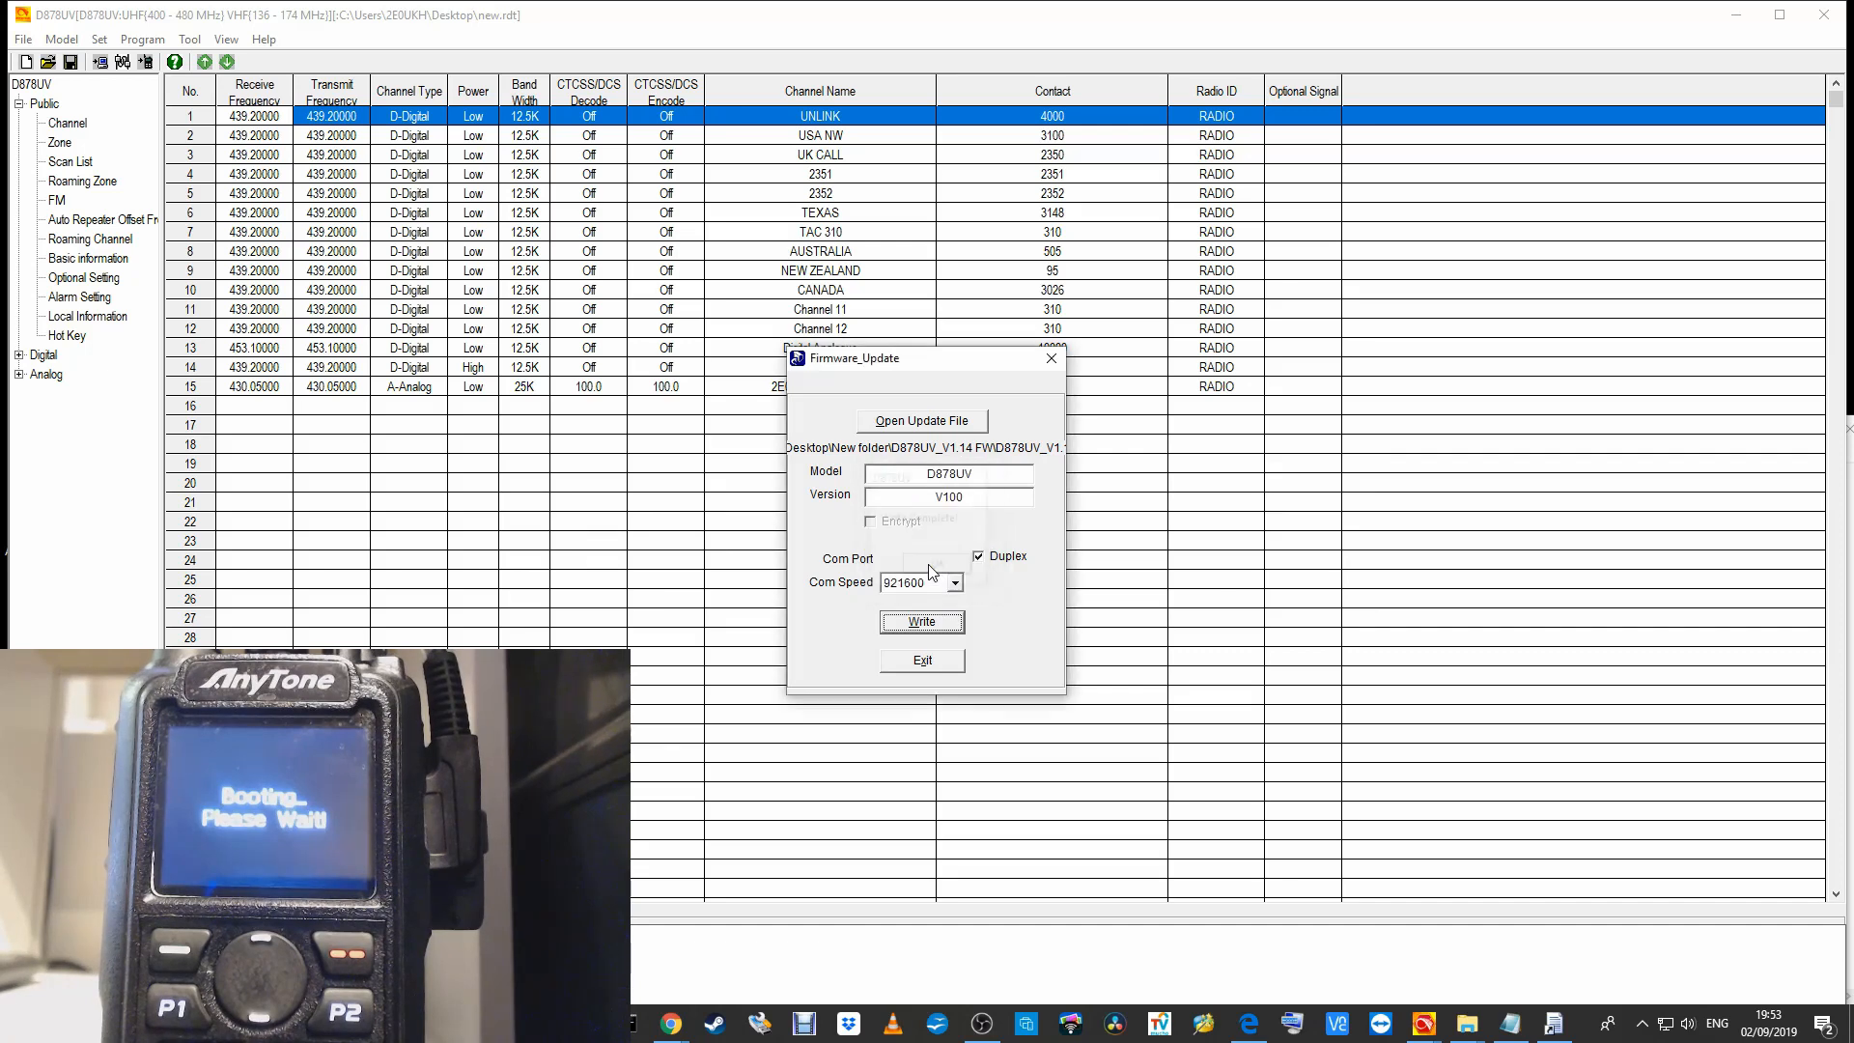
click(1051, 361)
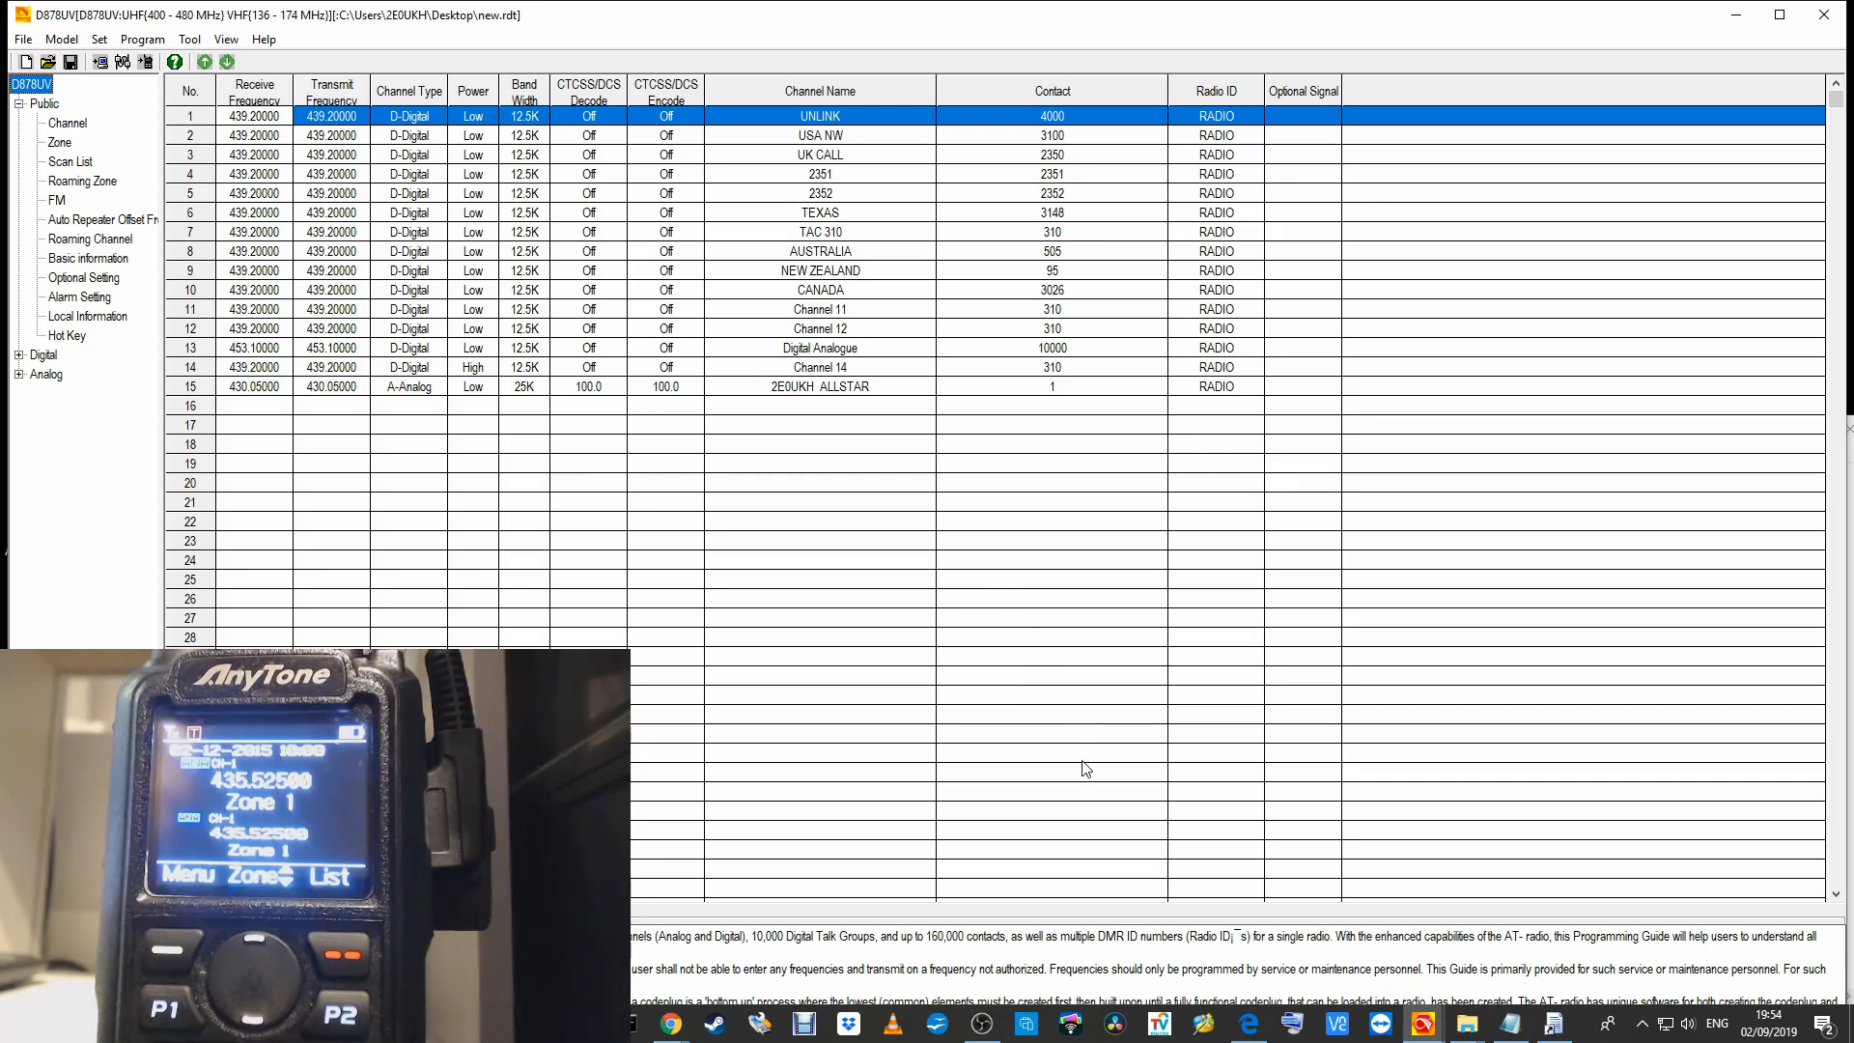
click(981, 1024)
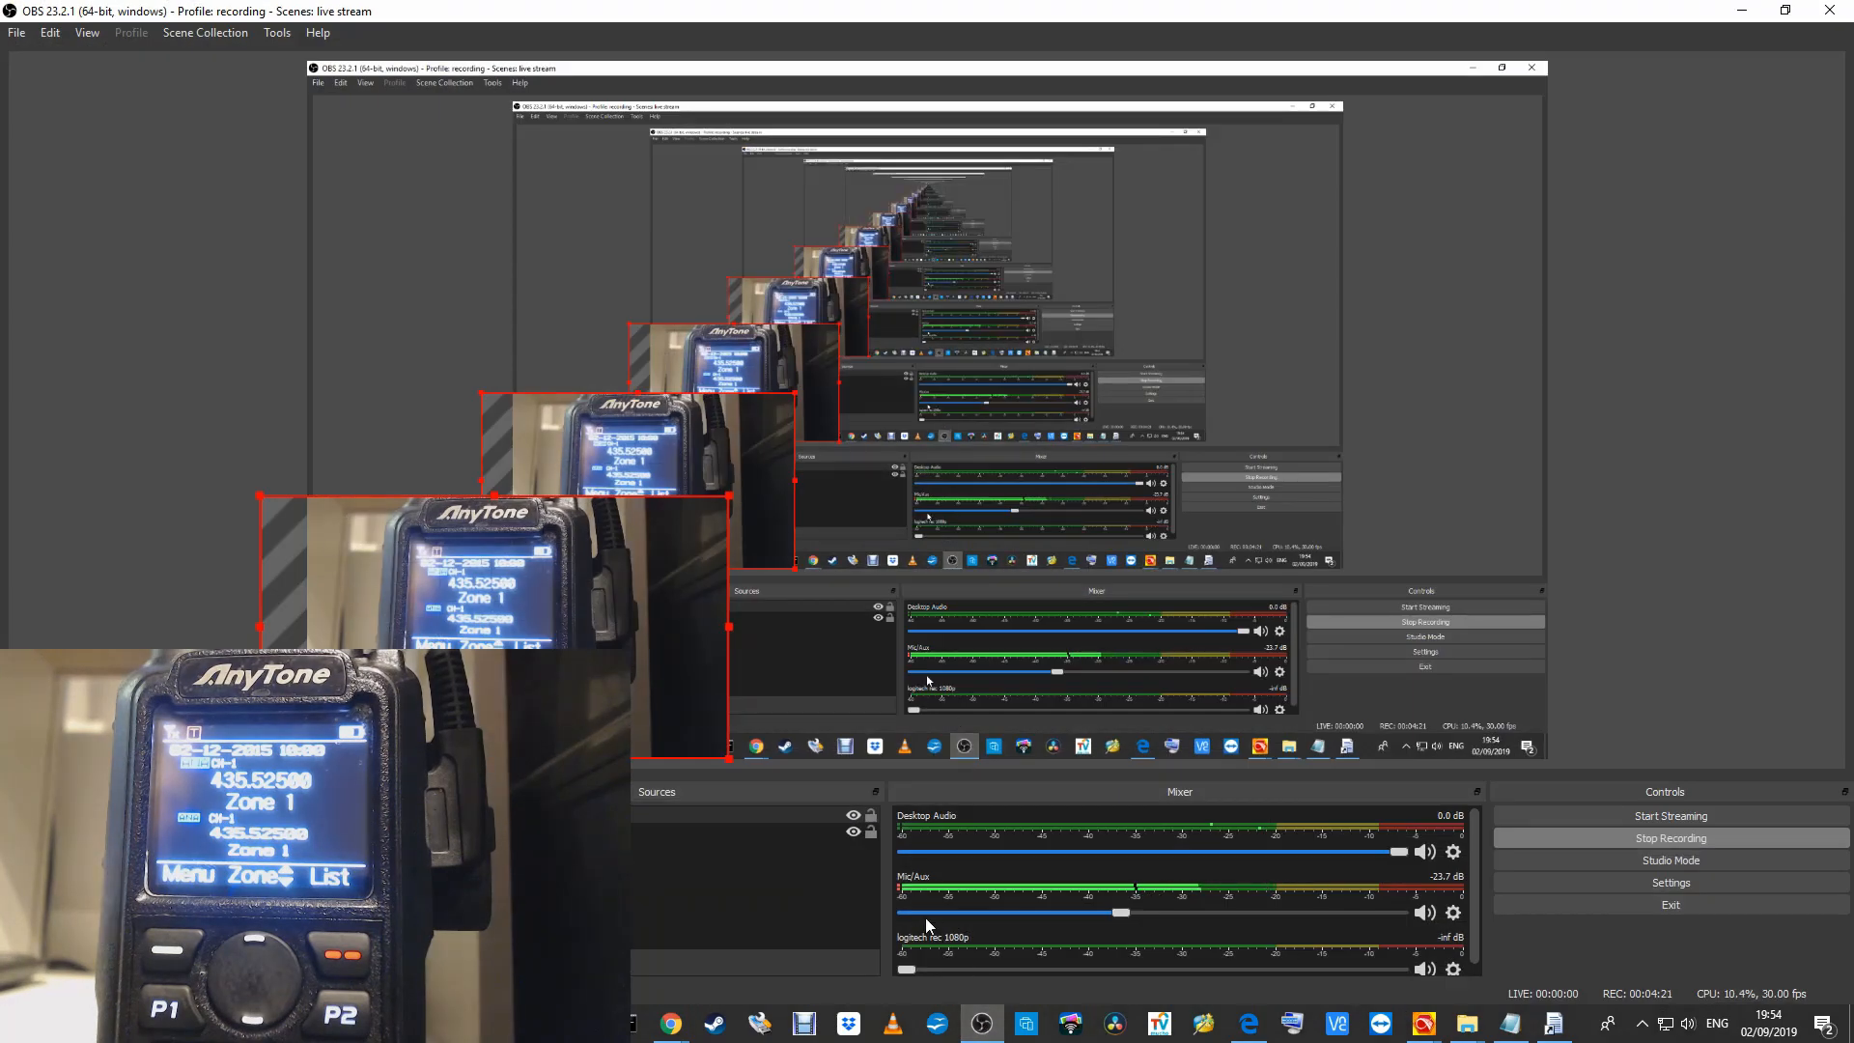
click(1594, 837)
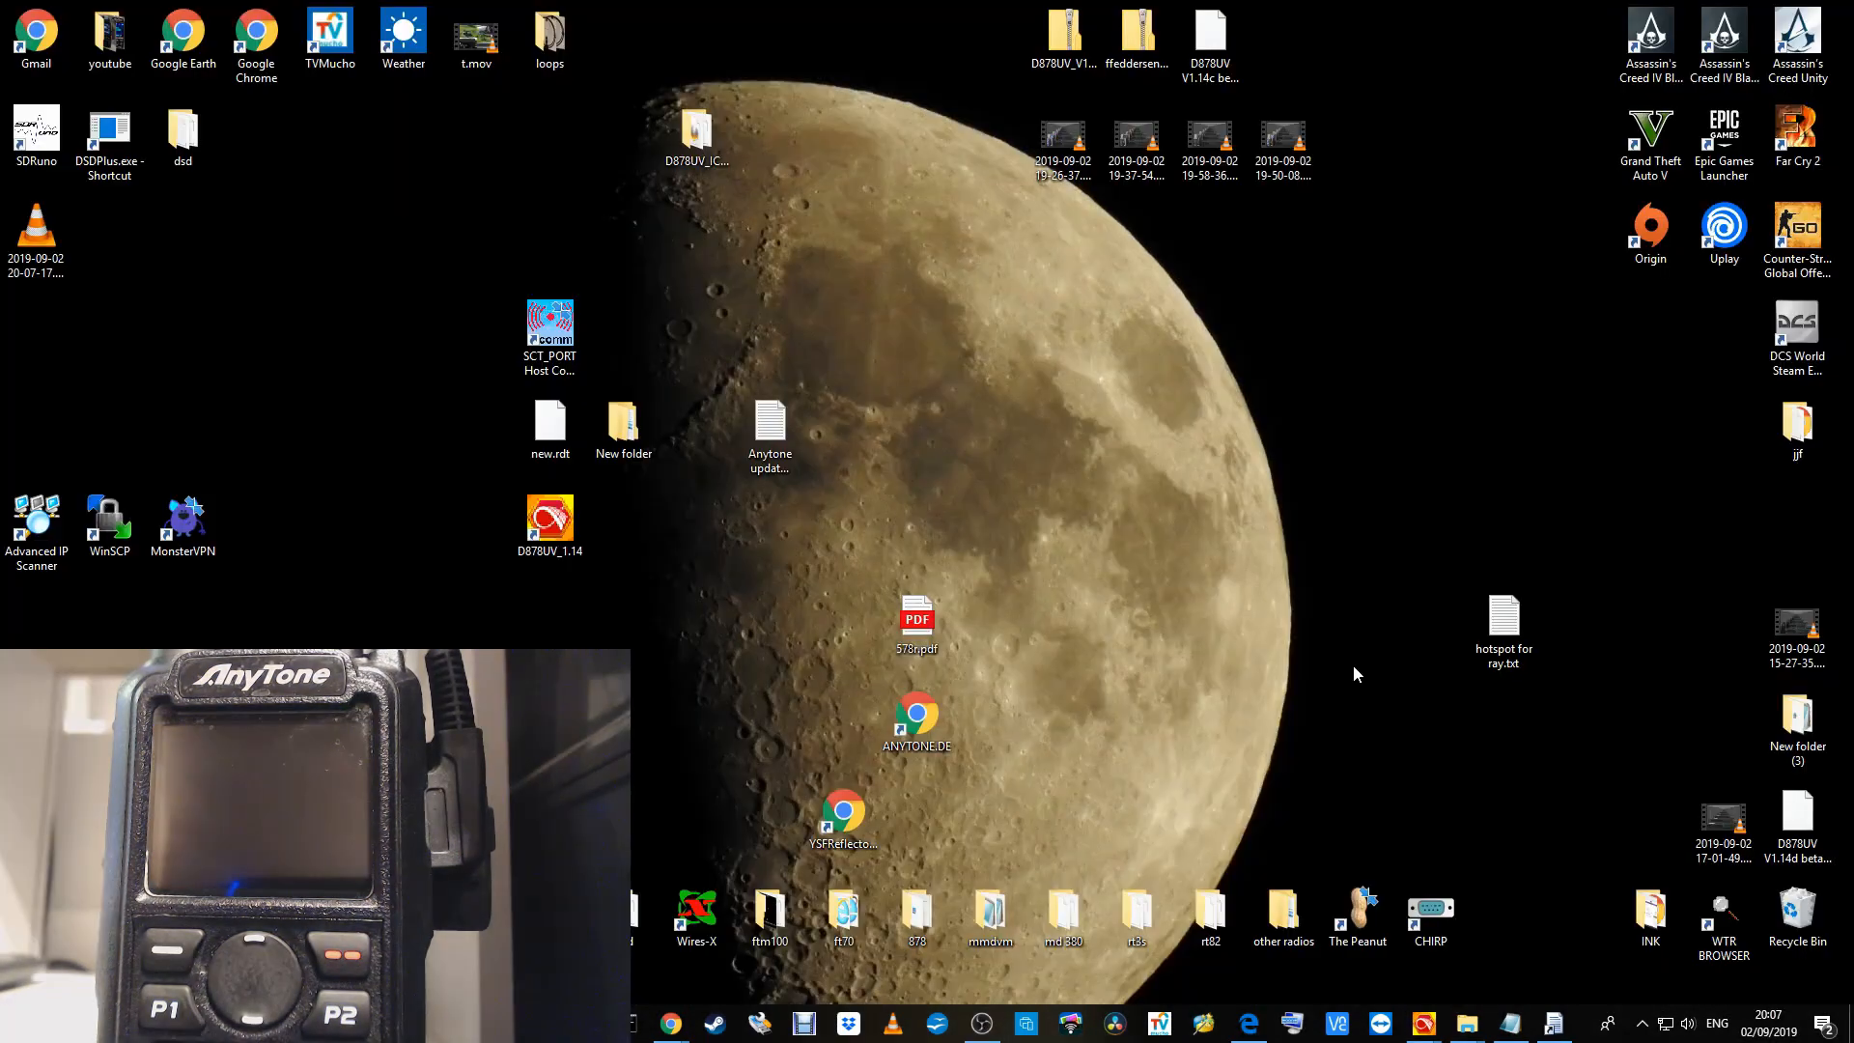
click(981, 1023)
click(981, 1026)
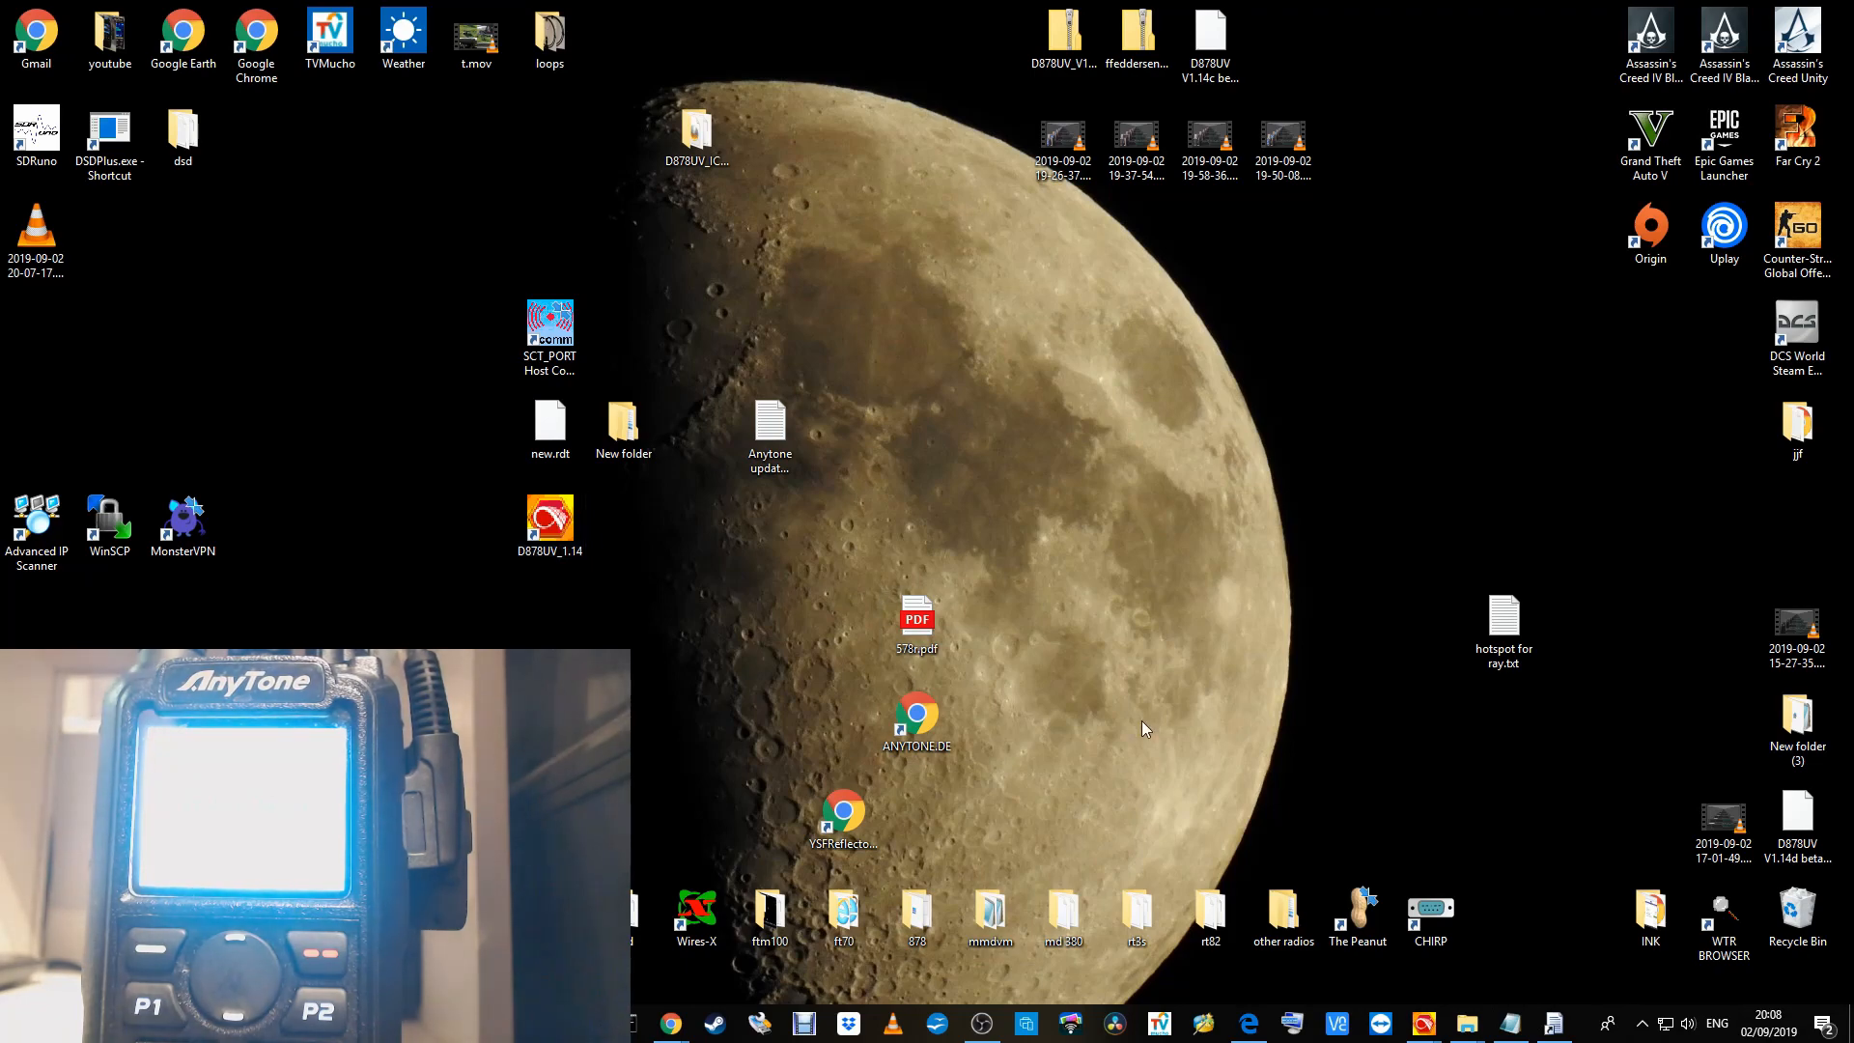
- Load D878_1G_ICON_V1.20_20190226.spi from Desktop > D878UV_ICONV1.20_0226 in the Firmware and Icon Update tool, closing the tool when finished
mouse_move(1423, 1022)
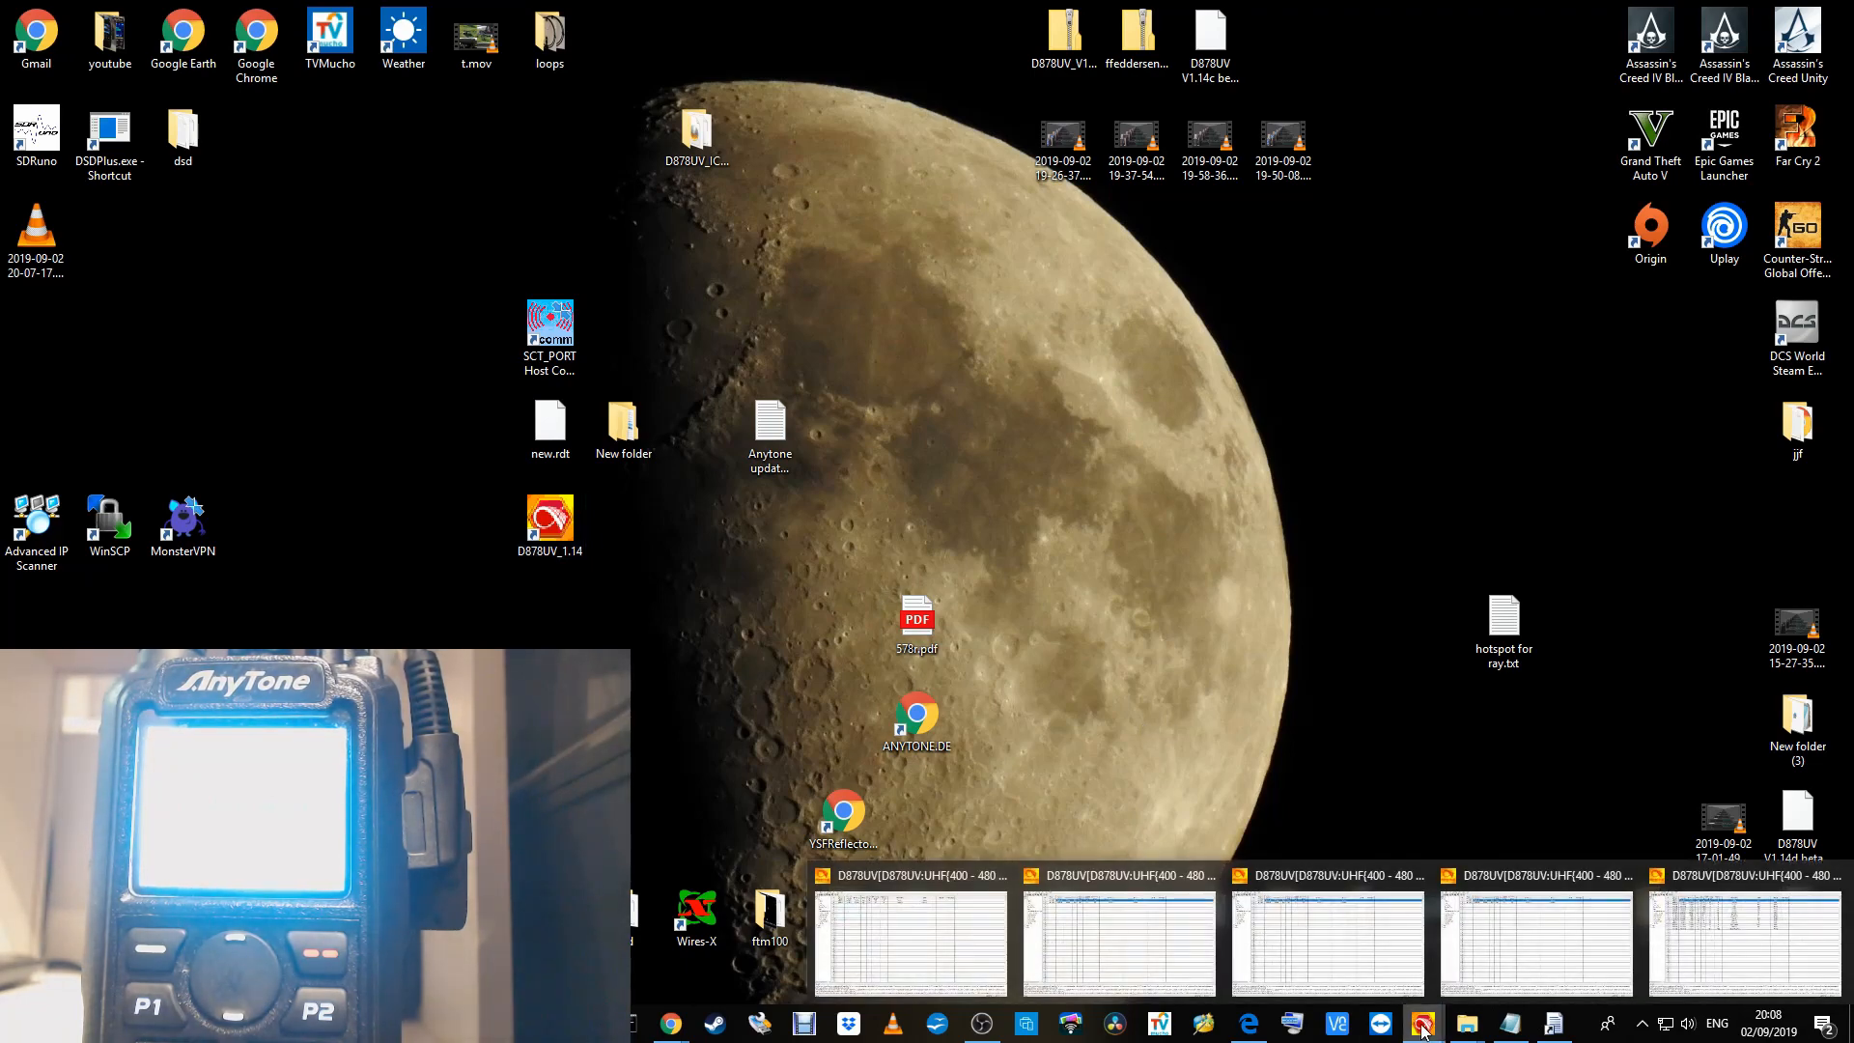
click(1663, 874)
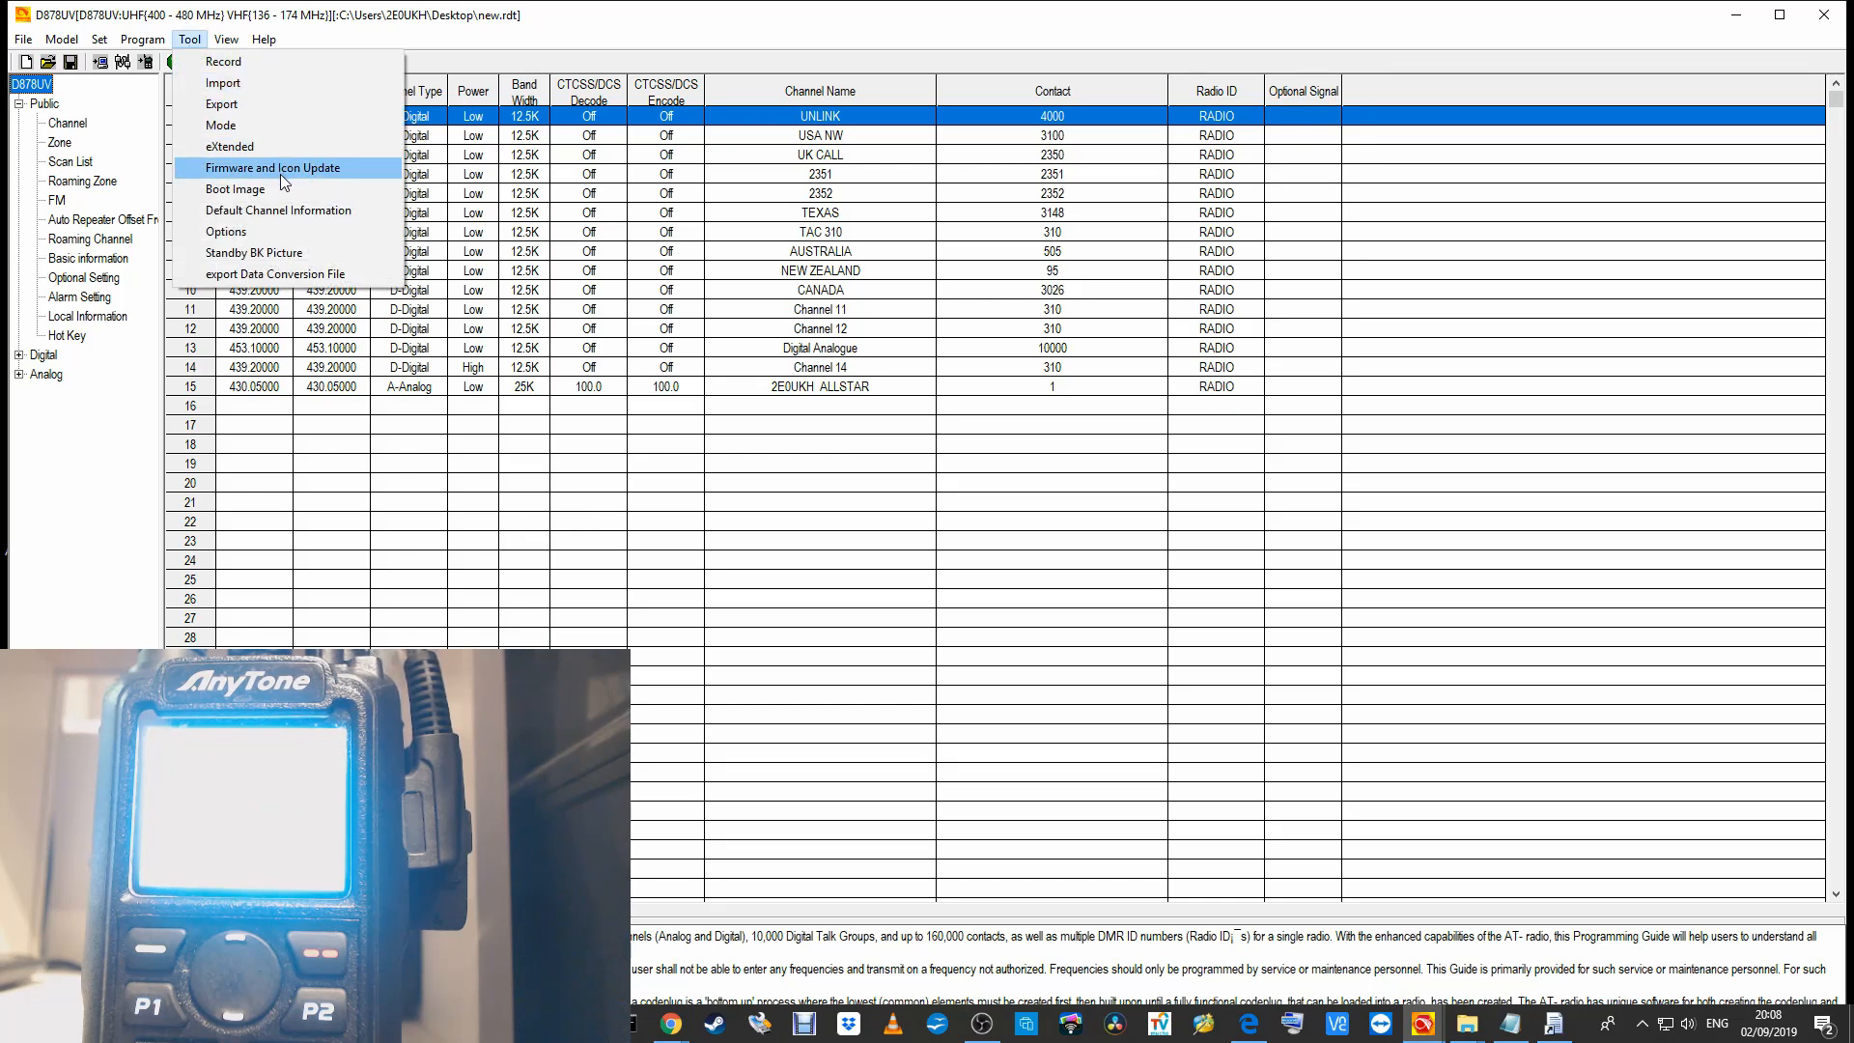
click(269, 169)
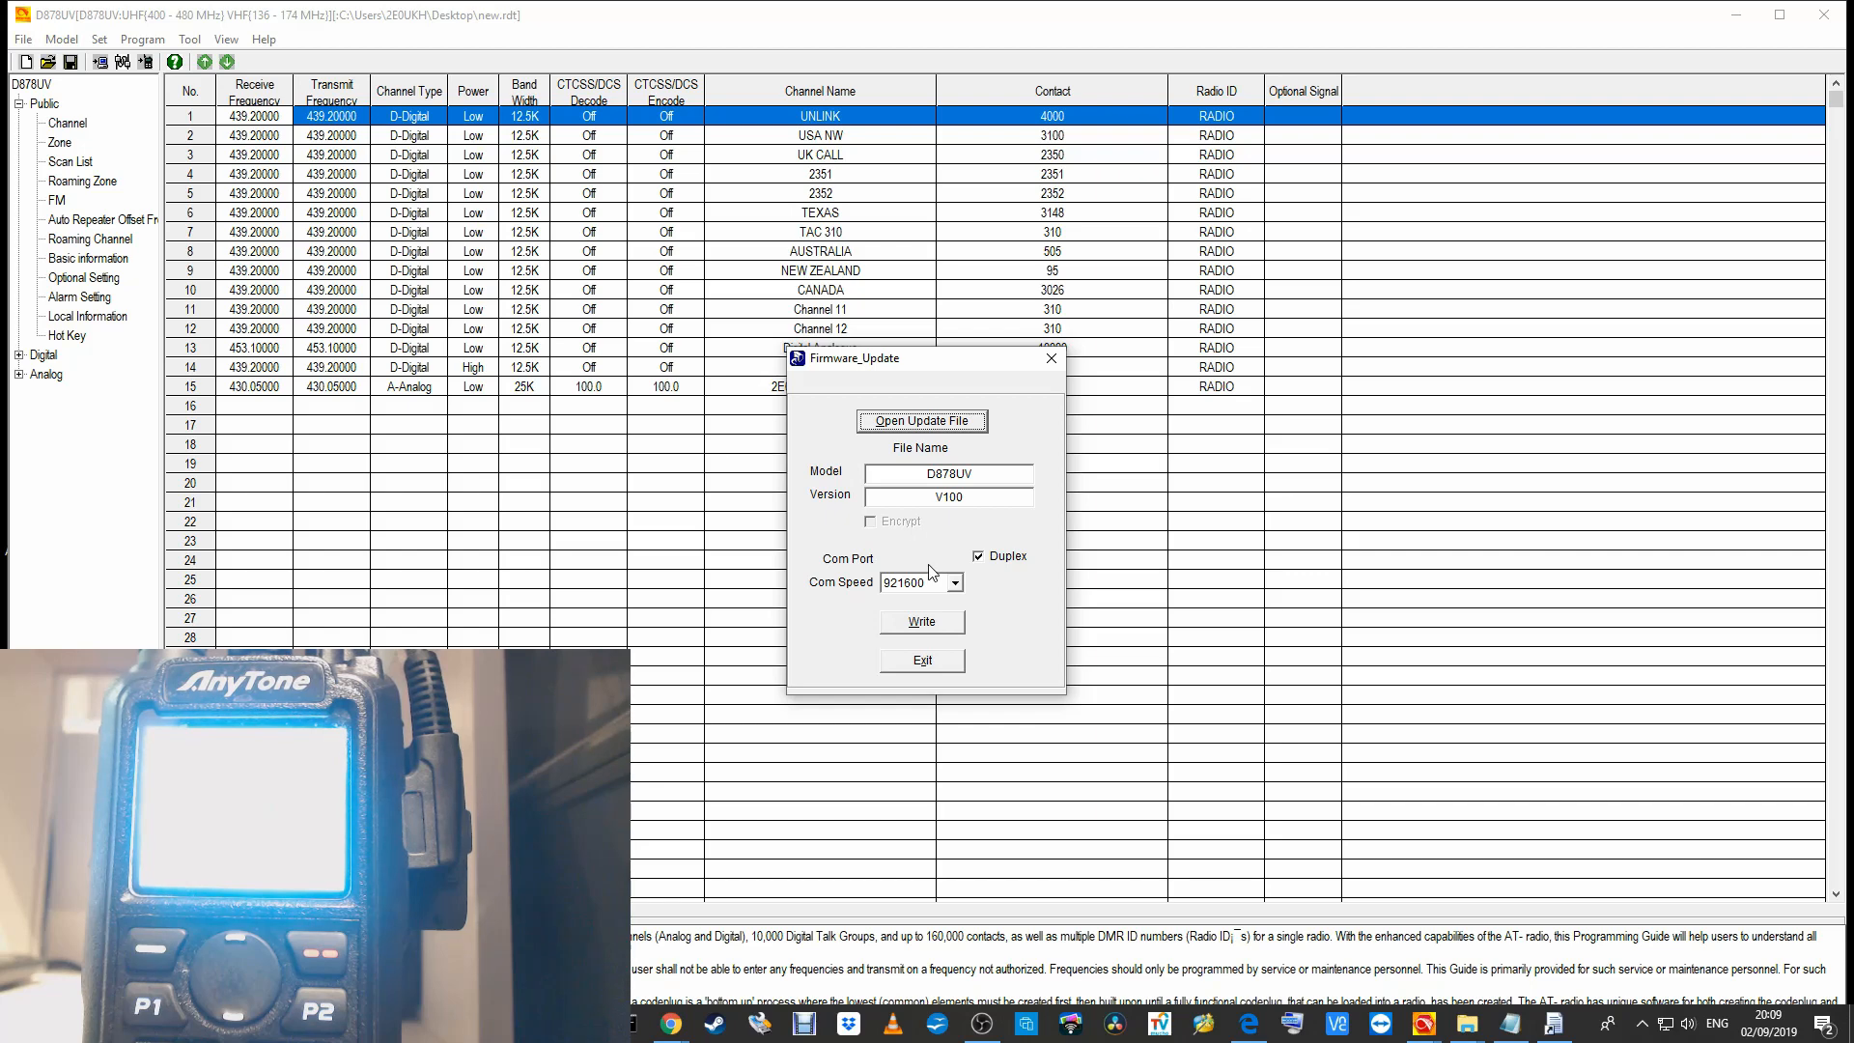
click(930, 423)
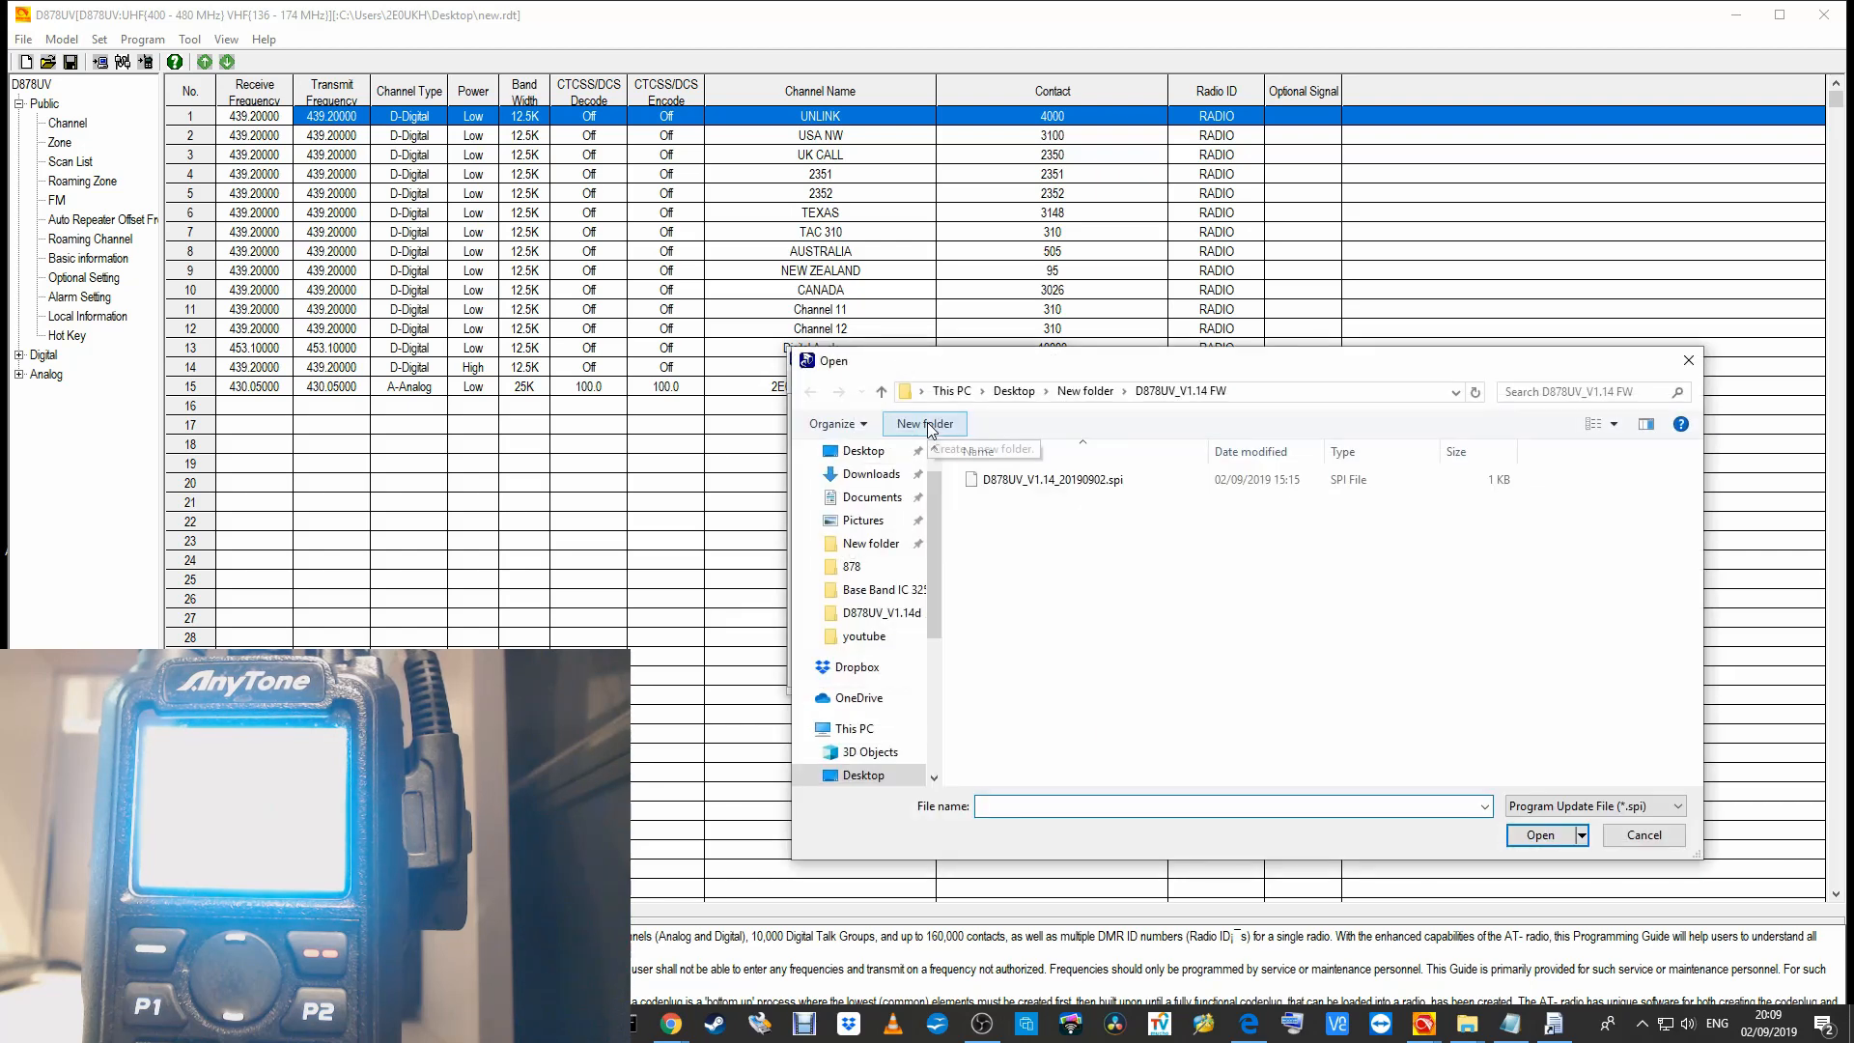
click(881, 391)
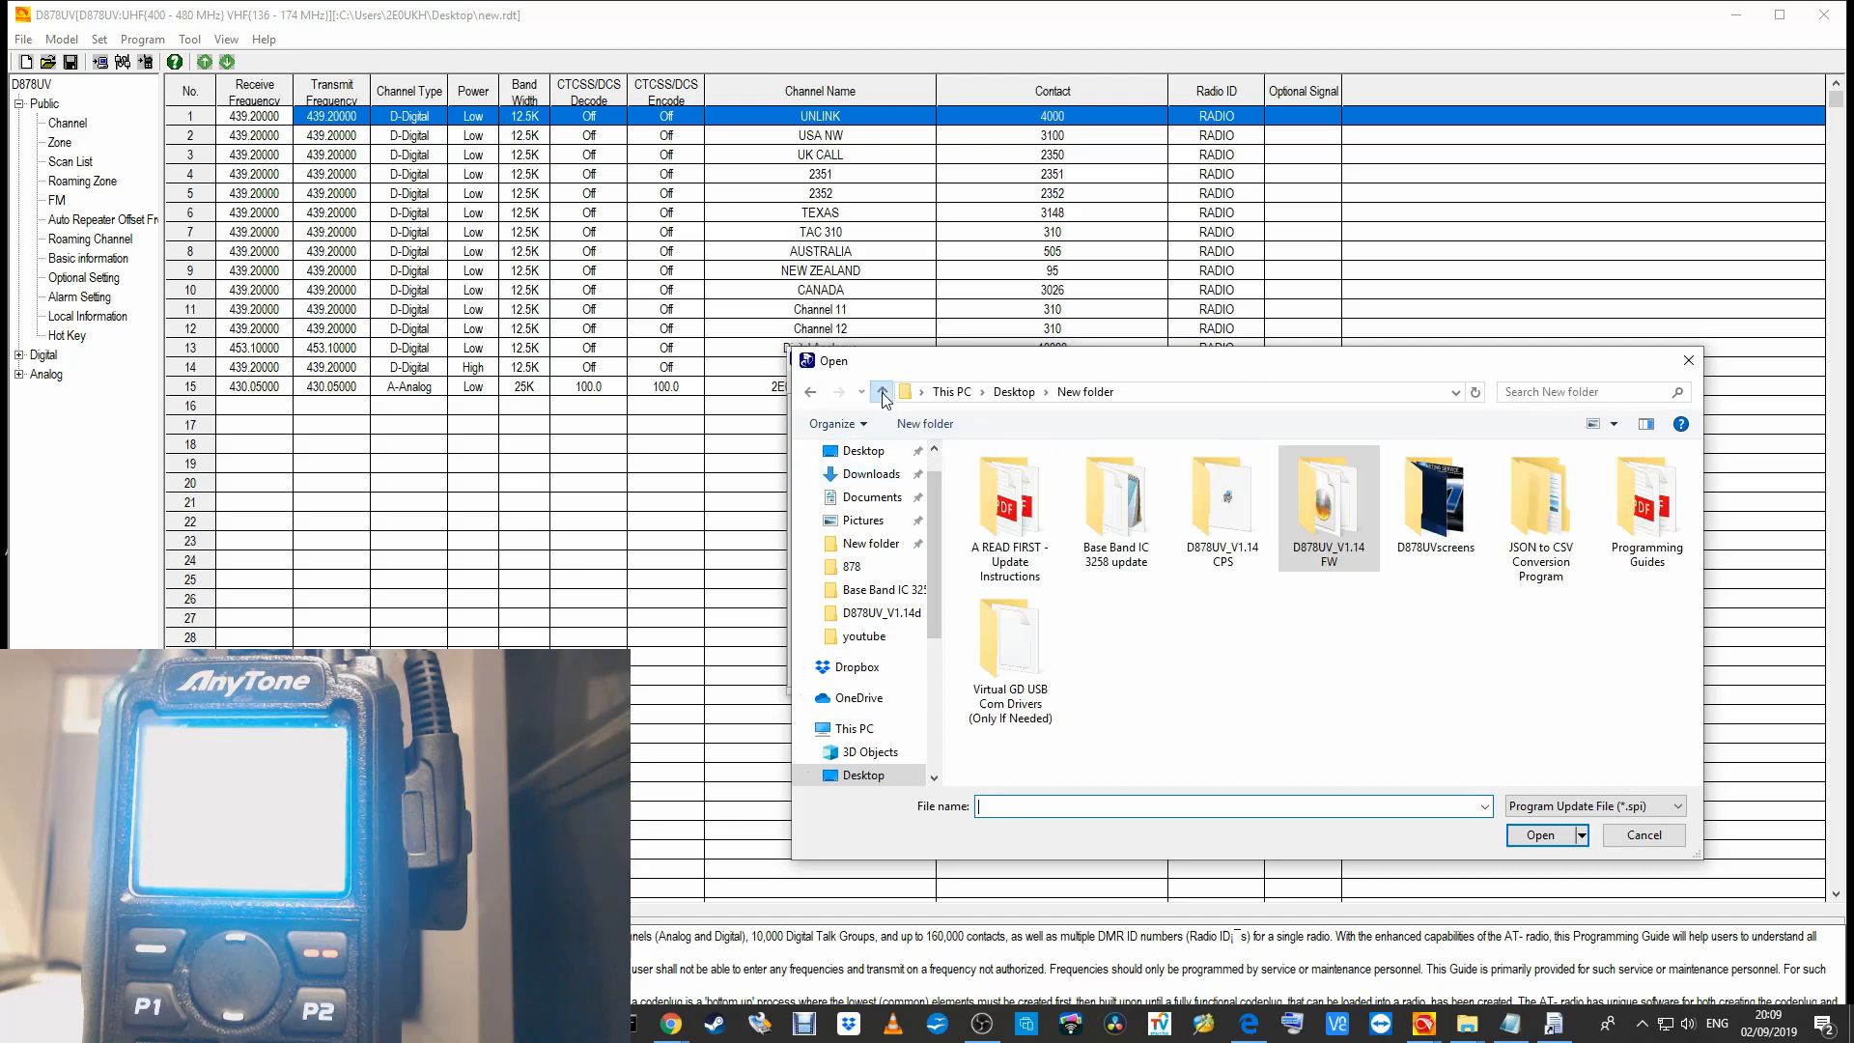
click(882, 391)
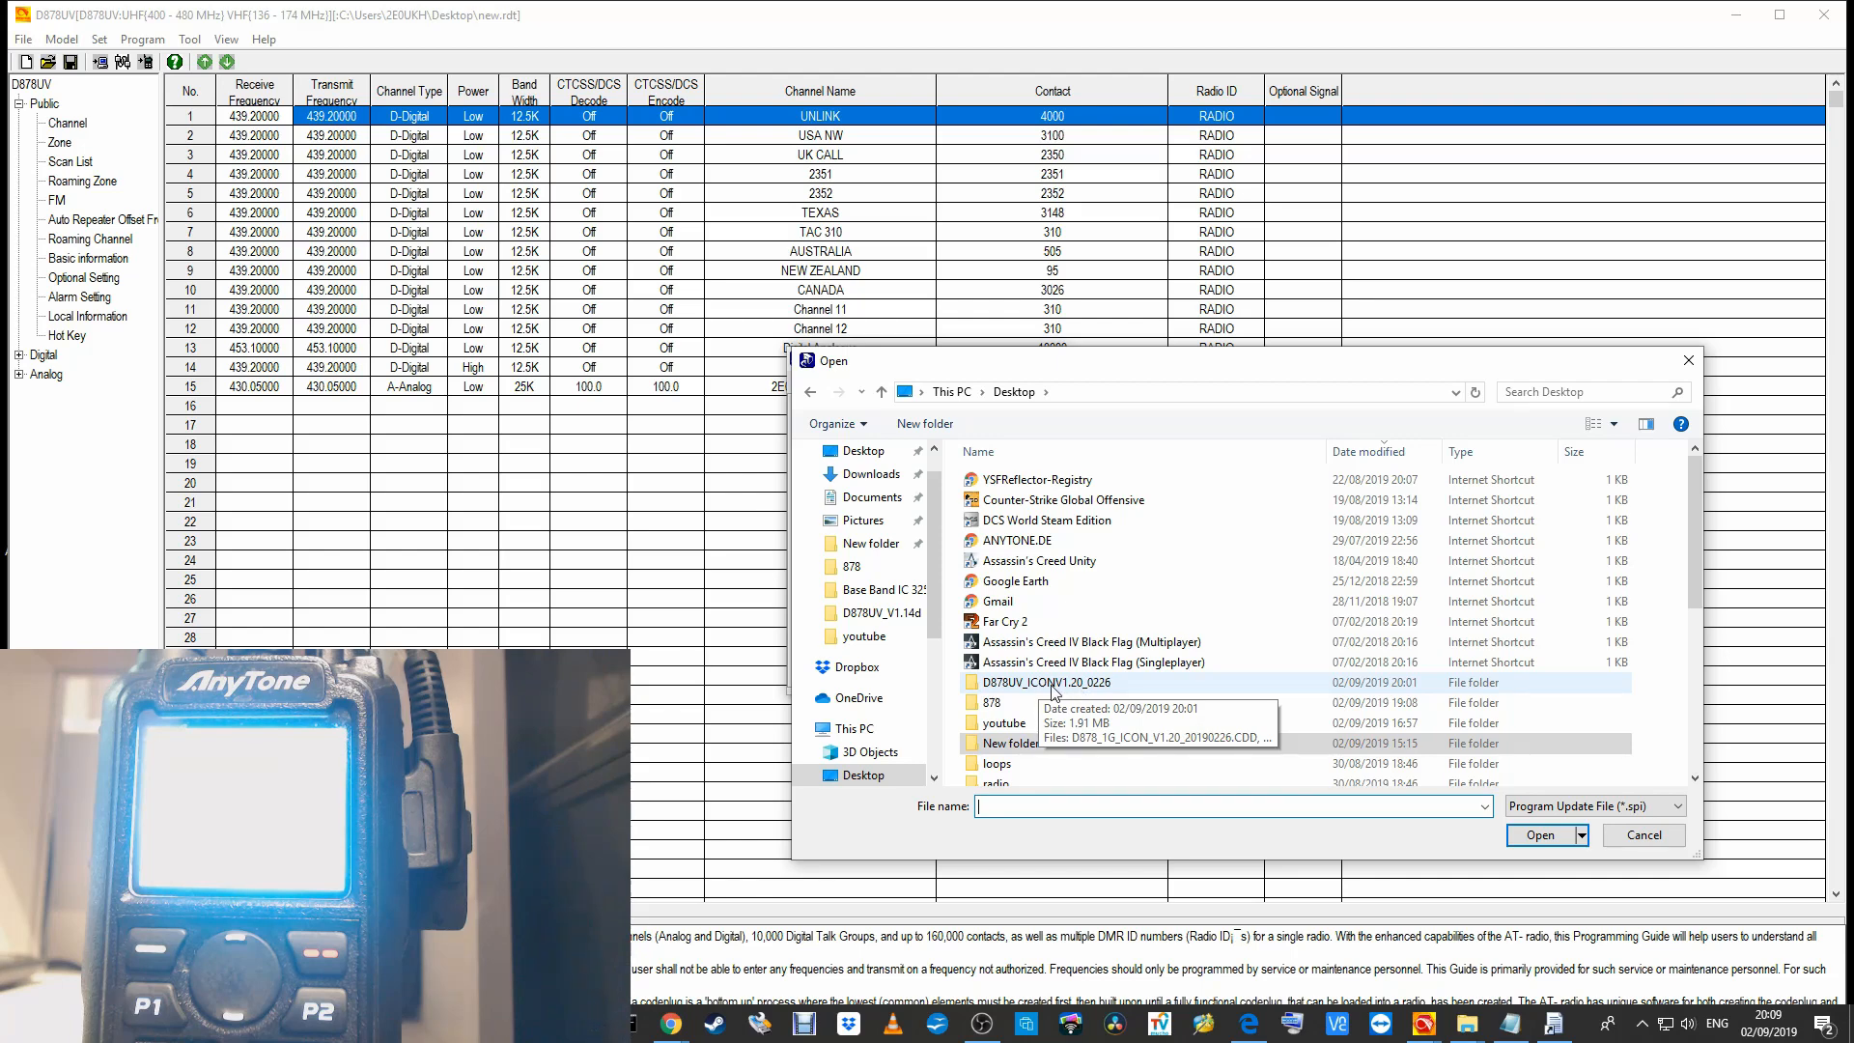
double_click(1052, 687)
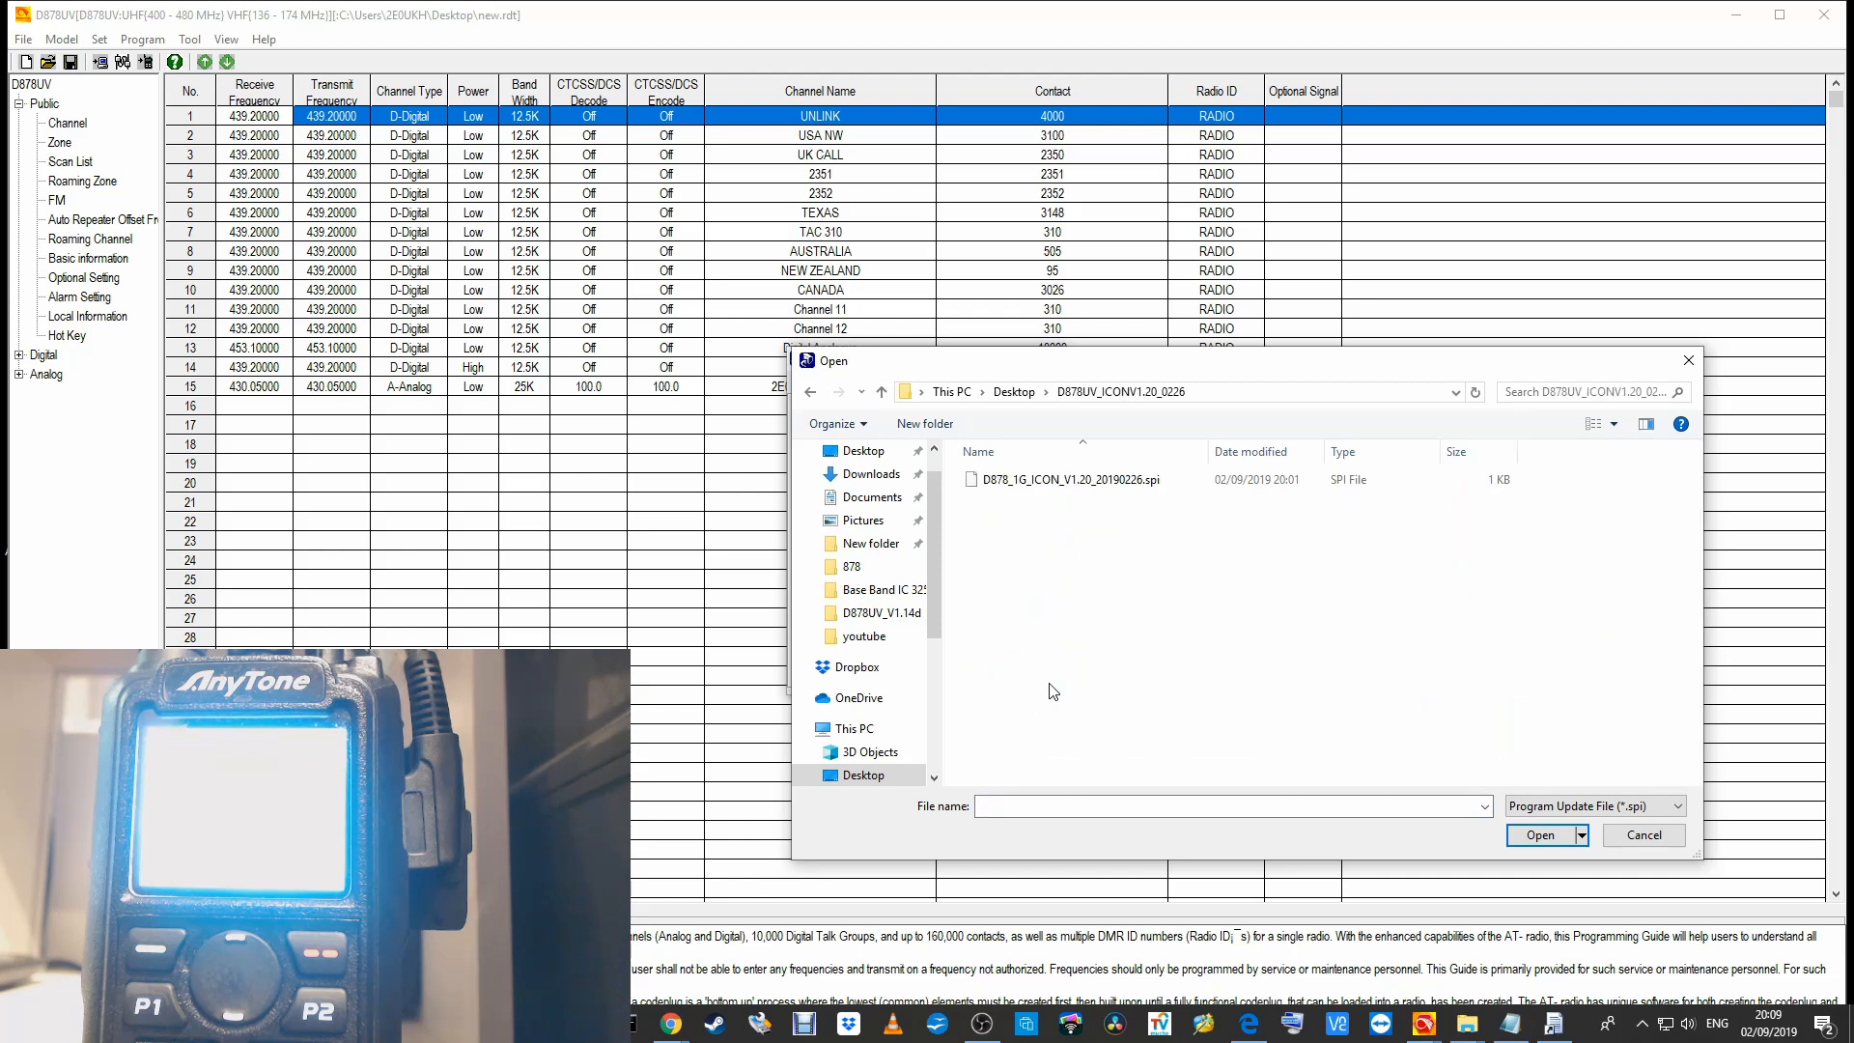
double_click(1075, 480)
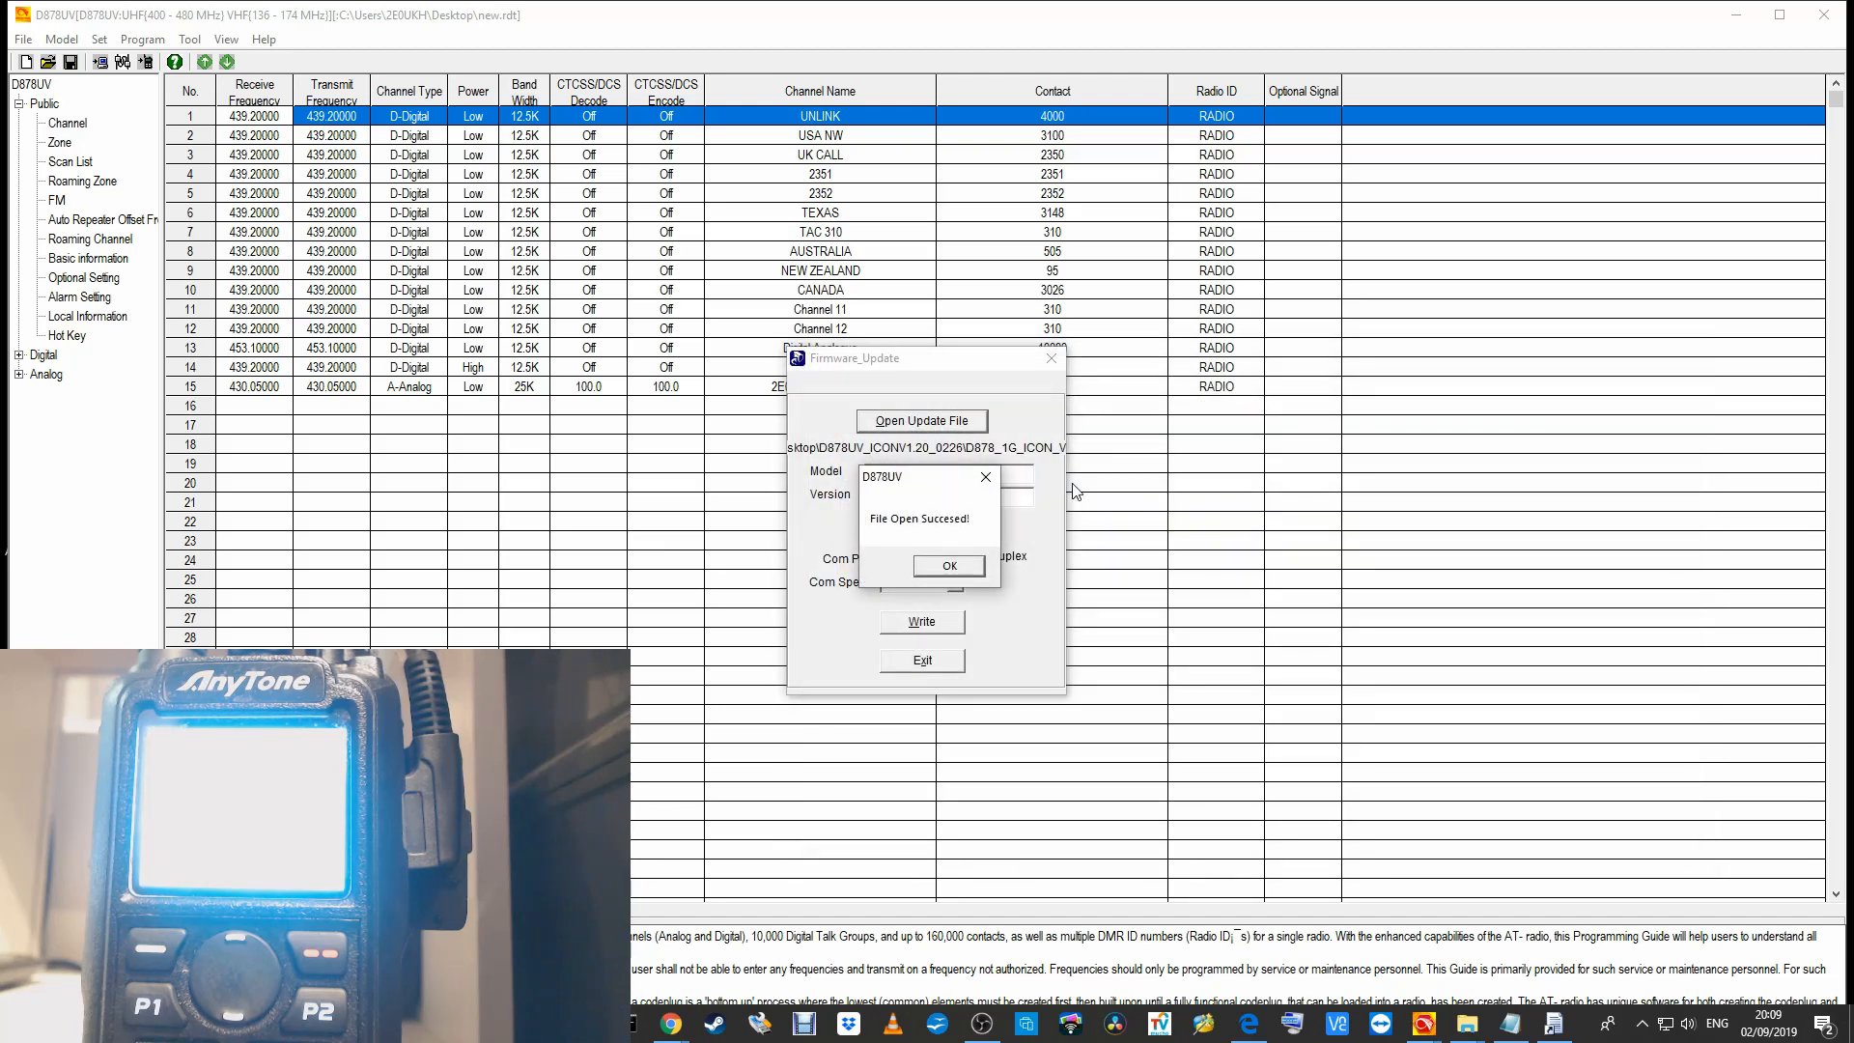
click(951, 568)
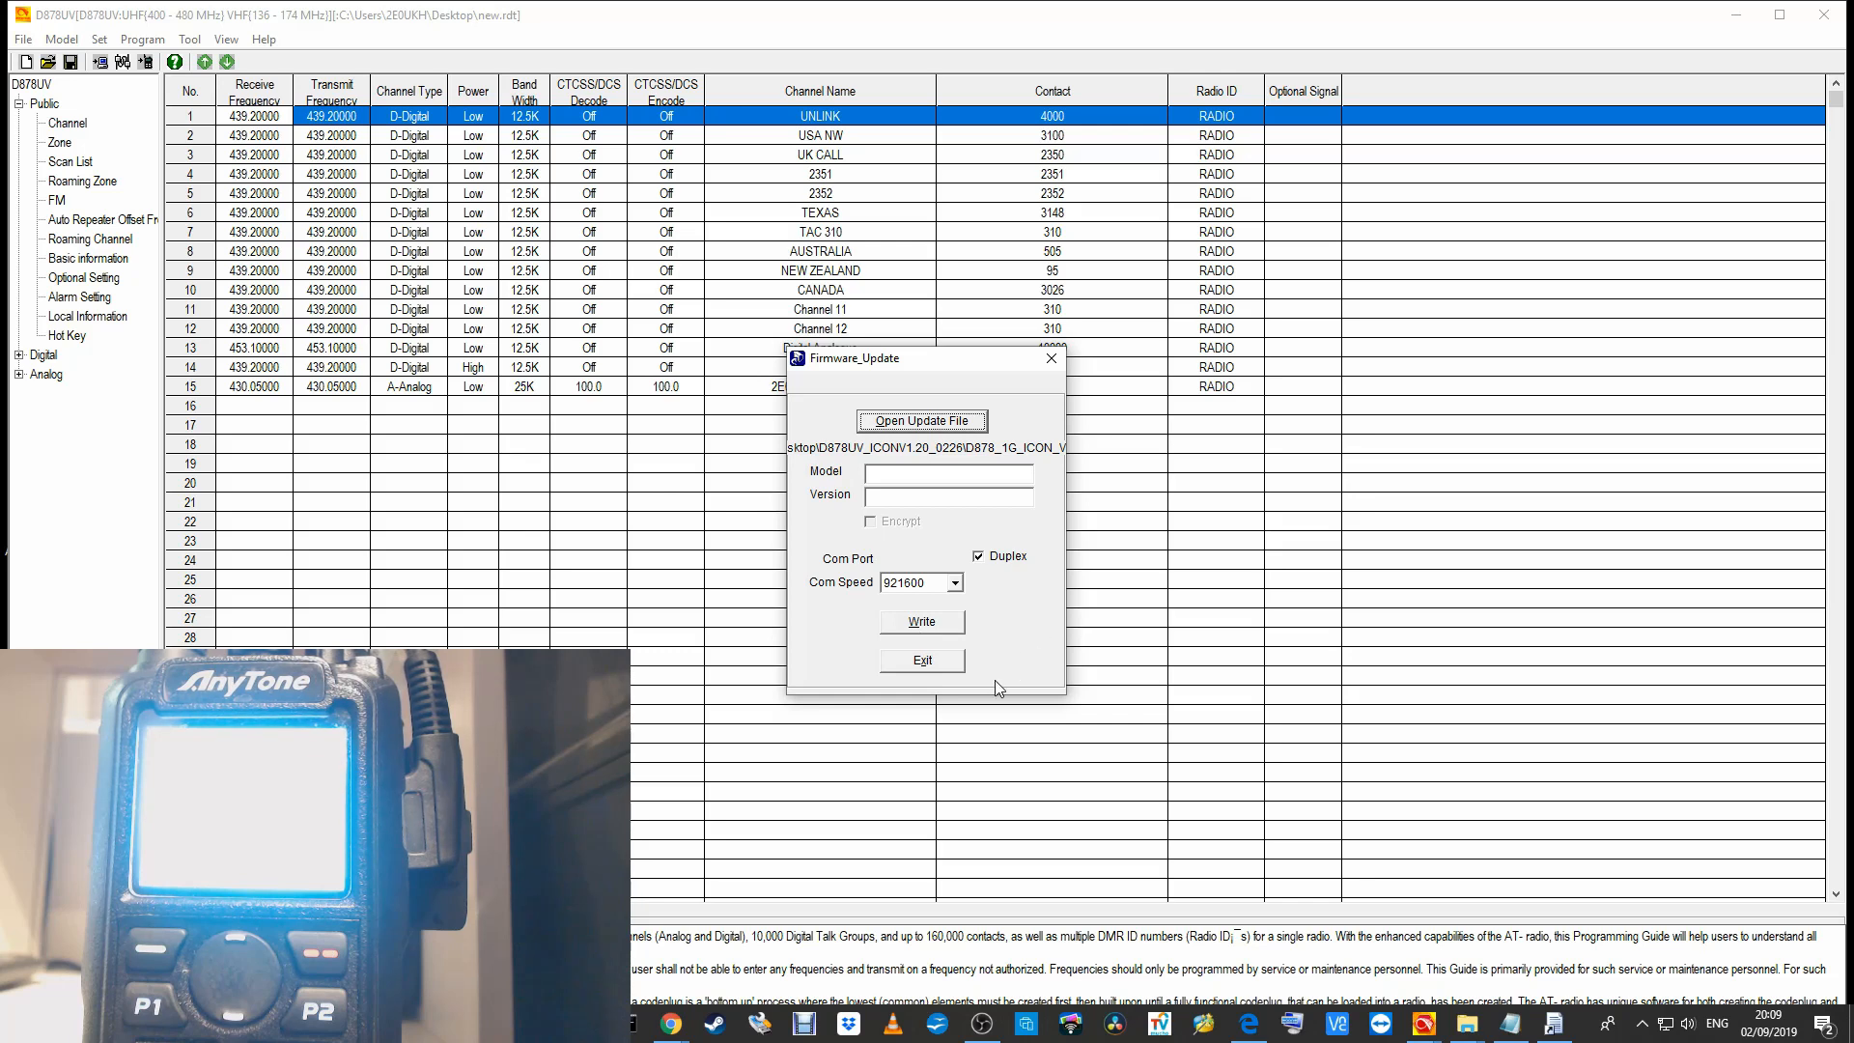
click(1052, 361)
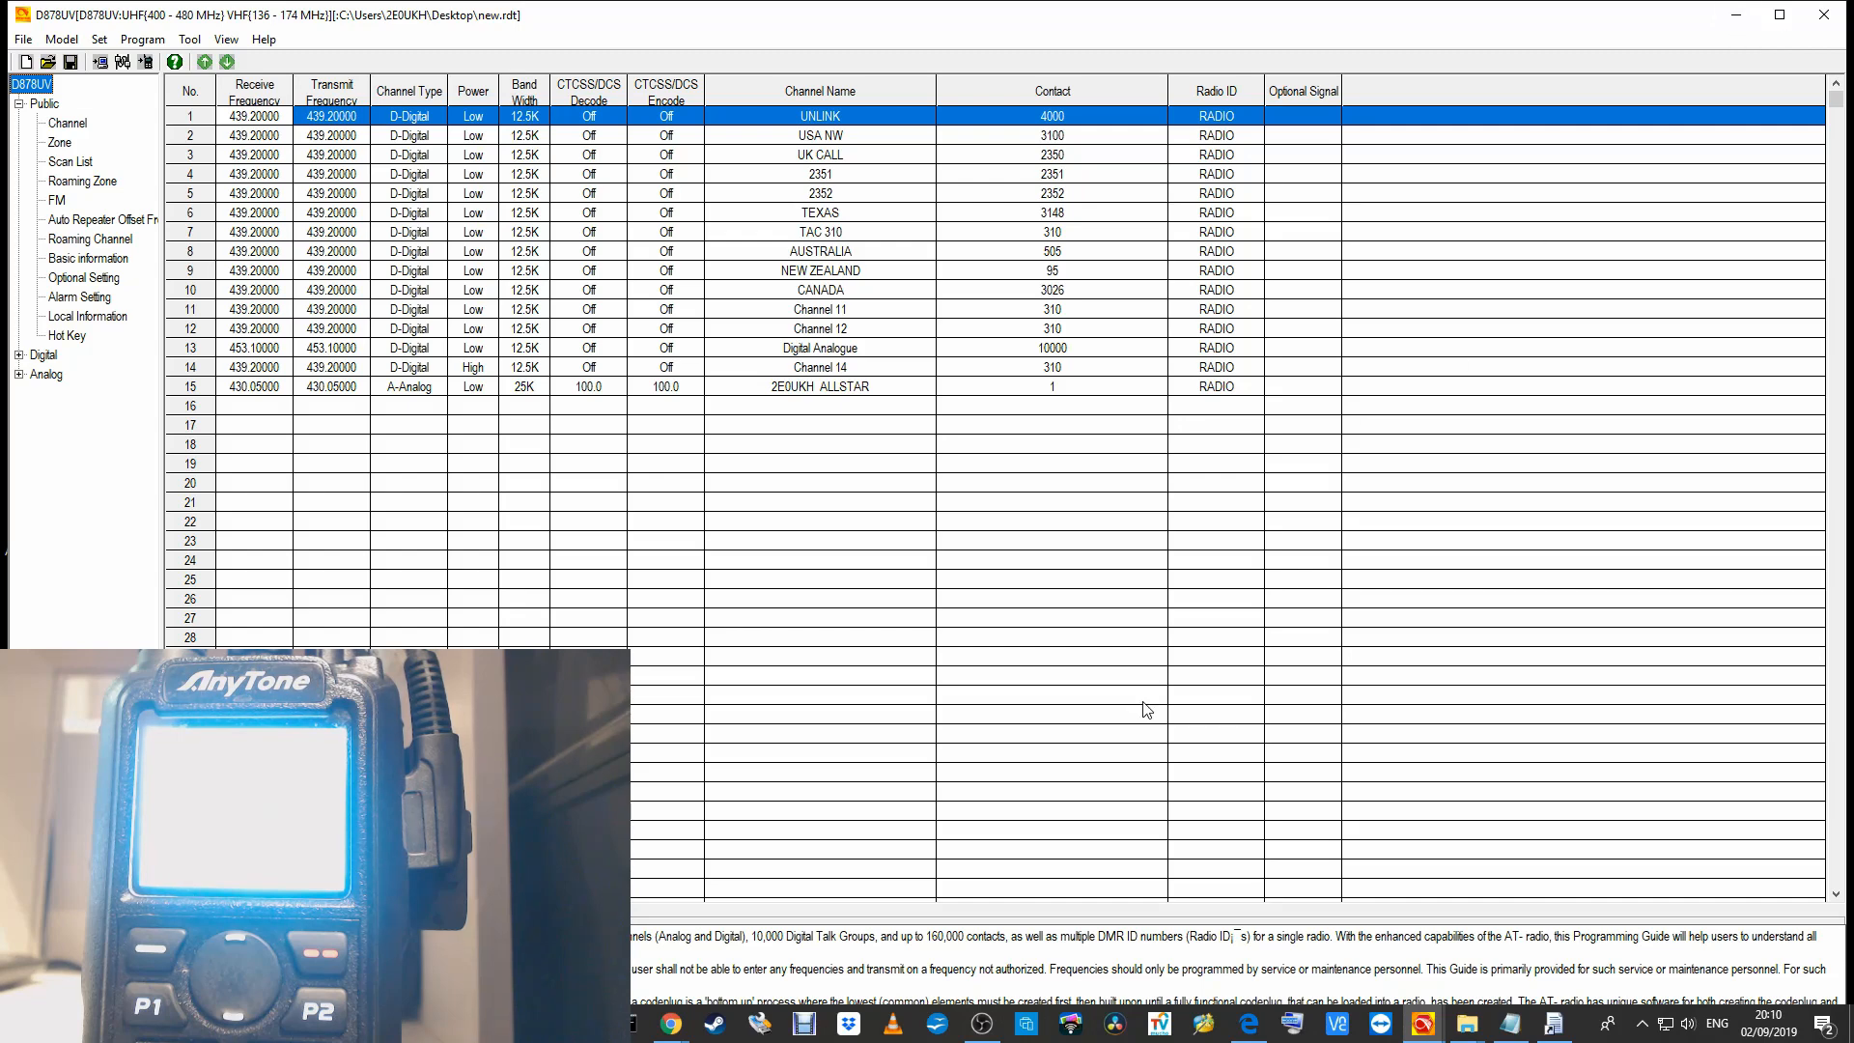
click(981, 1025)
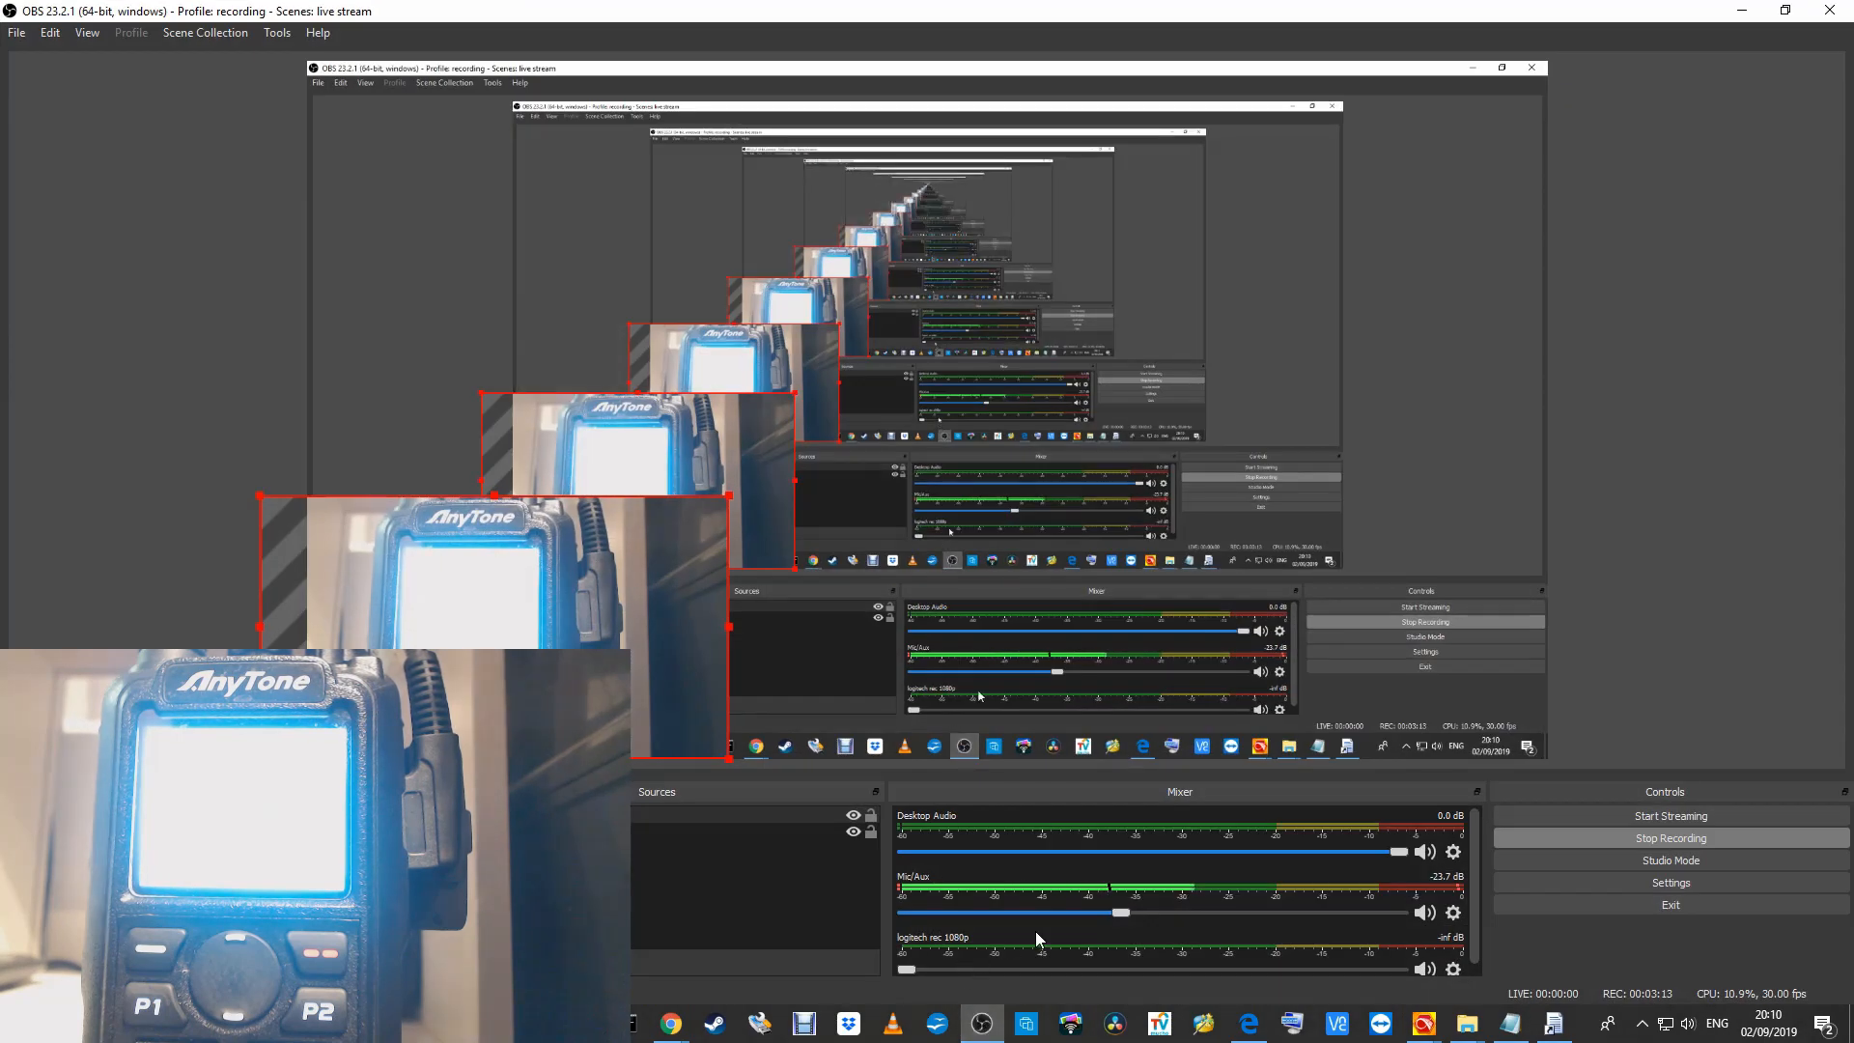
click(1537, 842)
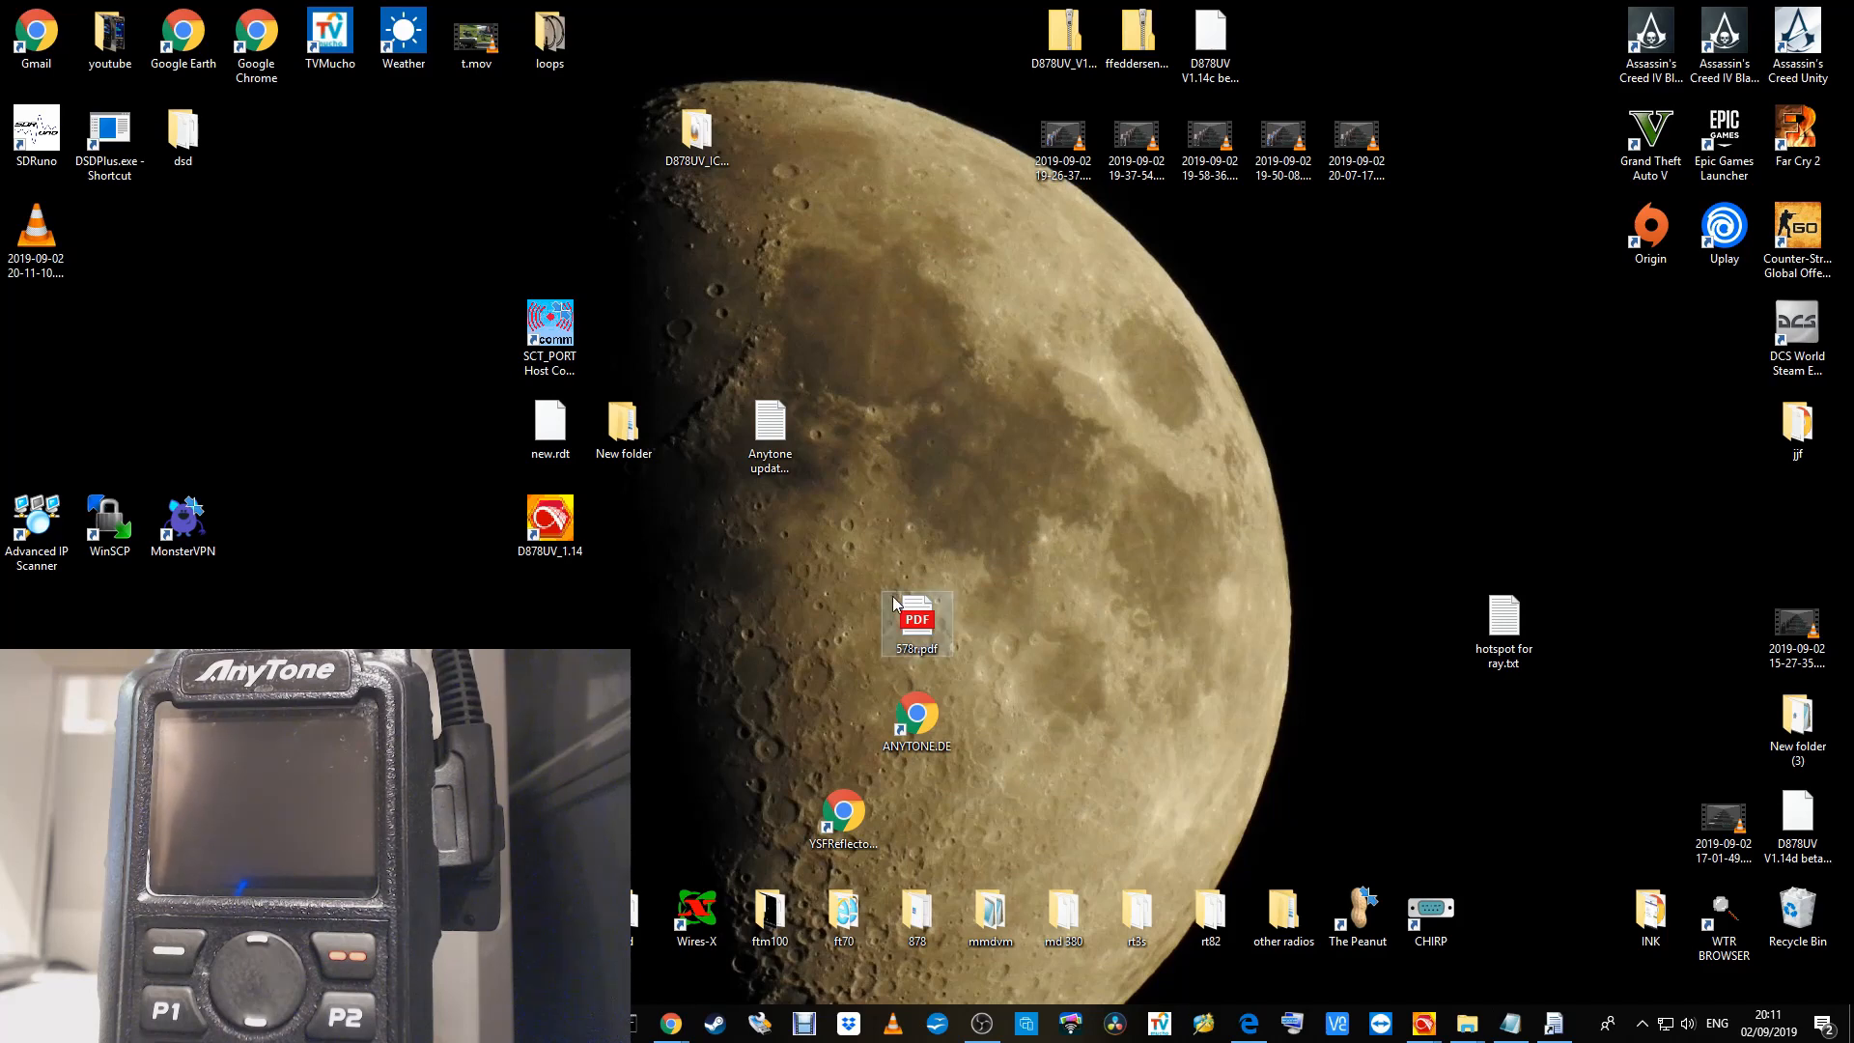
- Launch the D878UV_1.14 CPS from the desktop and accept COM12 as its communication port
double_click(557, 526)
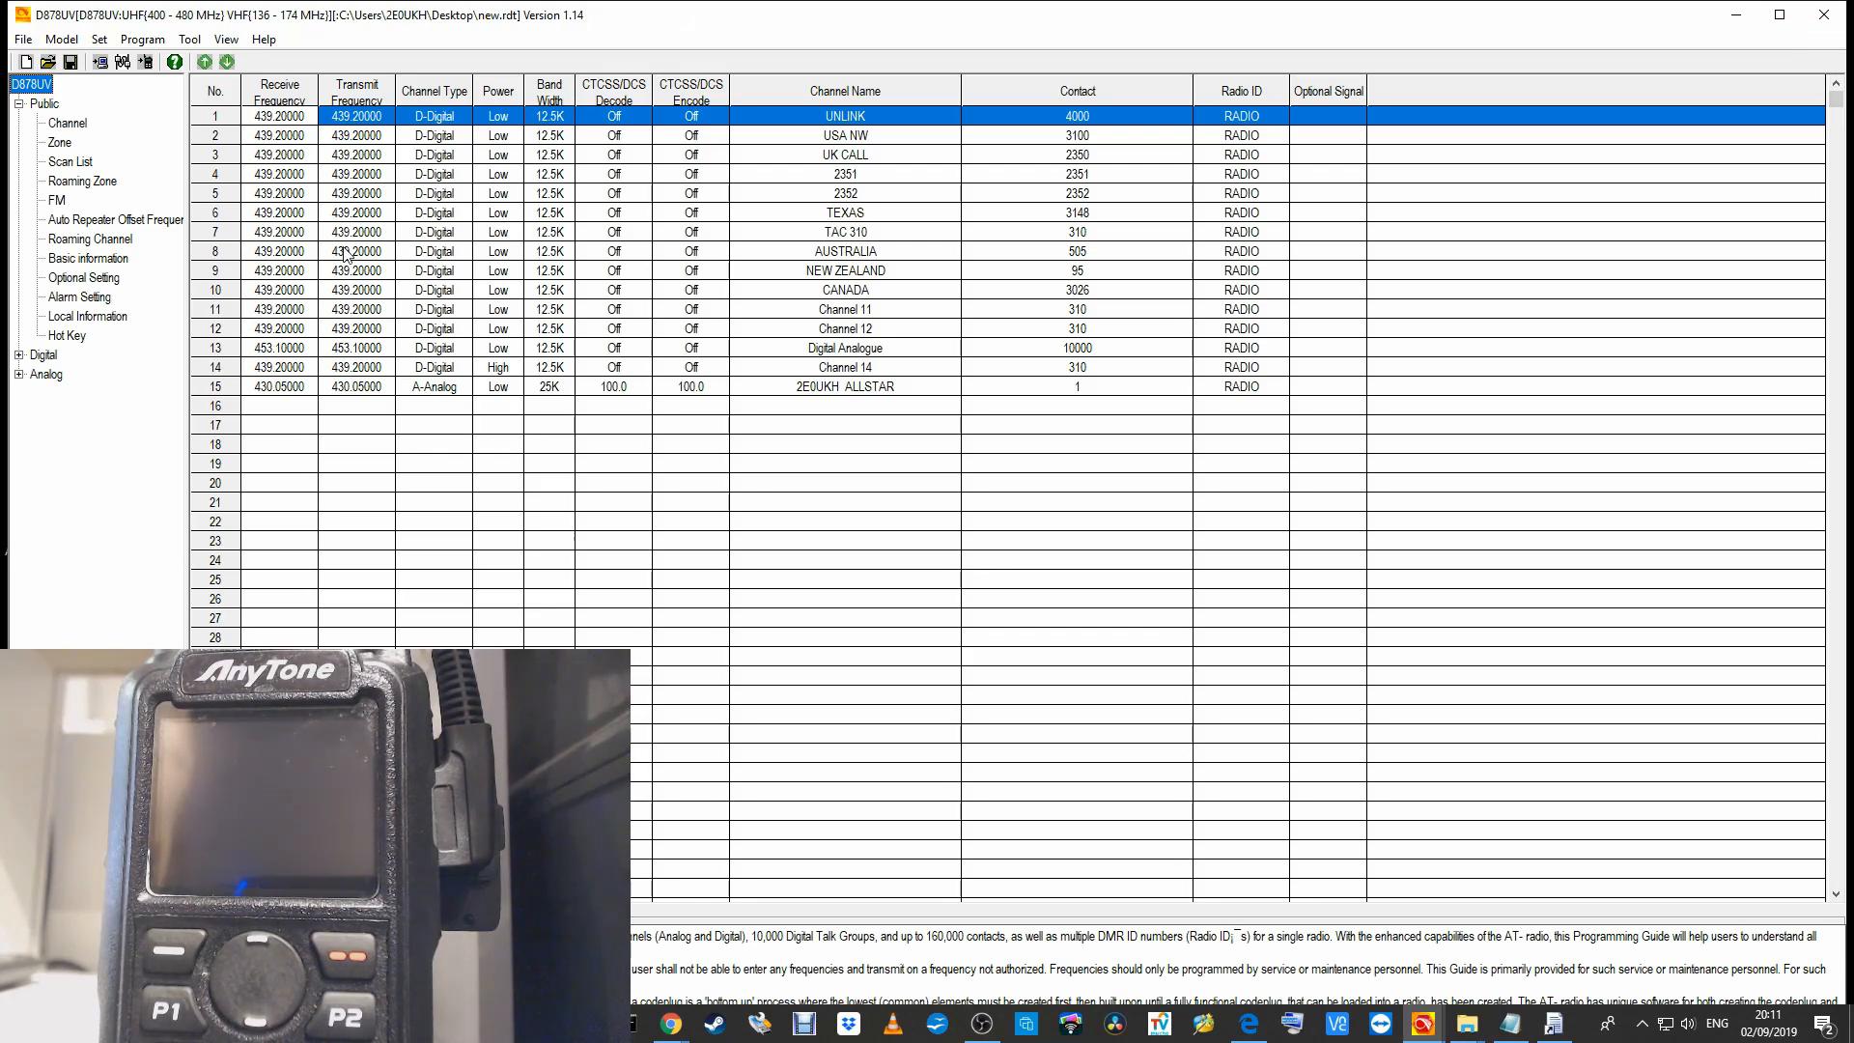
click(100, 40)
click(131, 59)
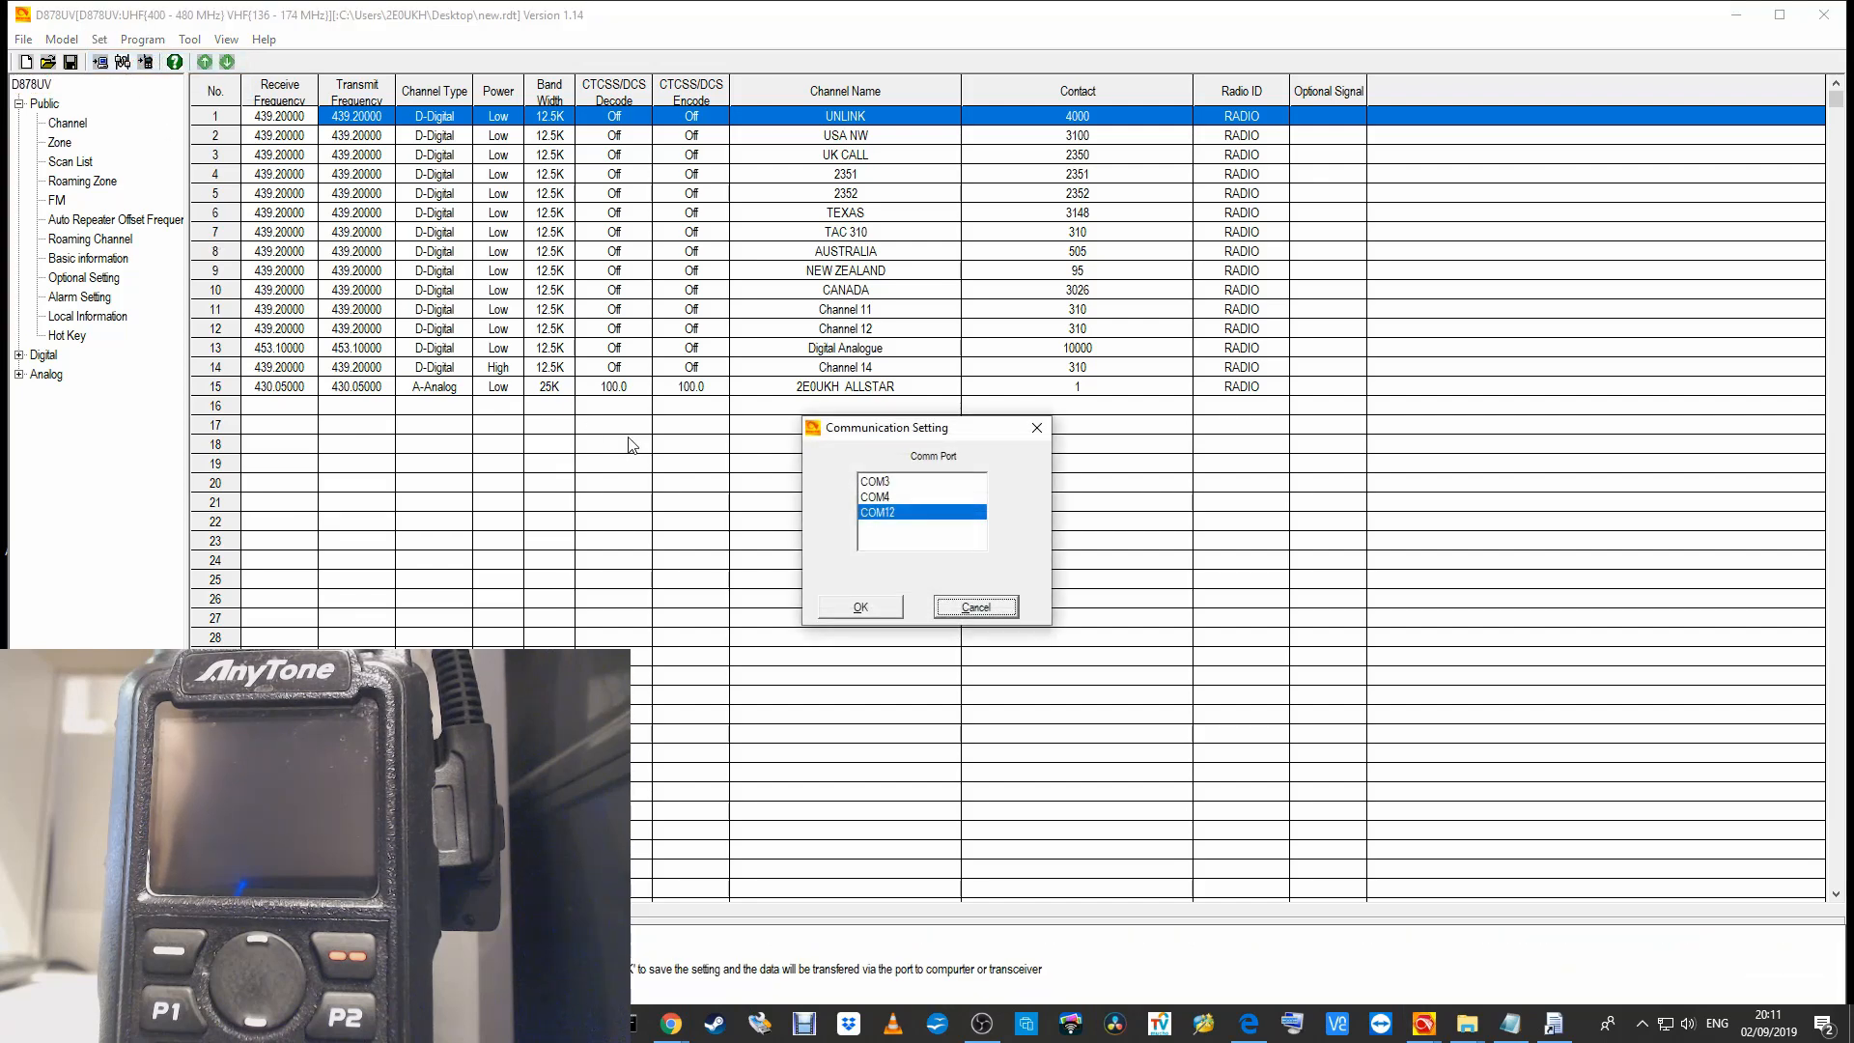
click(880, 613)
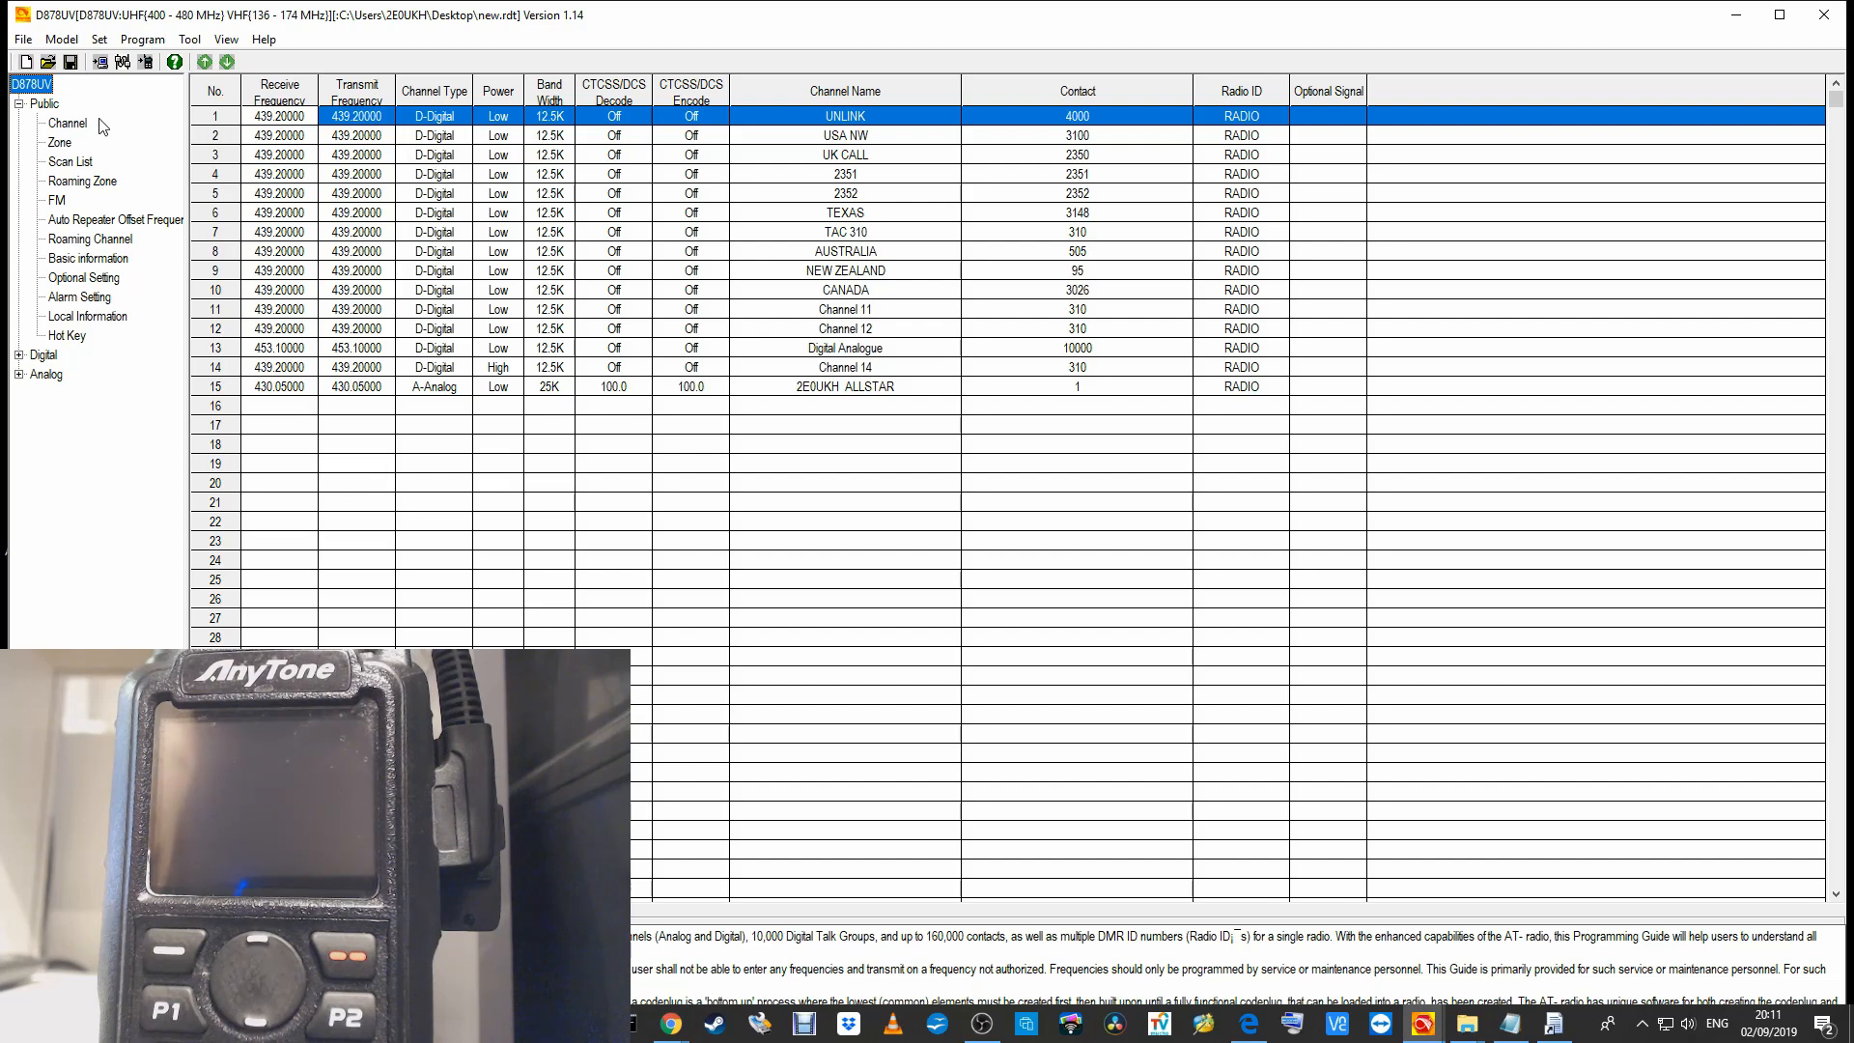
- Open the backed-up codeplug new.rdt from the Desktop in the version 1.14 CPS
click(23, 39)
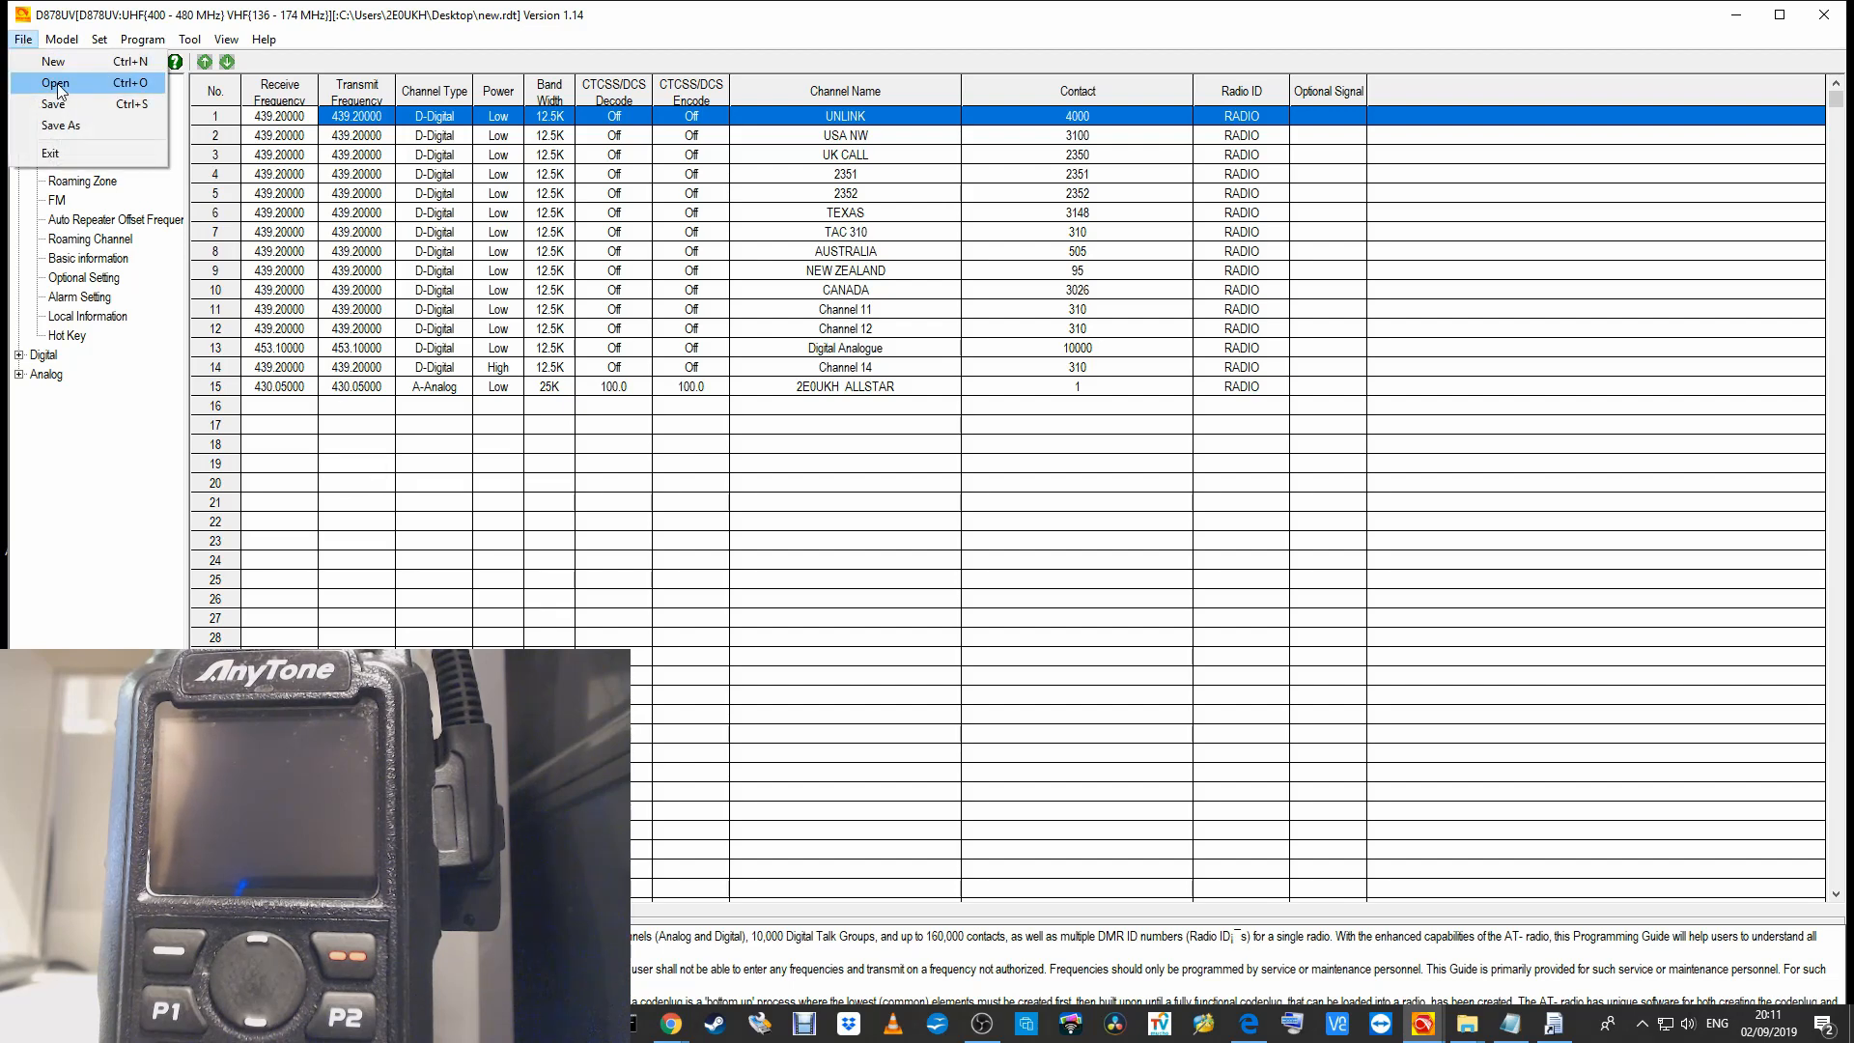
click(60, 83)
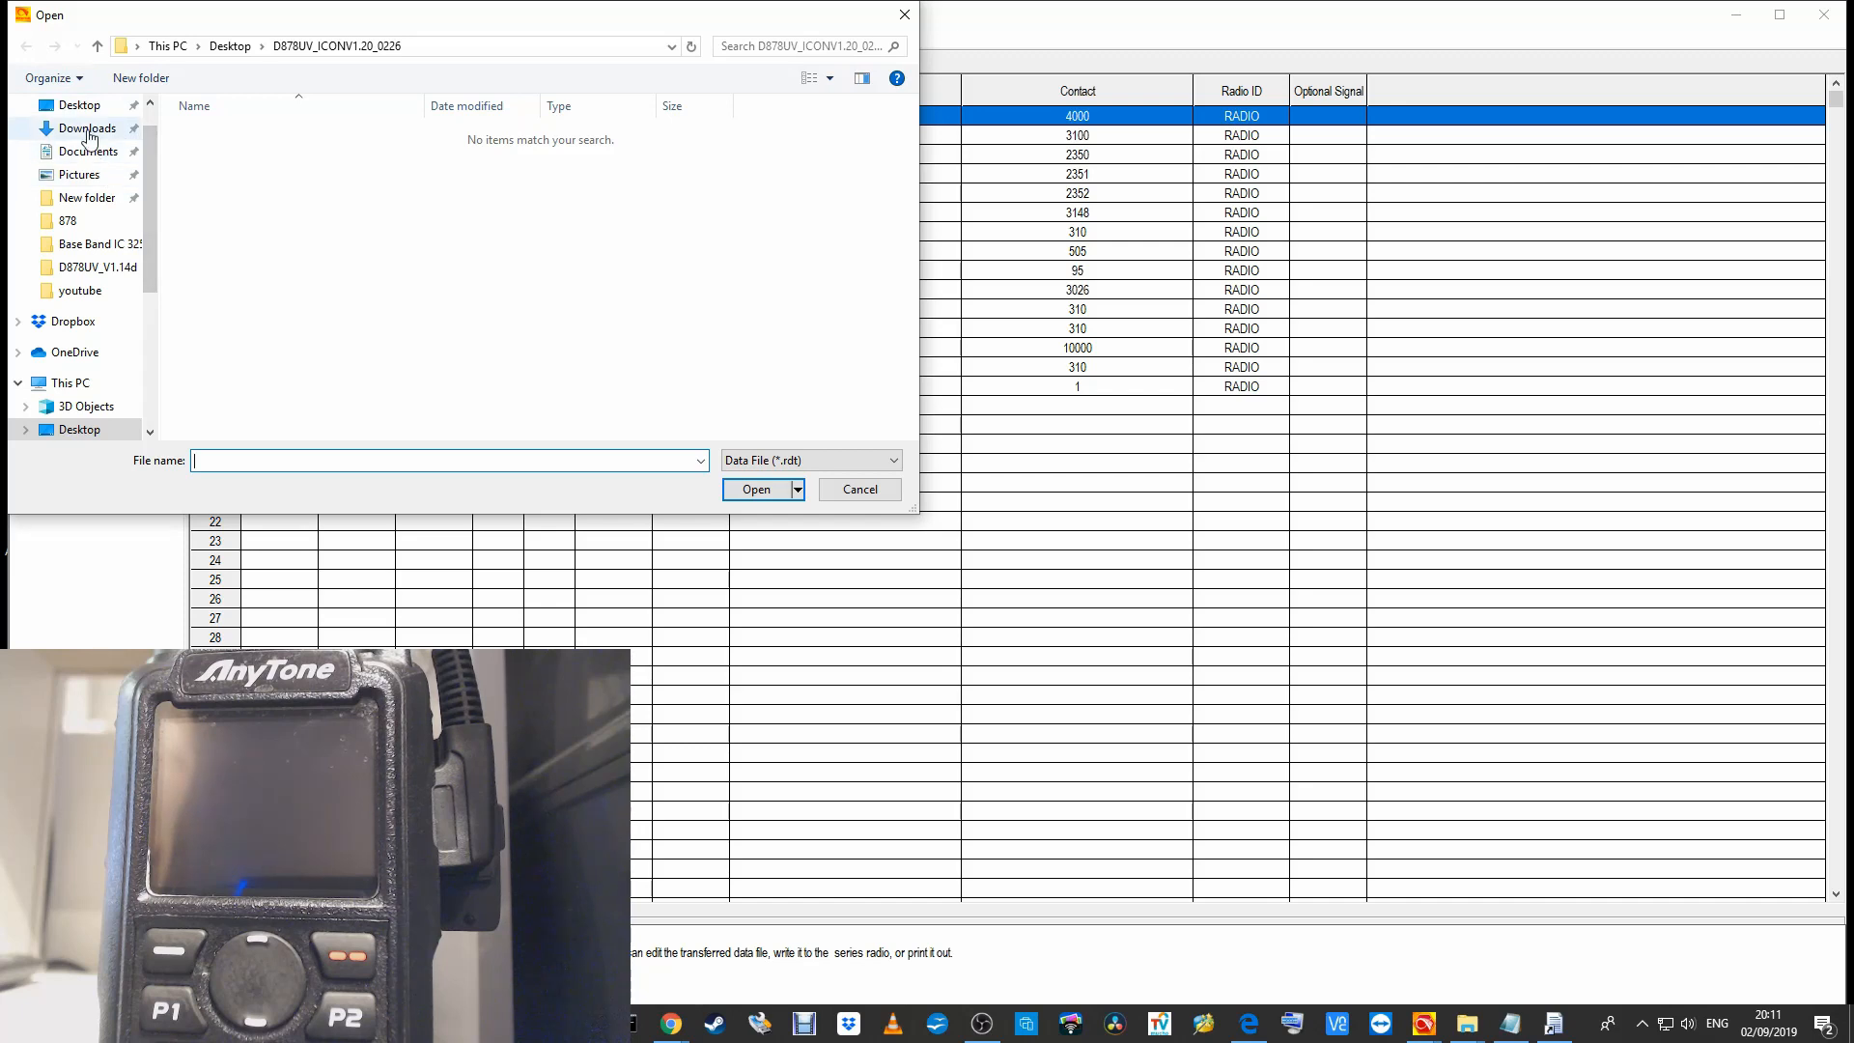
click(80, 107)
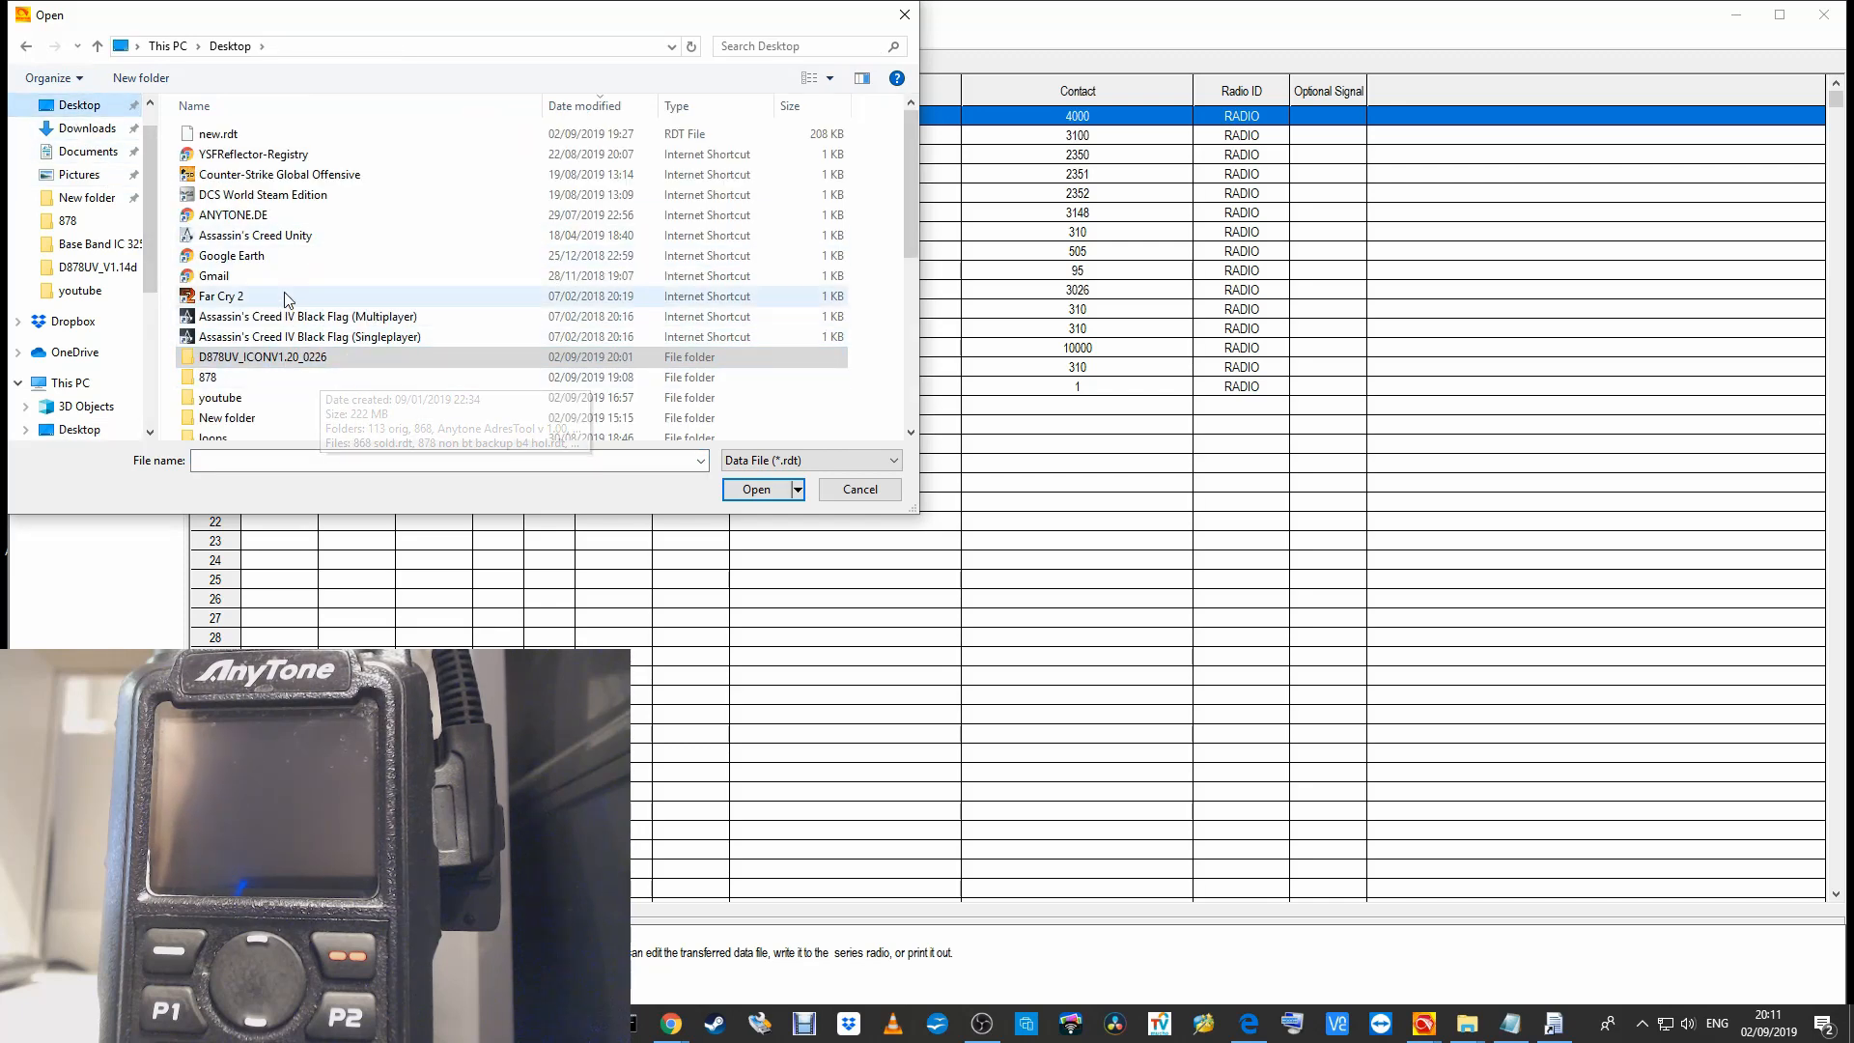
double_click(221, 135)
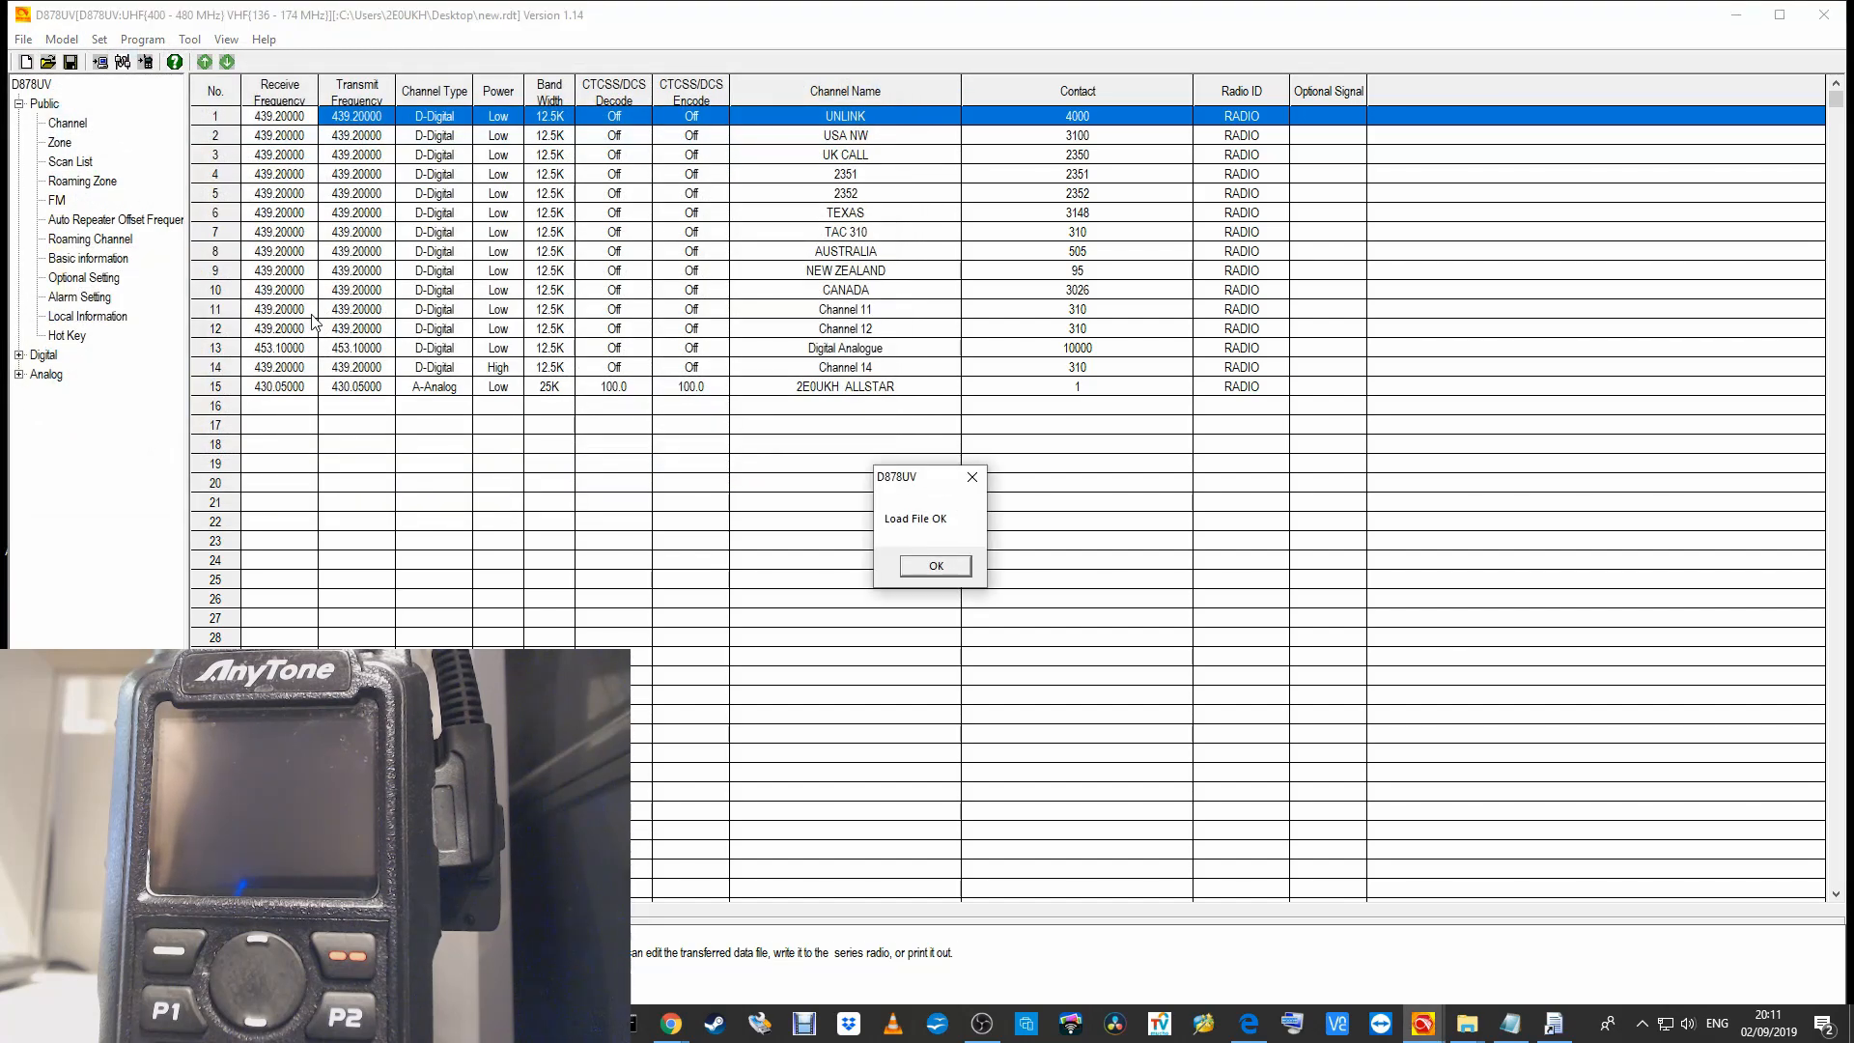
click(919, 570)
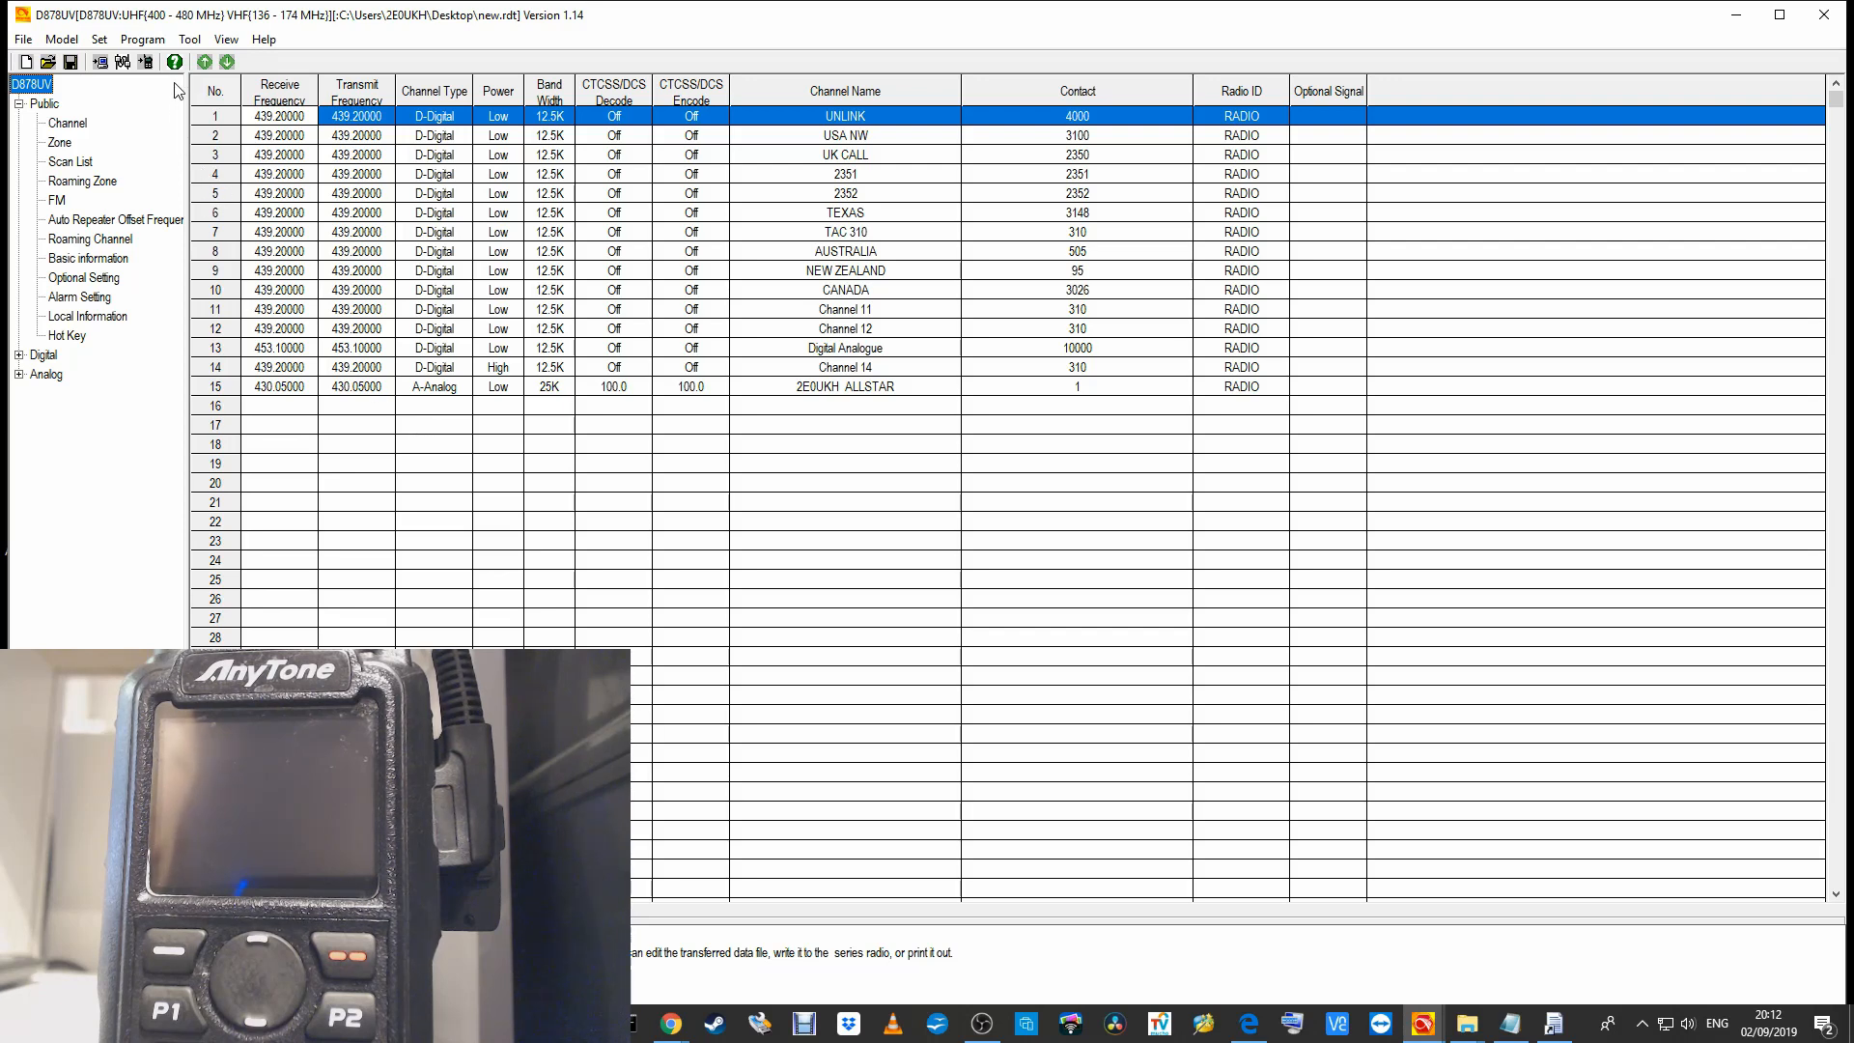
- Import userat.csv from Desktop > 878 > Anytone AdresTool v 2.00 as the Digital Contact List
click(192, 41)
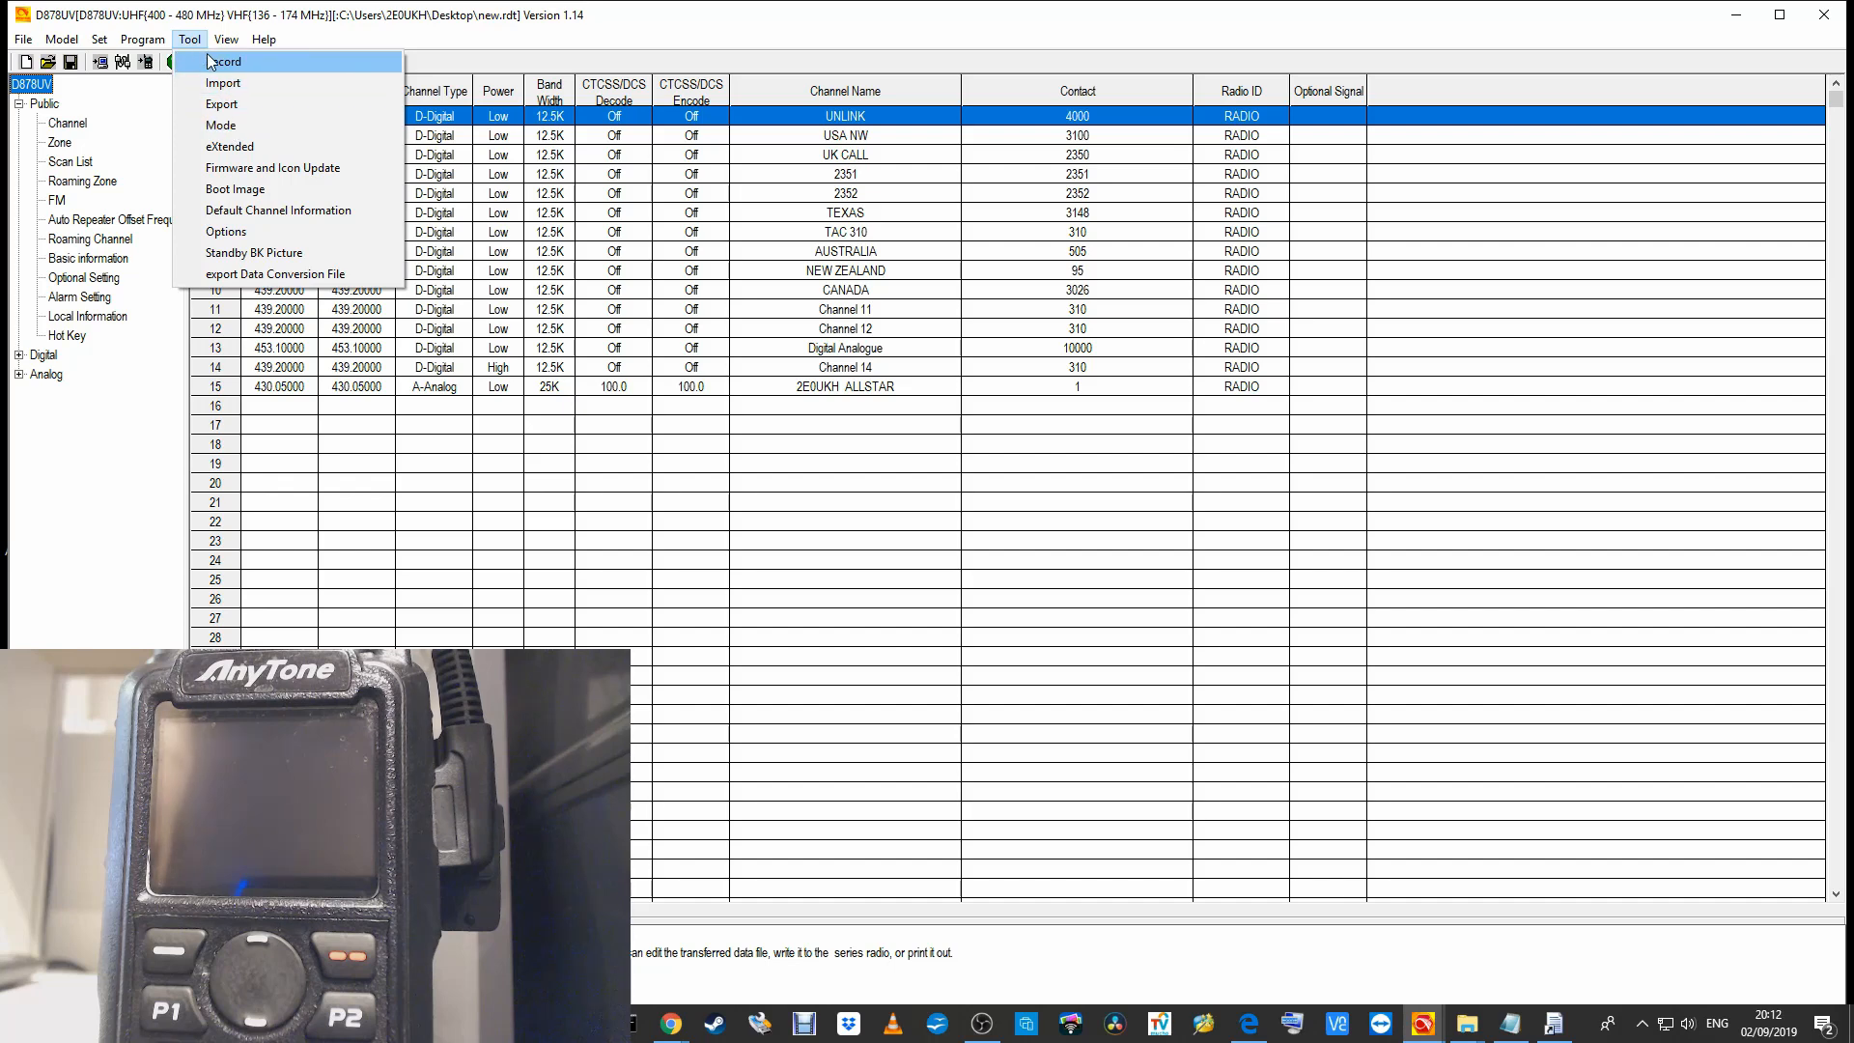
click(225, 84)
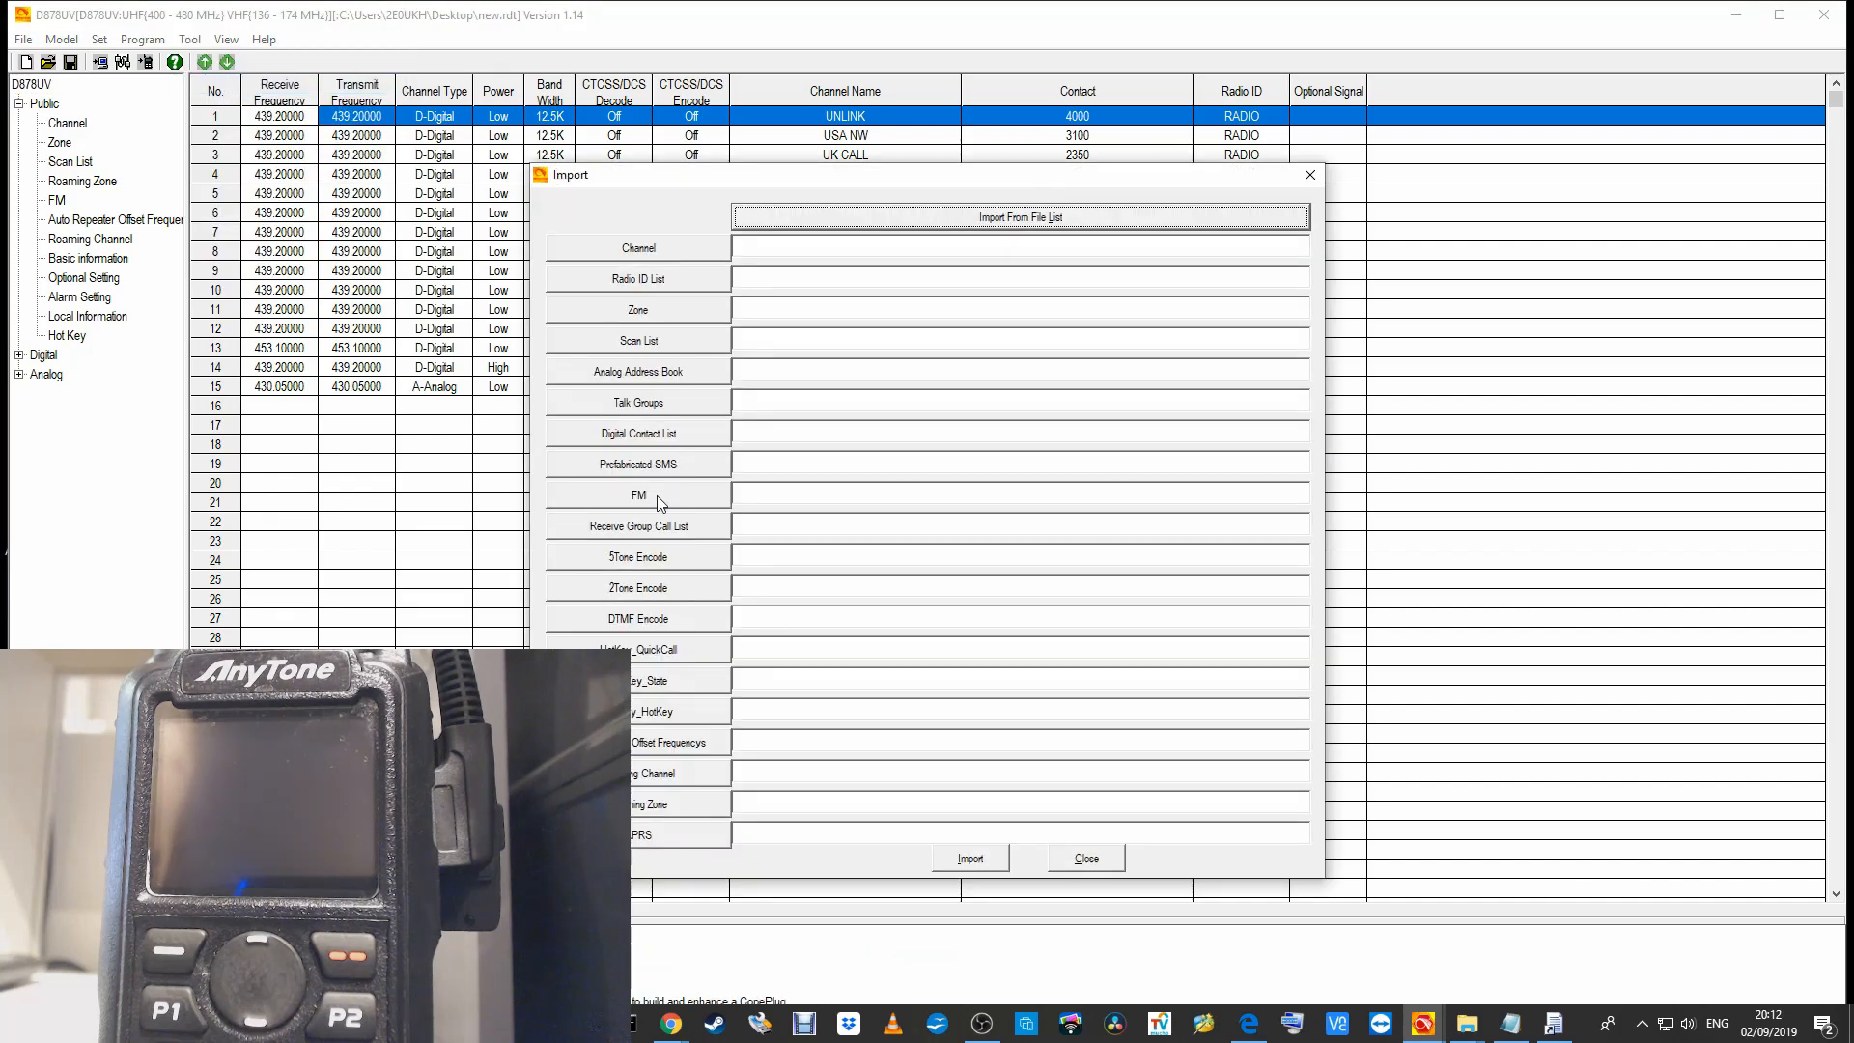
click(635, 437)
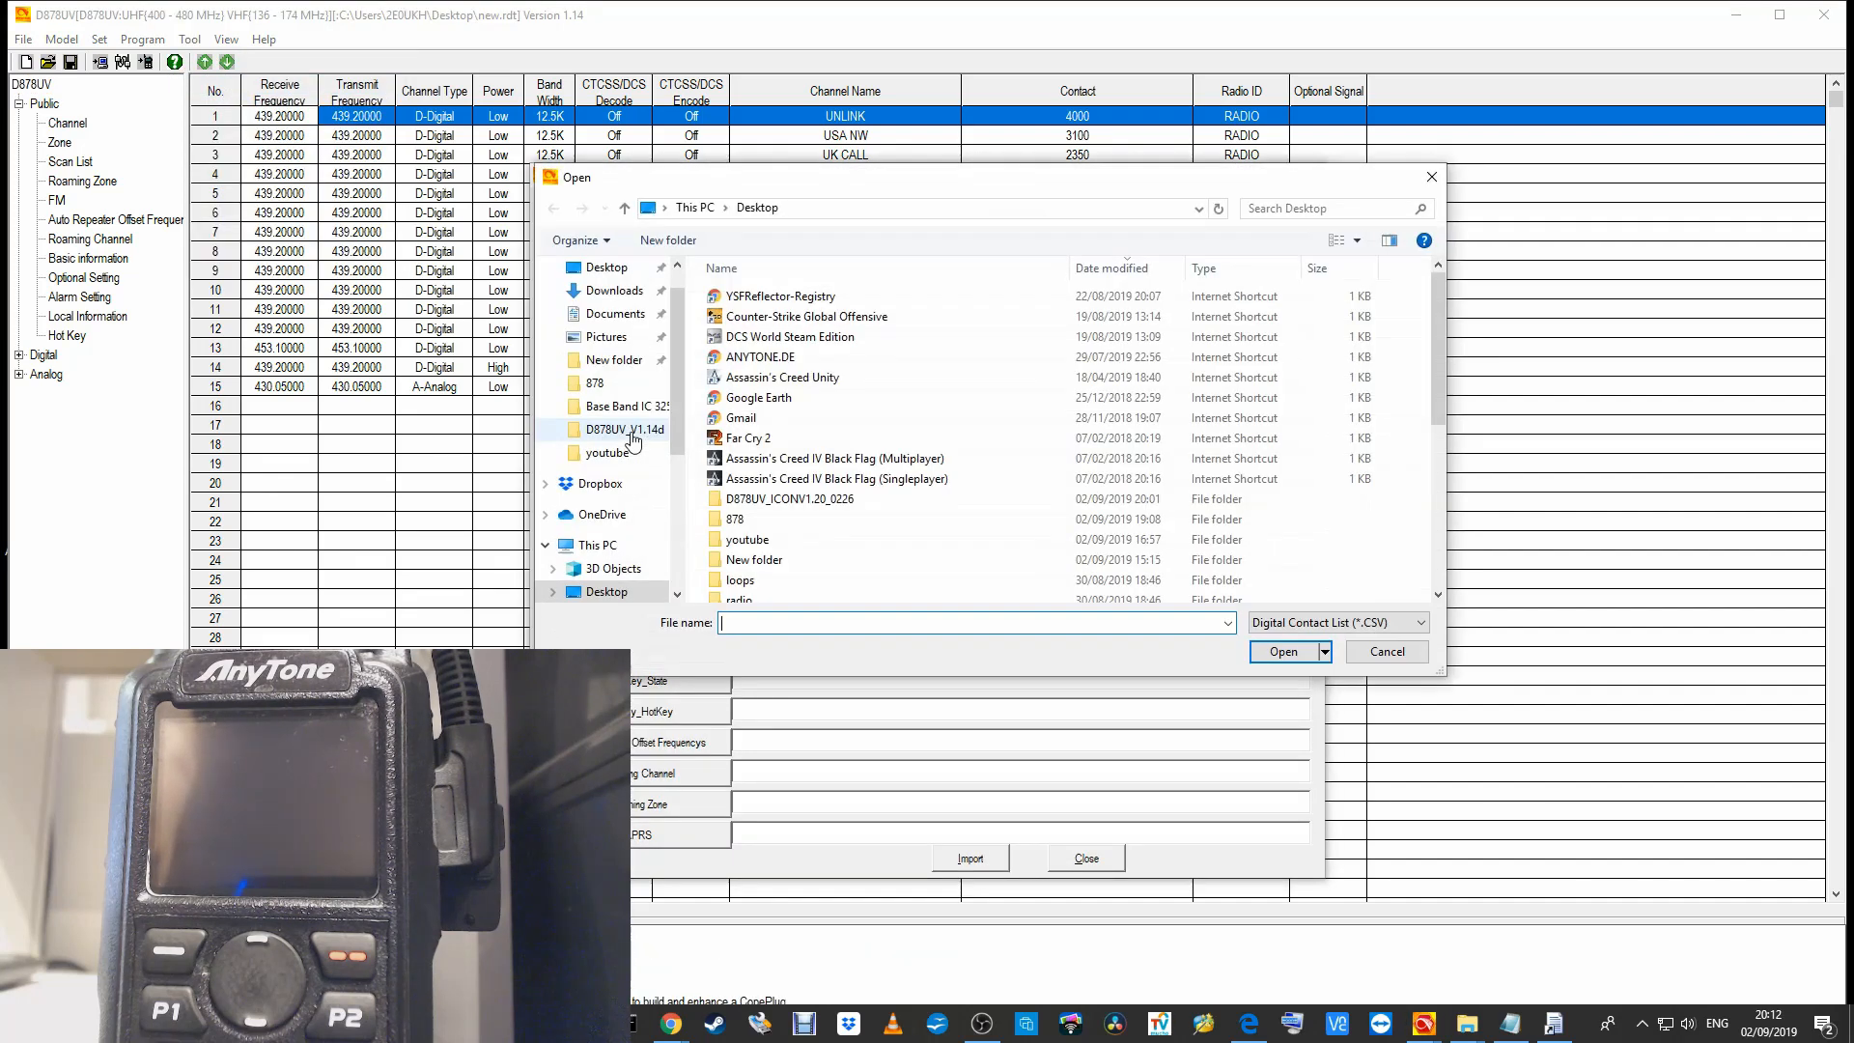
double_click(792, 522)
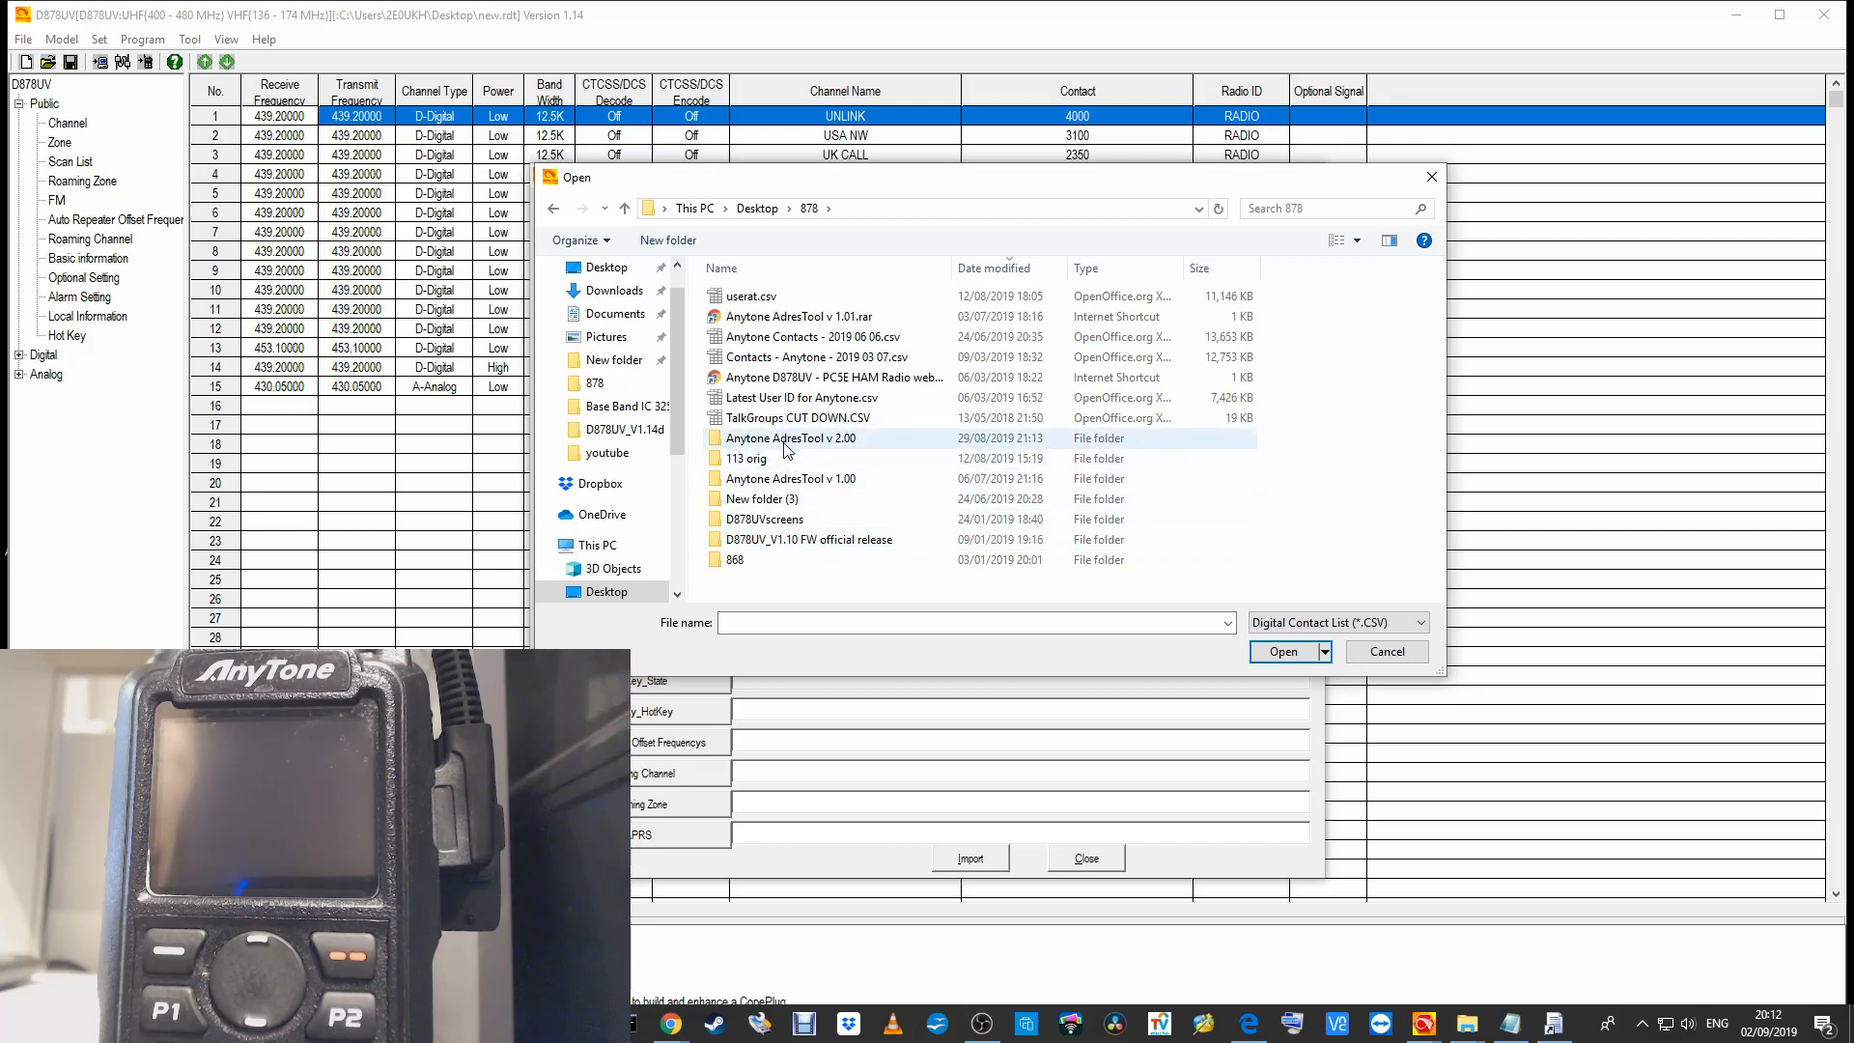
double_click(785, 440)
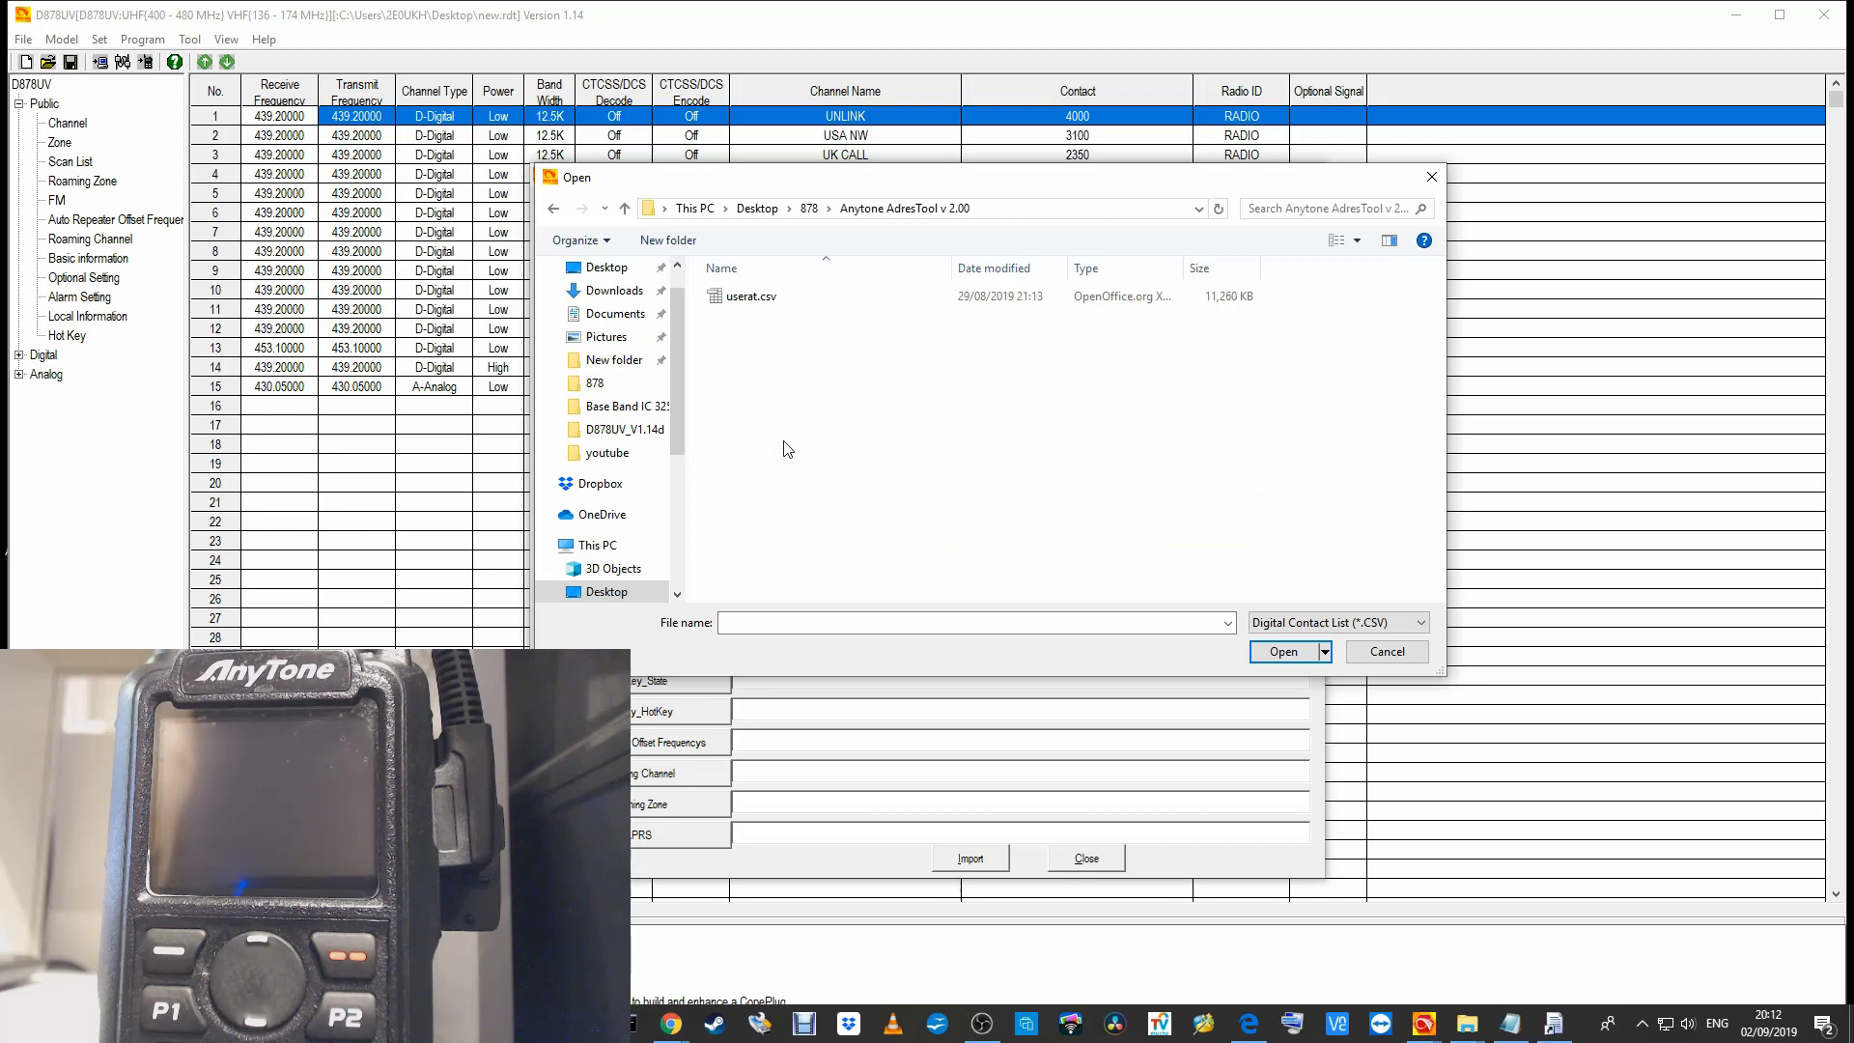
double_click(742, 300)
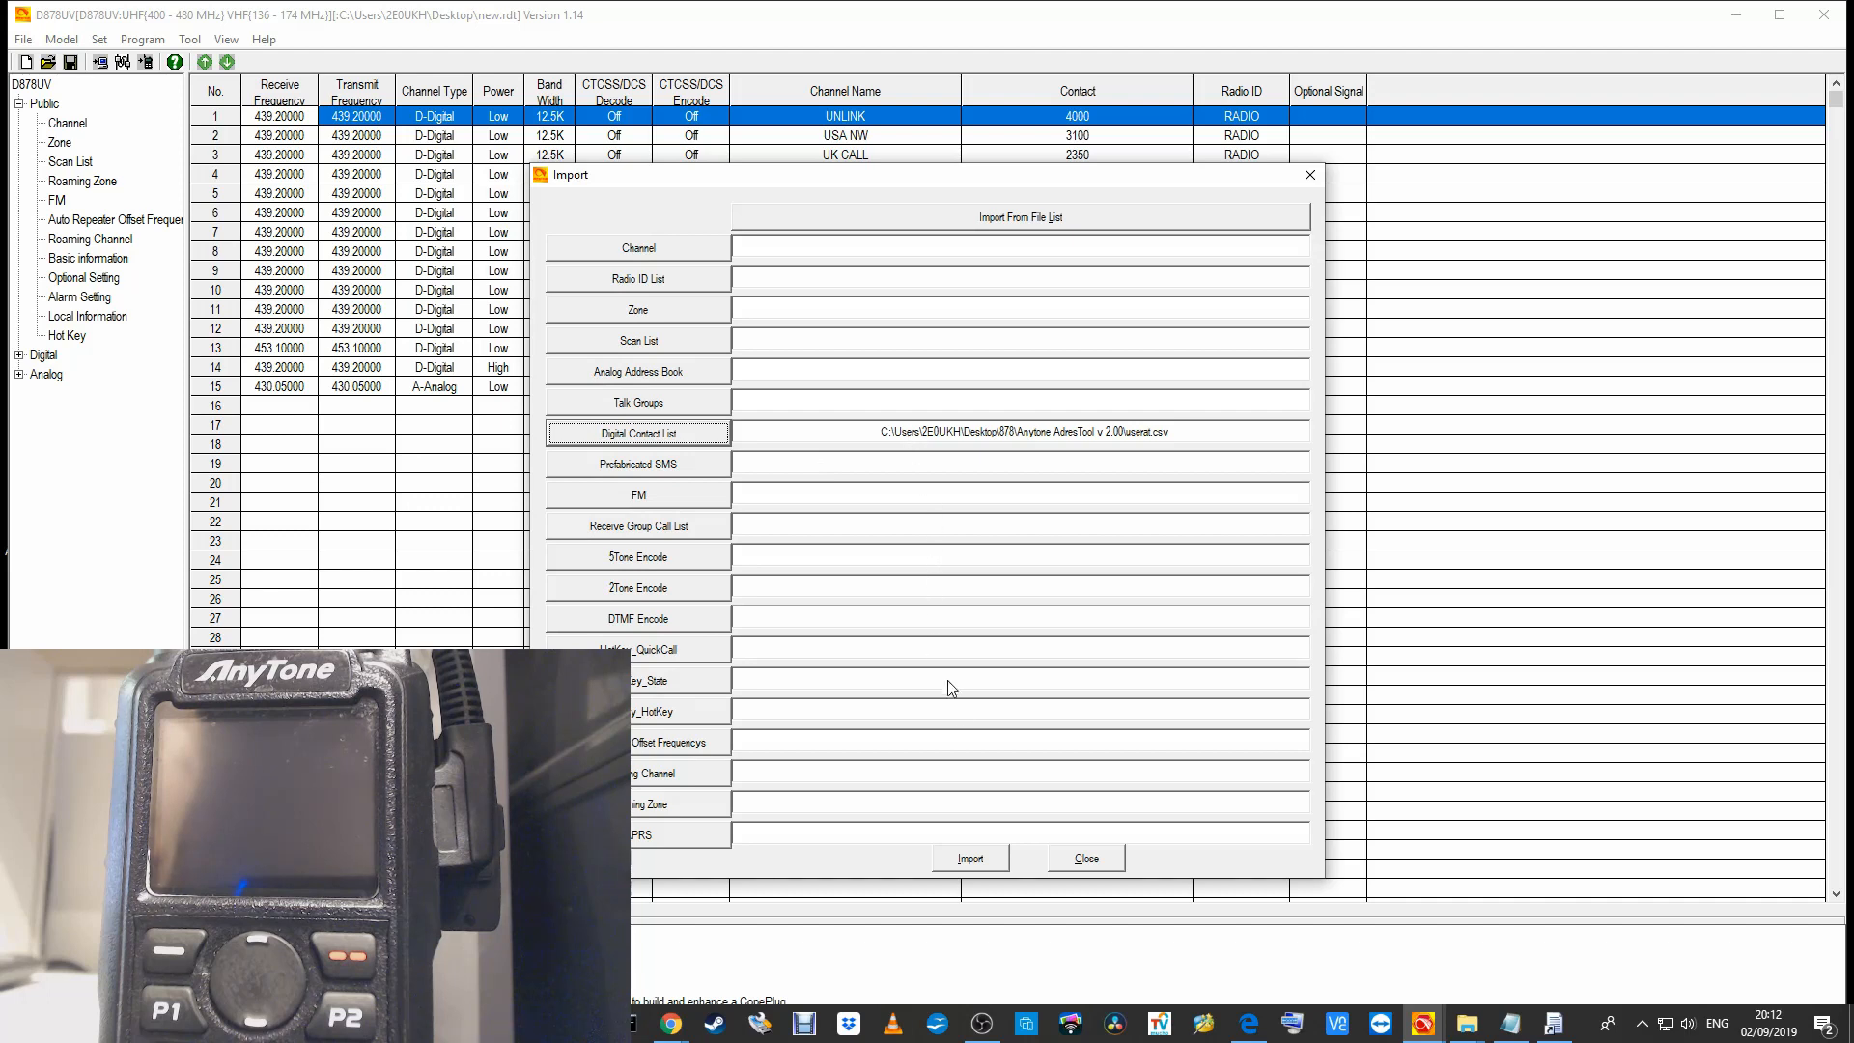
click(967, 858)
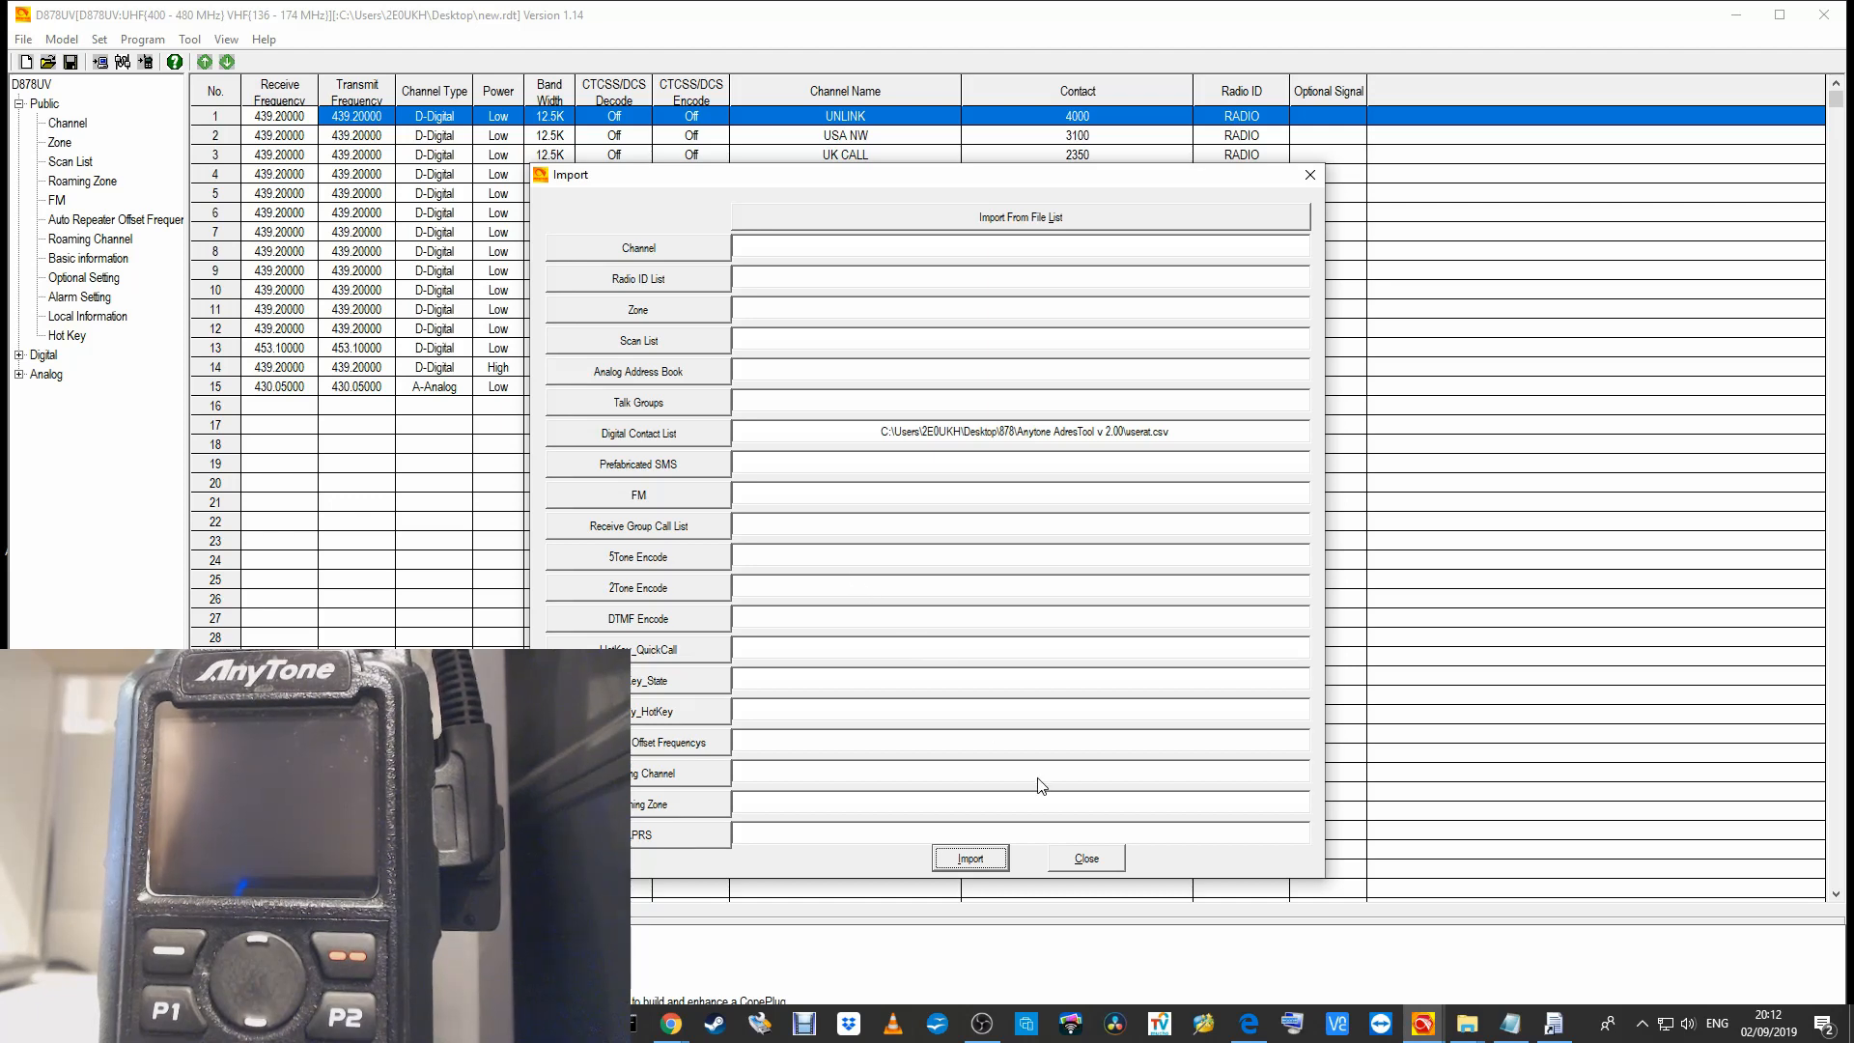
click(1090, 858)
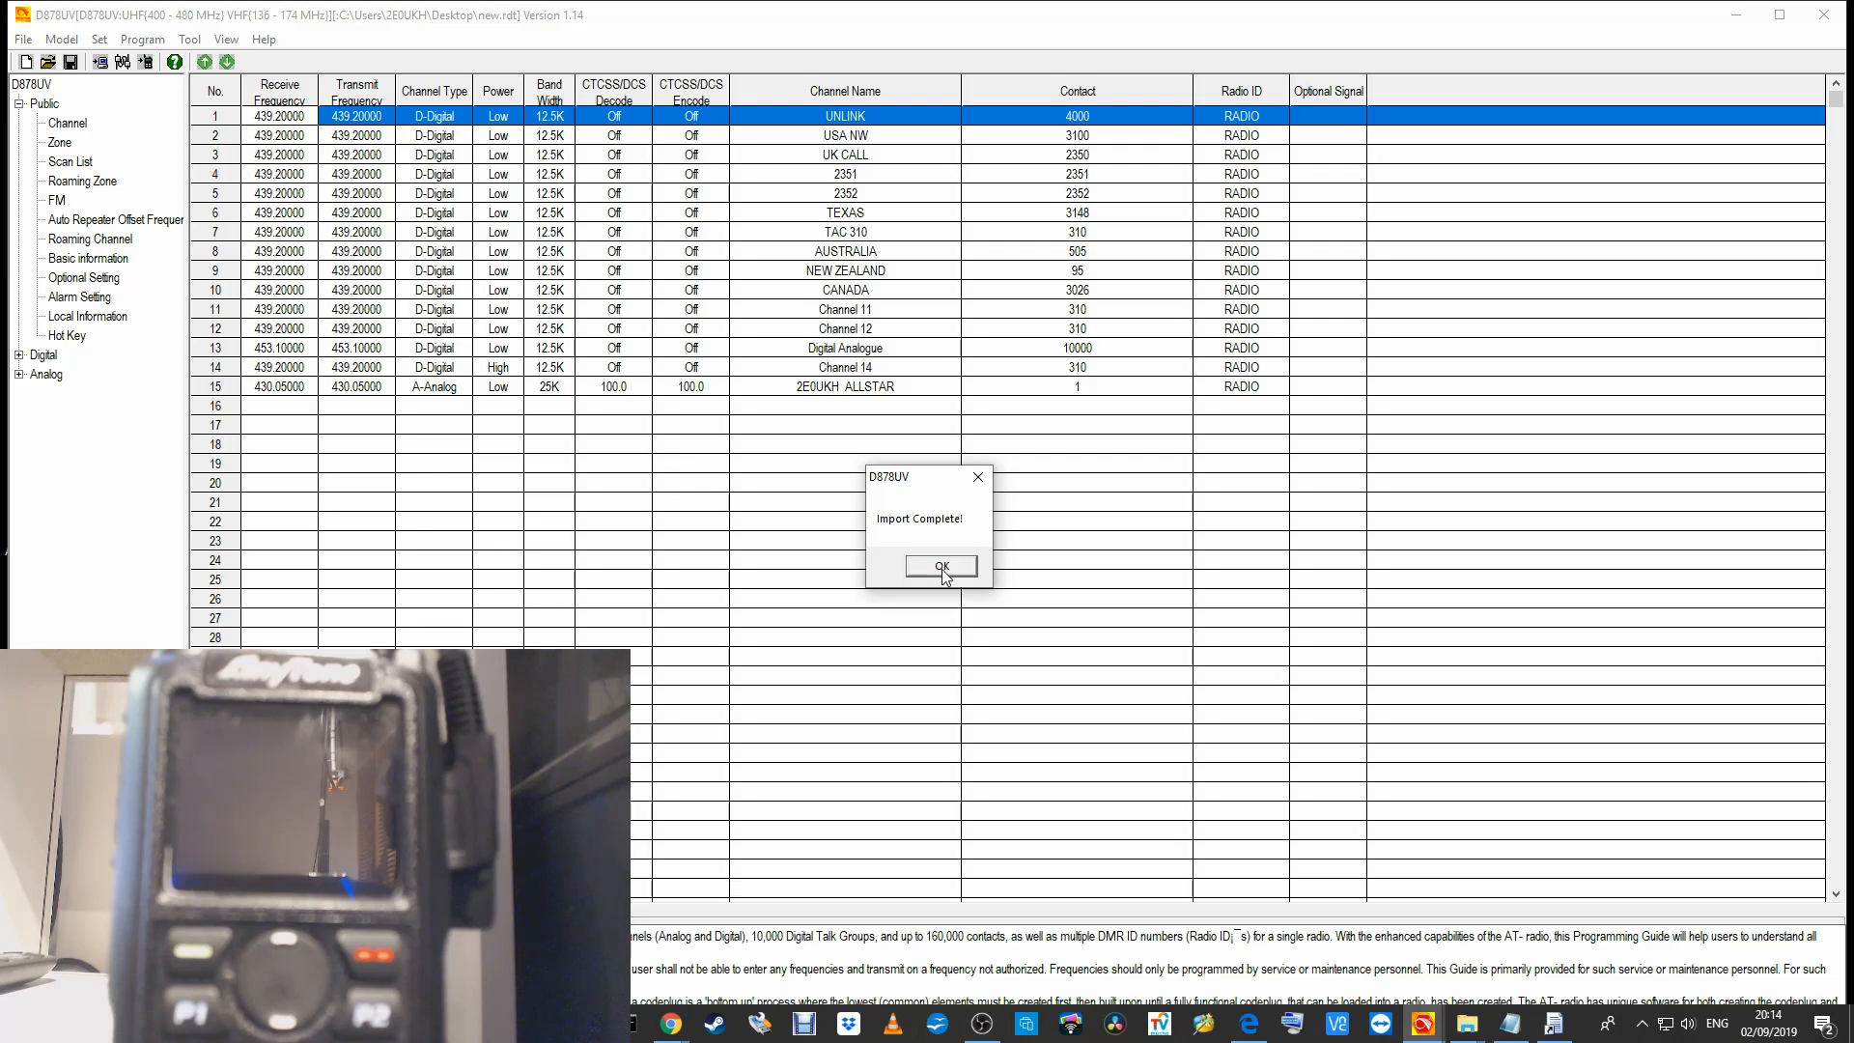
click(943, 570)
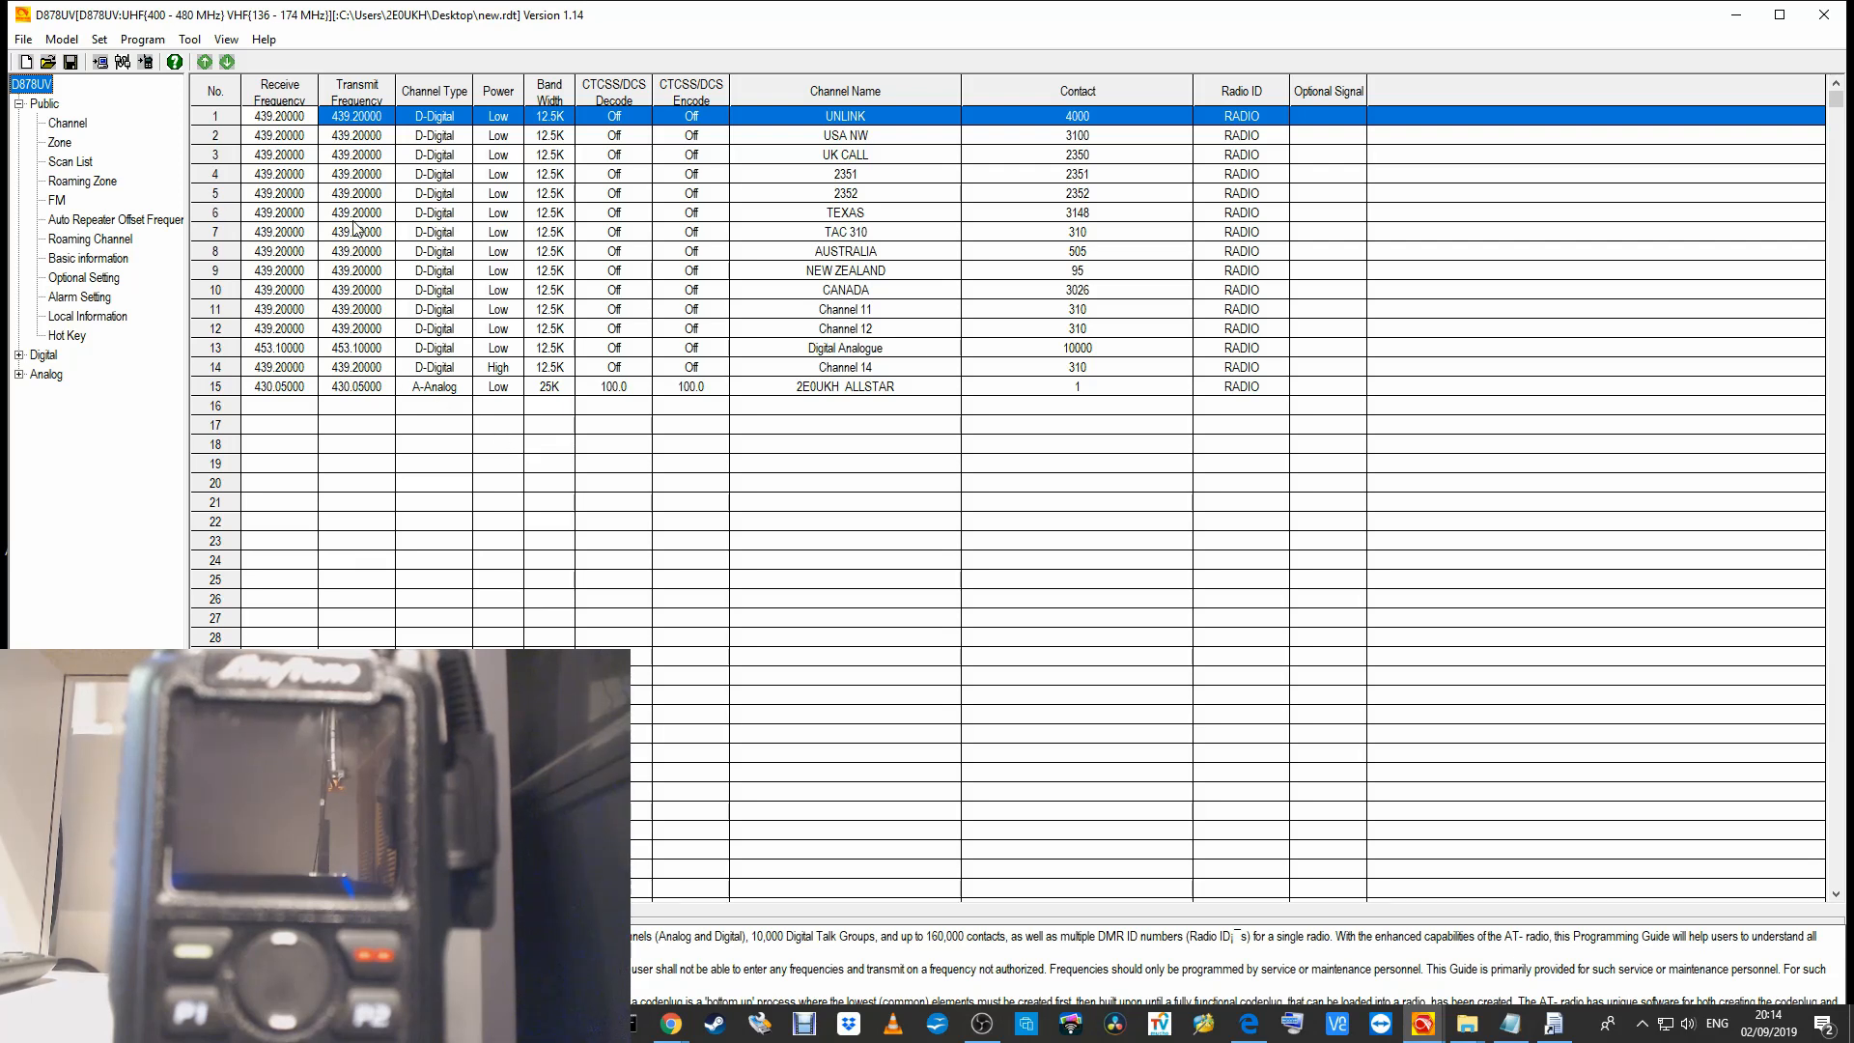
- Write the codeplug to the radio with both Digital Contact List and Other Data as the objects to write
click(142, 40)
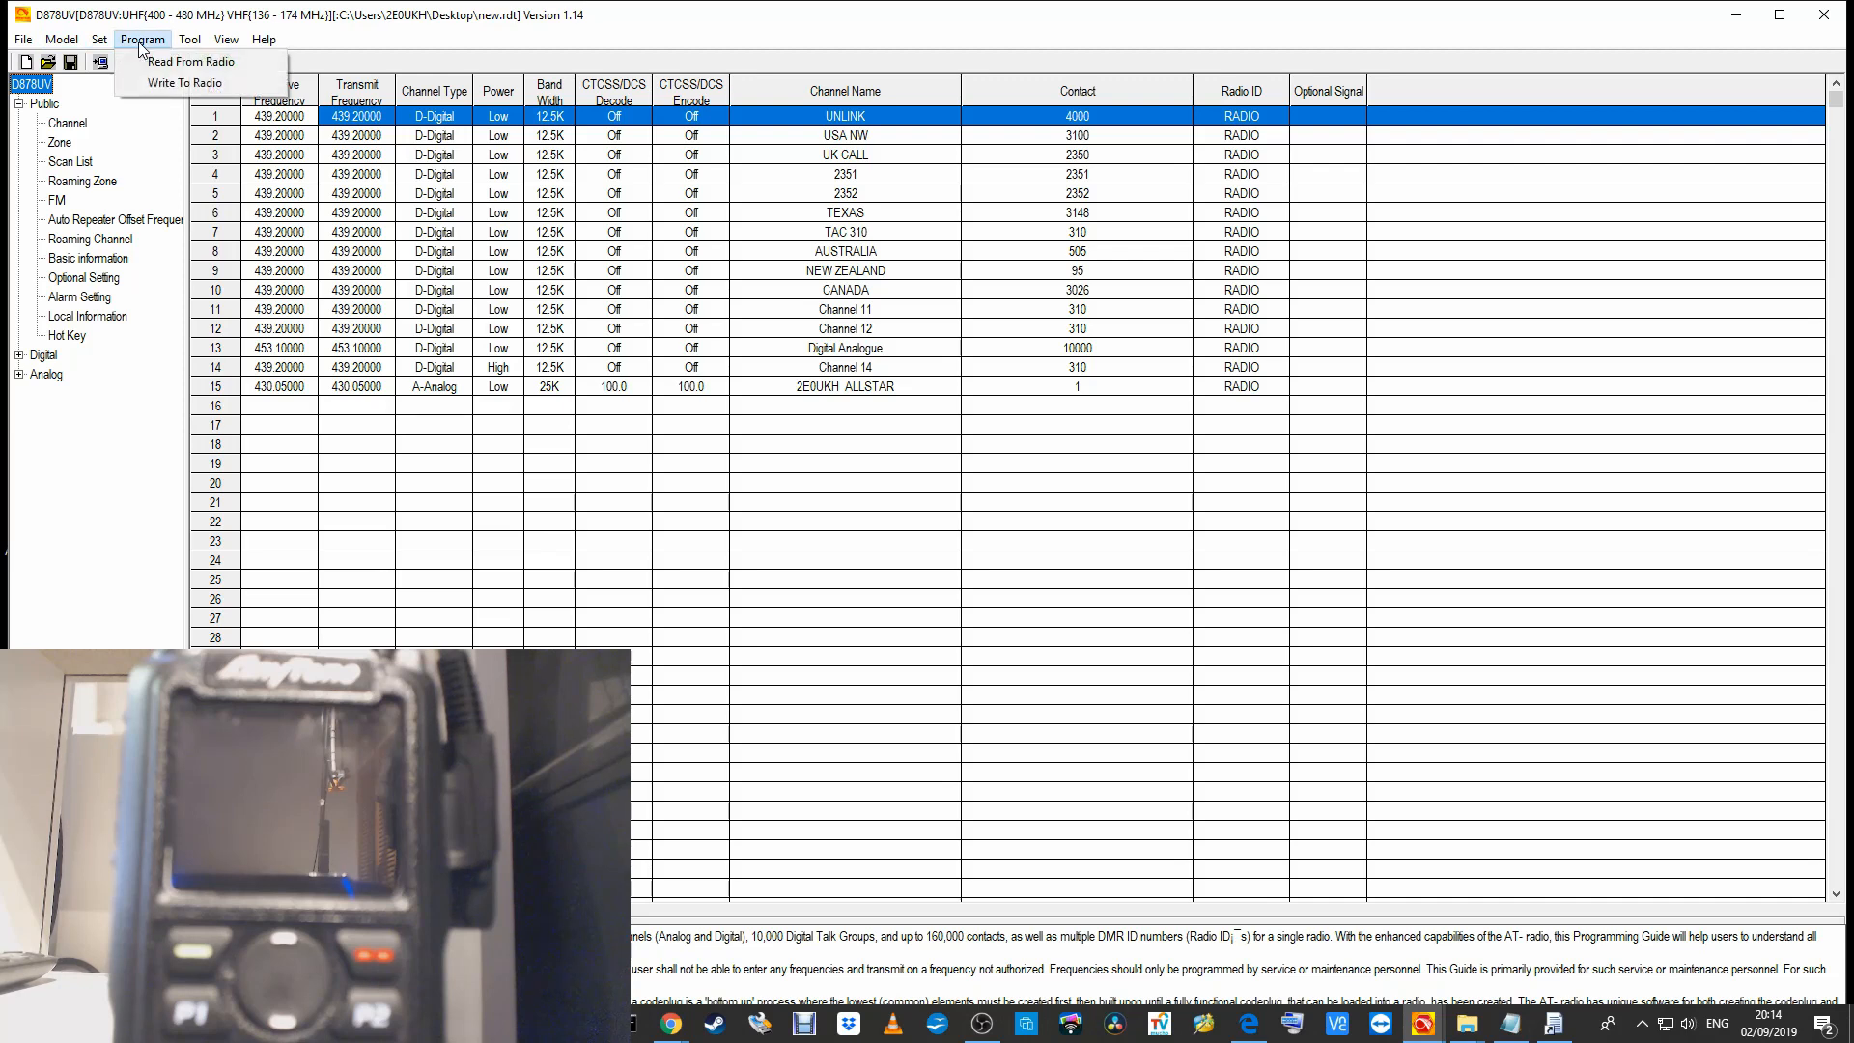
click(174, 84)
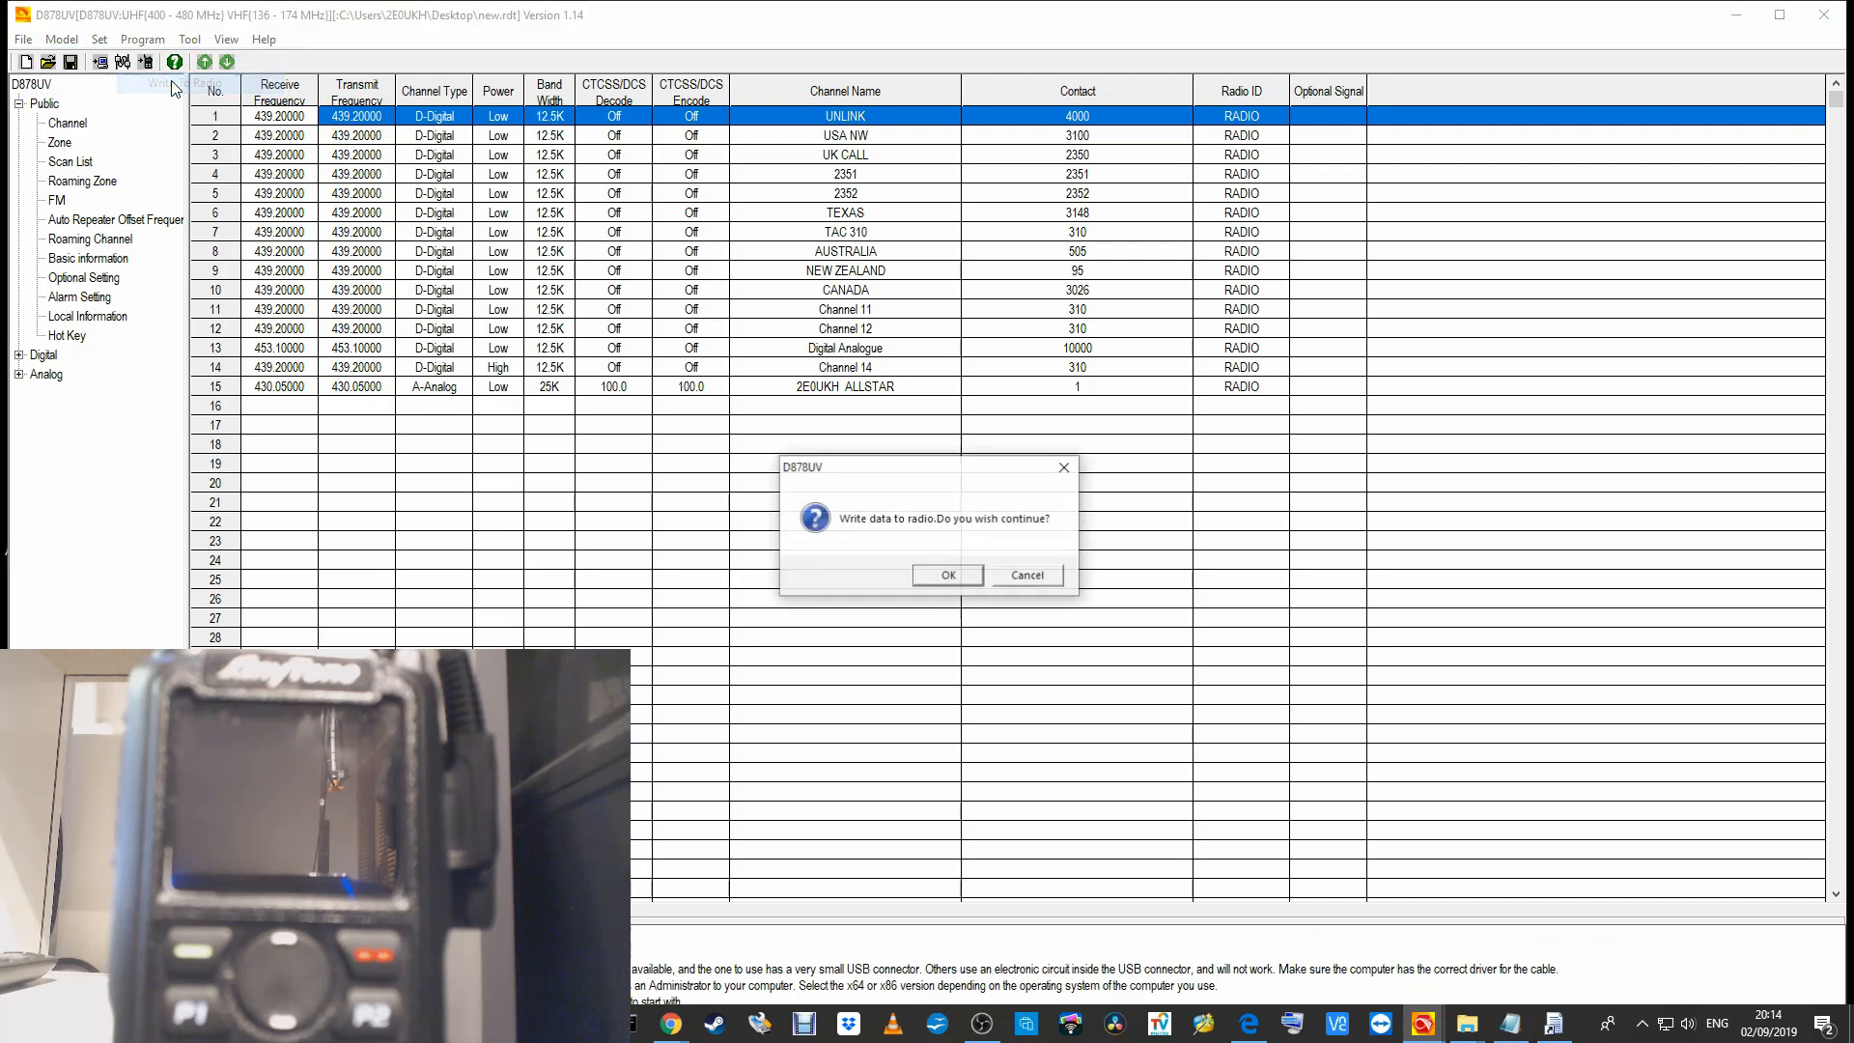
click(948, 576)
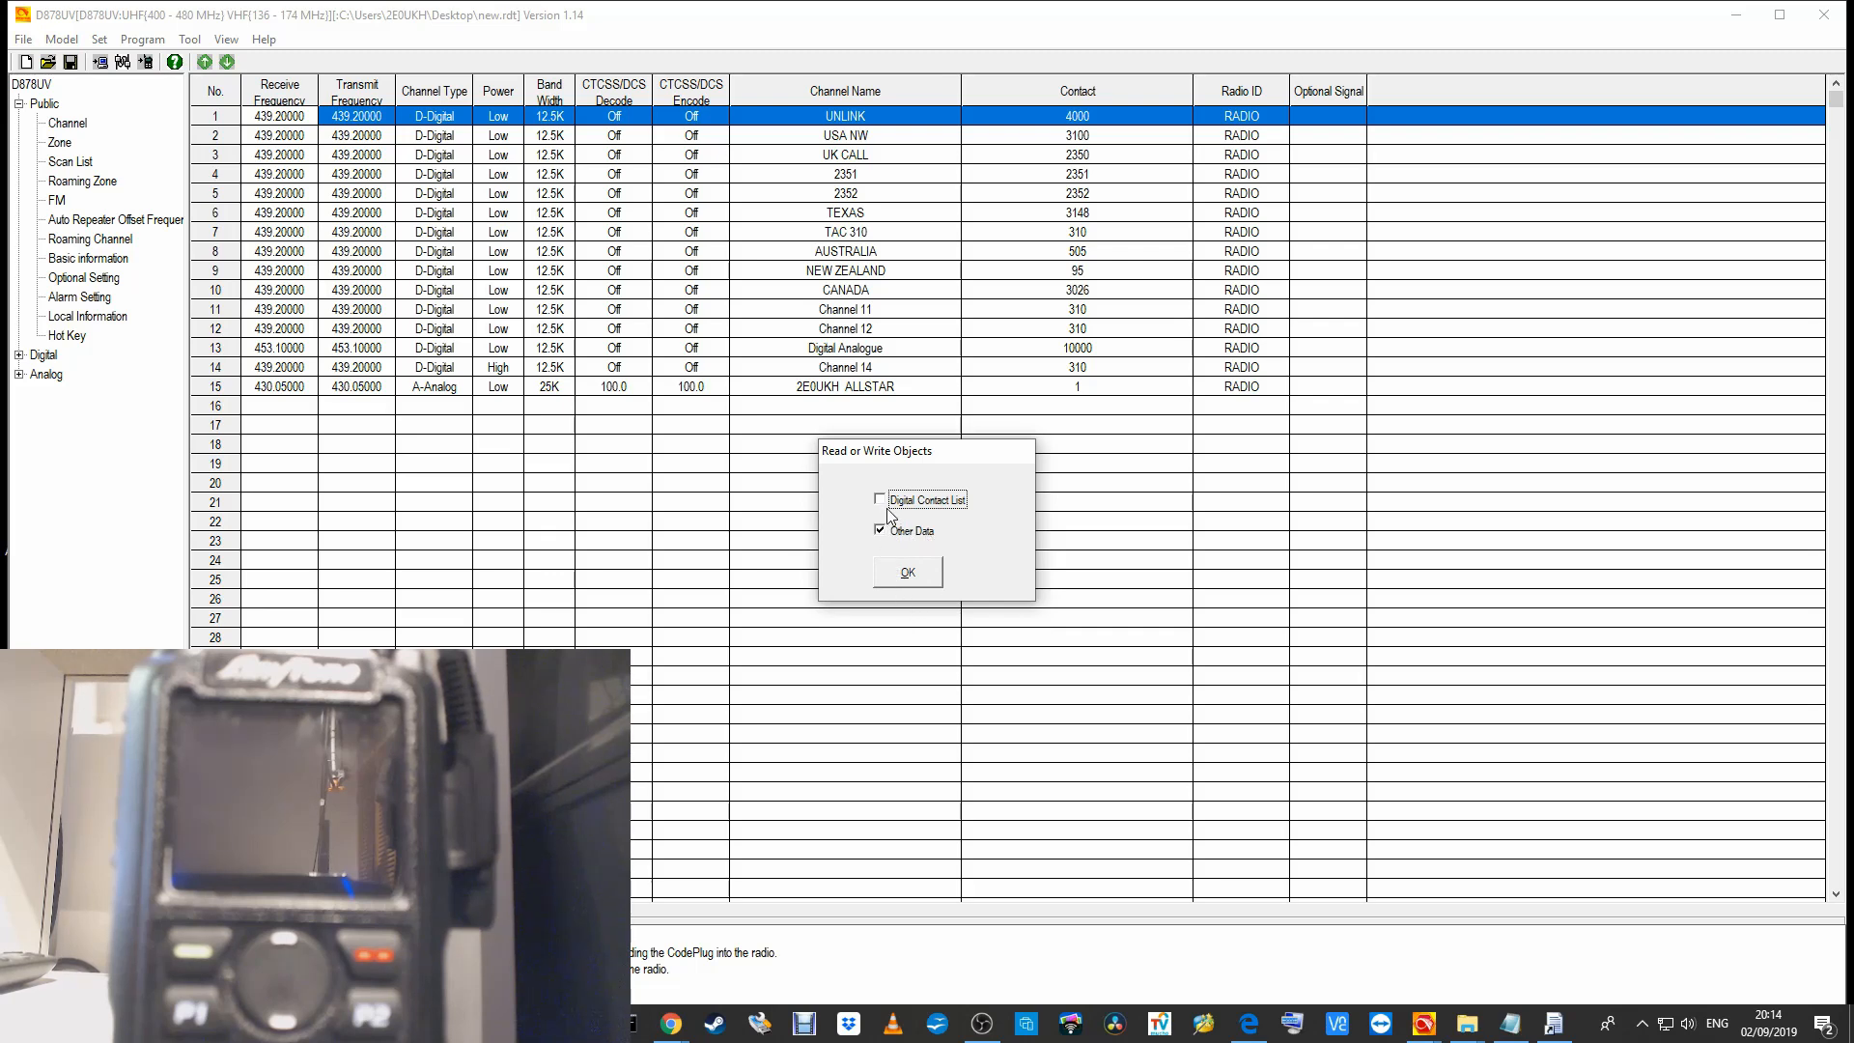
click(882, 501)
click(881, 502)
click(907, 575)
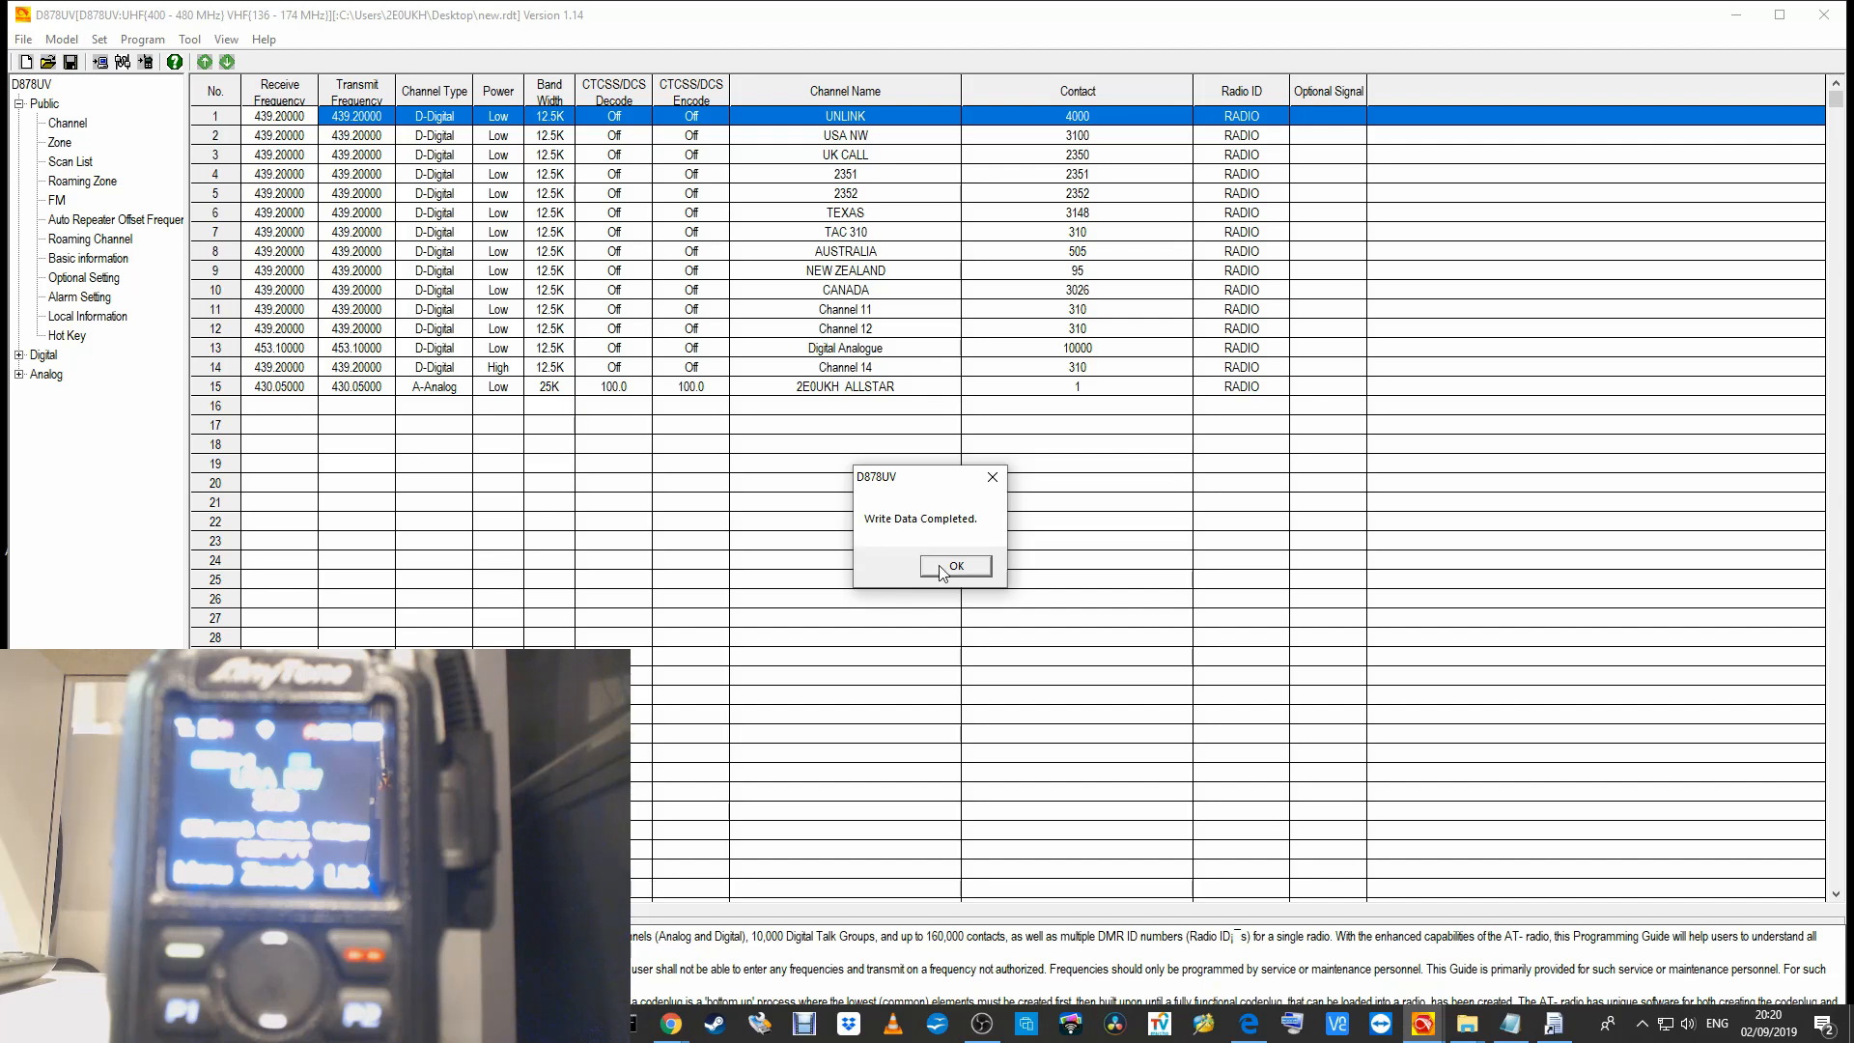
click(945, 568)
click(981, 1023)
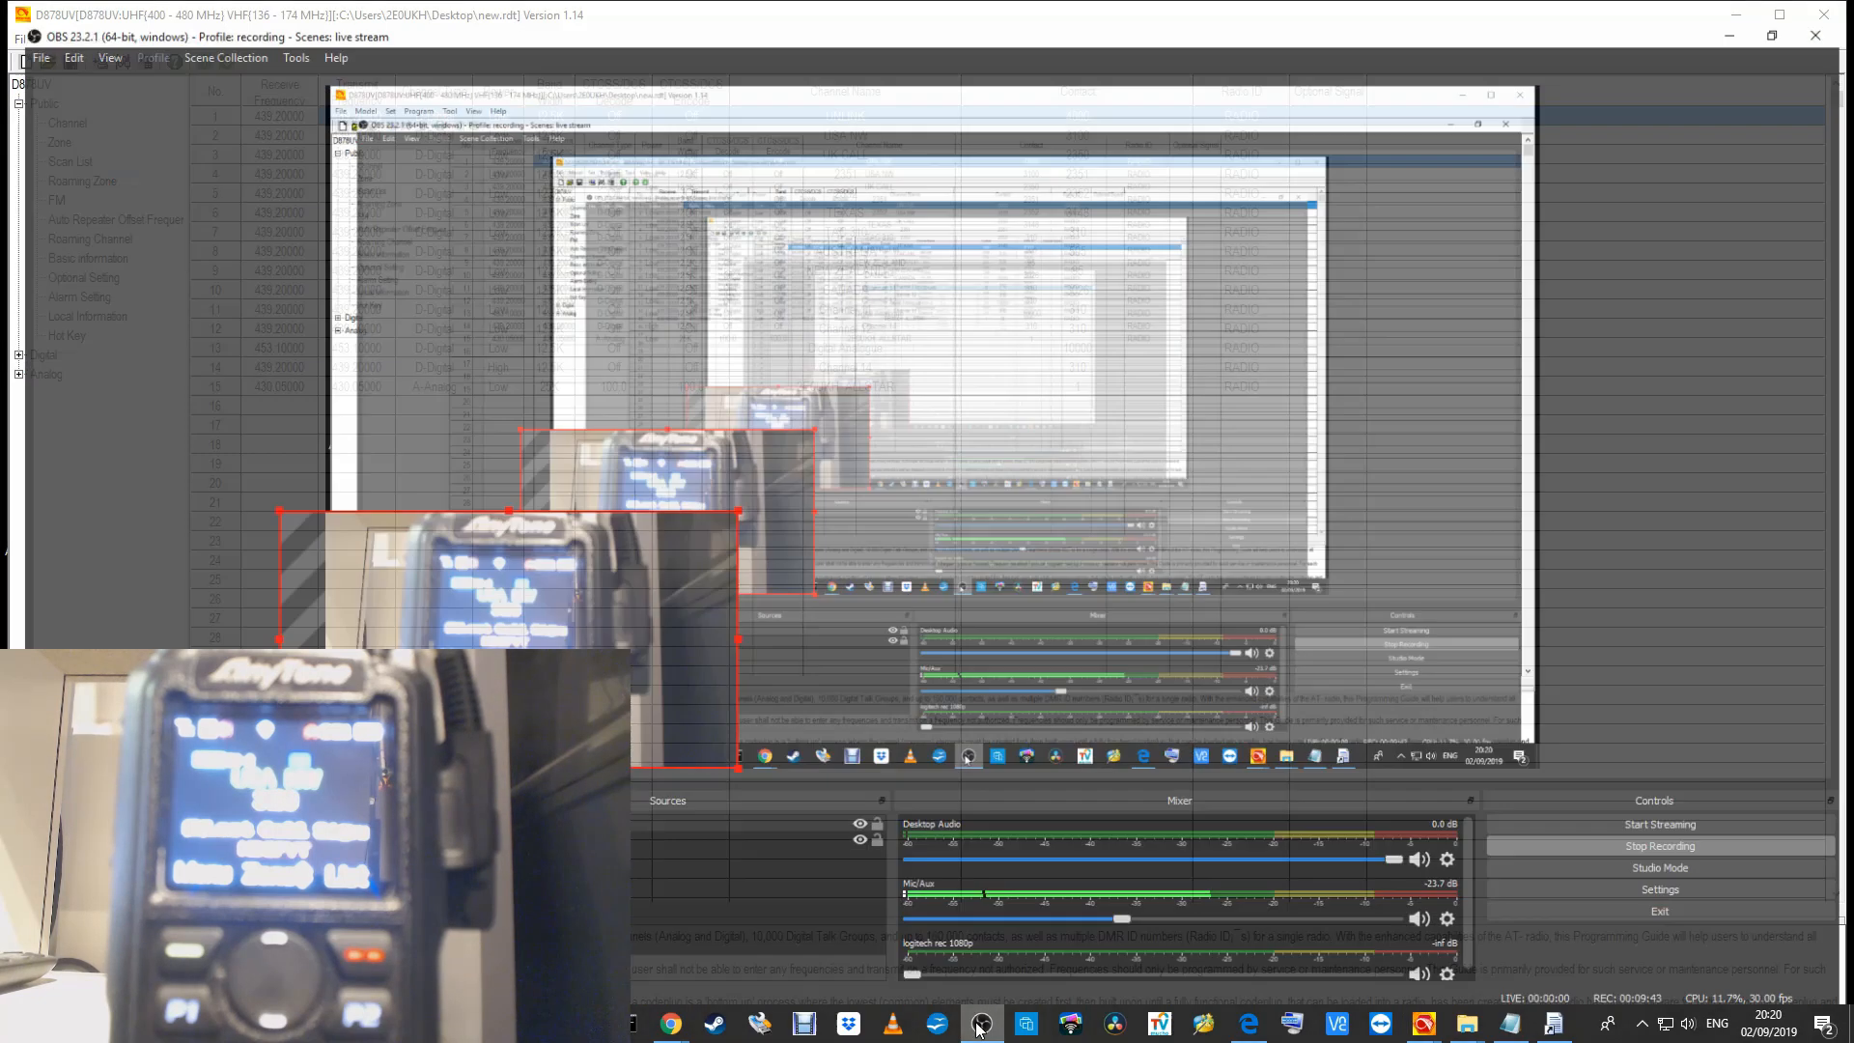